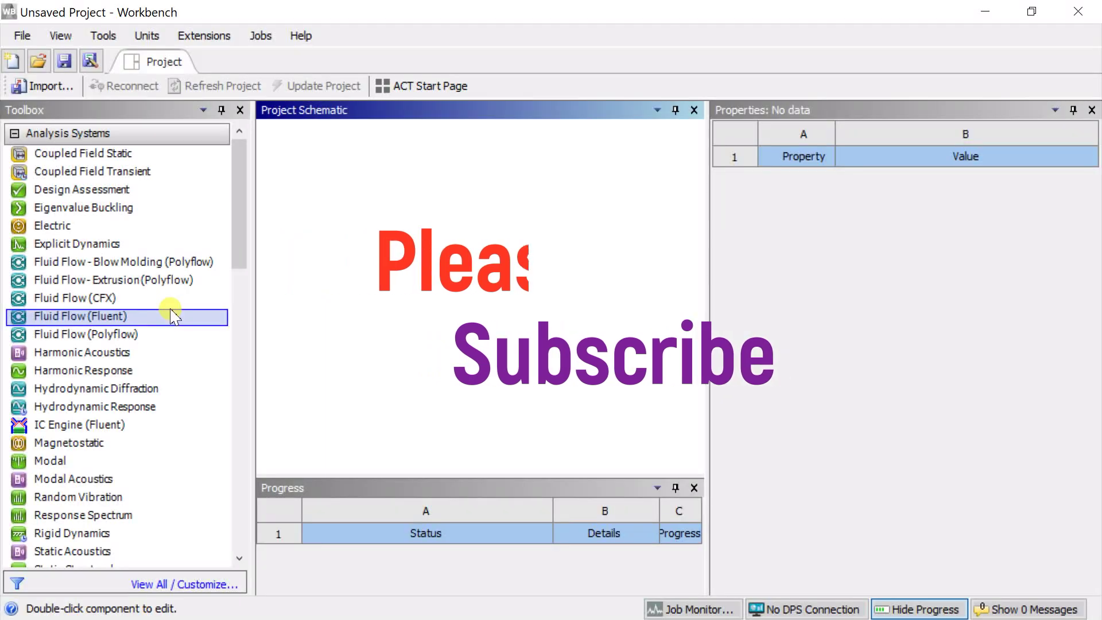
Step: Drag Fluid Flow (Fluent) from Analysis Systems into the Project Schematic
{"action": "left_click_drag", "start_coordinate": [170, 316], "coordinate": [355, 230]}
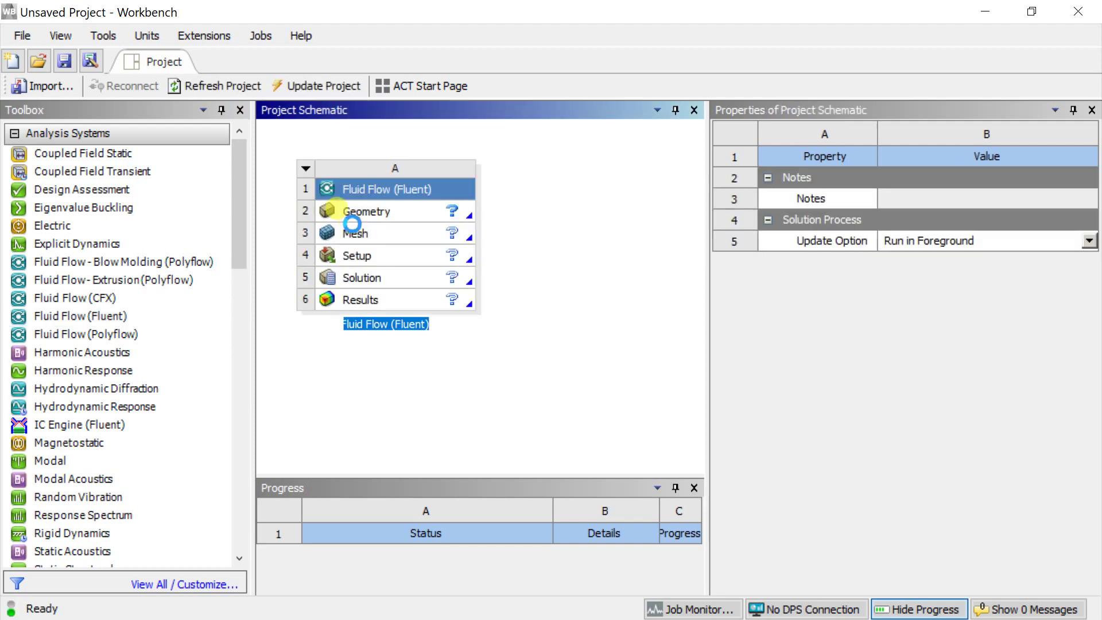
Step: Place the Fluent system standalone and create a new DesignModeler geometry from its Geometry cell
{"action": "left_click", "coordinate": [354, 232]}
{"action": "left_click", "coordinate": [360, 213]}
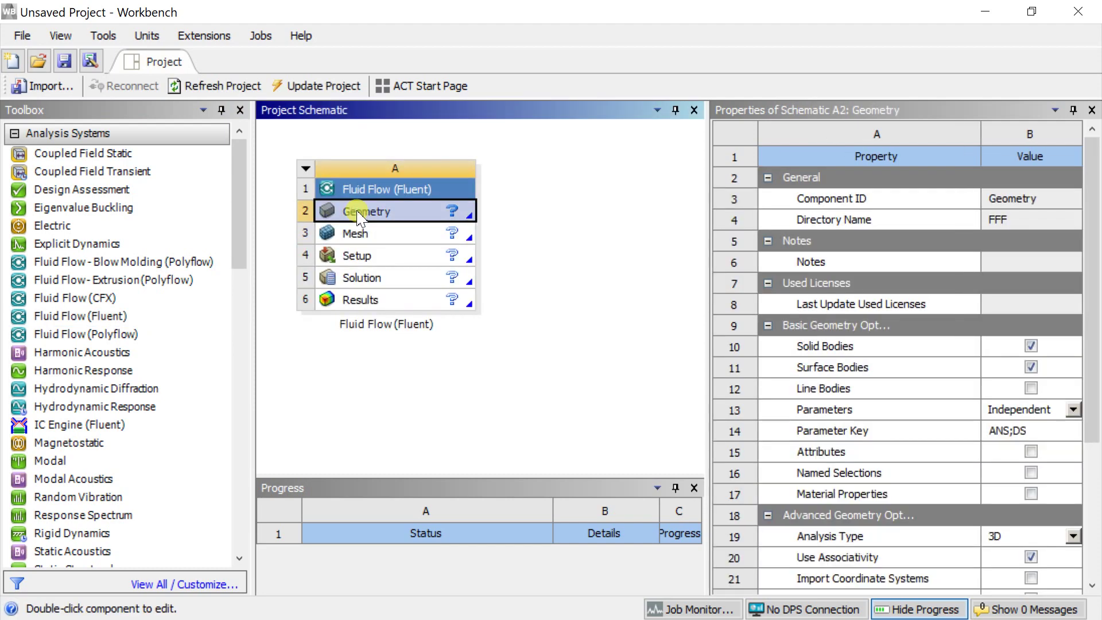
{"action": "right_click", "coordinate": [359, 217]}
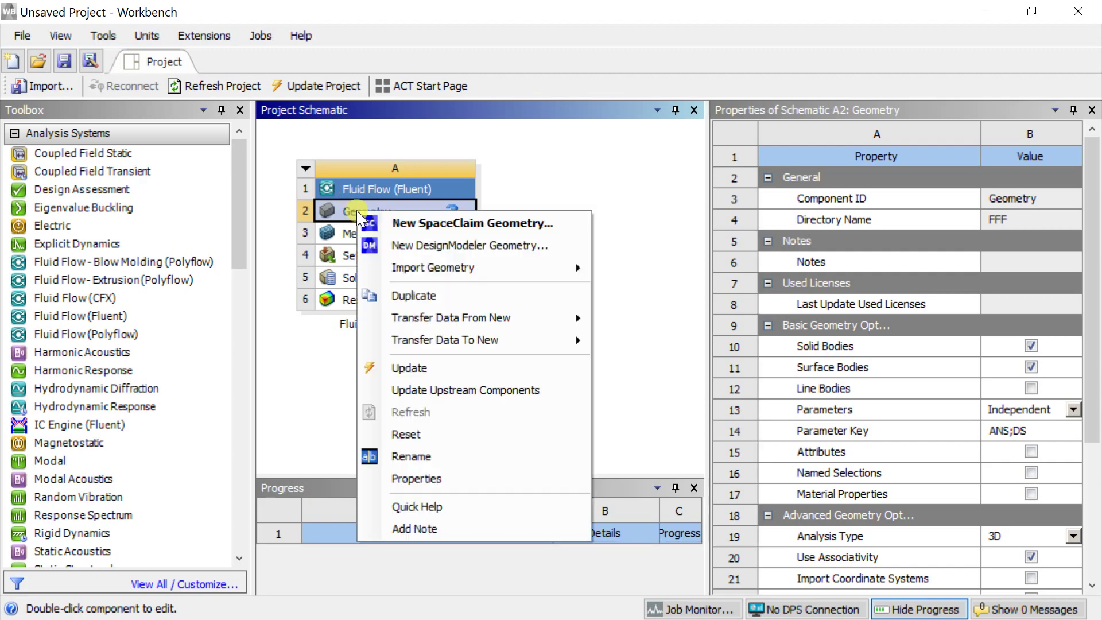
{"action": "left_click", "coordinate": [393, 246]}
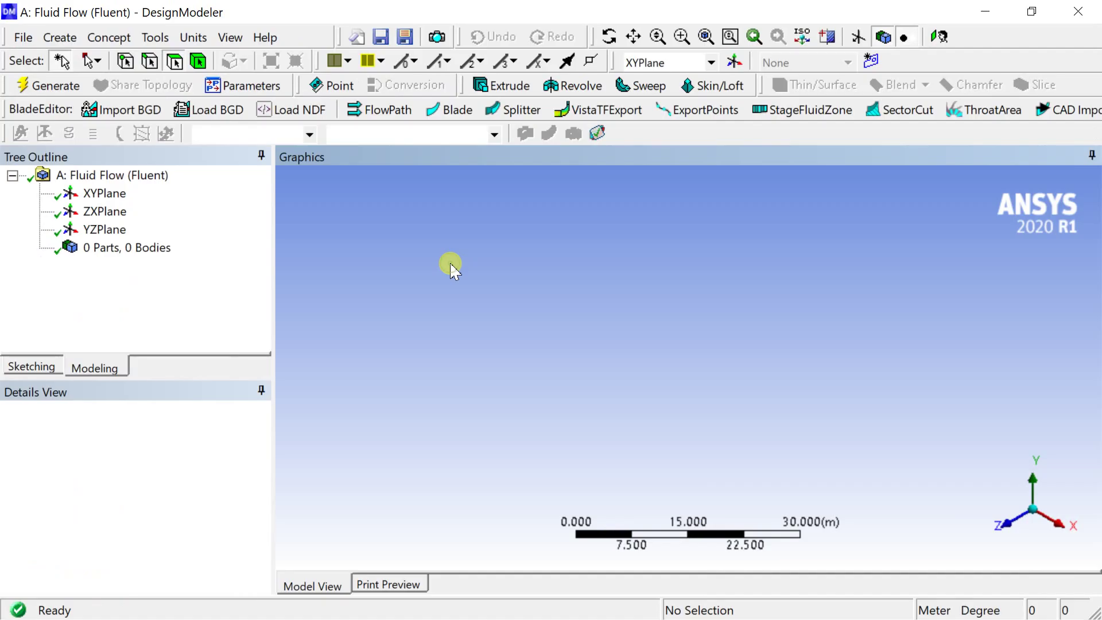
Step: Set model units to millimetres and start sketching on the XY plane, viewed face-on
{"action": "left_click", "coordinate": [192, 39]}
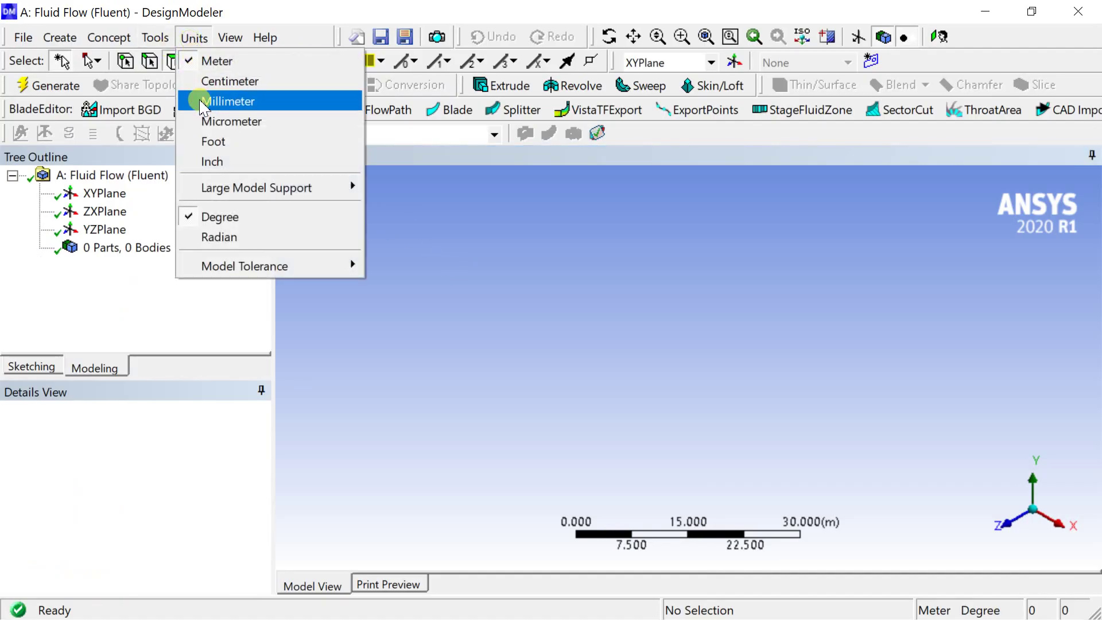
{"action": "left_click", "coordinate": [229, 101]}
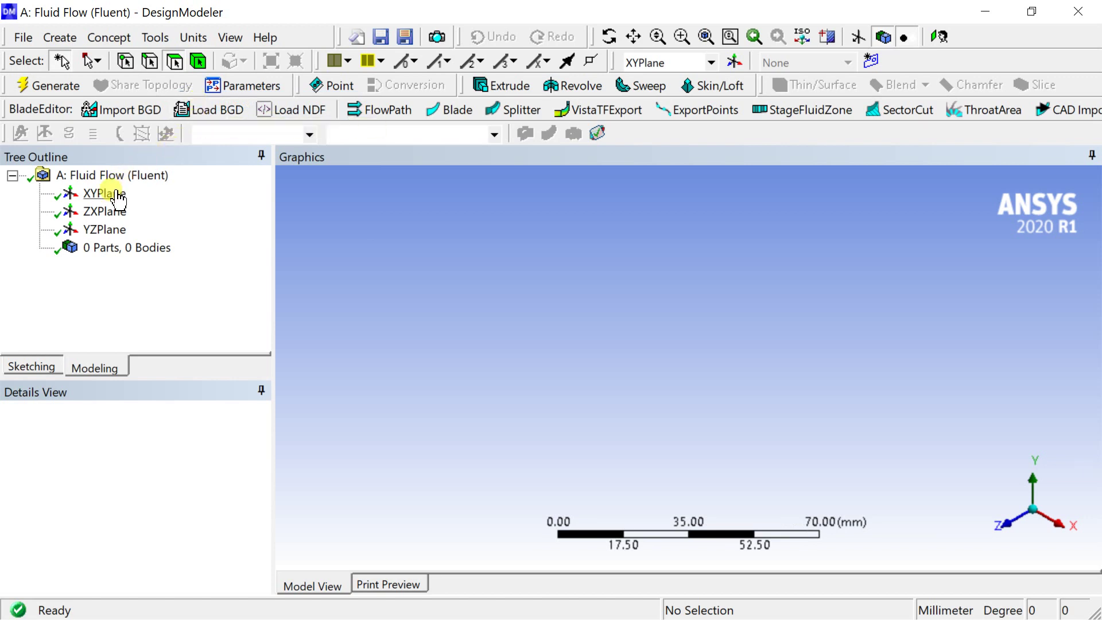
{"action": "left_click", "coordinate": [119, 199]}
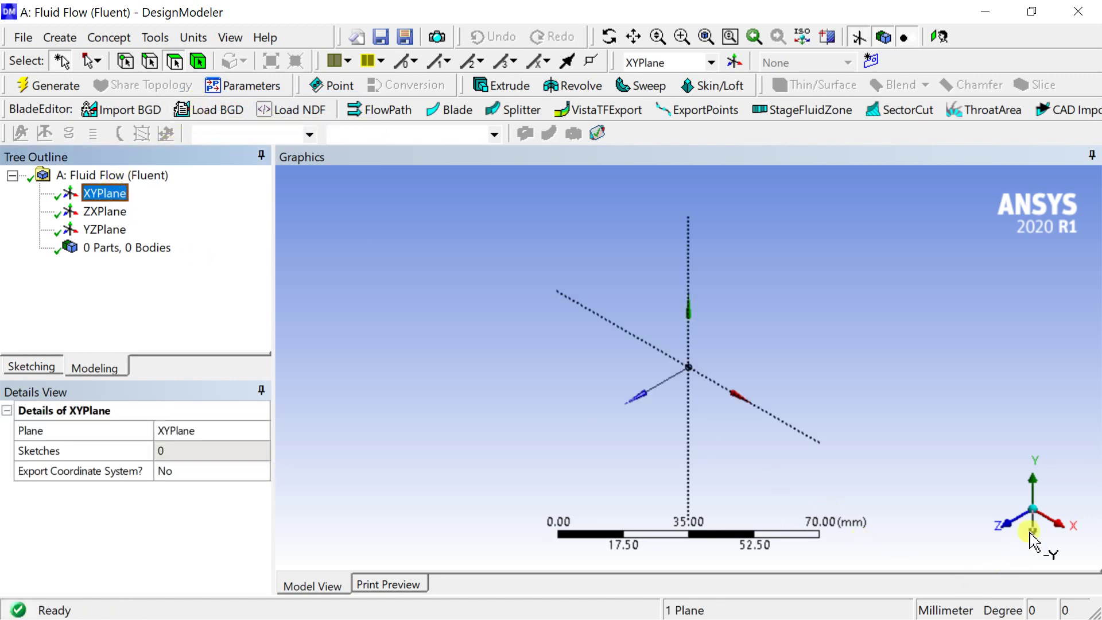
{"action": "left_click", "coordinate": [1000, 525]}
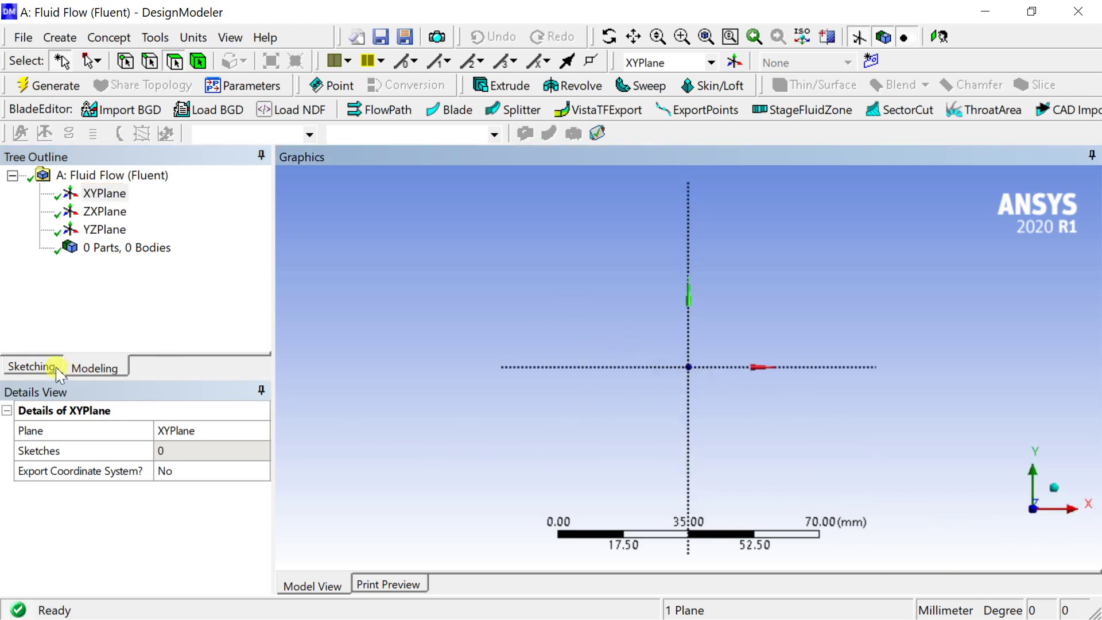
{"action": "left_click", "coordinate": [34, 367]}
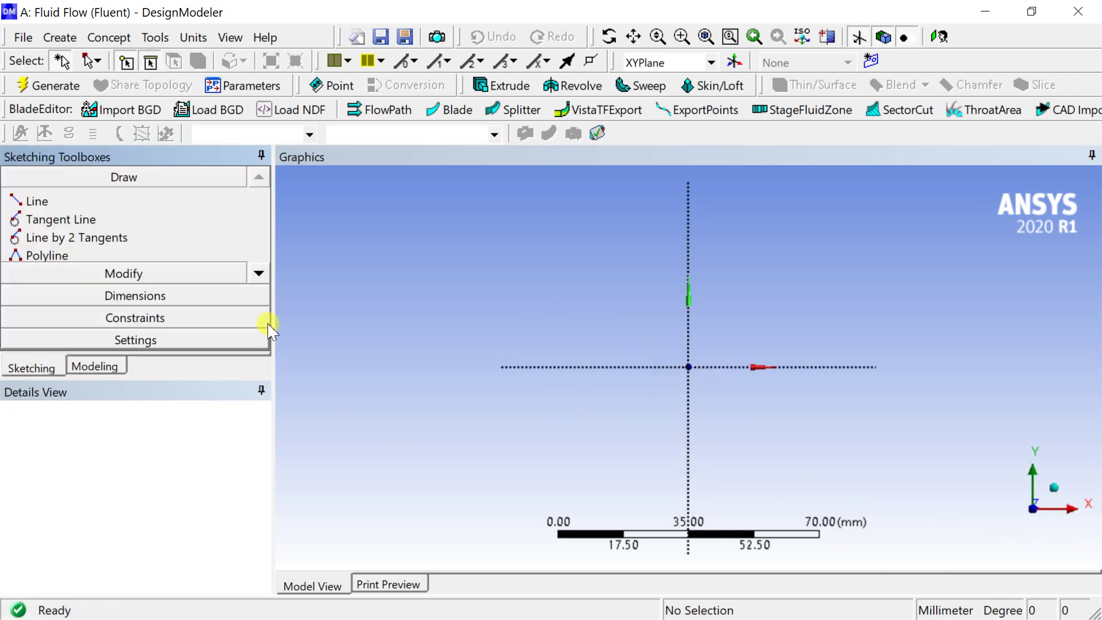
Step: Draw a rectangle from the origin up and to the right on the XY plane
{"action": "left_click", "coordinate": [260, 273]}
{"action": "left_click", "coordinate": [260, 274]}
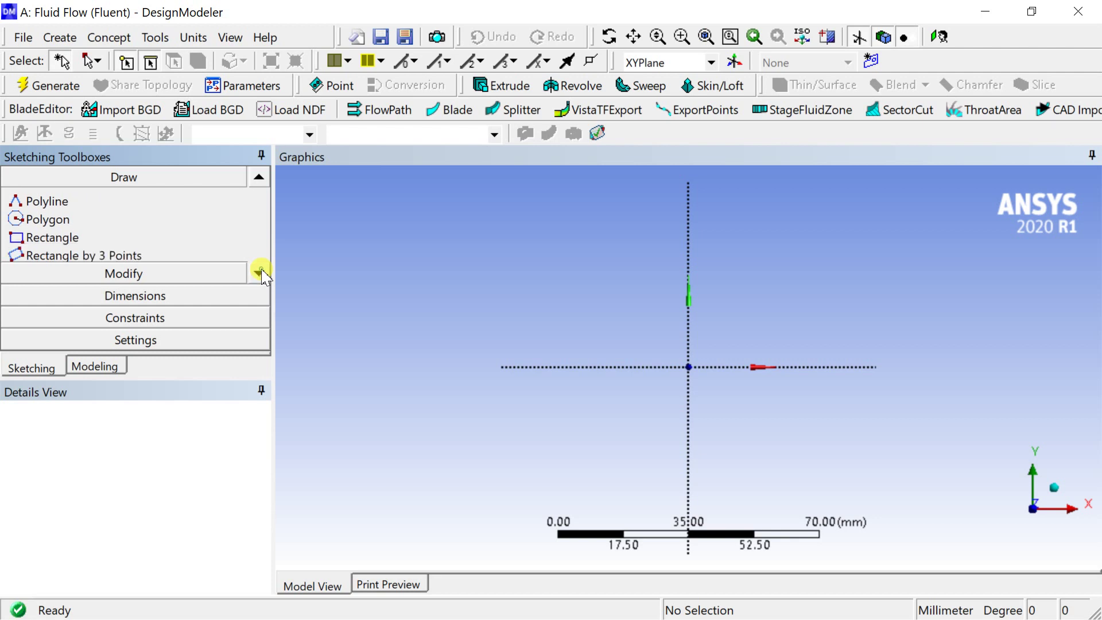
{"action": "left_click", "coordinate": [81, 236]}
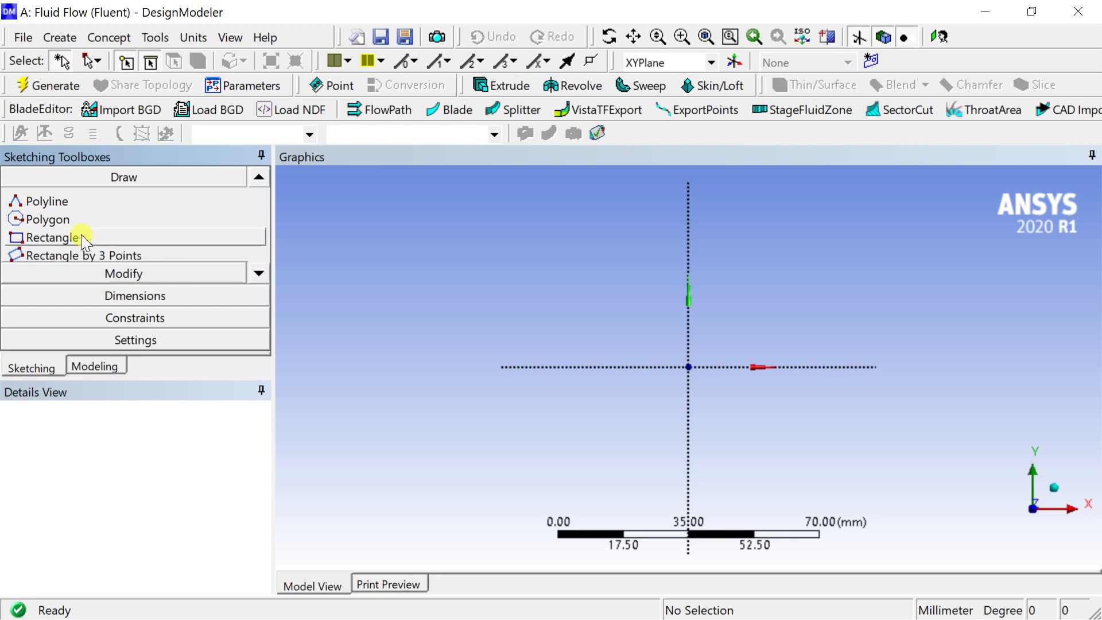
{"action": "left_click", "coordinate": [689, 367]}
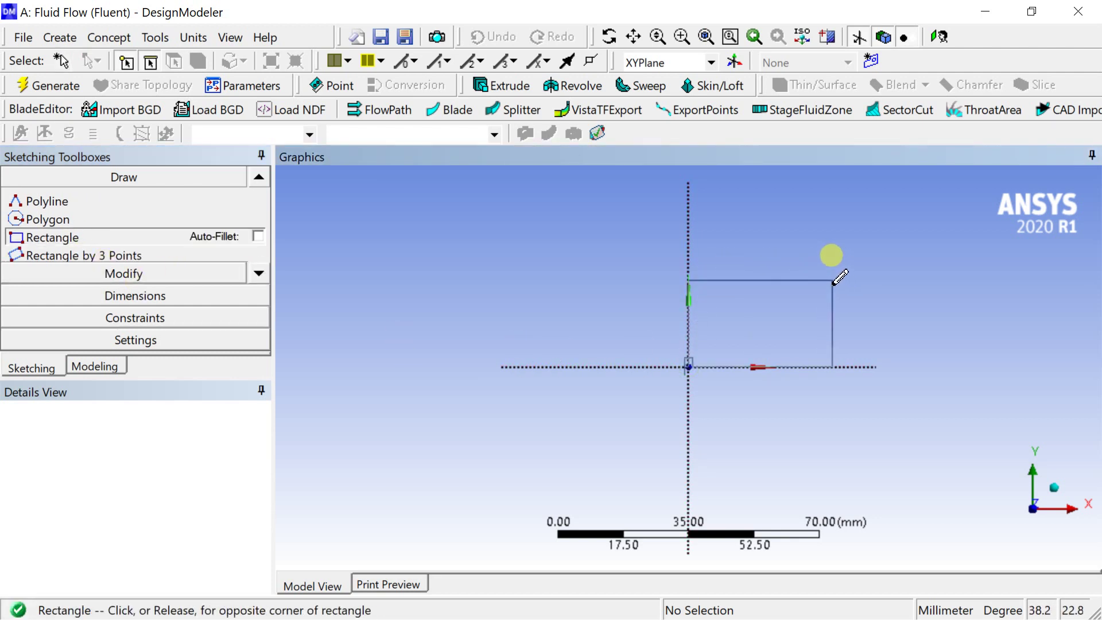
{"action": "left_click", "coordinate": [831, 282]}
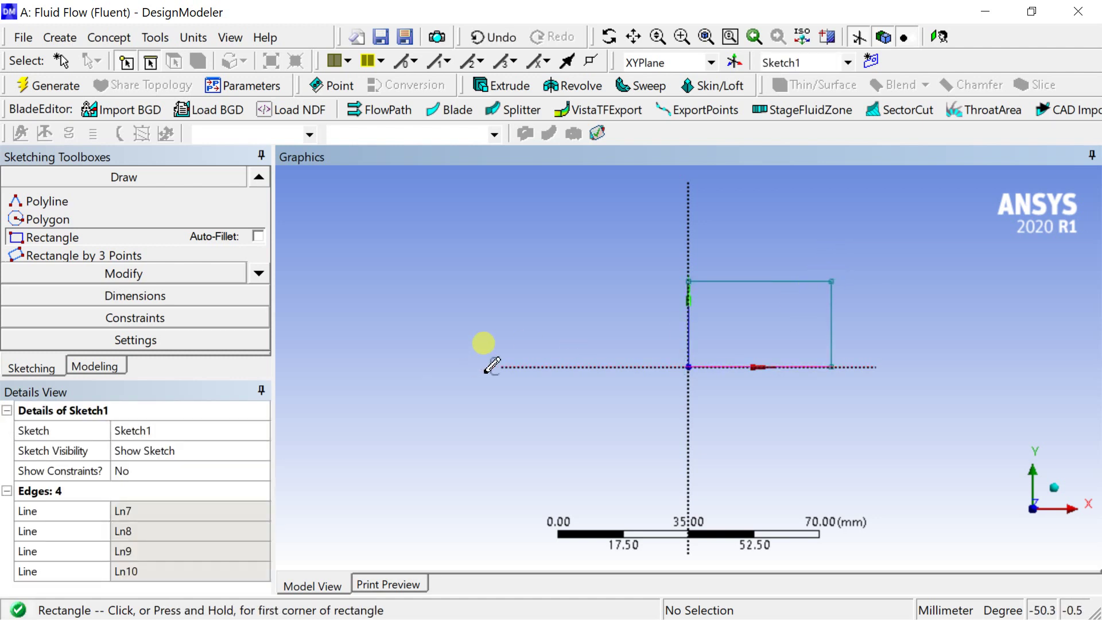
{"action": "left_click", "coordinate": [174, 296]}
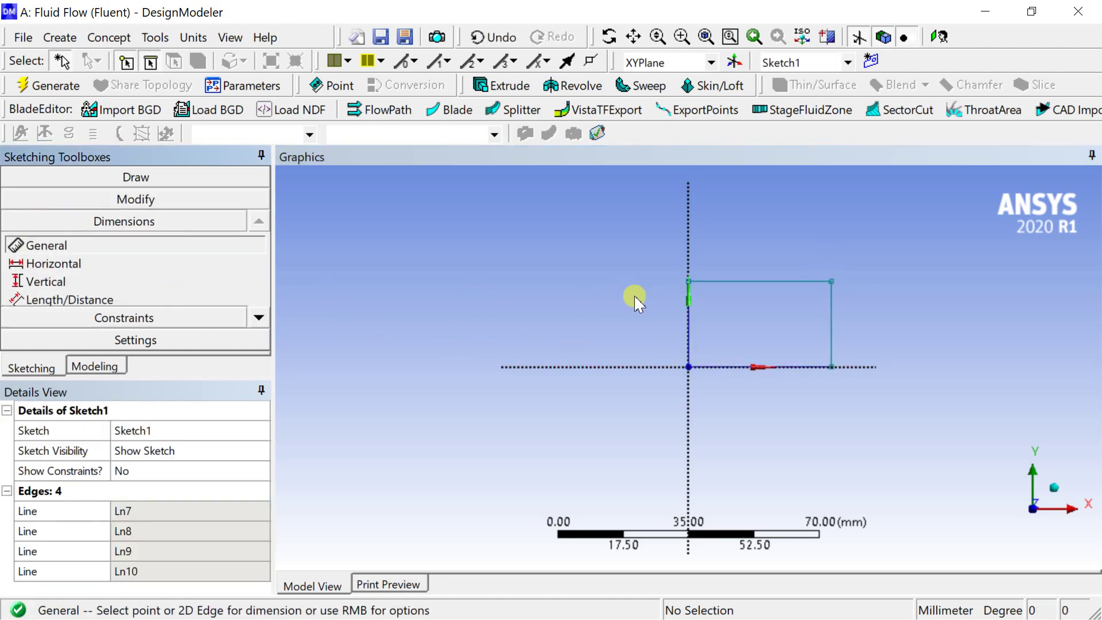
Step: Add a height dimension on the left edge and a width dimension on the bottom edge
{"action": "left_click", "coordinate": [688, 333]}
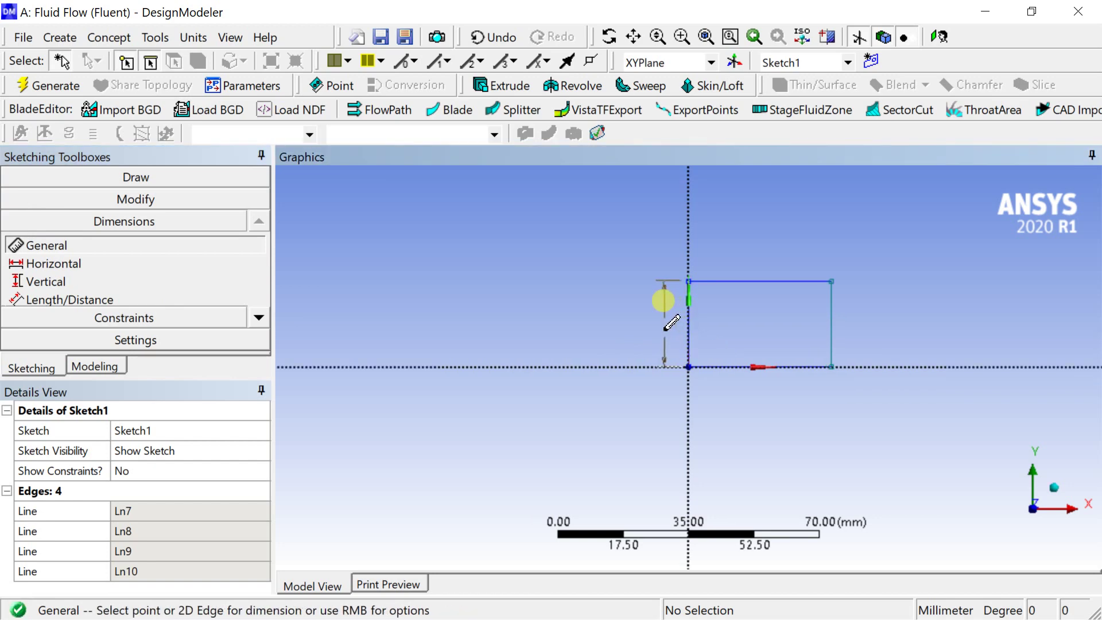
{"action": "left_click", "coordinate": [720, 367]}
{"action": "left_click", "coordinate": [738, 402]}
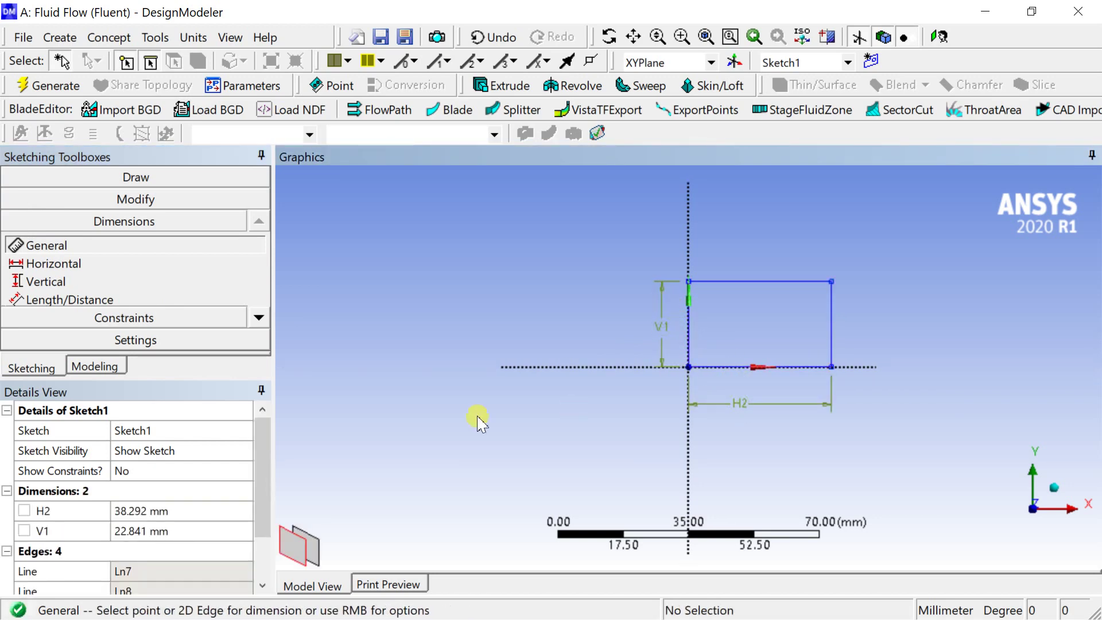
Step: Set H2 to 20 mm and V1 to 6 mm, then regenerate and view isometrically
{"action": "left_click", "coordinate": [146, 512]}
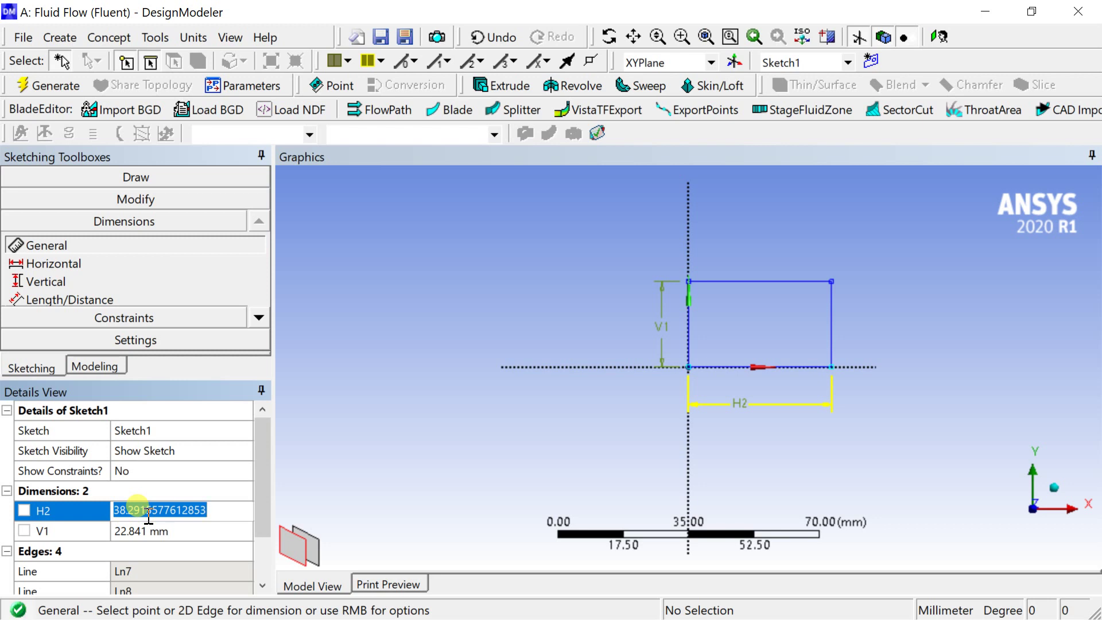
{"action": "type", "text": "20"}
{"action": "key", "text": "Return"}
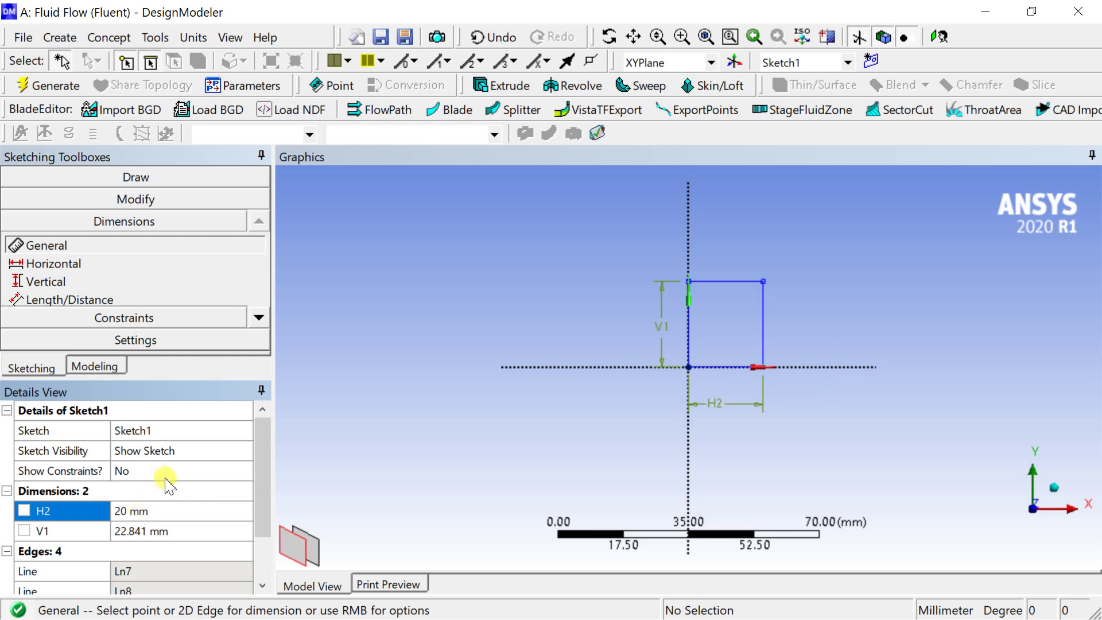
{"action": "left_click", "coordinate": [144, 530]}
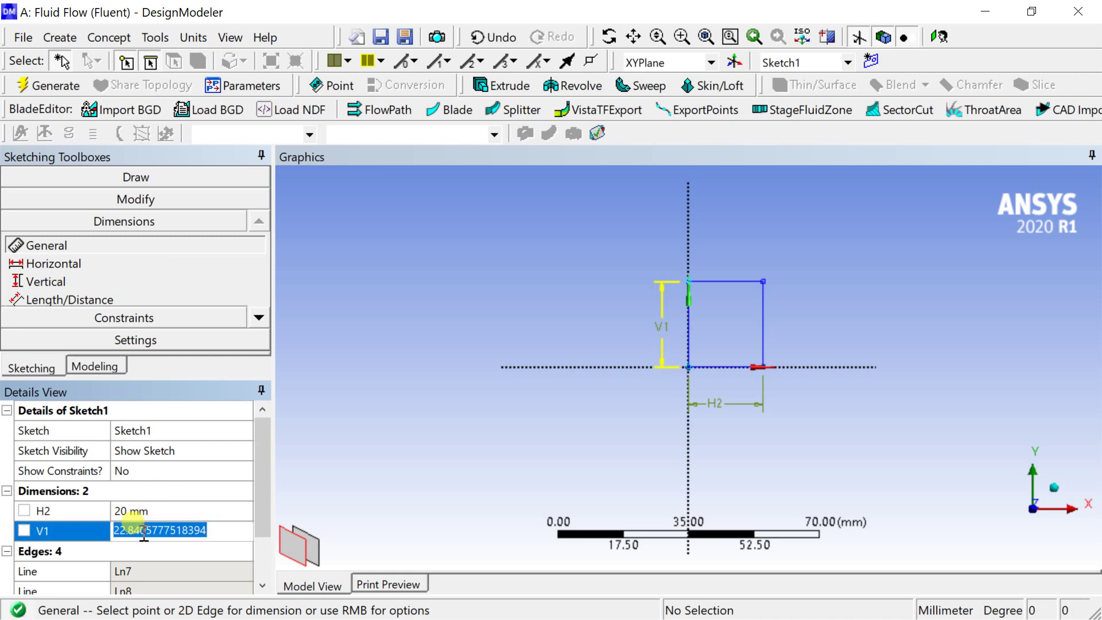
{"action": "type", "text": "6"}
{"action": "key", "text": "Return"}
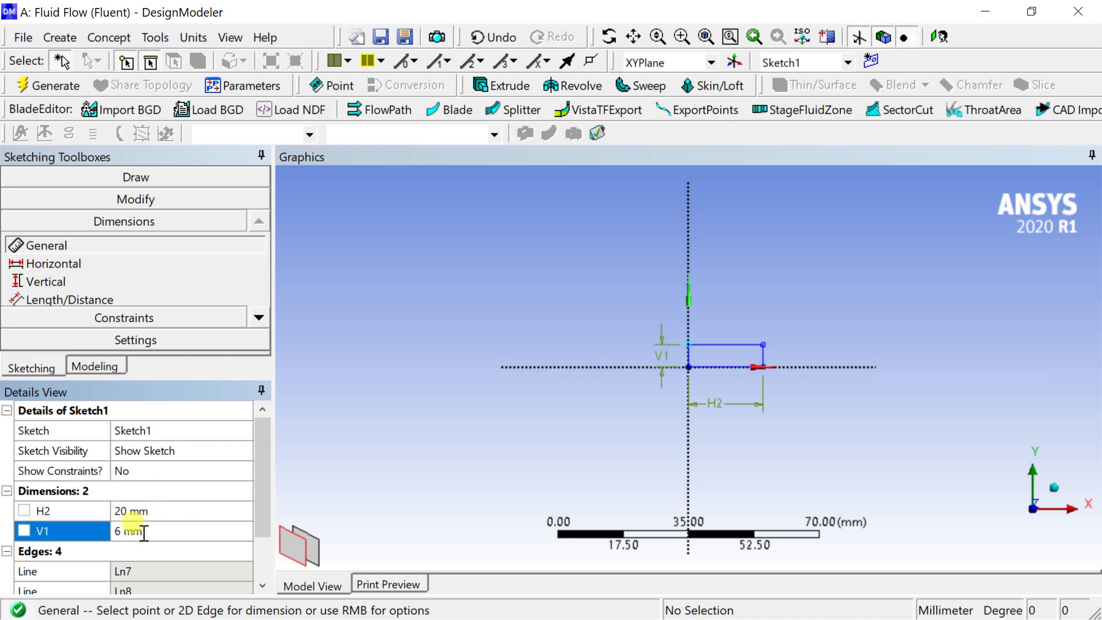
{"action": "left_click", "coordinate": [50, 87]}
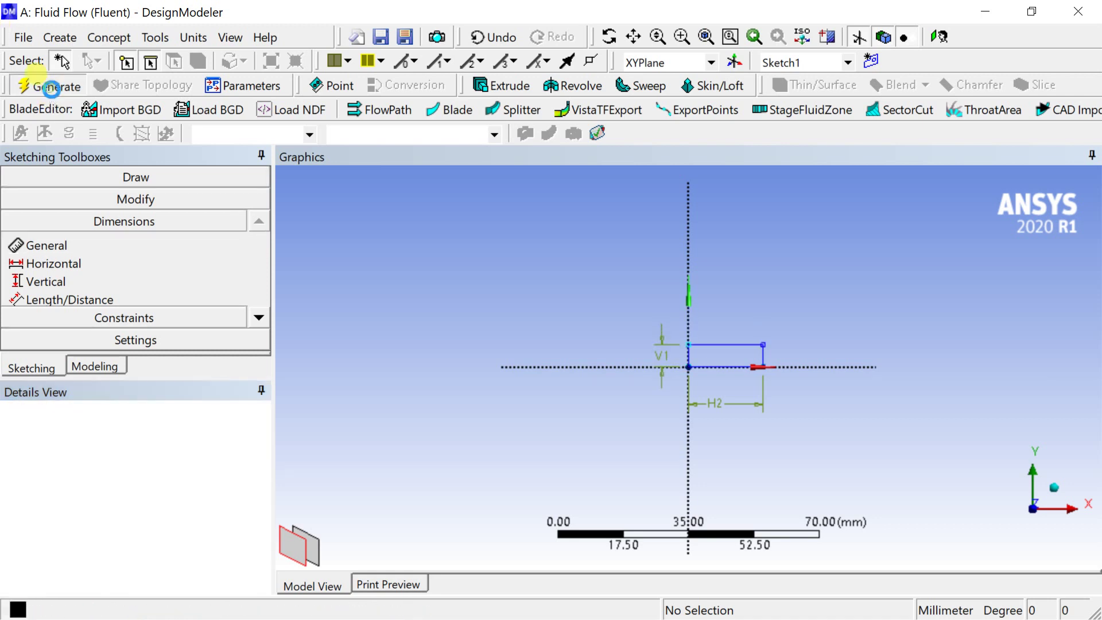
{"action": "left_click", "coordinate": [1053, 493]}
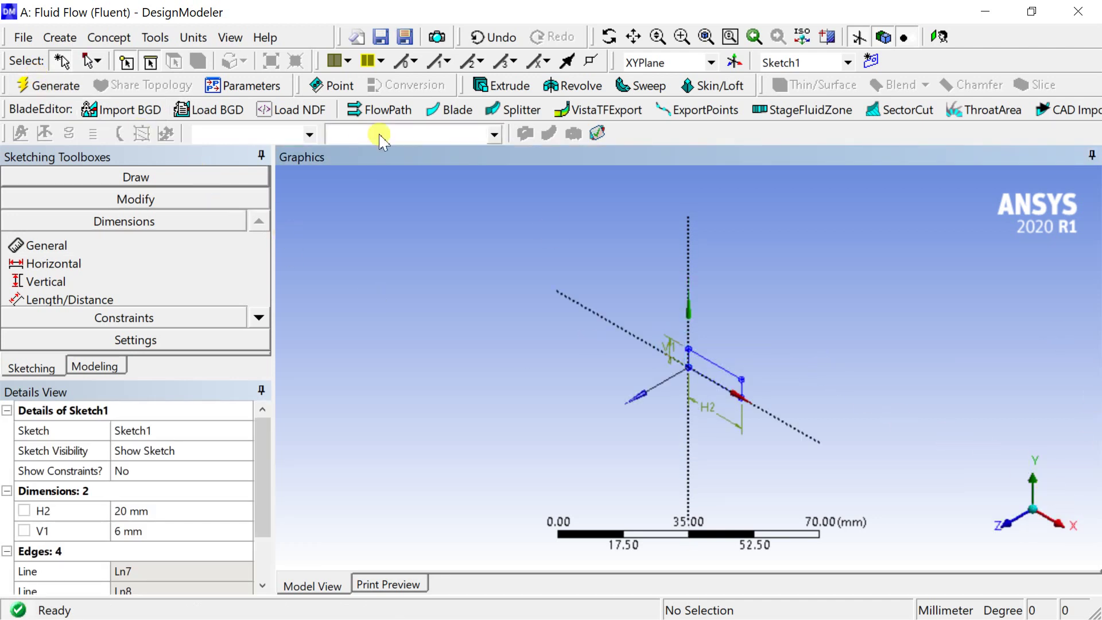
Step: Start an extrusion of Sketch1 with the operation set to frozen body
{"action": "left_click", "coordinate": [486, 92]}
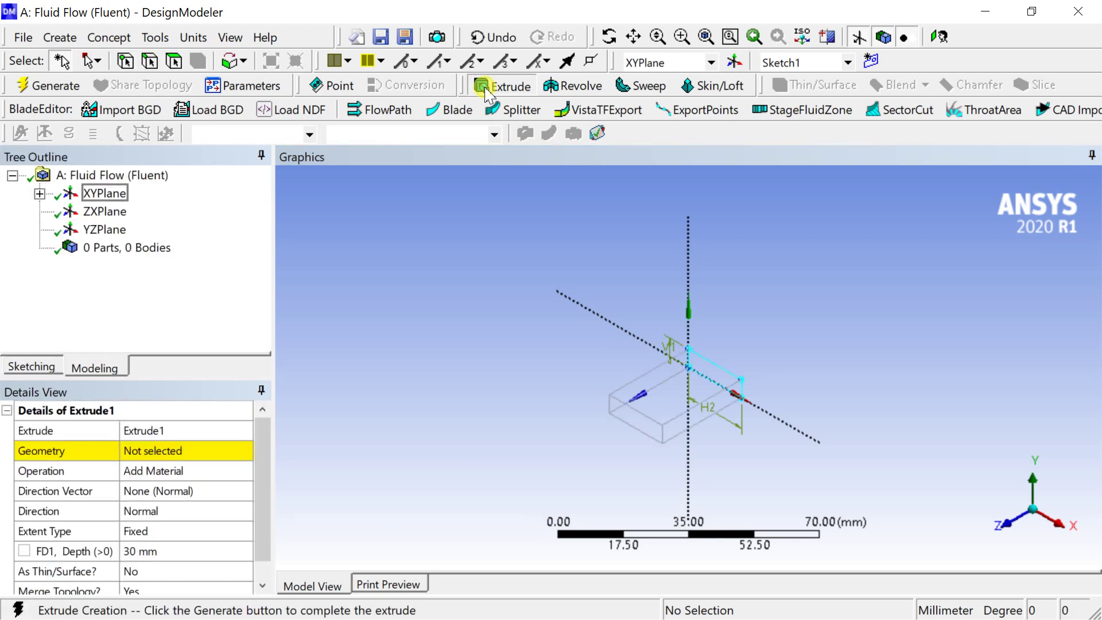
{"action": "left_click", "coordinate": [151, 452]}
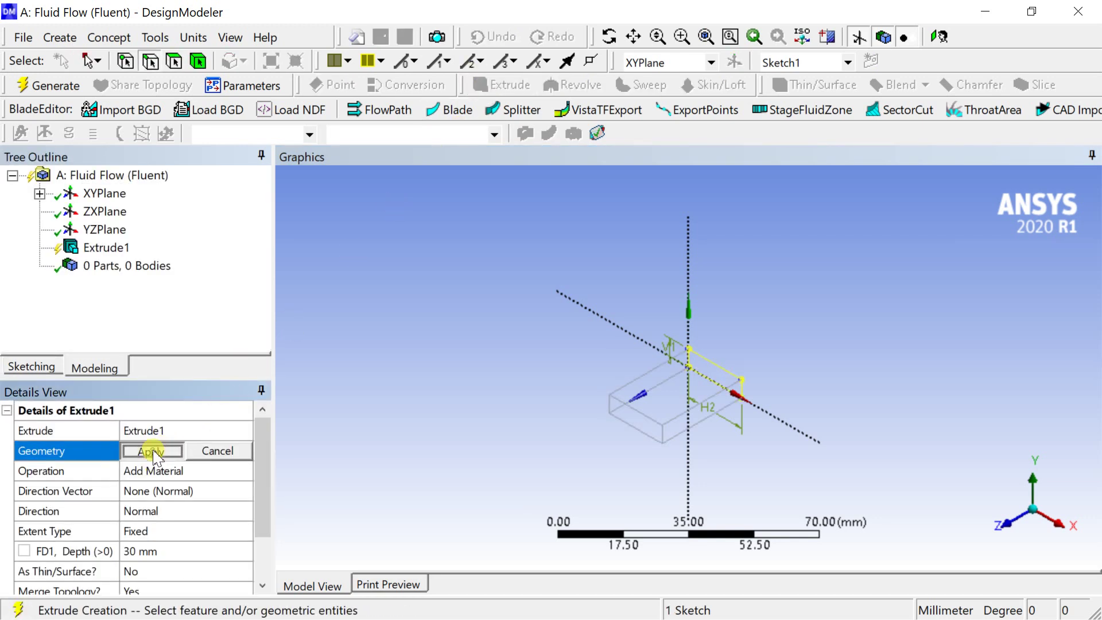
{"action": "left_click", "coordinate": [185, 471]}
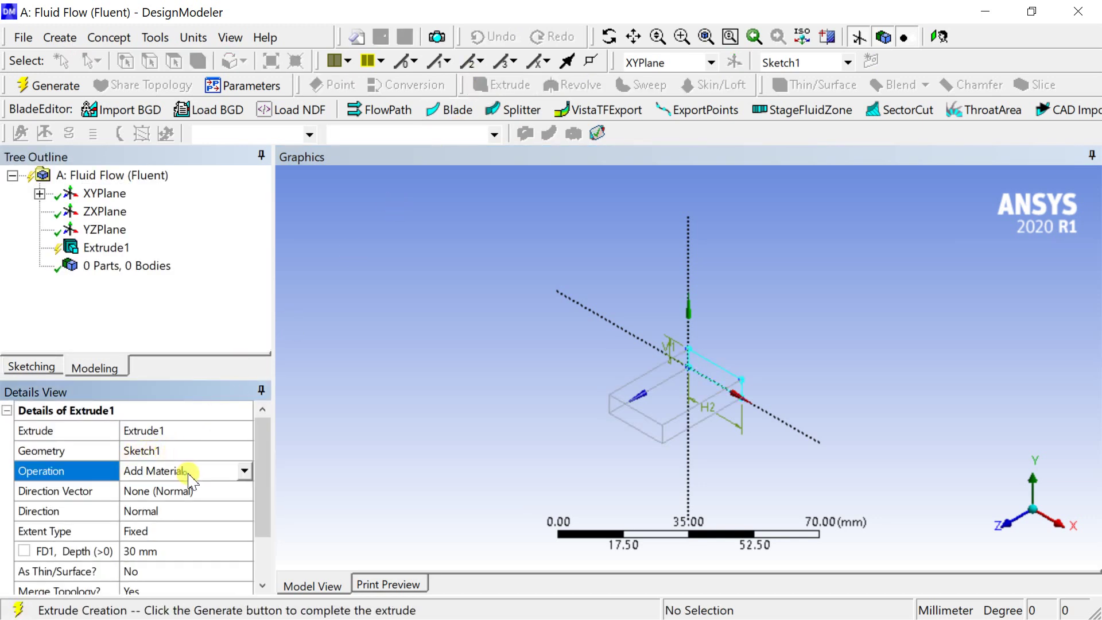
{"action": "left_click", "coordinate": [246, 472]}
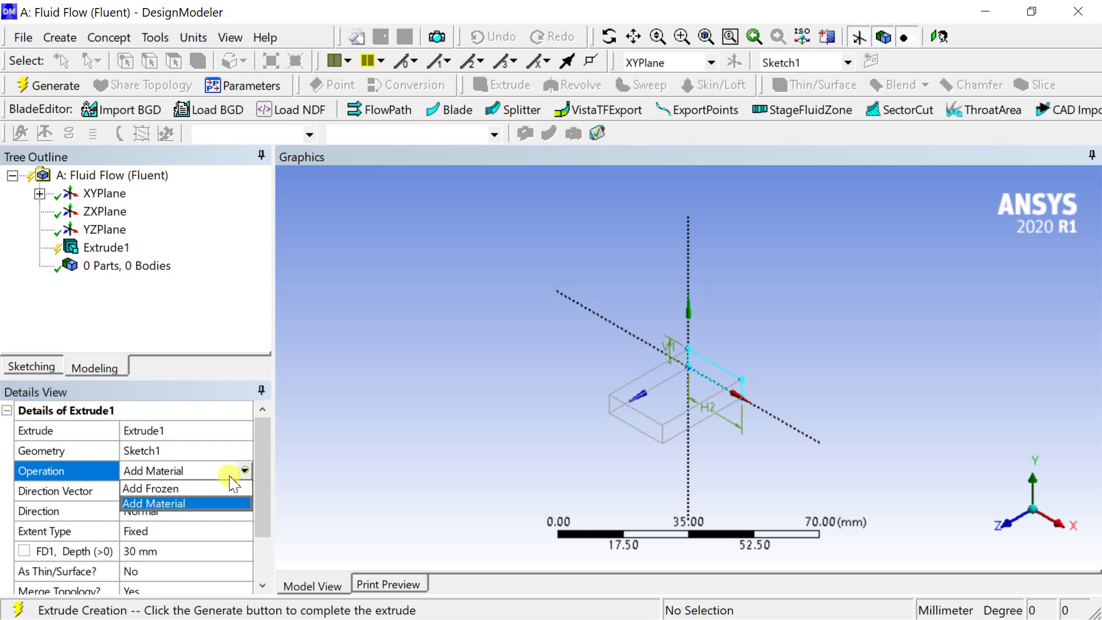
{"action": "left_click", "coordinate": [176, 489]}
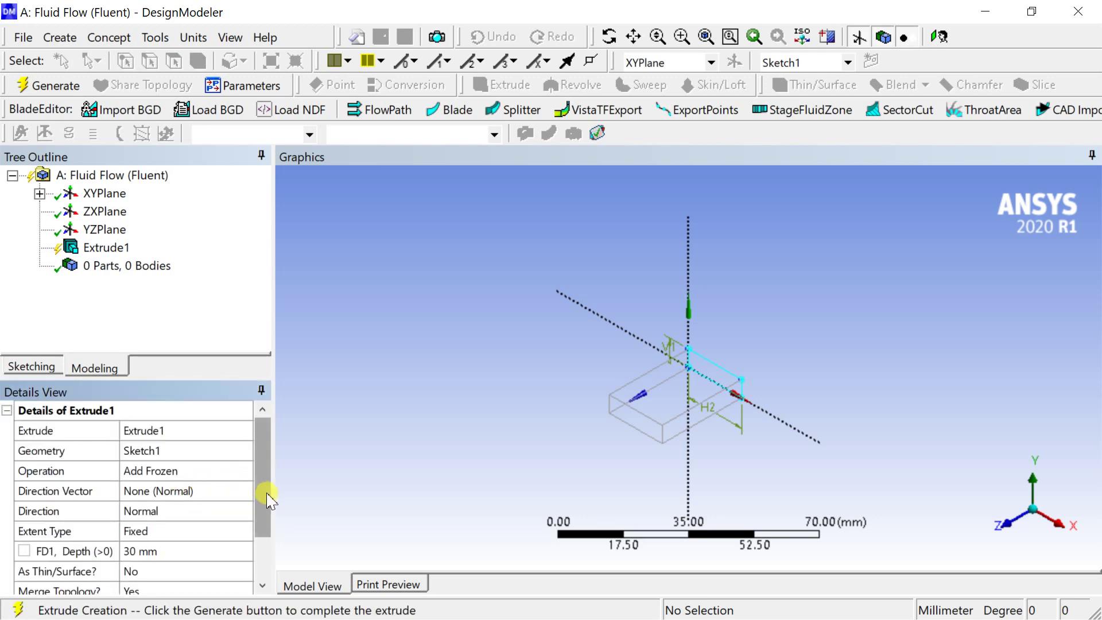
{"action": "left_click_drag", "start_coordinate": [267, 499], "coordinate": [276, 542]}
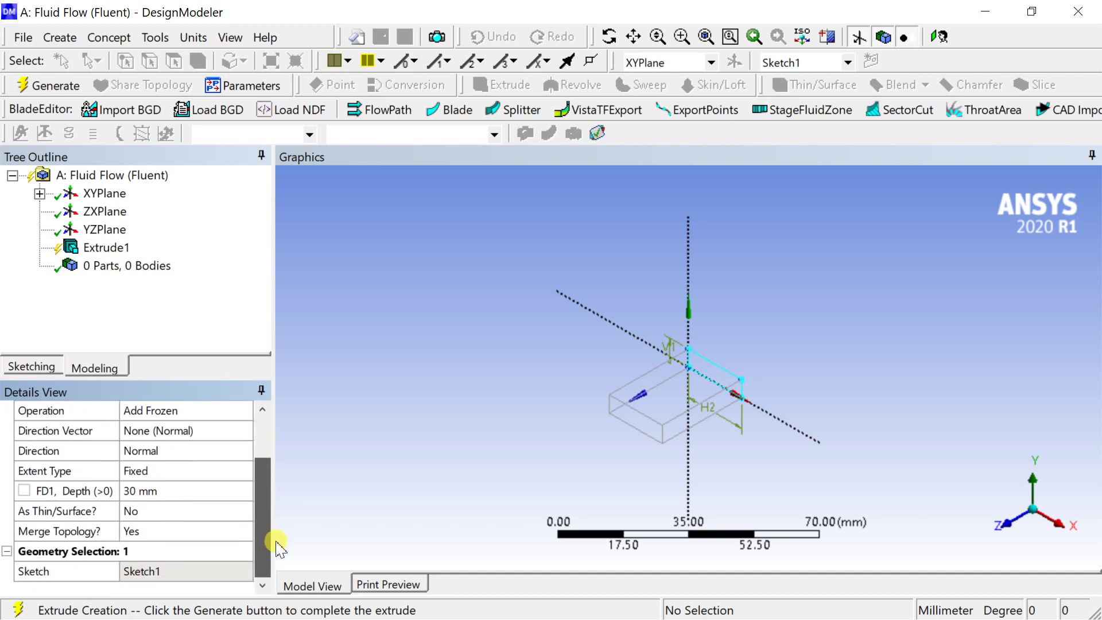
Step: Set the extrusion depth to 300 mm, generate the bar, and check it from +Z and isometric views
{"action": "left_click", "coordinate": [176, 491]}
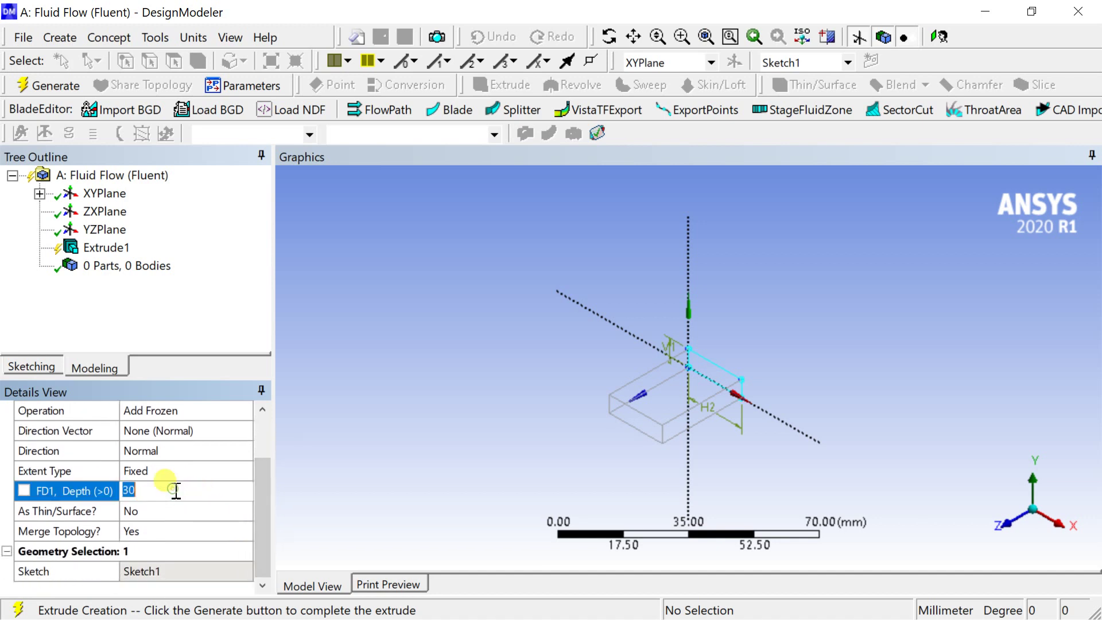
{"action": "type", "text": "30"}
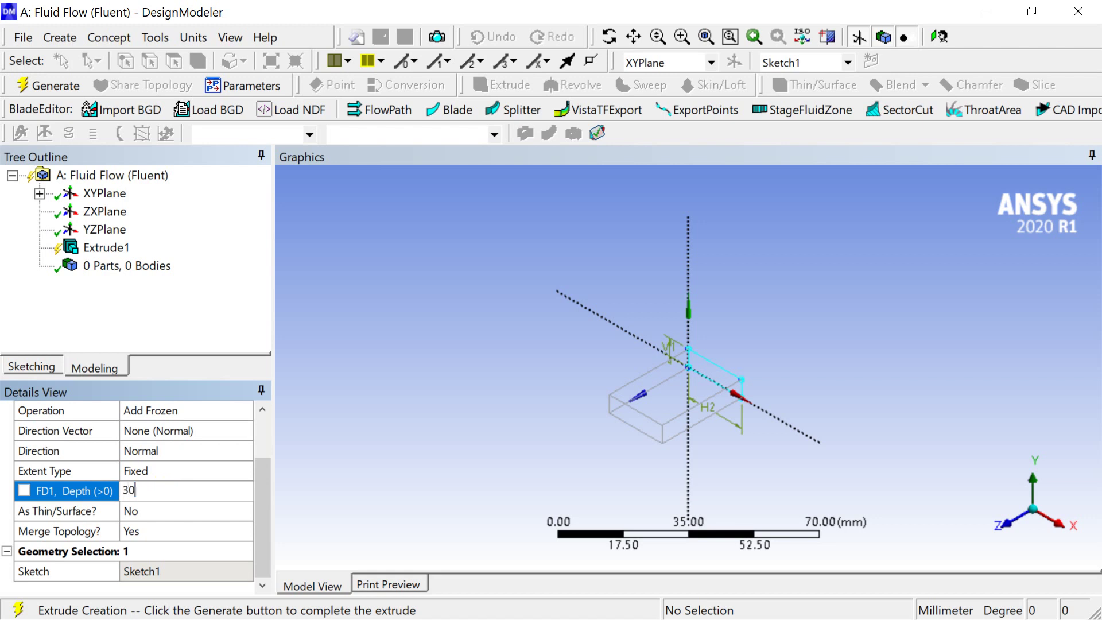
{"action": "key", "text": "Return"}
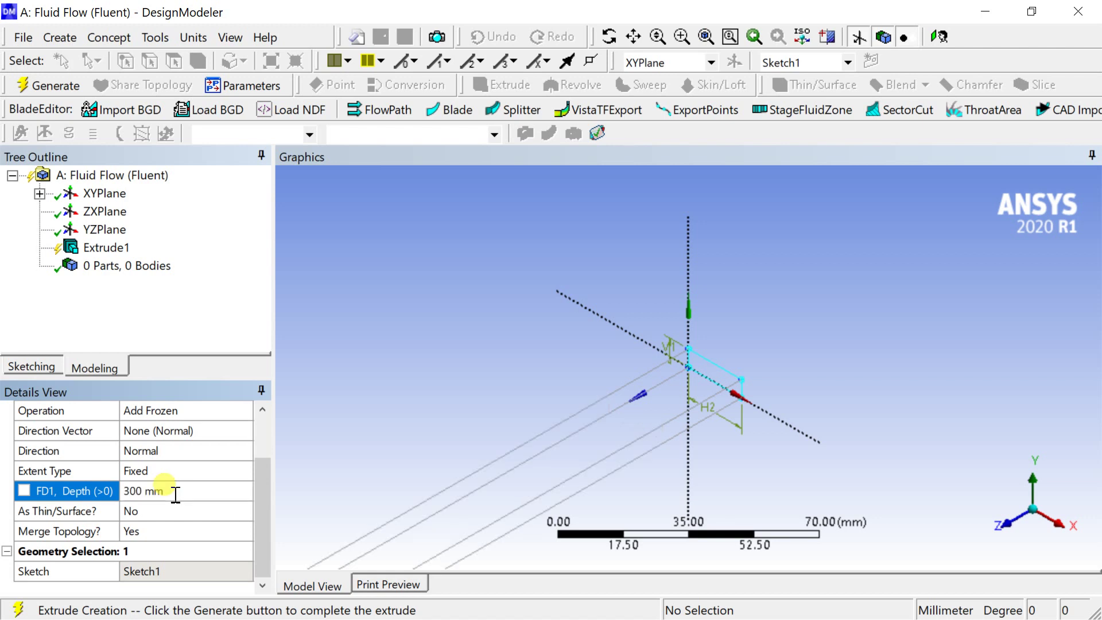
{"action": "scroll", "coordinate": [536, 414], "scroll_direction": "down", "scroll_amount": 3}
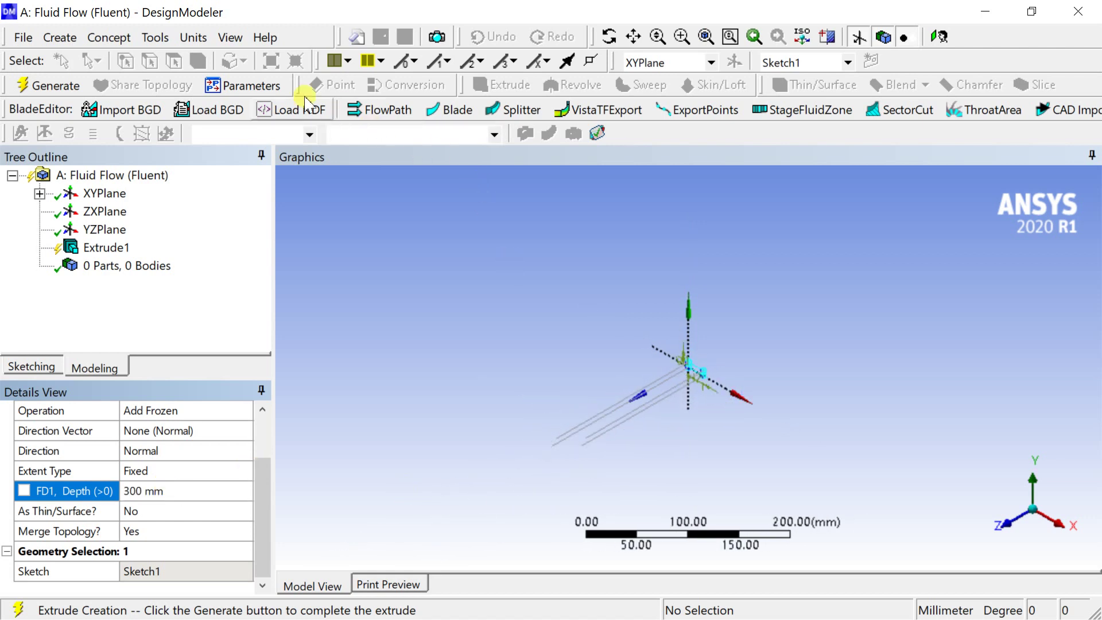
{"action": "left_click", "coordinate": [50, 85]}
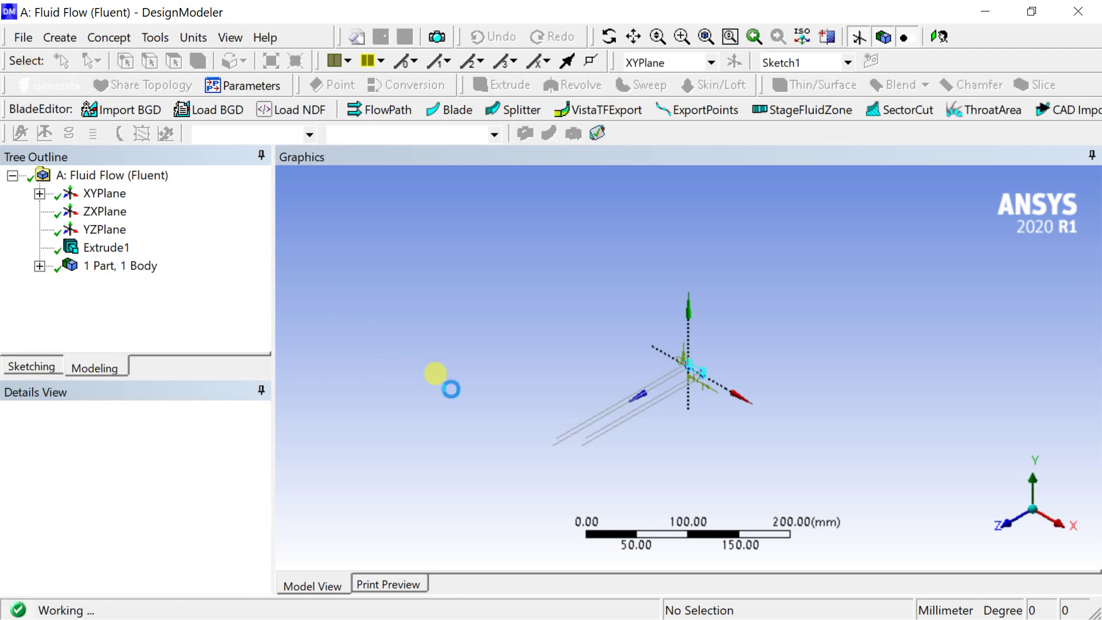
{"action": "scroll", "coordinate": [536, 427], "scroll_direction": "up", "scroll_amount": 3}
{"action": "scroll", "coordinate": [540, 430], "scroll_direction": "up", "scroll_amount": 2}
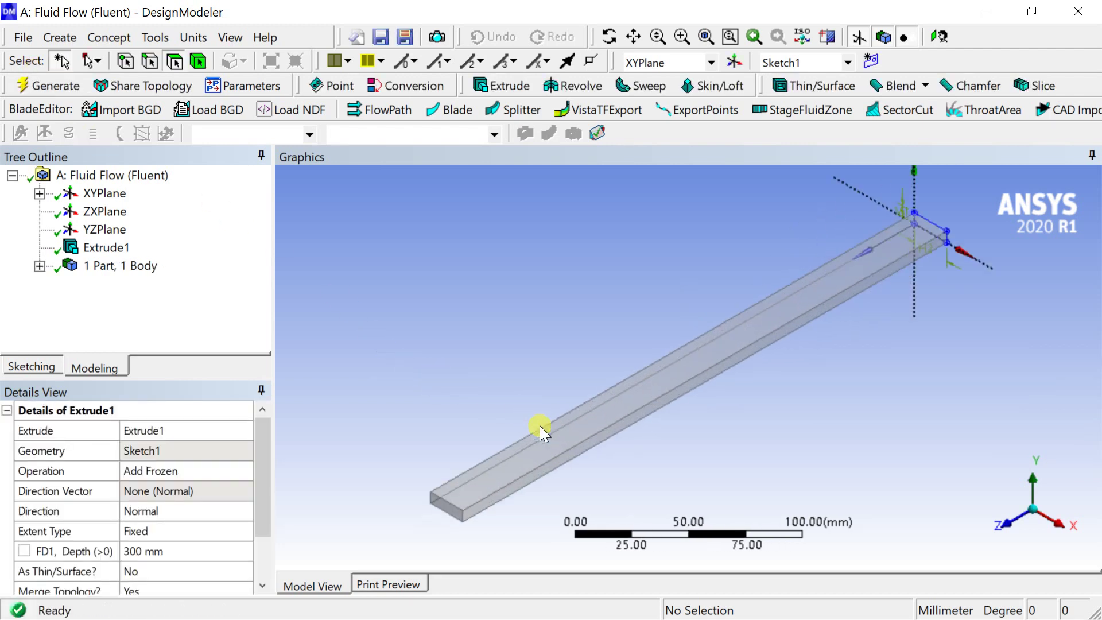
{"action": "scroll", "coordinate": [541, 431], "scroll_direction": "down", "scroll_amount": 1}
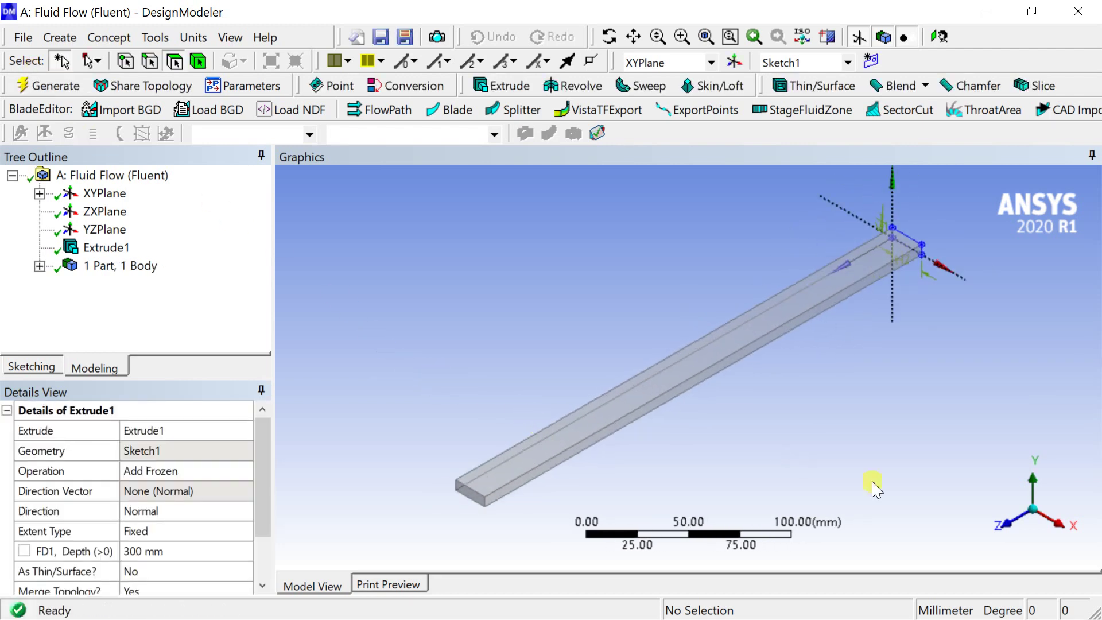
{"action": "left_click", "coordinate": [1003, 523]}
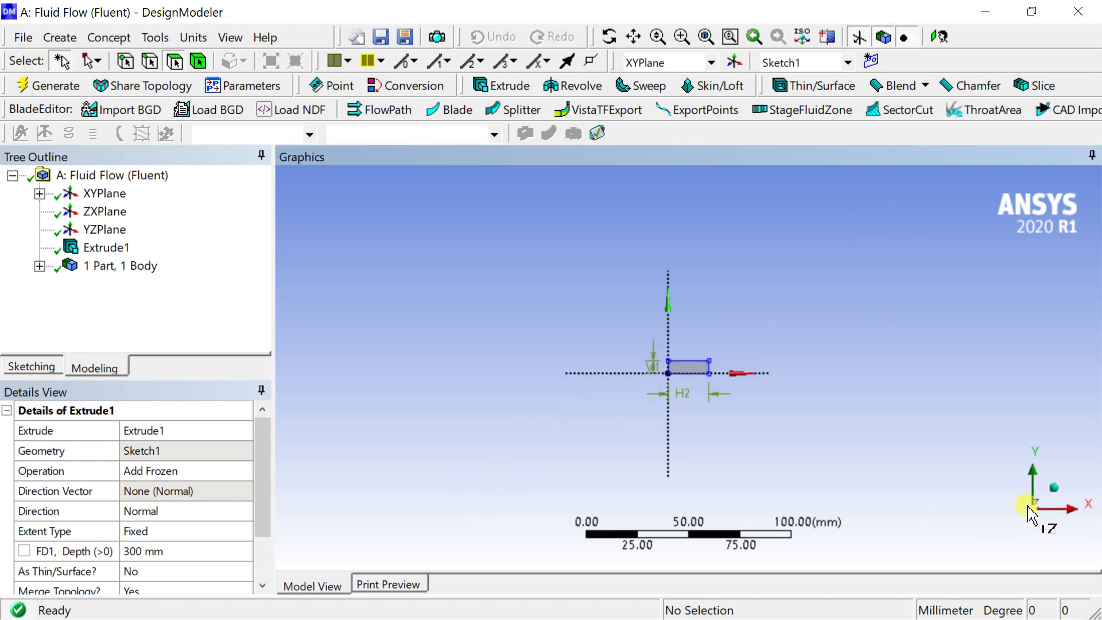
{"action": "left_click", "coordinate": [1050, 485]}
{"action": "scroll", "coordinate": [896, 413], "scroll_direction": "up", "scroll_amount": 3}
{"action": "scroll", "coordinate": [892, 421], "scroll_direction": "down", "scroll_amount": 2}
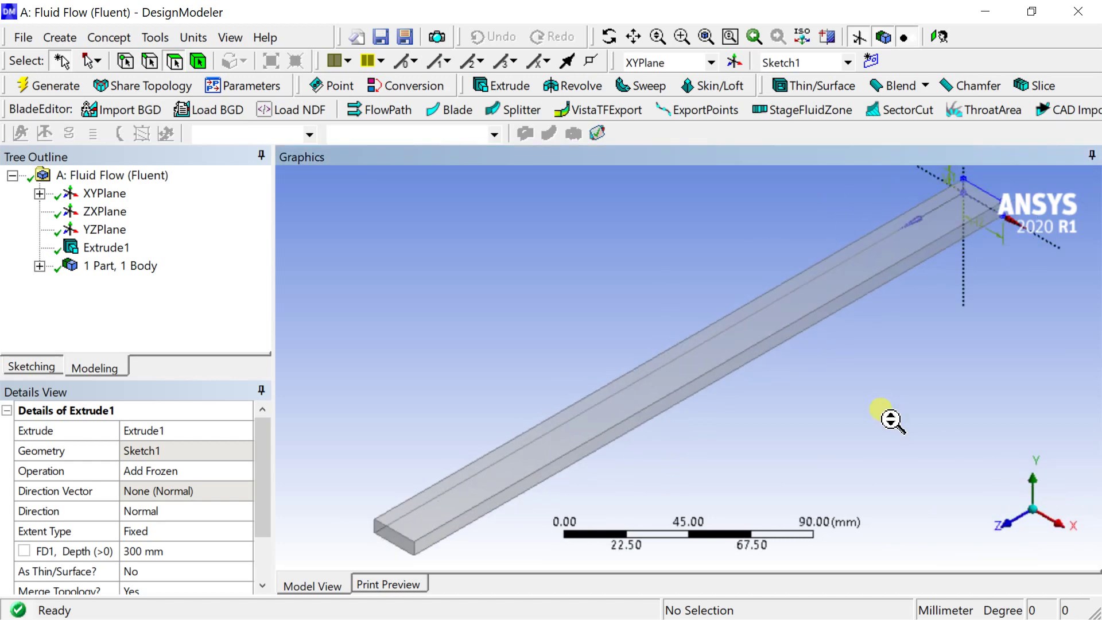
Step: Extrude from the bar's top face, using a flipped short edge as the direction
{"action": "left_click", "coordinate": [573, 434]}
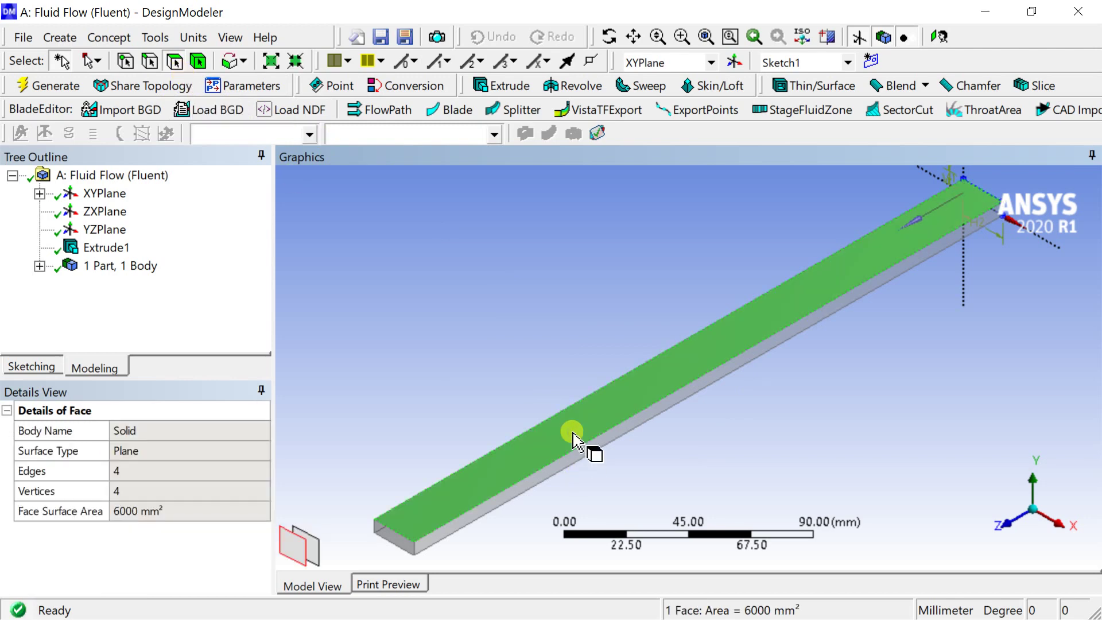
{"action": "left_click", "coordinate": [495, 89]}
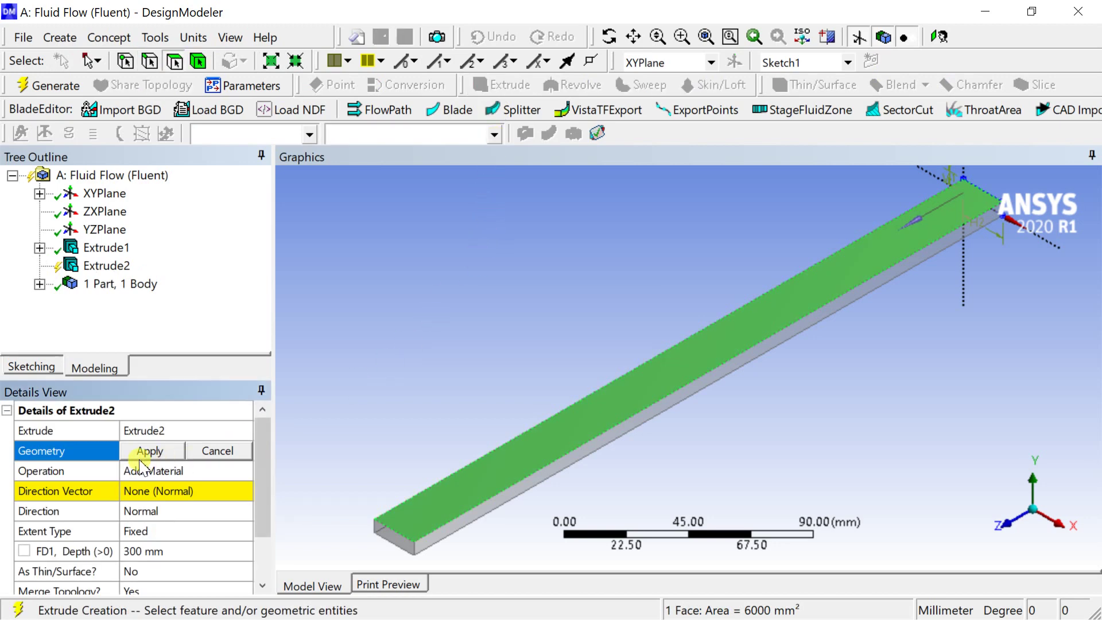
{"action": "left_click", "coordinate": [140, 452]}
{"action": "left_click", "coordinate": [150, 492]}
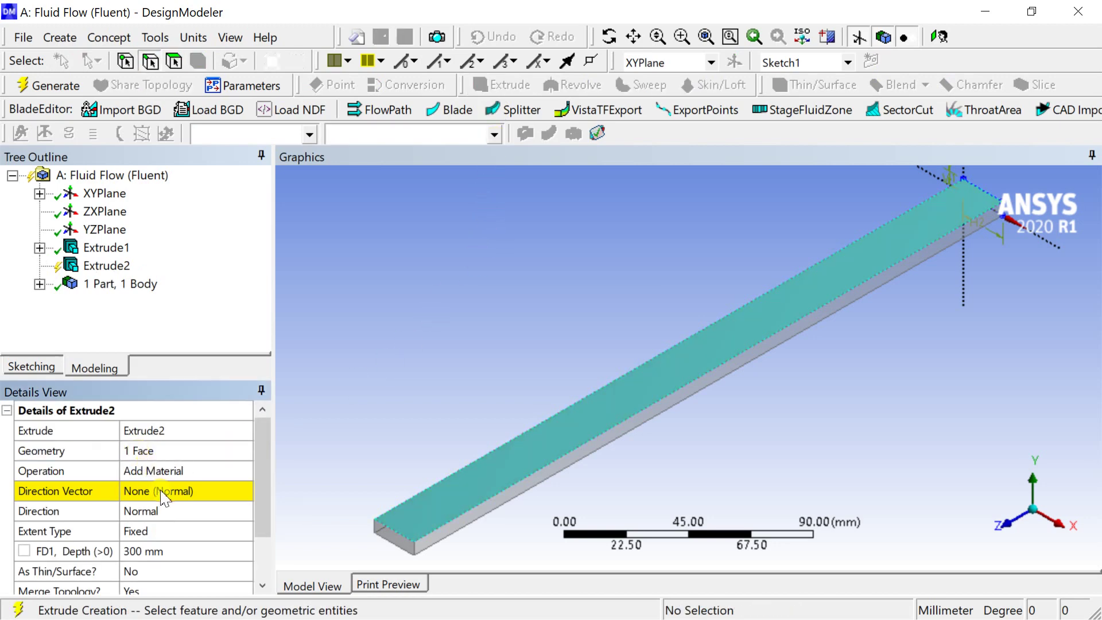
{"action": "left_click", "coordinate": [374, 531]}
{"action": "left_click", "coordinate": [317, 499]}
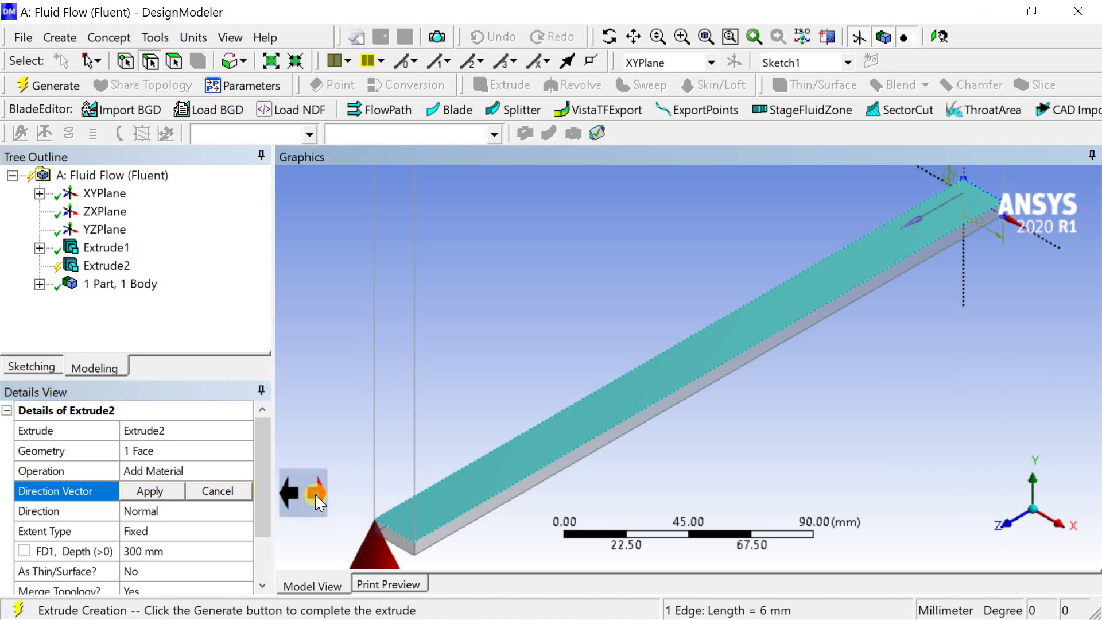
{"action": "left_click", "coordinate": [174, 493]}
{"action": "scroll", "coordinate": [176, 498], "scroll_direction": "down", "scroll_amount": 2}
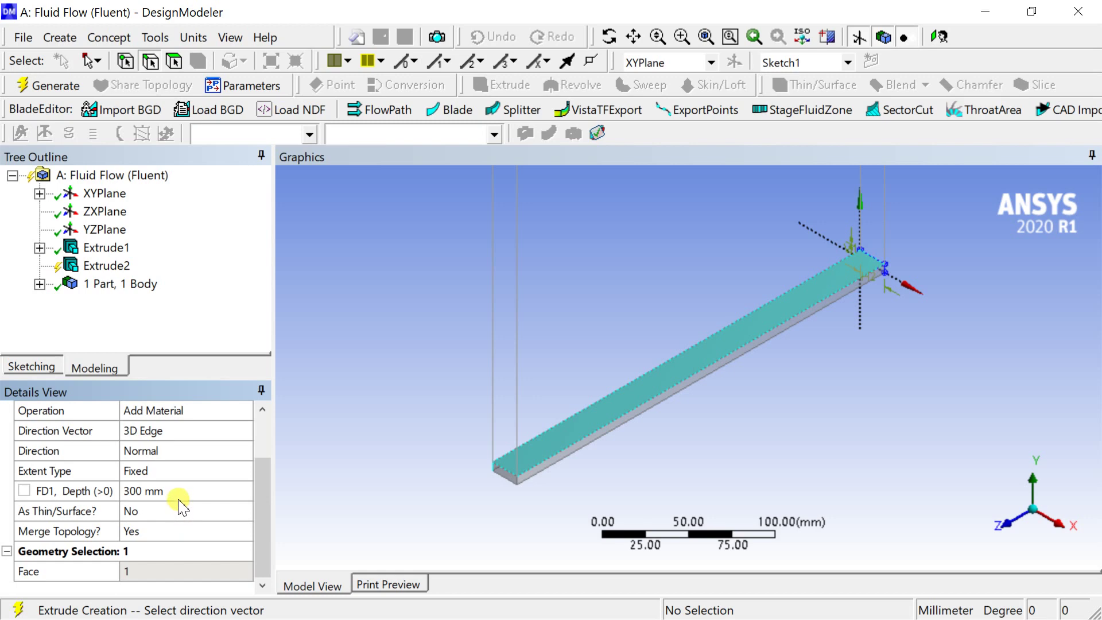
Step: Give the second extrusion a 10 mm depth as an Add Frozen body and generate it
{"action": "left_click", "coordinate": [182, 492]}
{"action": "type", "text": "10"}
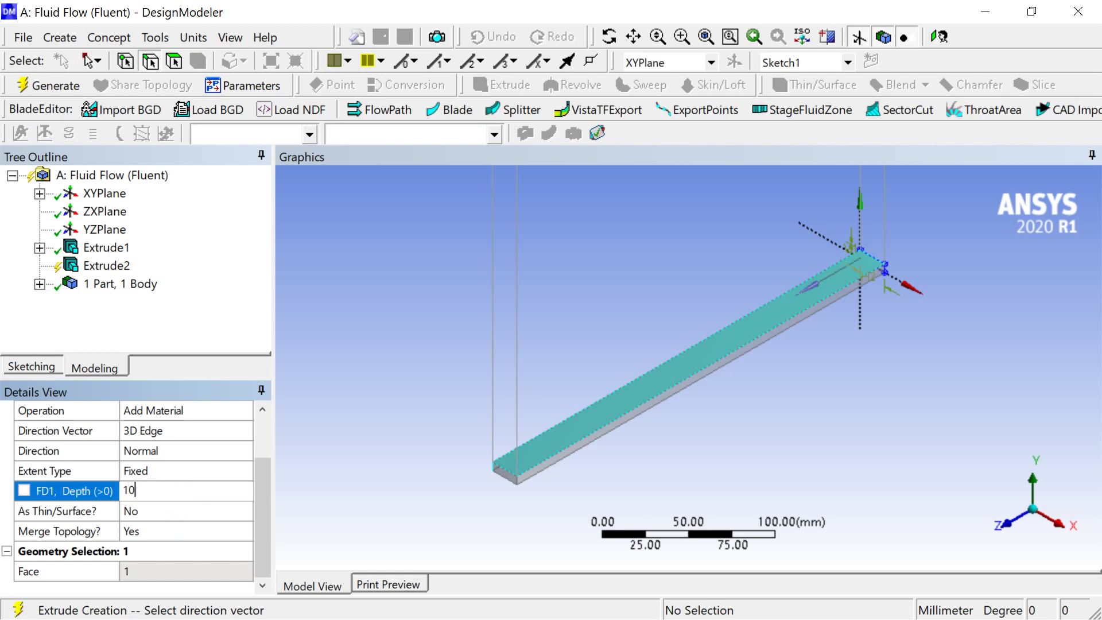
{"action": "key", "text": "Return"}
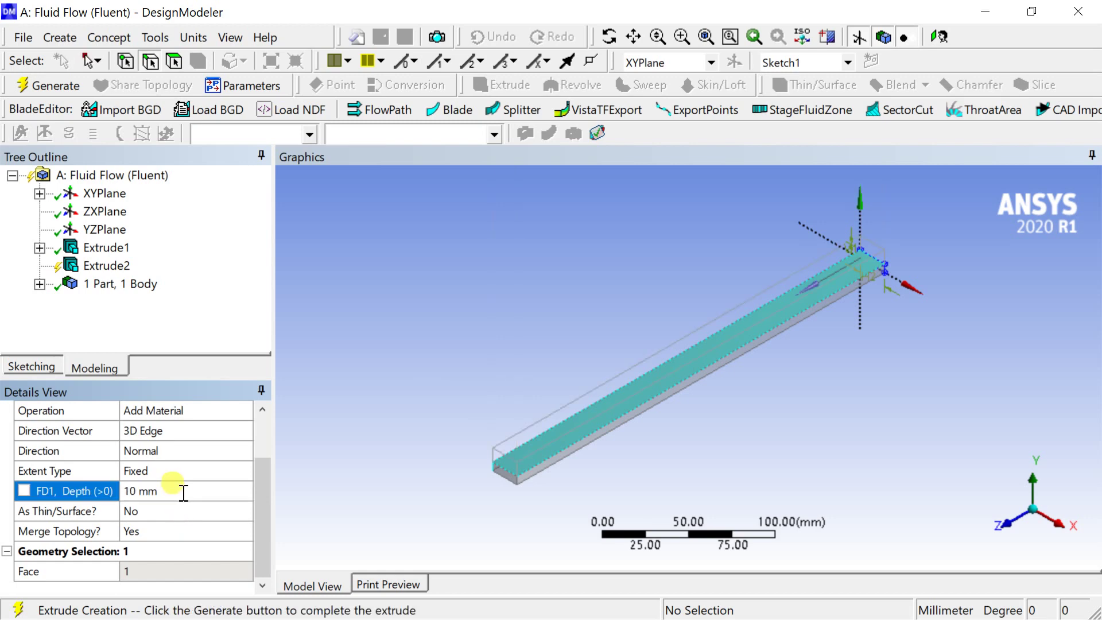
{"action": "left_click", "coordinate": [53, 85]}
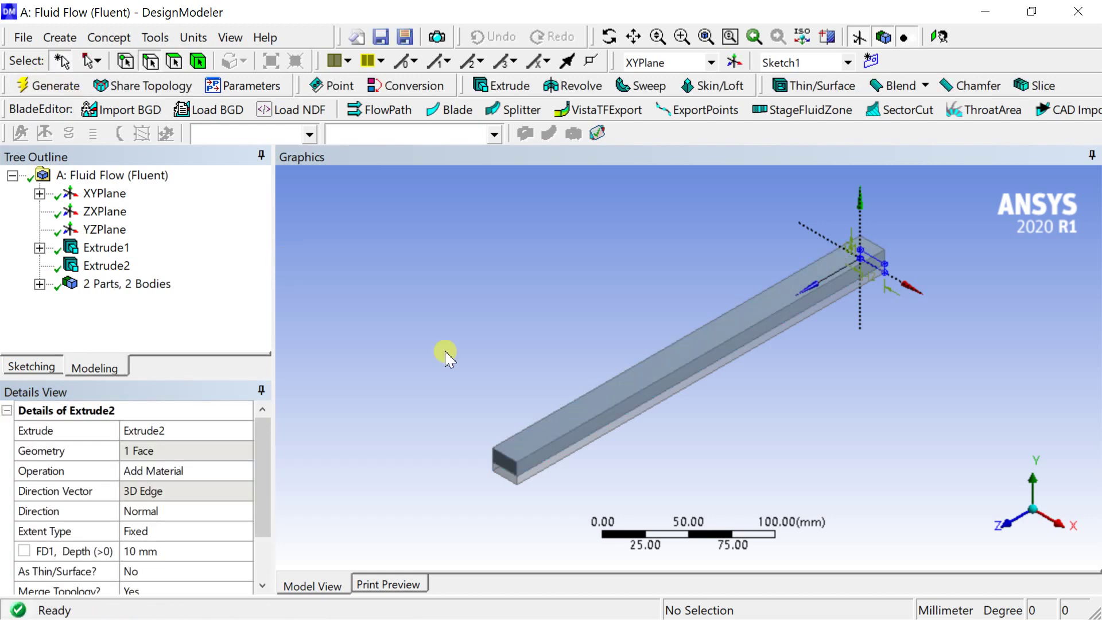
{"action": "left_click", "coordinate": [152, 470]}
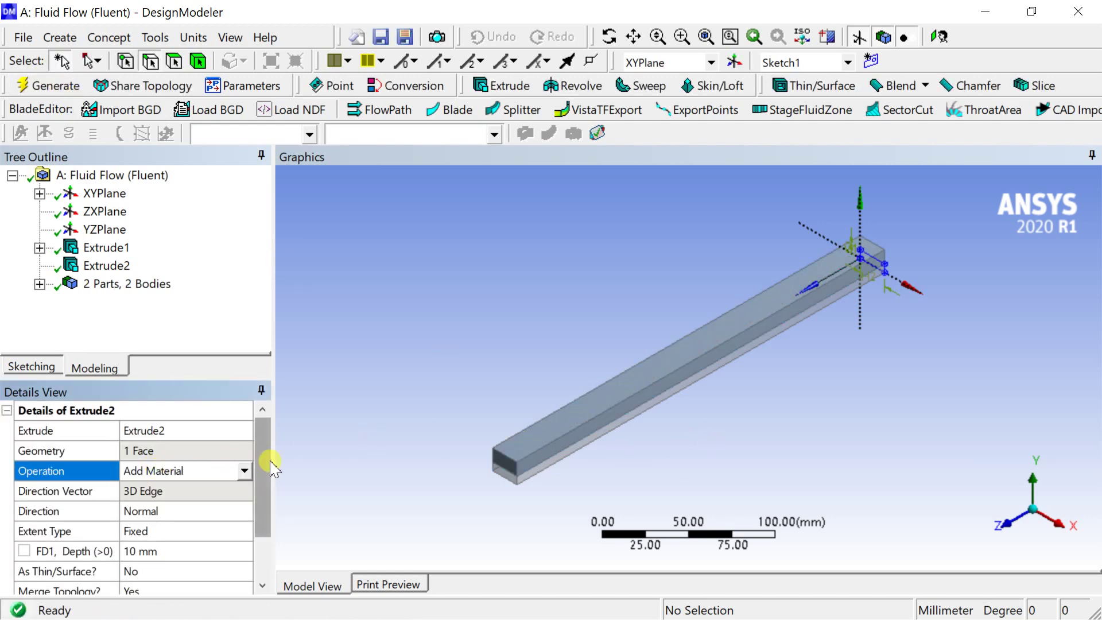
{"action": "left_click", "coordinate": [244, 471]}
{"action": "left_click", "coordinate": [212, 486]}
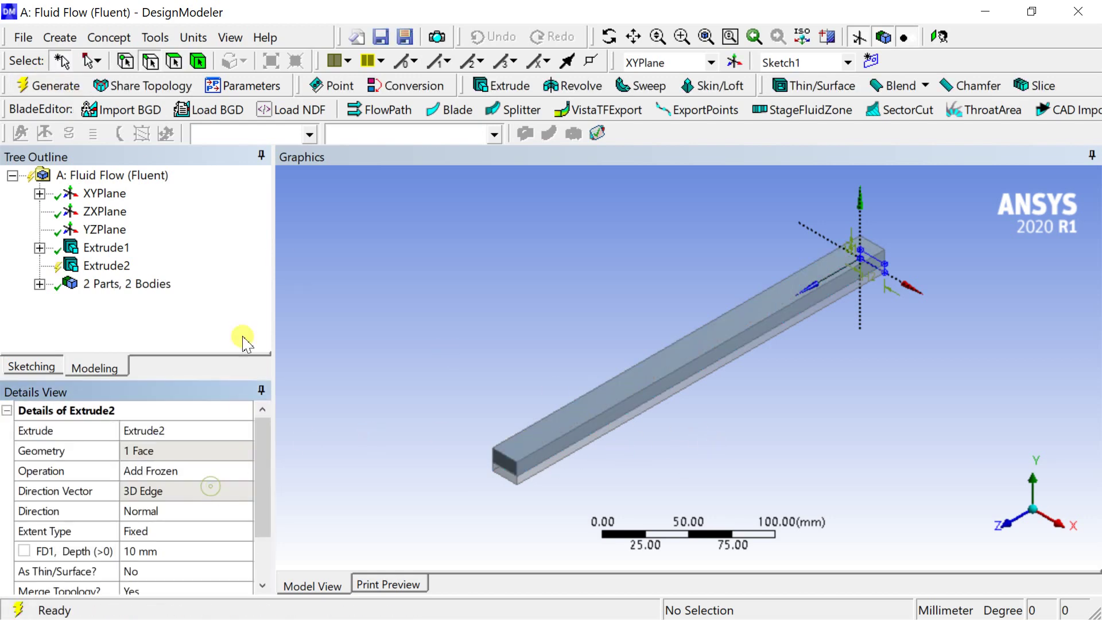
Step: Inspect the two resulting Solid bodies in the Tree Outline
{"action": "left_click", "coordinate": [44, 93]}
{"action": "left_click", "coordinate": [39, 284]}
{"action": "left_click", "coordinate": [121, 303]}
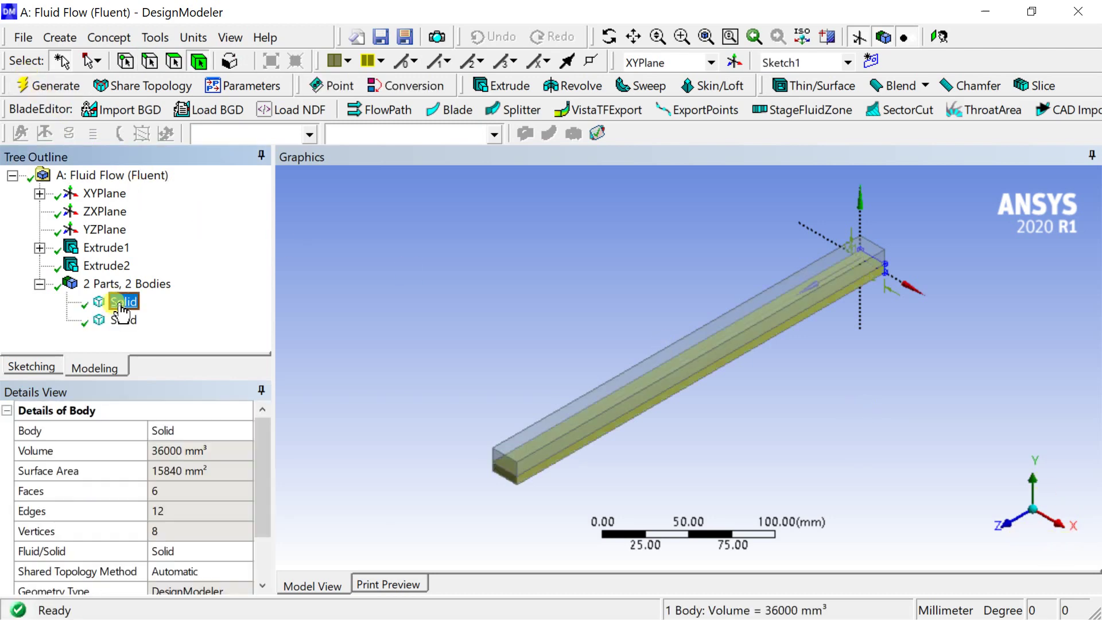
{"action": "left_click", "coordinate": [124, 320]}
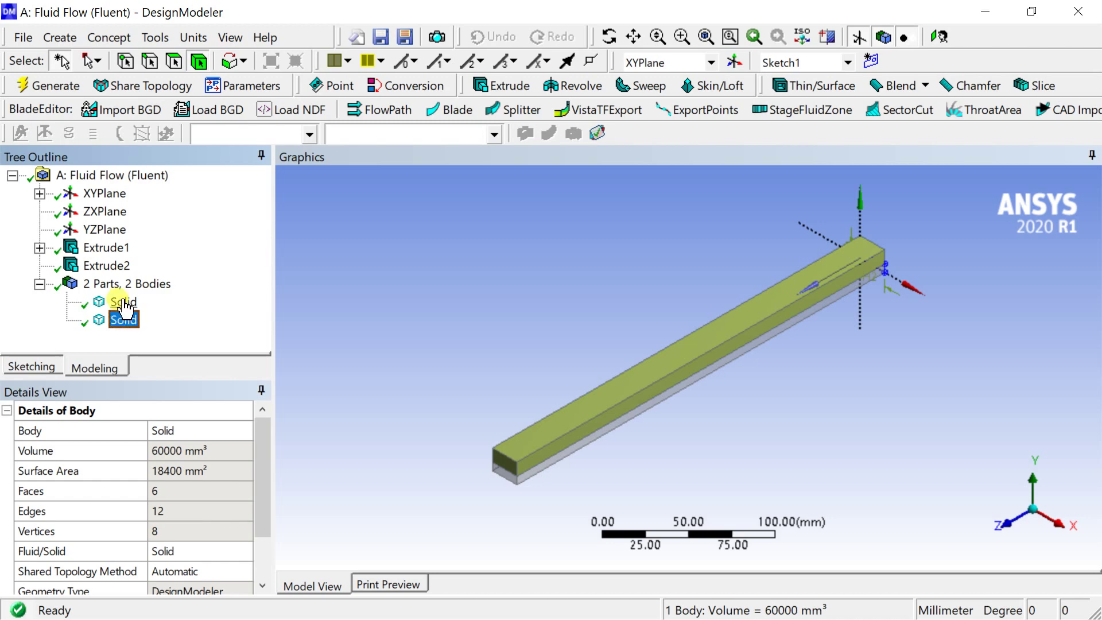
Step: Form a new part from both Solid bodies and expand it to list them
{"action": "left_click", "coordinate": [123, 303], "text": "ctrl"}
{"action": "right_click", "coordinate": [127, 305]}
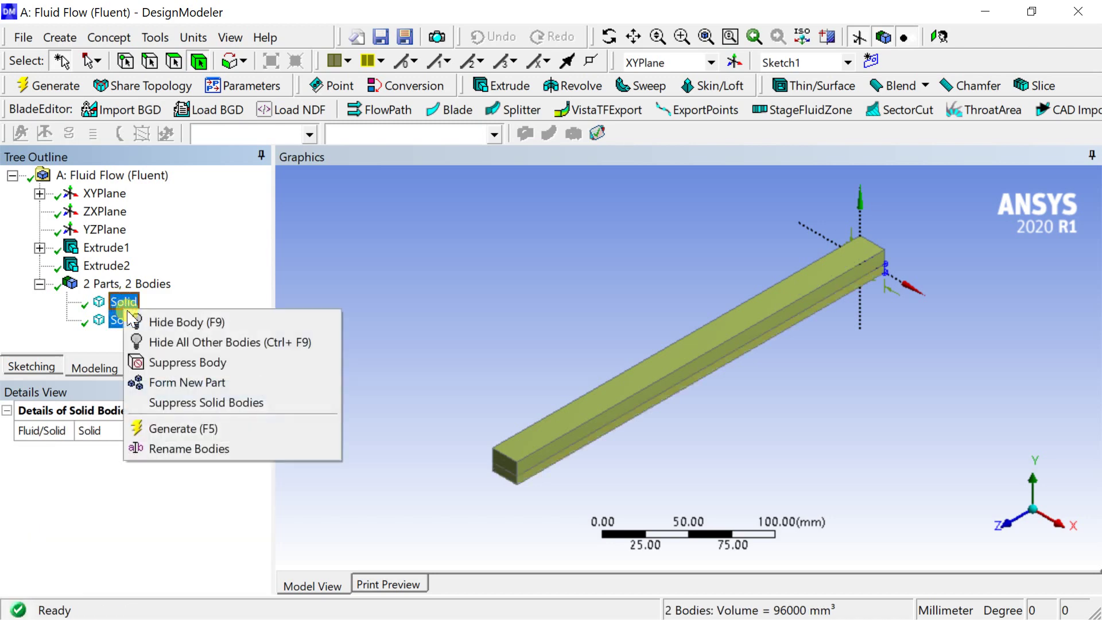
{"action": "left_click", "coordinate": [153, 382]}
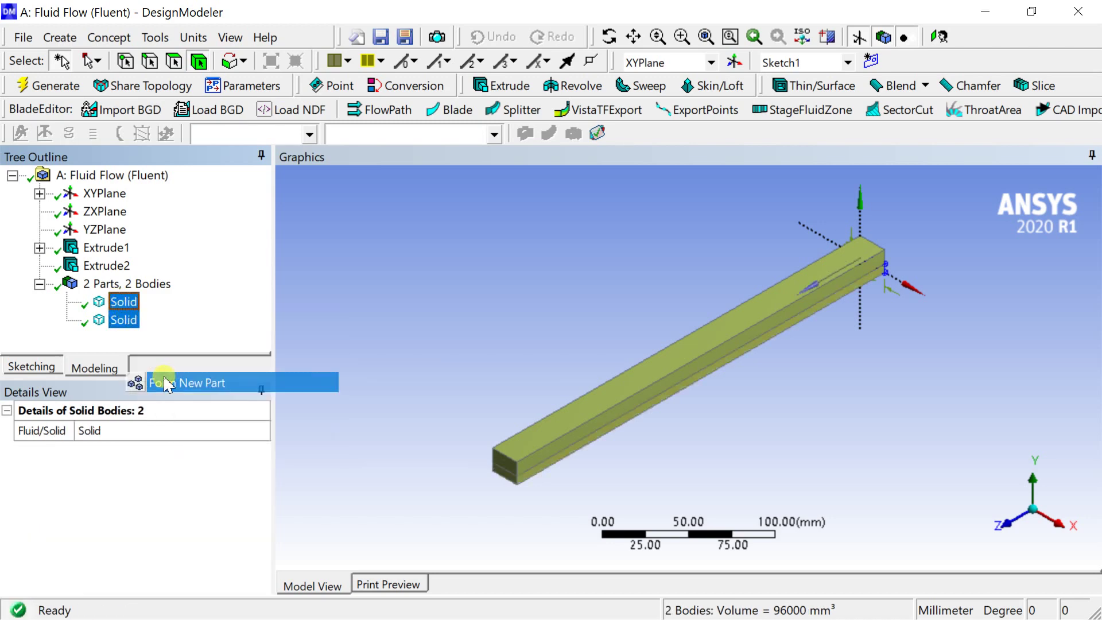
{"action": "left_click", "coordinate": [379, 307]}
{"action": "double_click", "coordinate": [106, 305]}
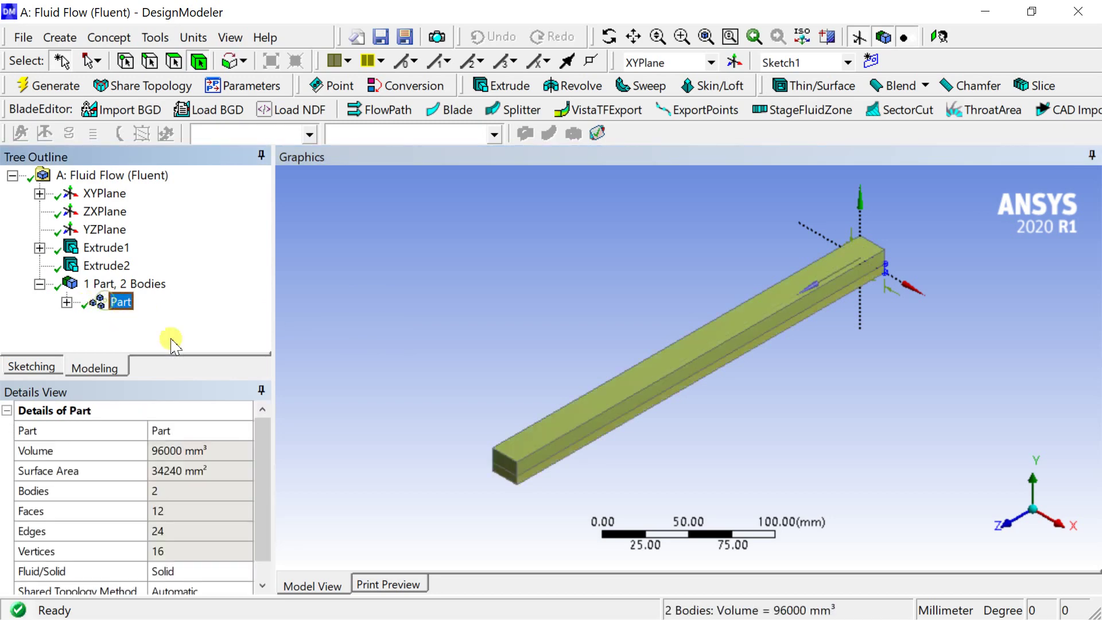
{"action": "left_click", "coordinate": [563, 300]}
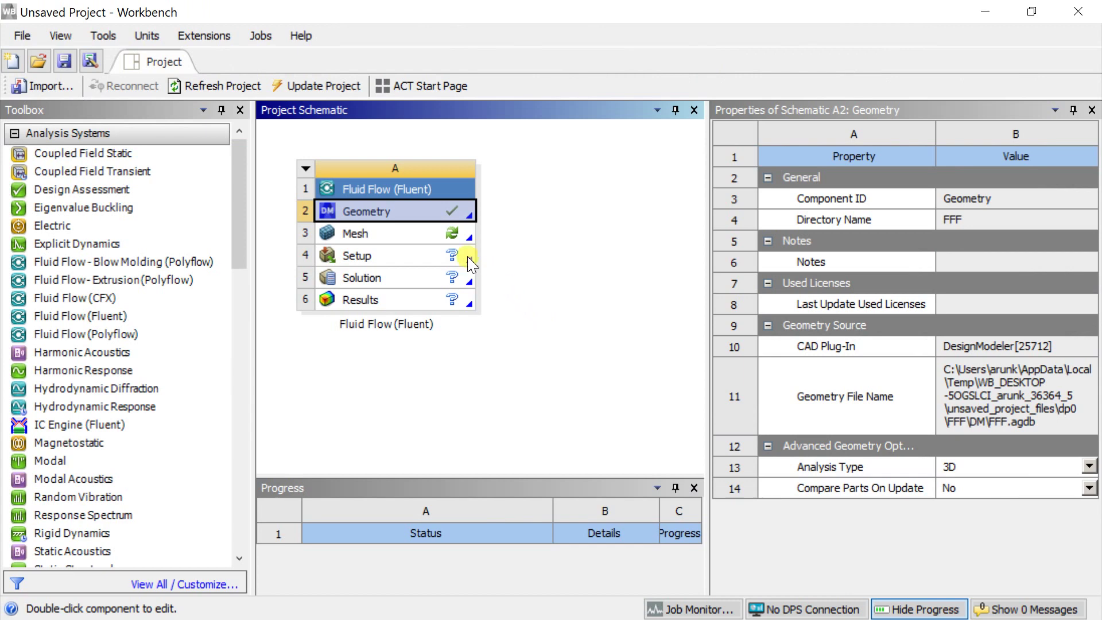
Step: Edit the Fluent system's Mesh cell to launch ANSYS Meshing
{"action": "left_click", "coordinate": [429, 236]}
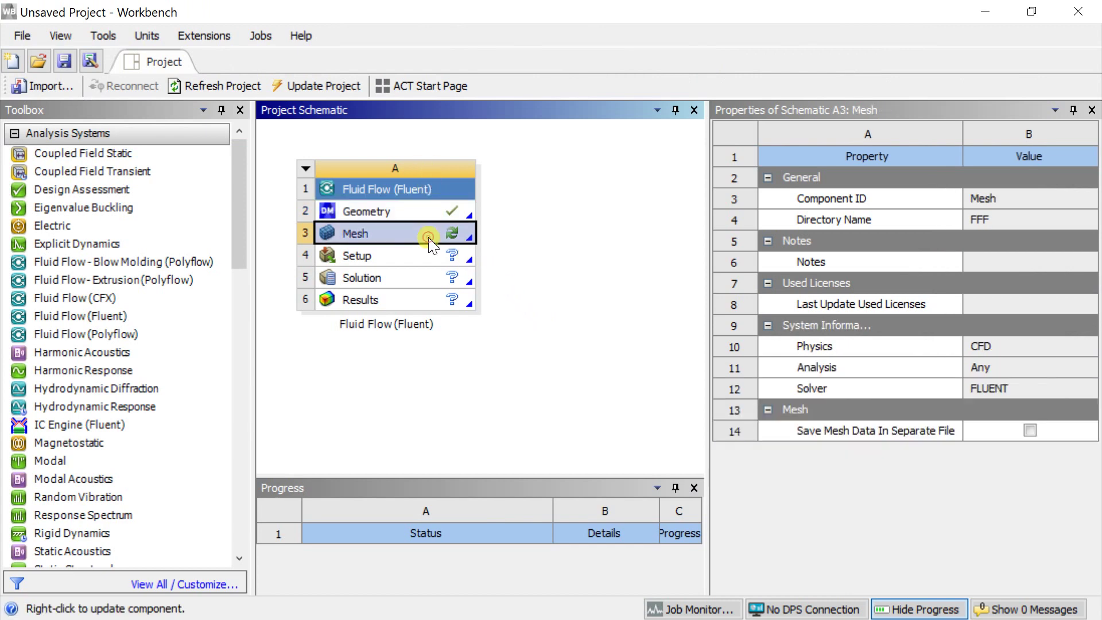
{"action": "right_click", "coordinate": [432, 244]}
{"action": "left_click", "coordinate": [451, 245]}
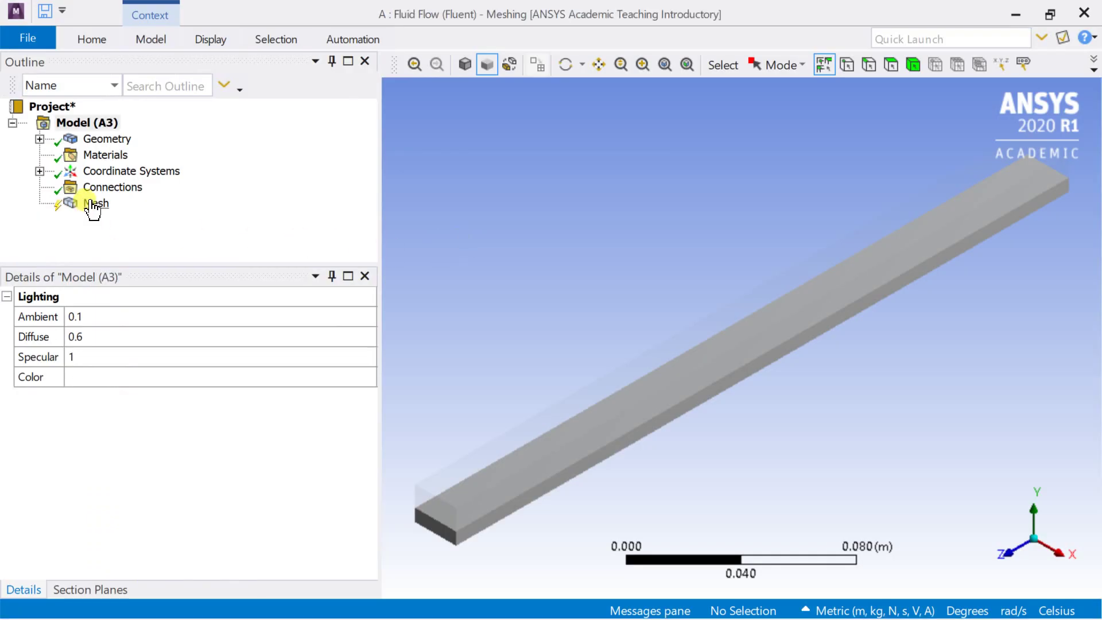
Step: Generate the default mesh on the two-body bar from the Mesh item
{"action": "left_click", "coordinate": [92, 206]}
{"action": "right_click", "coordinate": [92, 206]}
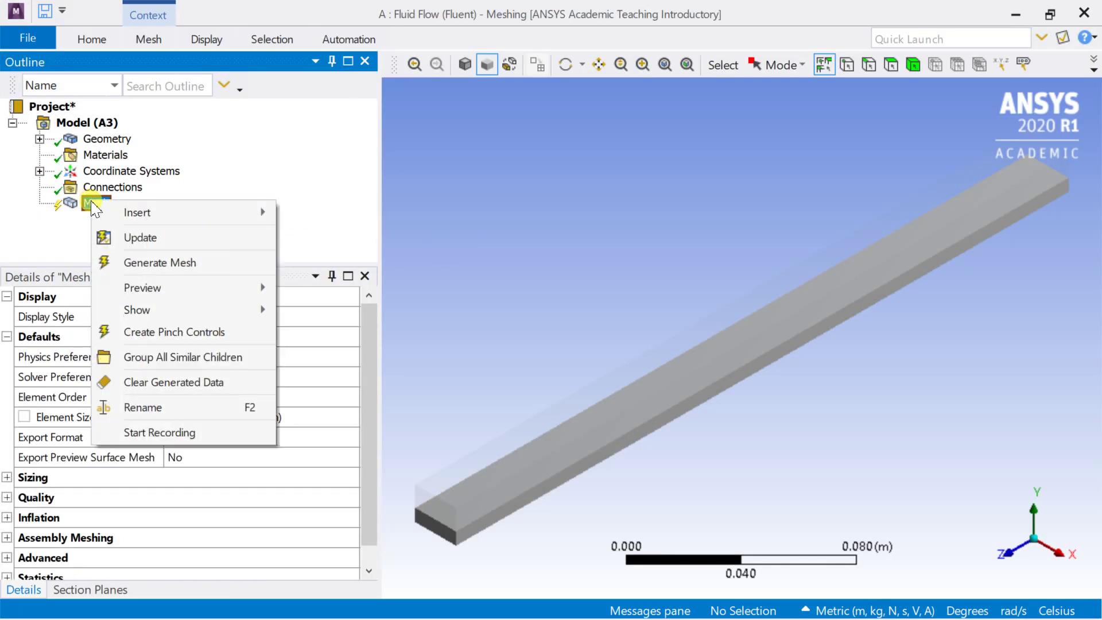
{"action": "left_click", "coordinate": [161, 261]}
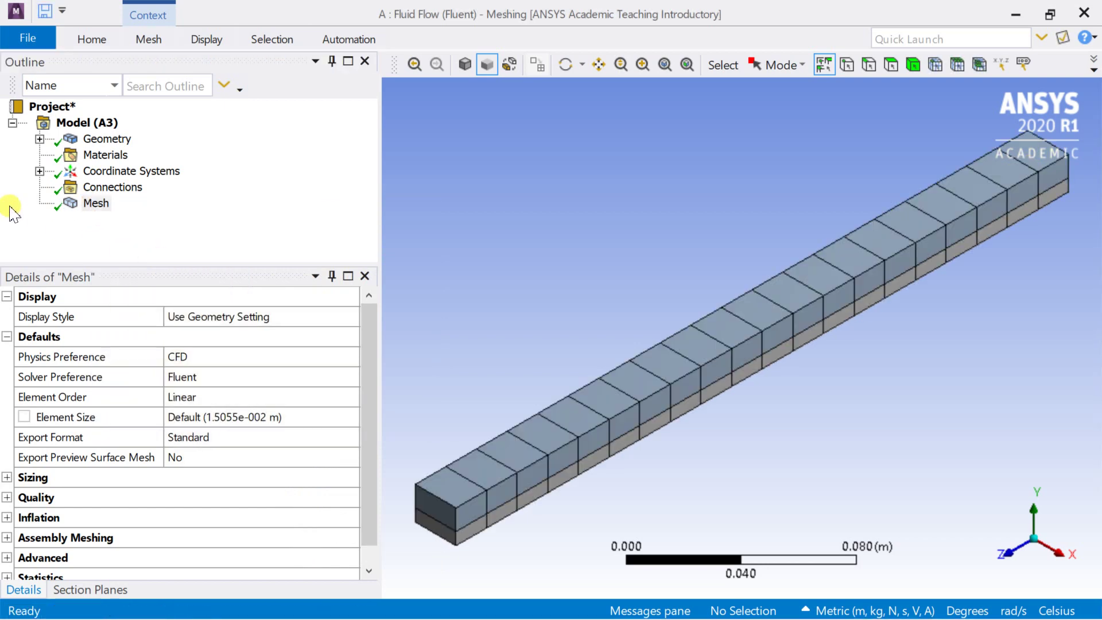
{"action": "right_click", "coordinate": [85, 208]}
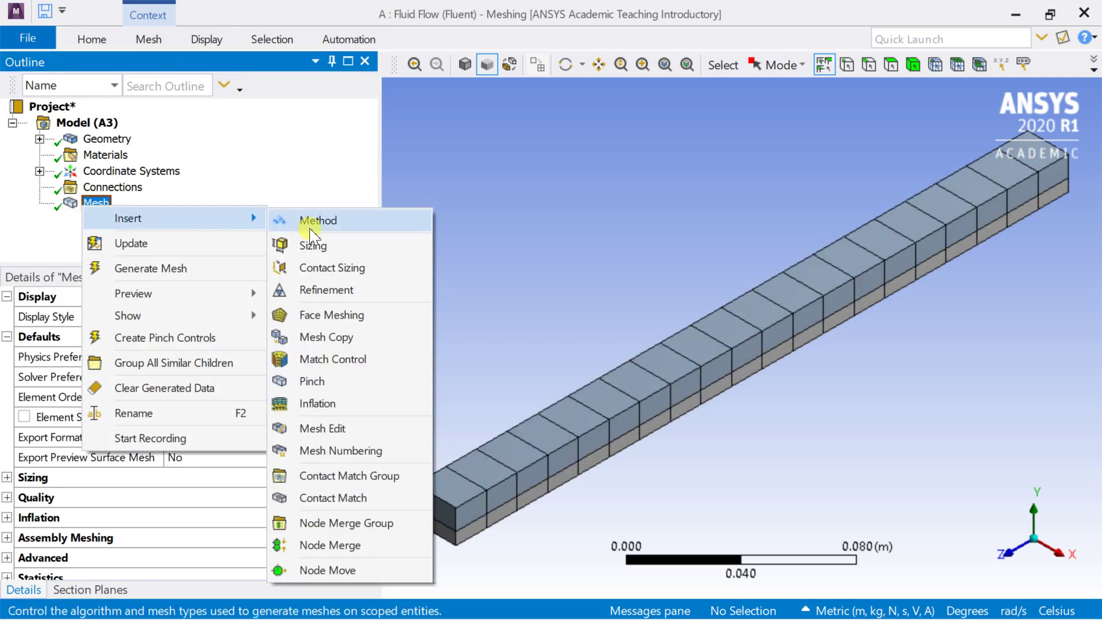
{"action": "mouse_move", "coordinate": [173, 218]}
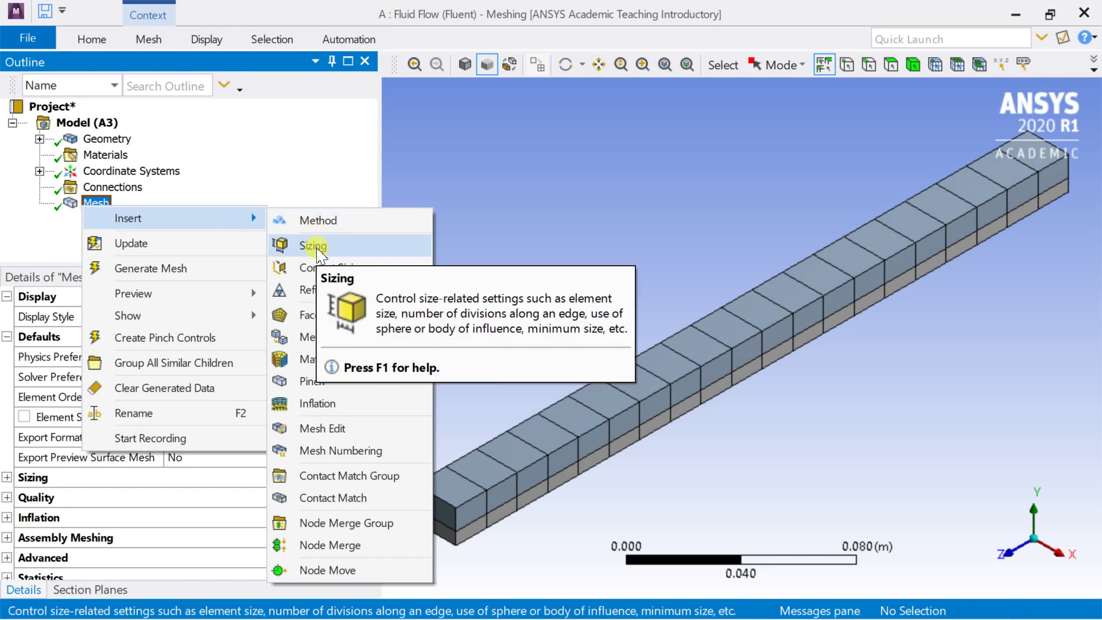
Step: Insert a sizing control and select five lengthwise edges of the bar
{"action": "left_click", "coordinate": [313, 246]}
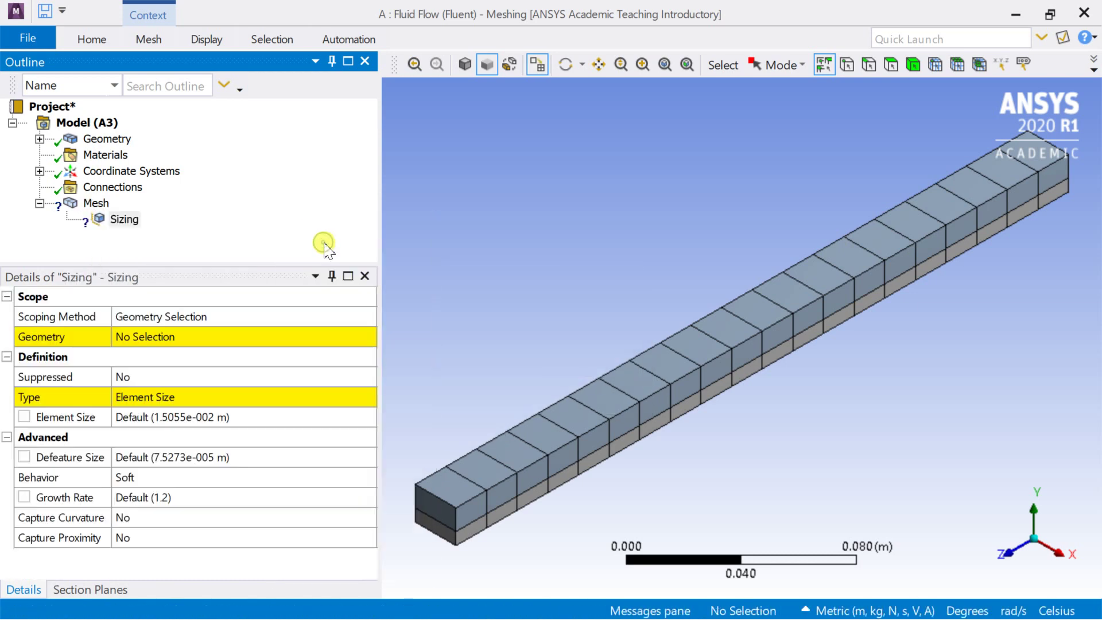
{"action": "left_click", "coordinate": [203, 338]}
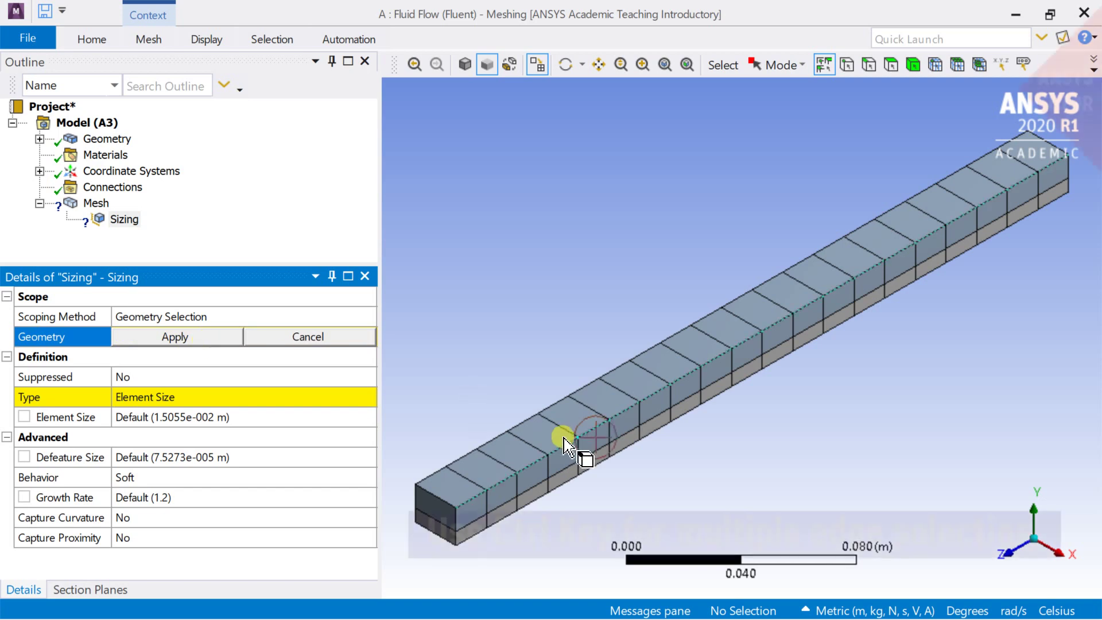
{"action": "left_click", "coordinate": [794, 313]}
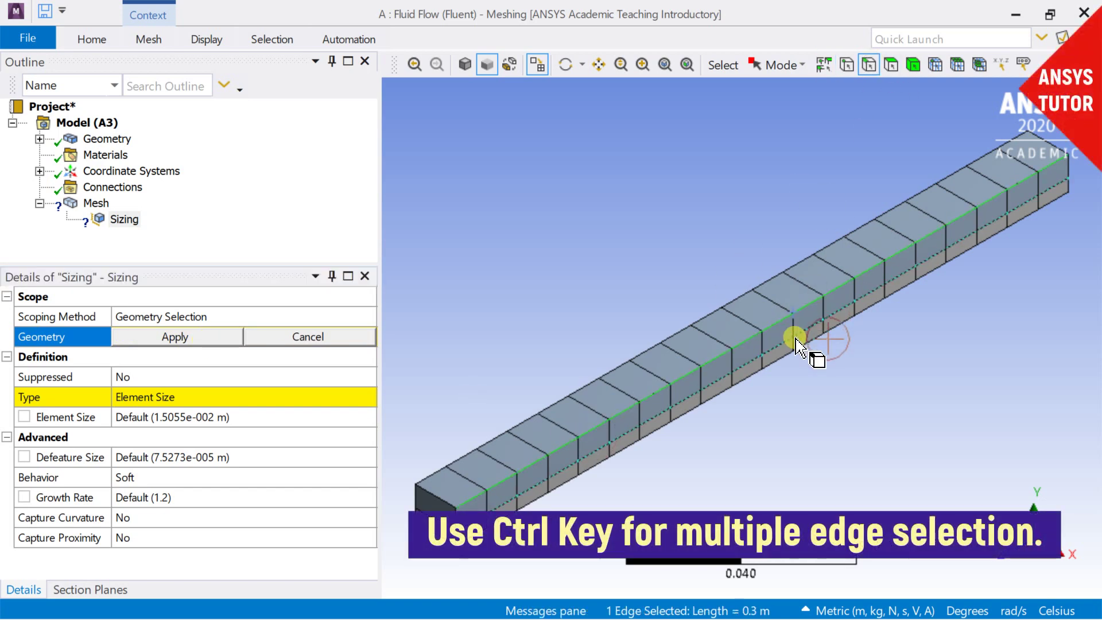
{"action": "left_click", "coordinate": [794, 362], "text": "ctrl"}
{"action": "left_click", "coordinate": [753, 303], "text": "ctrl"}
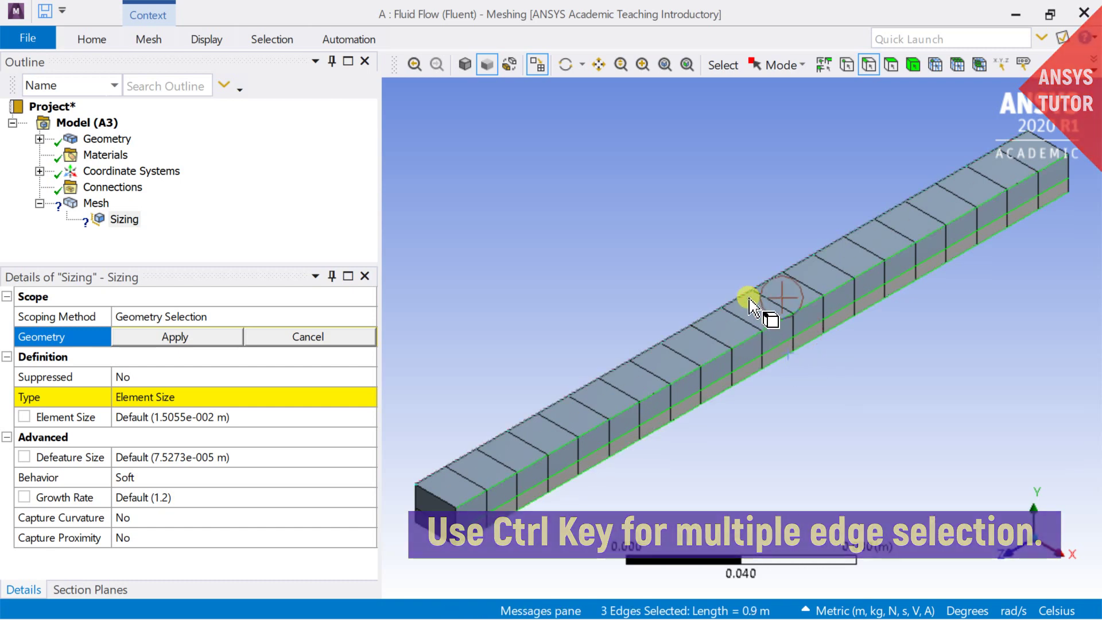
{"action": "left_click", "coordinate": [753, 313], "text": "ctrl"}
{"action": "left_click", "coordinate": [761, 337], "text": "ctrl"}
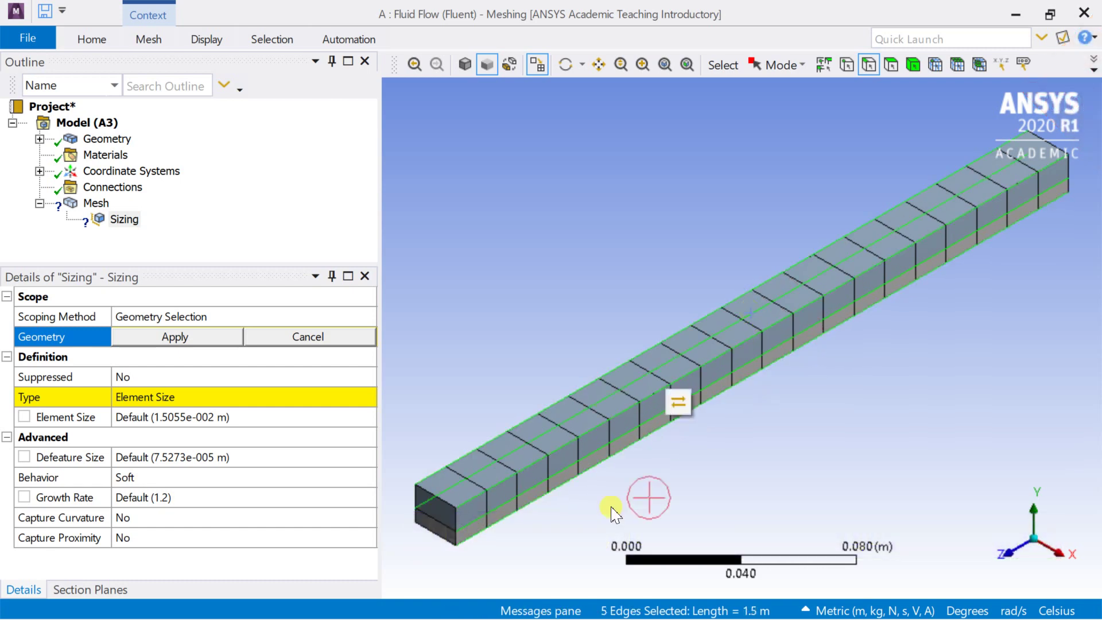
Step: Orbit to pick the sixth hidden long edge and apply all six as the sizing scope
{"action": "left_click", "coordinate": [565, 64]}
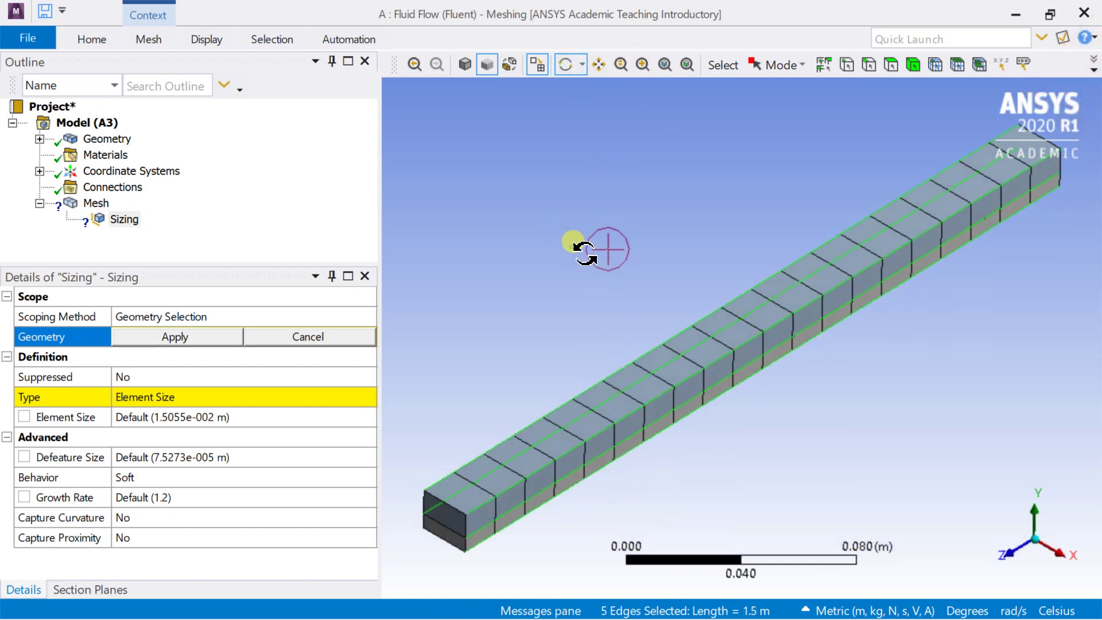
{"action": "mouse_move", "coordinate": [574, 248]}
{"action": "left_mouse_down"}
{"action": "mouse_move", "coordinate": [770, 250]}
{"action": "mouse_move", "coordinate": [740, 263]}
{"action": "left_mouse_up"}
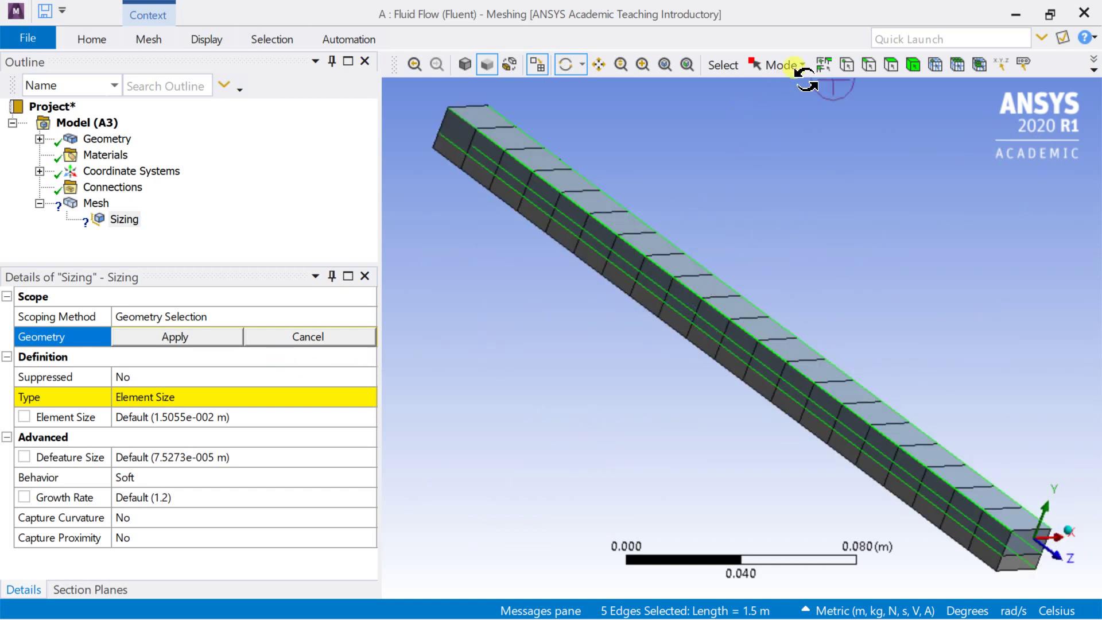
{"action": "left_click", "coordinate": [871, 65]}
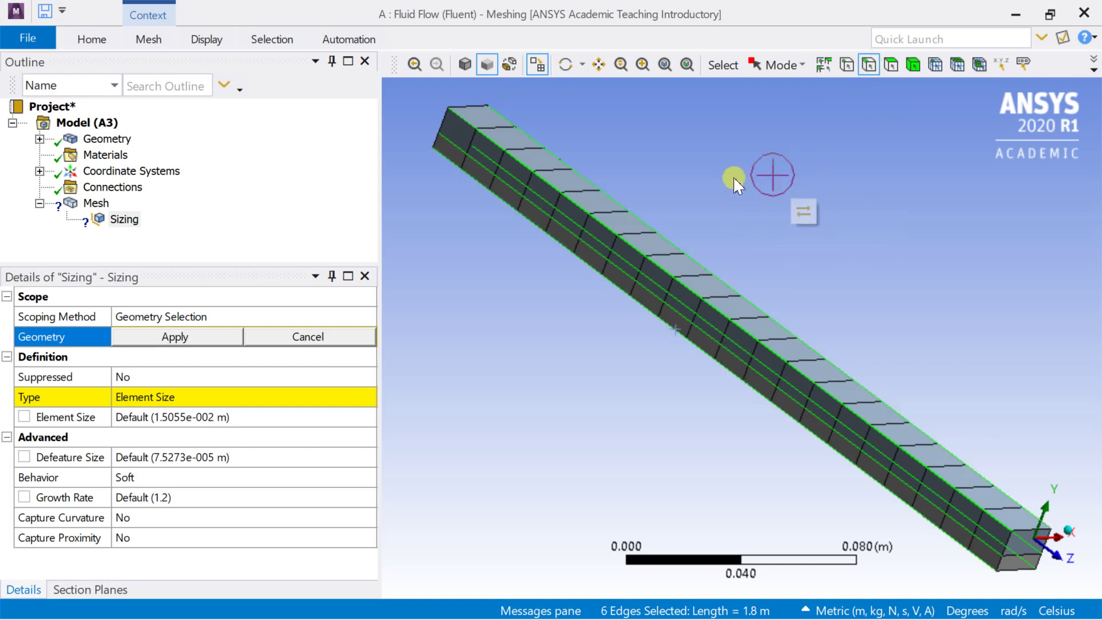
{"action": "left_click", "coordinate": [566, 241], "text": "ctrl"}
{"action": "left_click", "coordinate": [198, 342]}
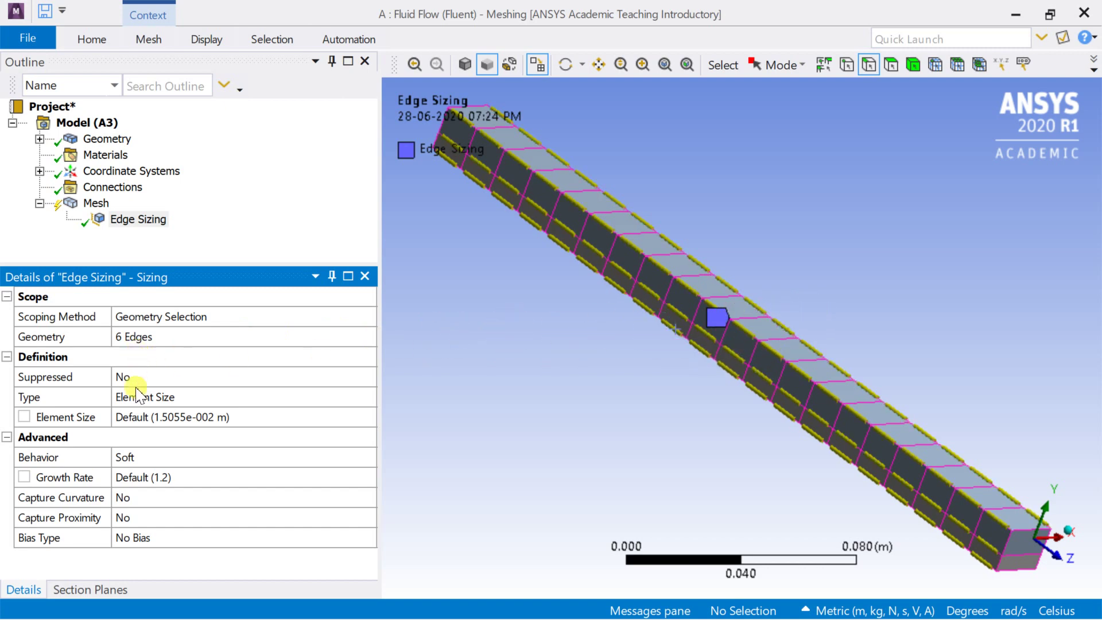
Step: Set the Edge Sizing to 100 divisions with Hard behaviour
{"action": "left_click", "coordinate": [208, 399]}
{"action": "left_click", "coordinate": [370, 398]}
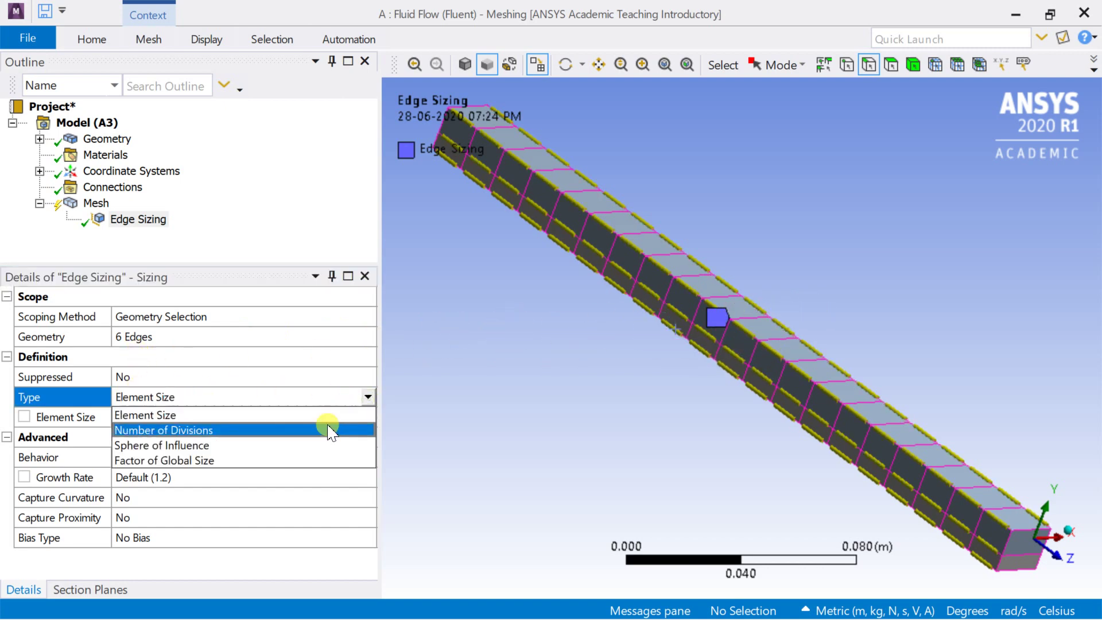
{"action": "left_click", "coordinate": [326, 425]}
{"action": "left_click", "coordinate": [201, 424]}
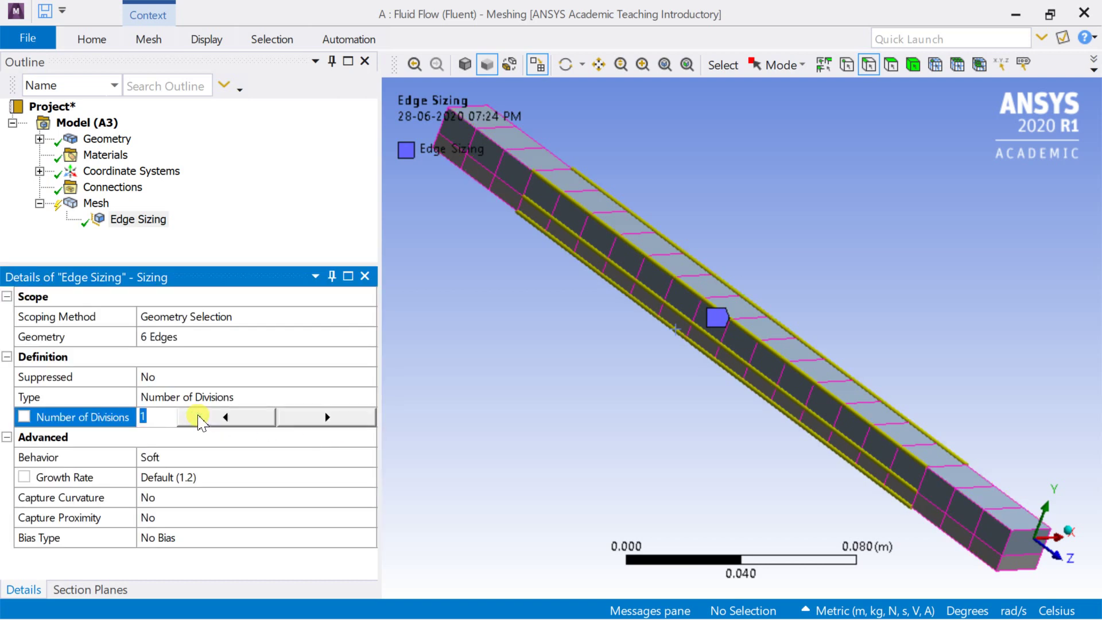
{"action": "key", "text": "Return"}
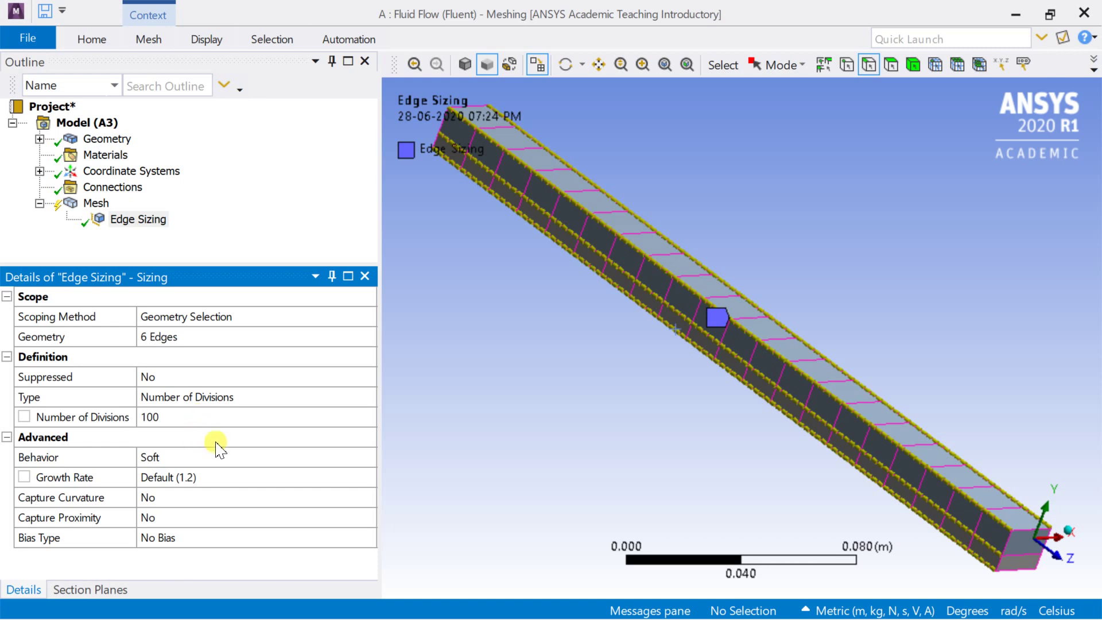
{"action": "left_click", "coordinate": [240, 460]}
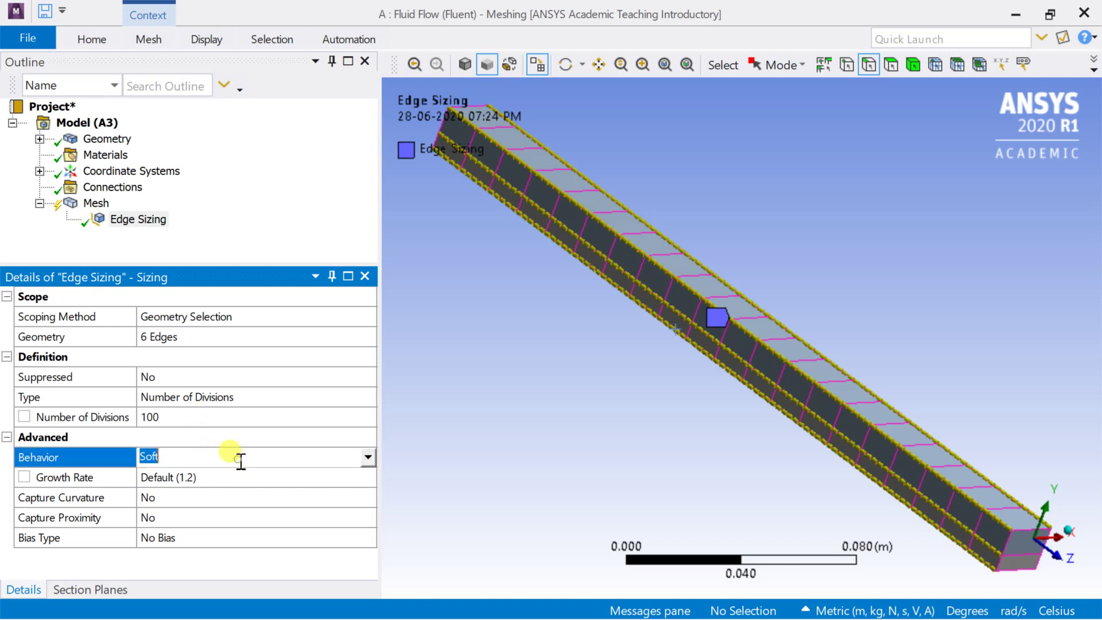
{"action": "left_click", "coordinate": [368, 458]}
{"action": "left_click", "coordinate": [357, 490]}
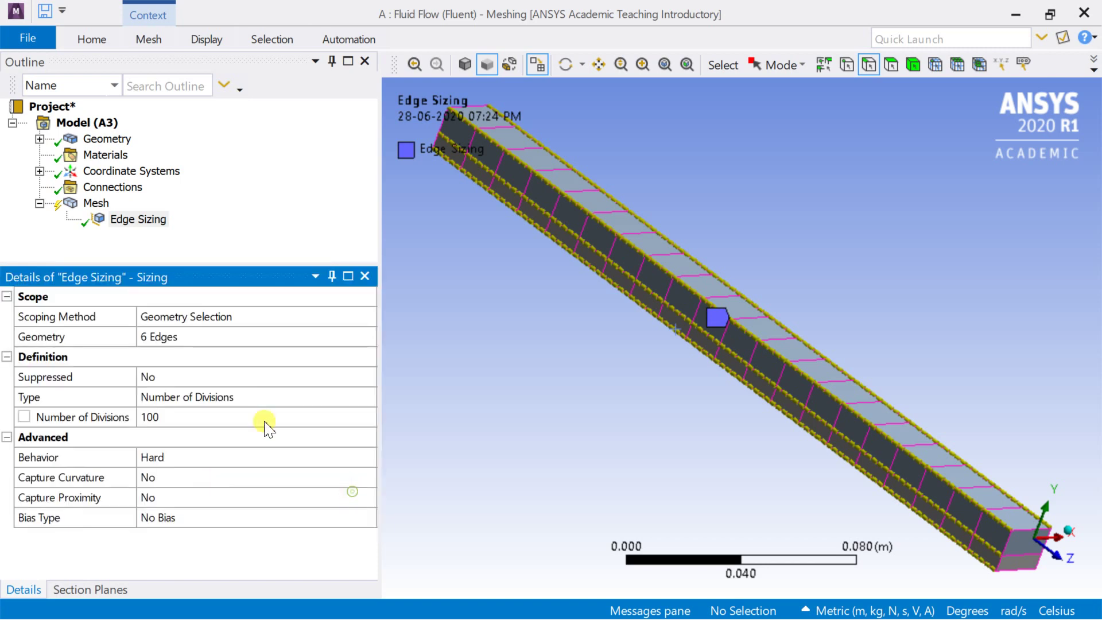
{"action": "right_click", "coordinate": [87, 206]}
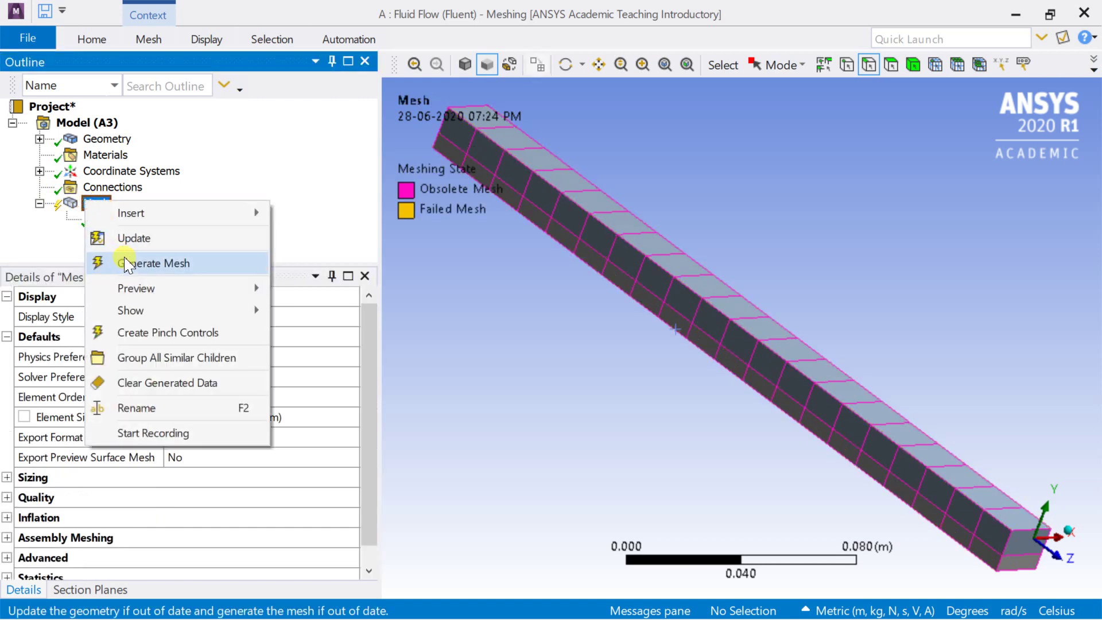
Step: Generate the bar mesh with the 100-division edge sizing
{"action": "left_click", "coordinate": [127, 261]}
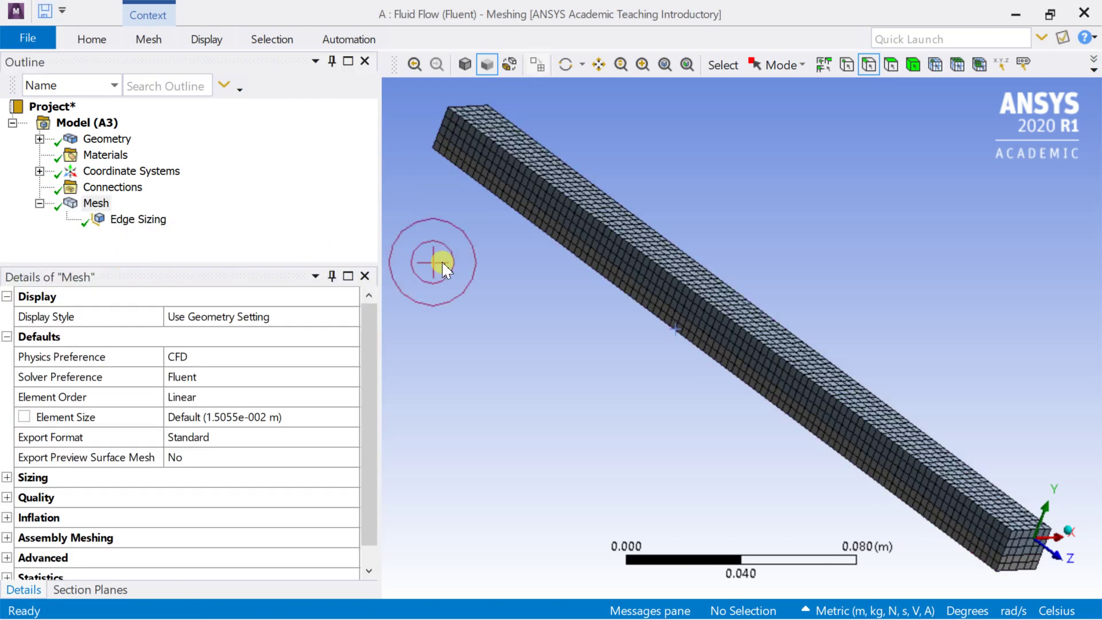
{"action": "scroll", "coordinate": [606, 333], "scroll_direction": "up", "scroll_amount": 2}
{"action": "scroll", "coordinate": [606, 332], "scroll_direction": "down", "scroll_amount": 1}
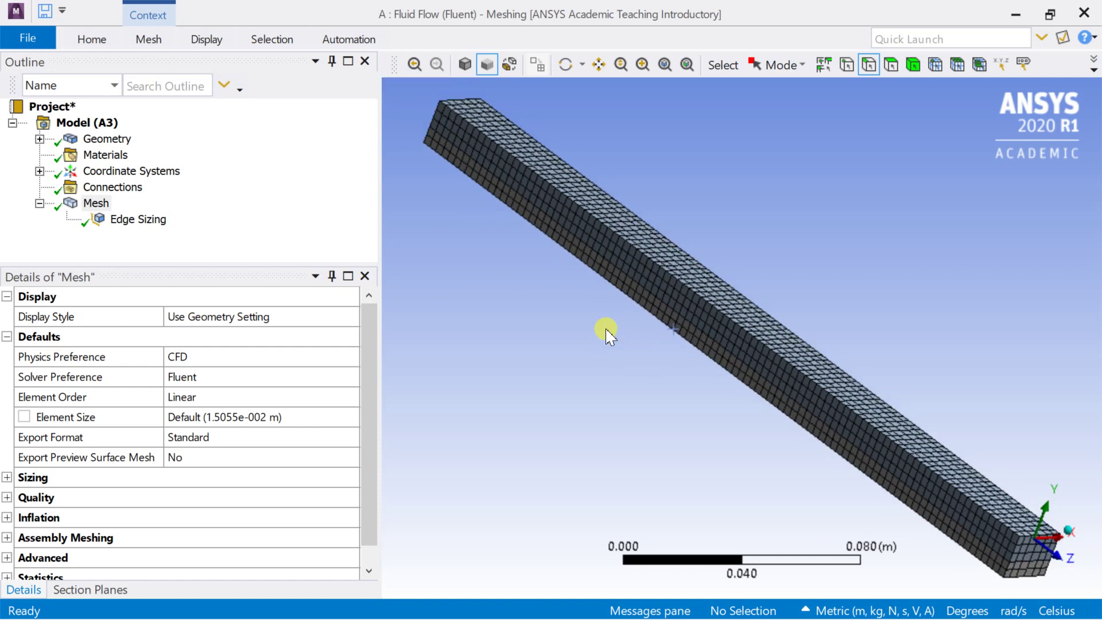
{"action": "scroll", "coordinate": [606, 332], "scroll_direction": "down", "scroll_amount": 1}
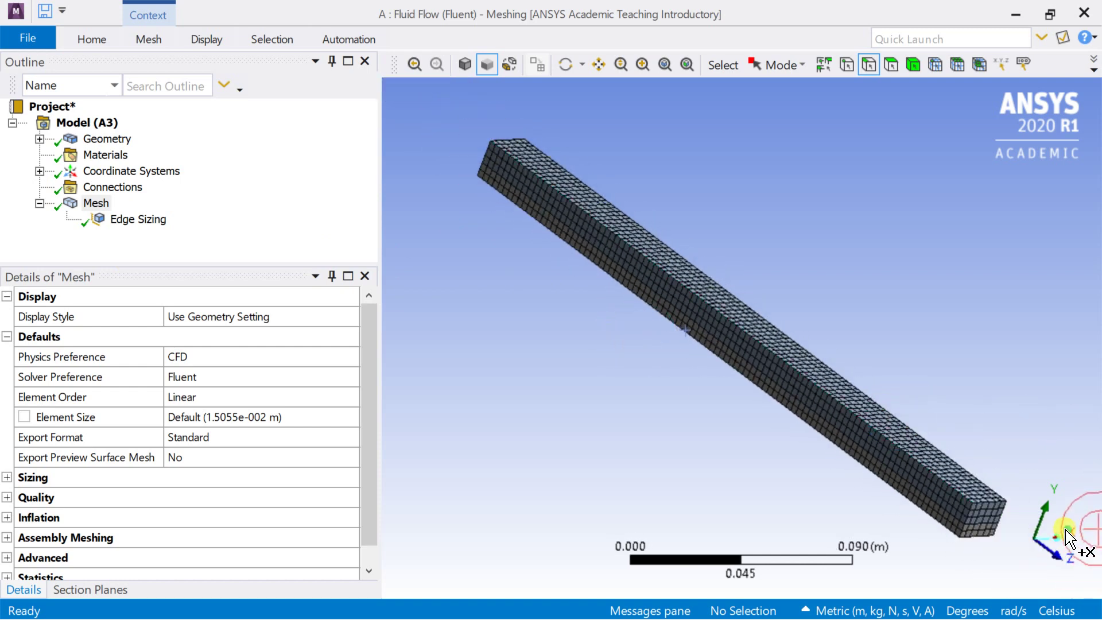
Step: Inspect the mesh in isometric and end-on views, then fit the whole bar in view
{"action": "left_click", "coordinate": [1050, 560]}
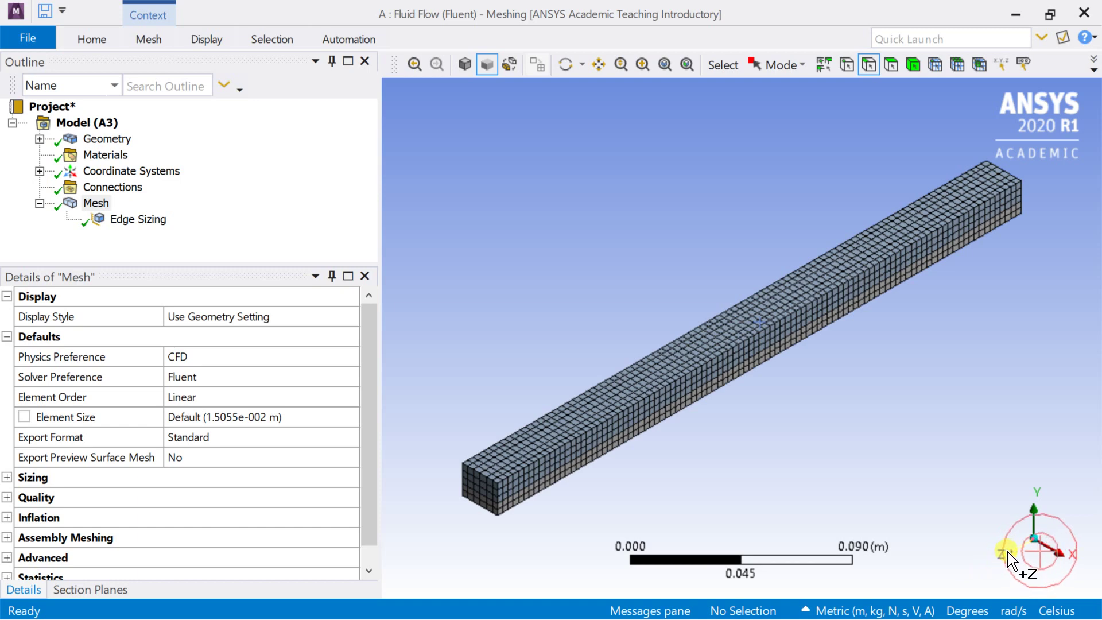
{"action": "scroll", "coordinate": [824, 546], "scroll_direction": "up", "scroll_amount": 2}
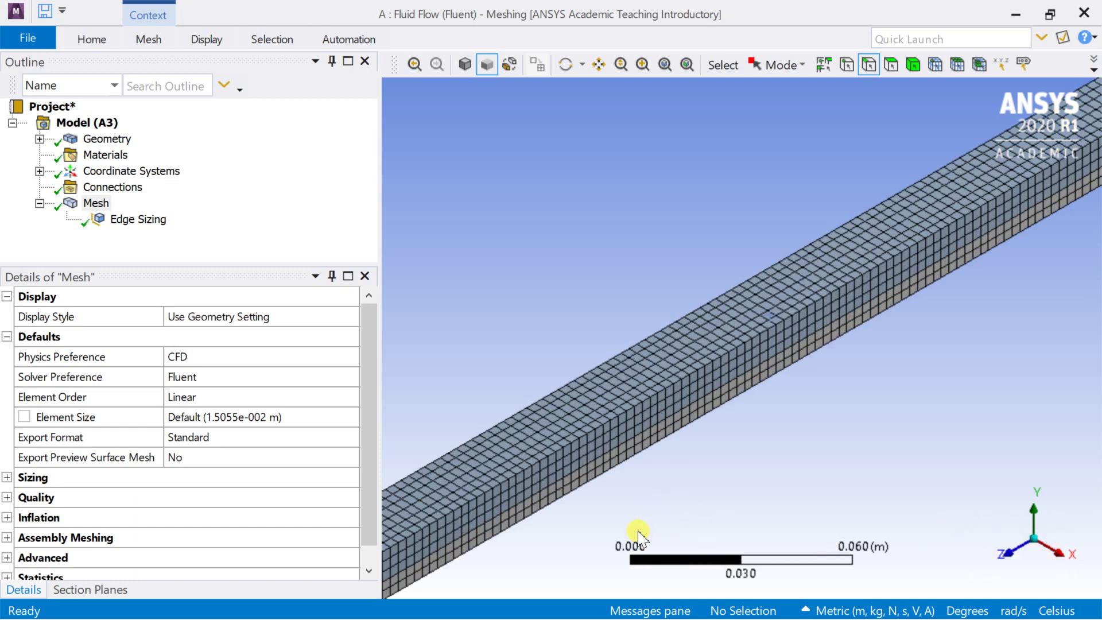
{"action": "left_click", "coordinate": [1004, 552]}
{"action": "middle_click_drag", "start_coordinate": [887, 439], "coordinate": [926, 459]}
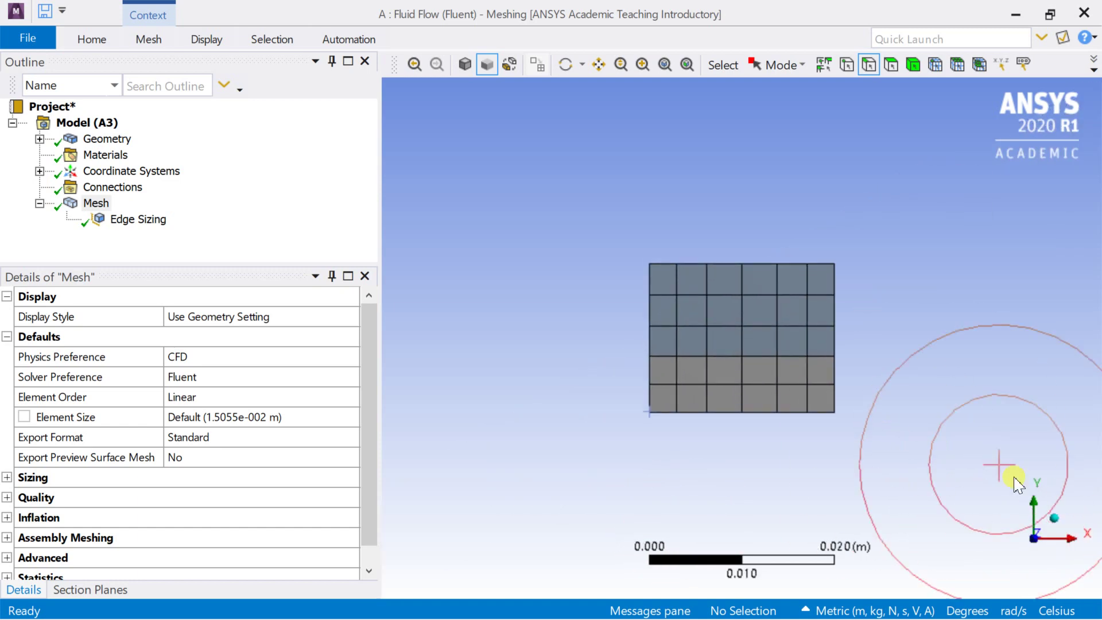
{"action": "key", "text": "F7"}
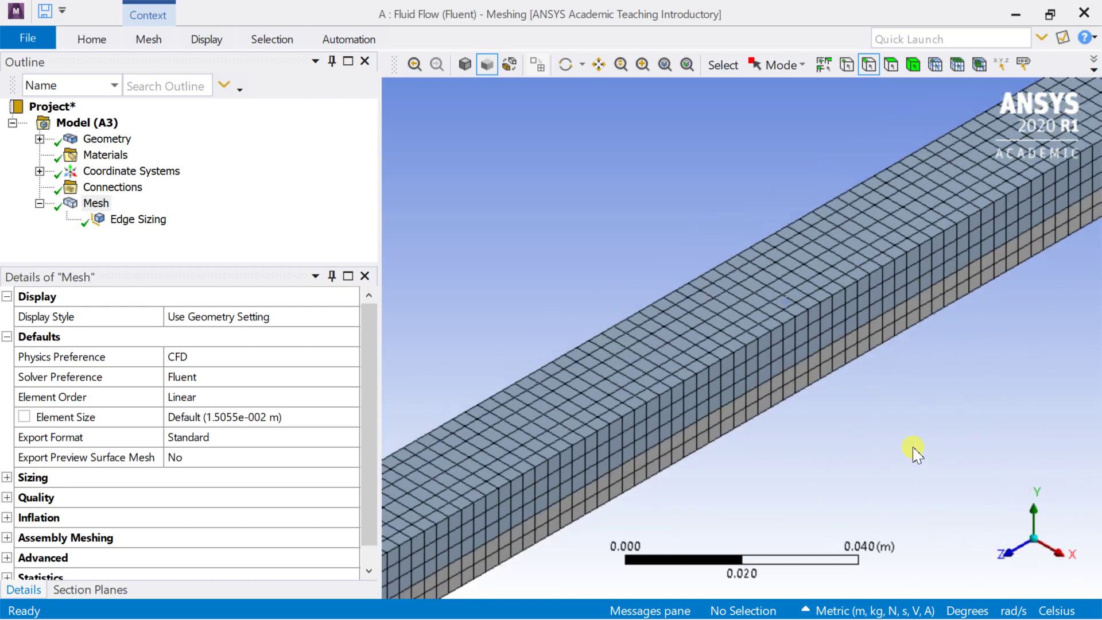
{"action": "left_click", "coordinate": [118, 233]}
Step: Raise the edge divisions to 300 and regenerate the mesh
{"action": "left_click", "coordinate": [182, 417]}
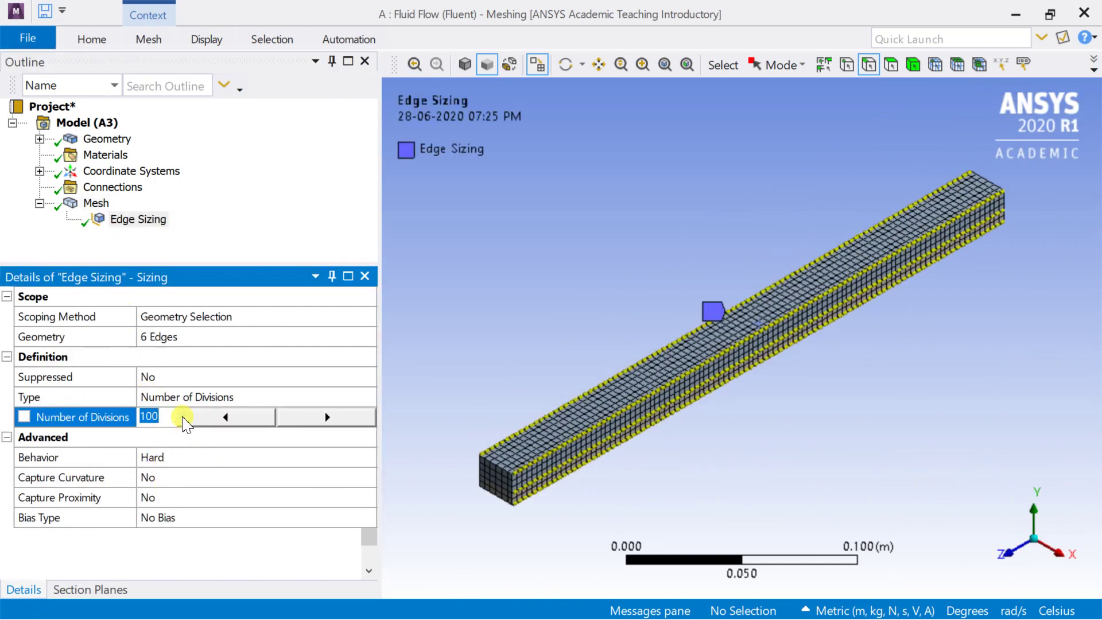
{"action": "type", "text": "00"}
{"action": "key", "text": "Return"}
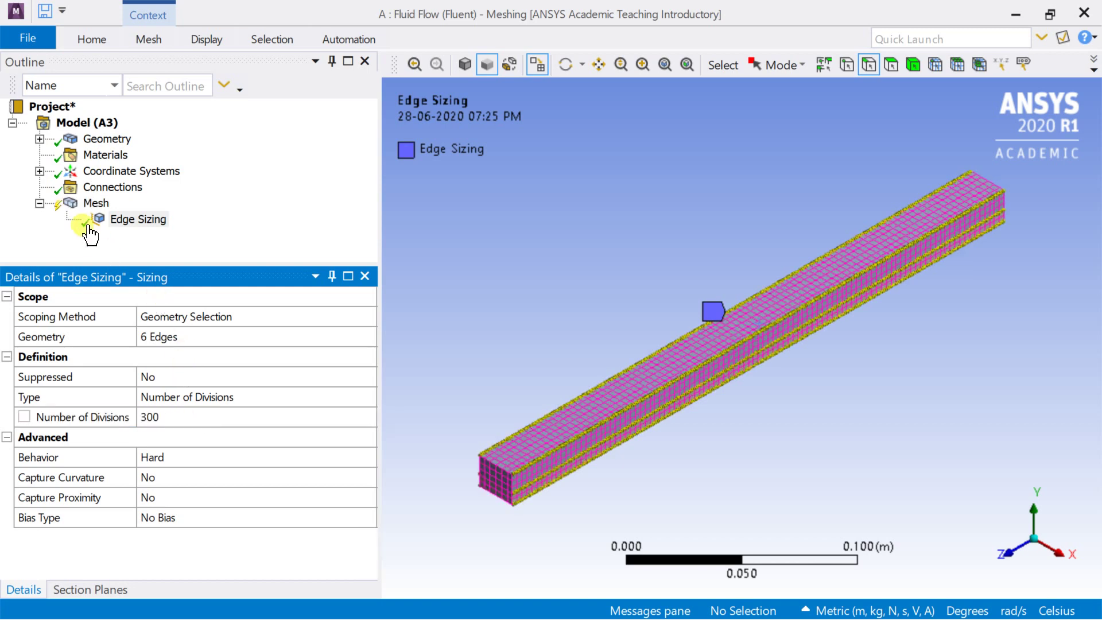
{"action": "left_click", "coordinate": [92, 203]}
{"action": "right_click", "coordinate": [89, 202]}
{"action": "left_click", "coordinate": [119, 261]}
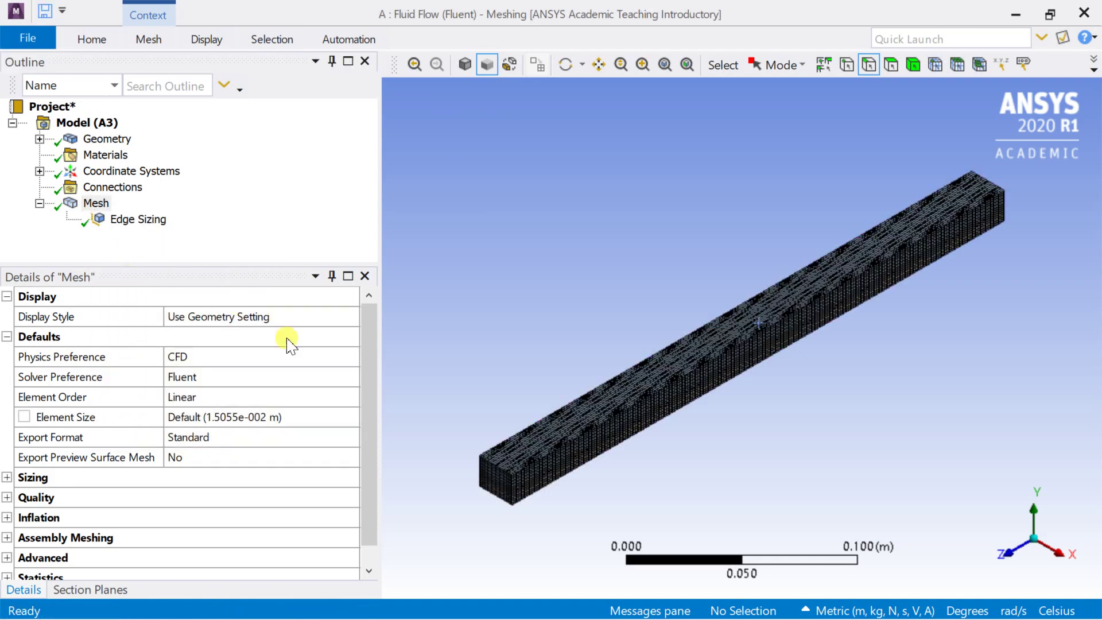
Step: Inspect the denser mesh end-on along Z, then in isometric view
{"action": "scroll", "coordinate": [583, 394], "scroll_direction": "up", "scroll_amount": 2}
{"action": "scroll", "coordinate": [583, 394], "scroll_direction": "up", "scroll_amount": 2}
{"action": "scroll", "coordinate": [583, 394], "scroll_direction": "up", "scroll_amount": 2}
{"action": "scroll", "coordinate": [614, 412], "scroll_direction": "up", "scroll_amount": 1}
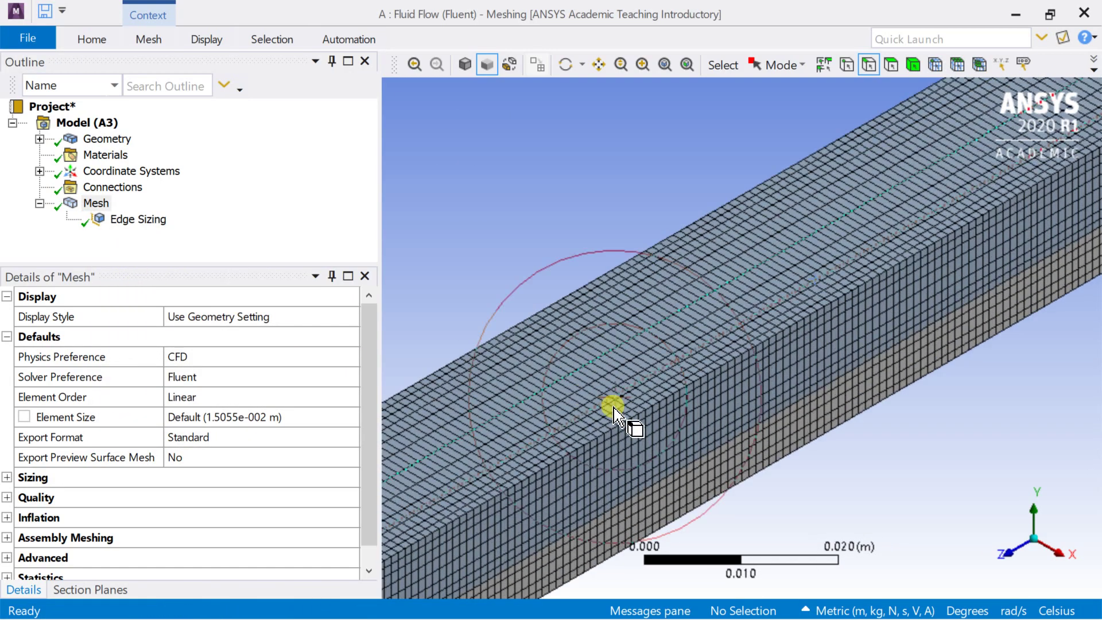
{"action": "left_click", "coordinate": [1007, 552]}
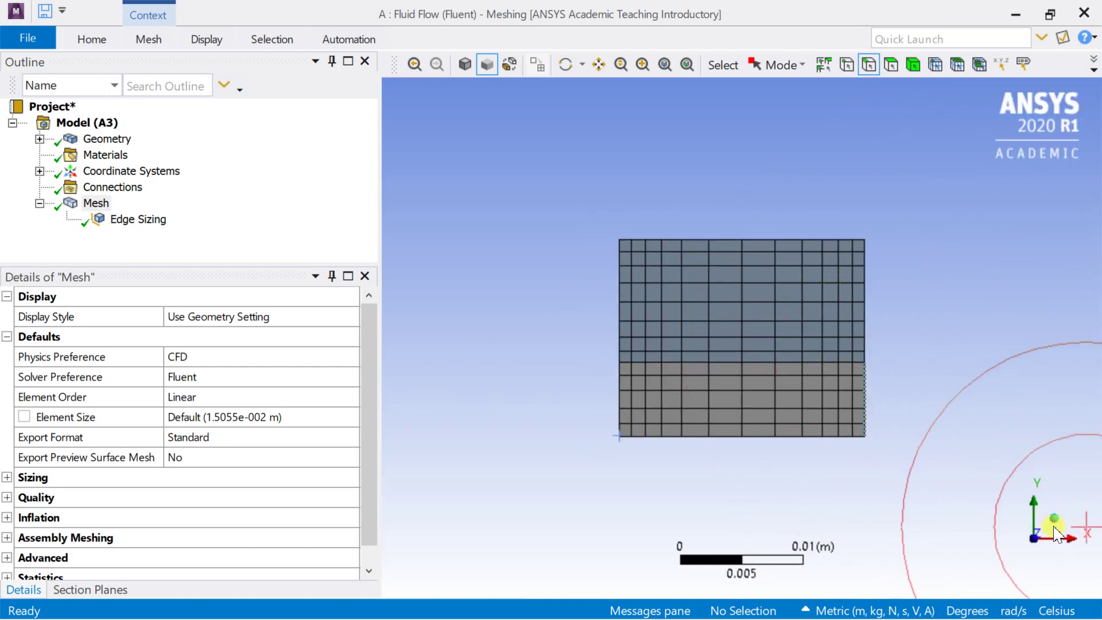
{"action": "left_click", "coordinate": [1054, 519]}
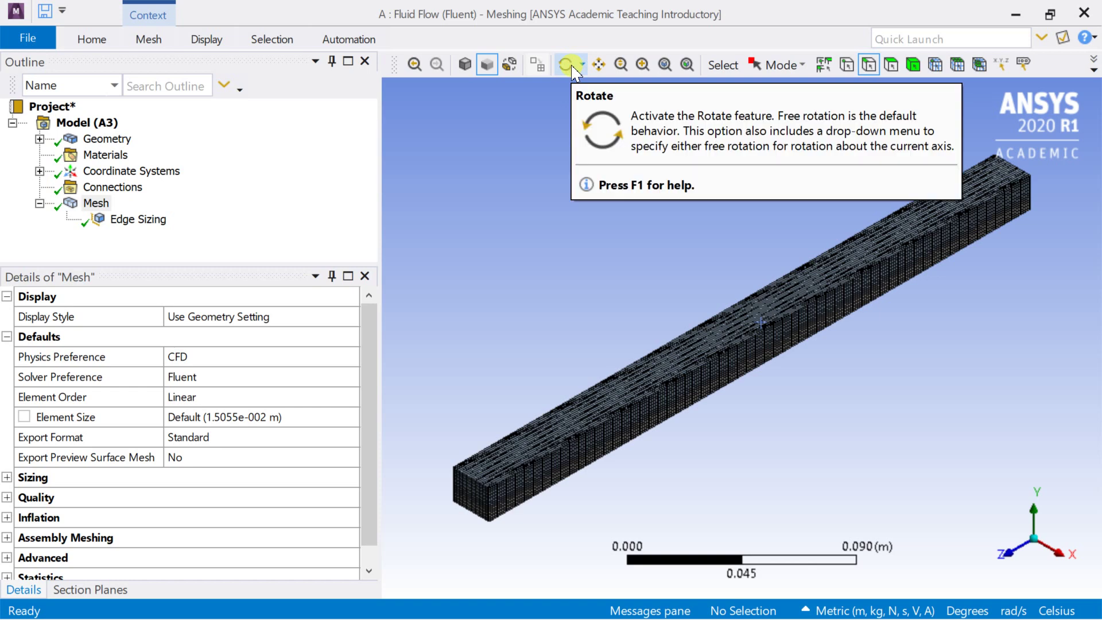
Step: Orbit and zoom in on the meshed end face of the block
{"action": "left_click", "coordinate": [568, 68]}
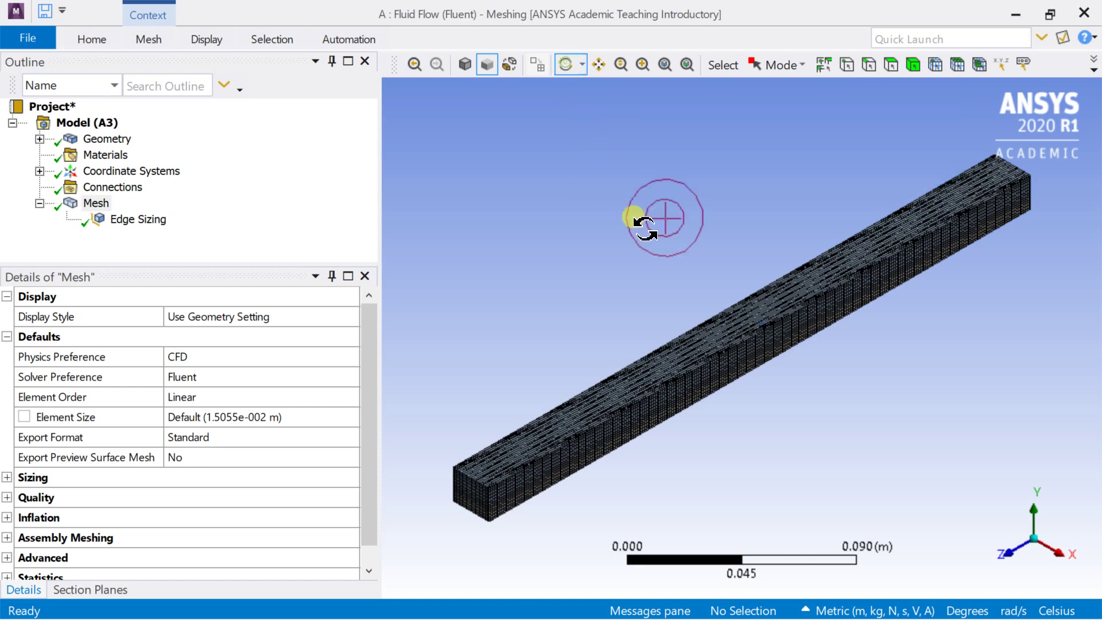
{"action": "mouse_move", "coordinate": [642, 216]}
{"action": "left_mouse_down"}
{"action": "mouse_move", "coordinate": [536, 376]}
{"action": "mouse_move", "coordinate": [706, 216]}
{"action": "mouse_move", "coordinate": [455, 182]}
{"action": "mouse_move", "coordinate": [453, 168]}
{"action": "left_mouse_up"}
{"action": "scroll", "coordinate": [537, 382], "scroll_direction": "up", "scroll_amount": 2}
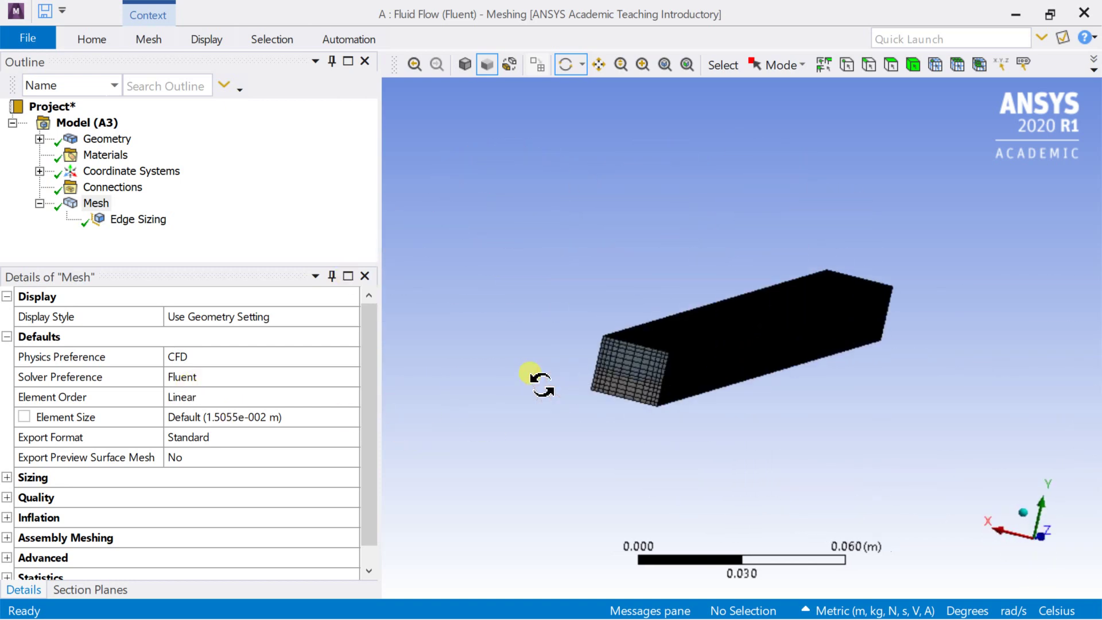
{"action": "scroll", "coordinate": [505, 454], "scroll_direction": "up", "scroll_amount": 1}
{"action": "scroll", "coordinate": [505, 389], "scroll_direction": "down", "scroll_amount": 2}
{"action": "scroll", "coordinate": [508, 390], "scroll_direction": "up", "scroll_amount": 3}
{"action": "scroll", "coordinate": [504, 389], "scroll_direction": "up", "scroll_amount": 2}
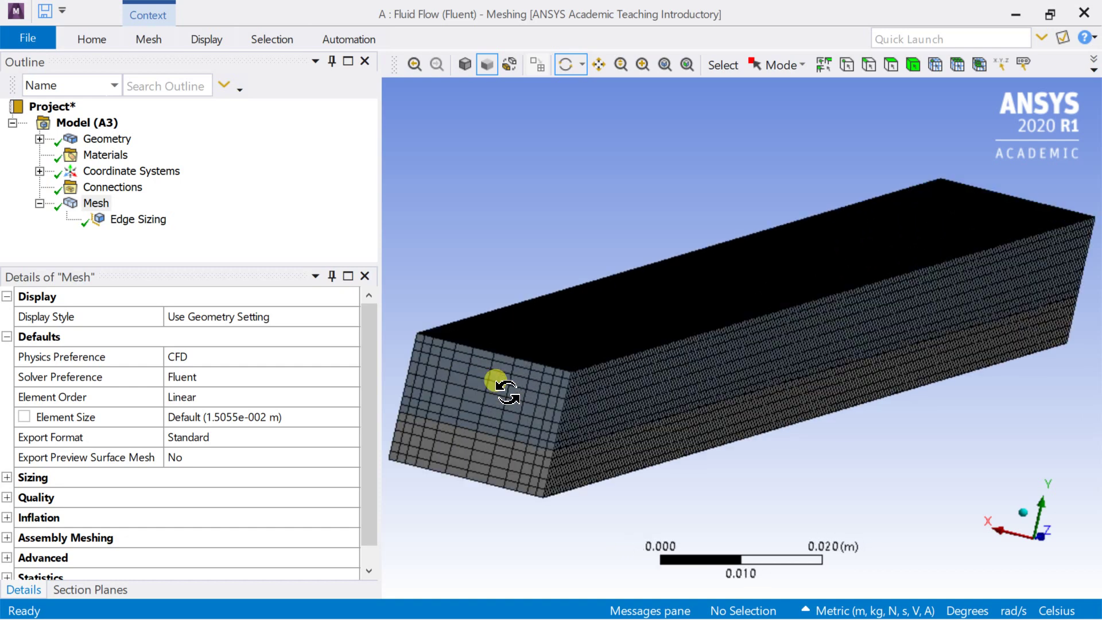
{"action": "scroll", "coordinate": [500, 388], "scroll_direction": "up", "scroll_amount": 1}
{"action": "left_click", "coordinate": [499, 389]}
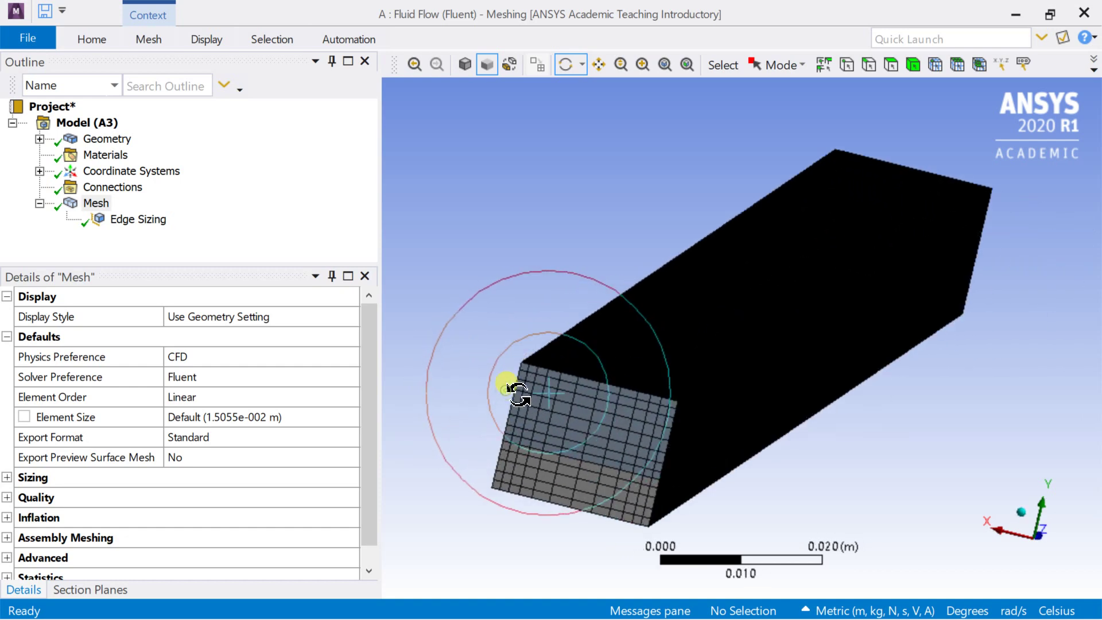
{"action": "left_click", "coordinate": [891, 65]}
Step: Save the block's near end face as the named selection 'inlet'
{"action": "left_click", "coordinate": [592, 421]}
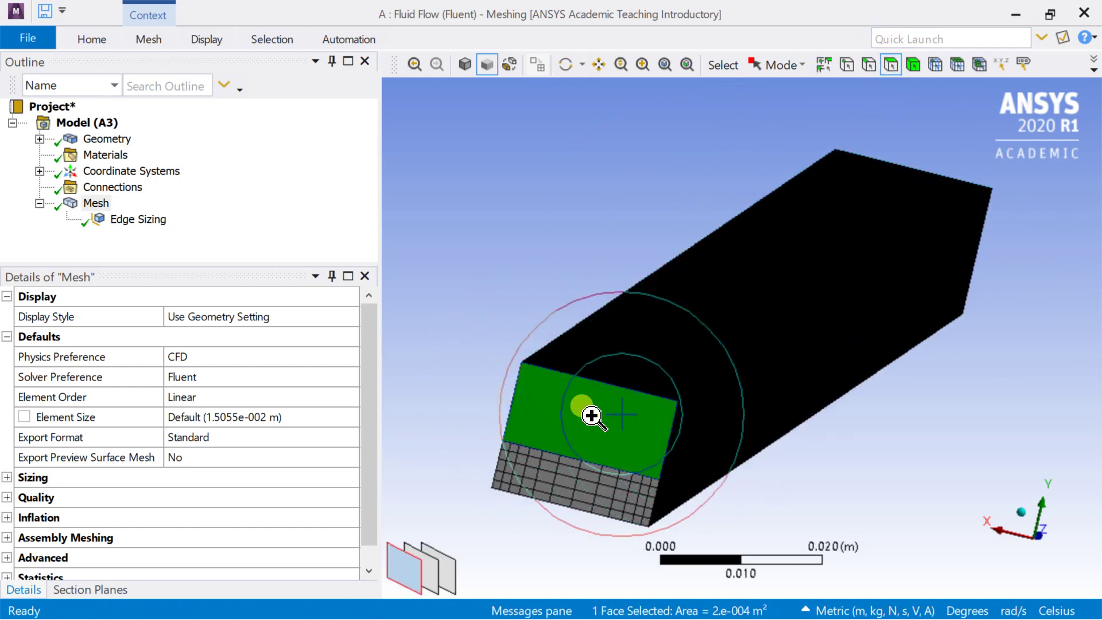
{"action": "right_click", "coordinate": [590, 413]}
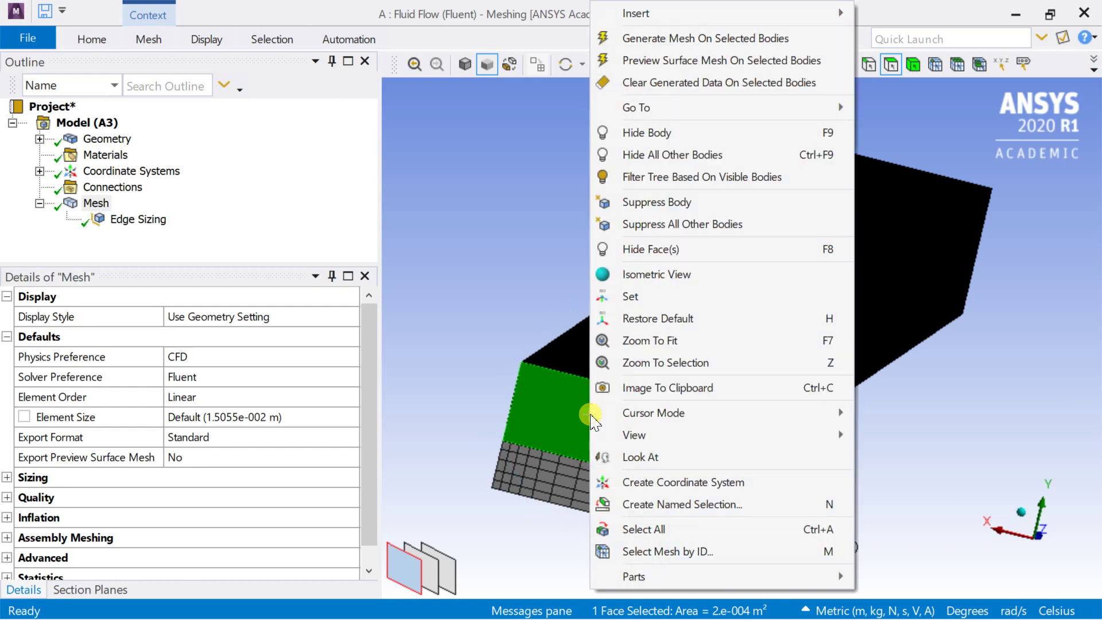
{"action": "left_click", "coordinate": [644, 510]}
{"action": "type", "text": "inlet"}
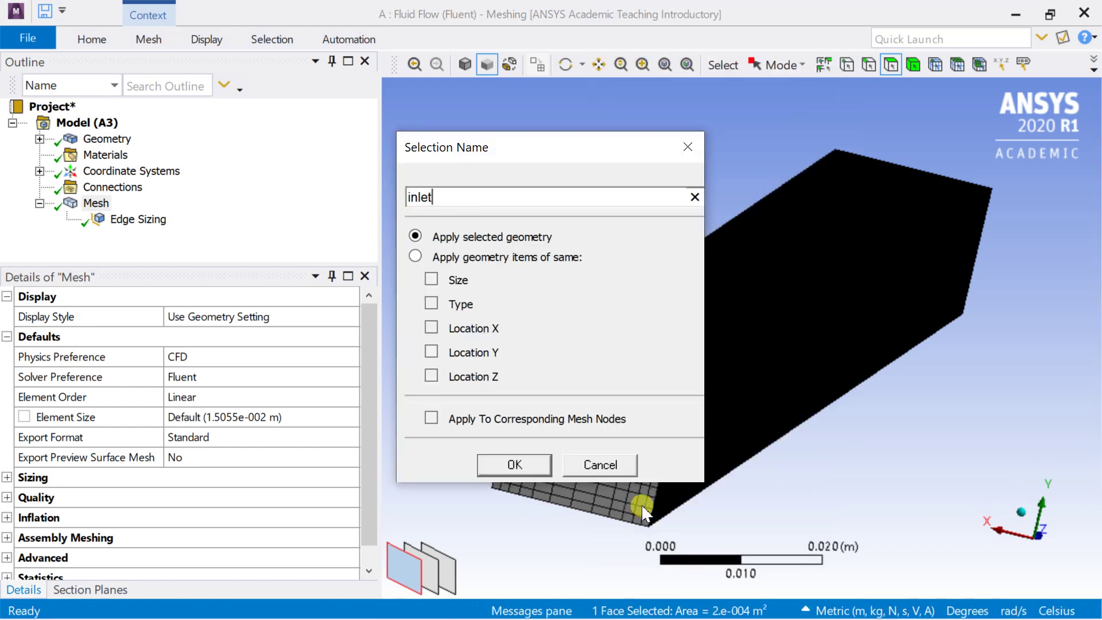
{"action": "key", "text": "Return"}
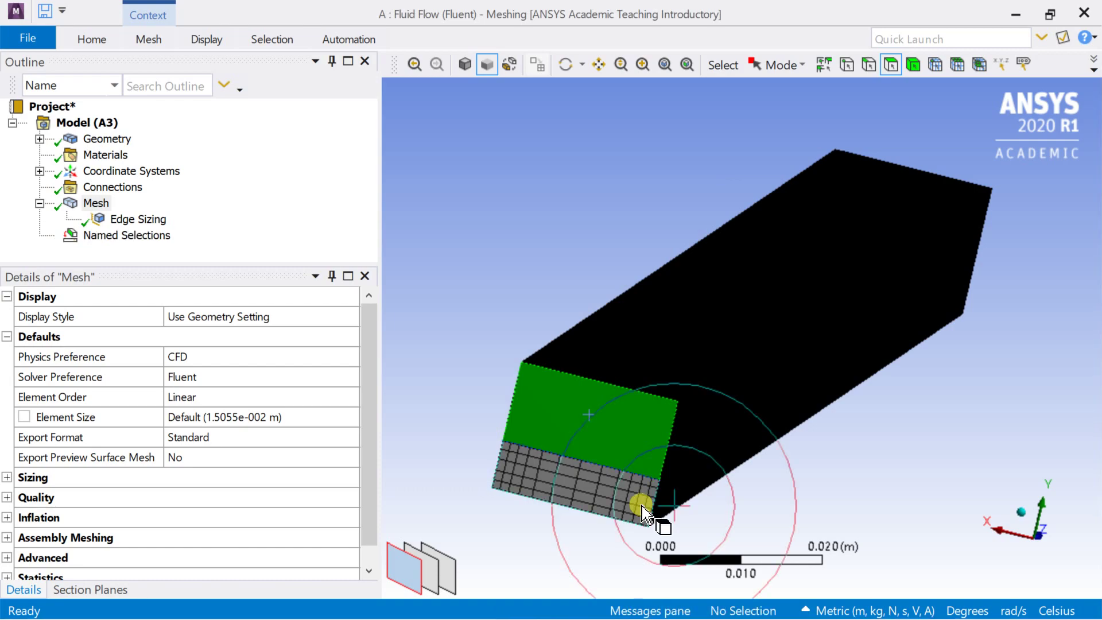
{"action": "middle_click_drag", "start_coordinate": [644, 510], "coordinate": [698, 196]}
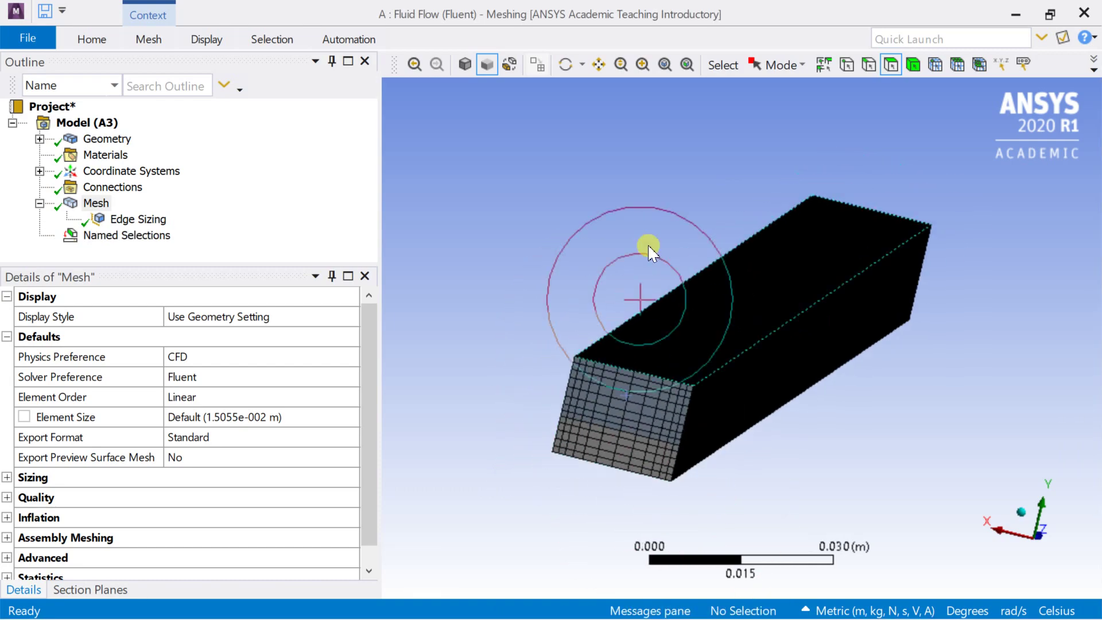
Step: Save the block's far end face as the outlet named selection
{"action": "left_click", "coordinate": [580, 70]}
{"action": "left_click_drag", "start_coordinate": [602, 214], "coordinate": [983, 301]}
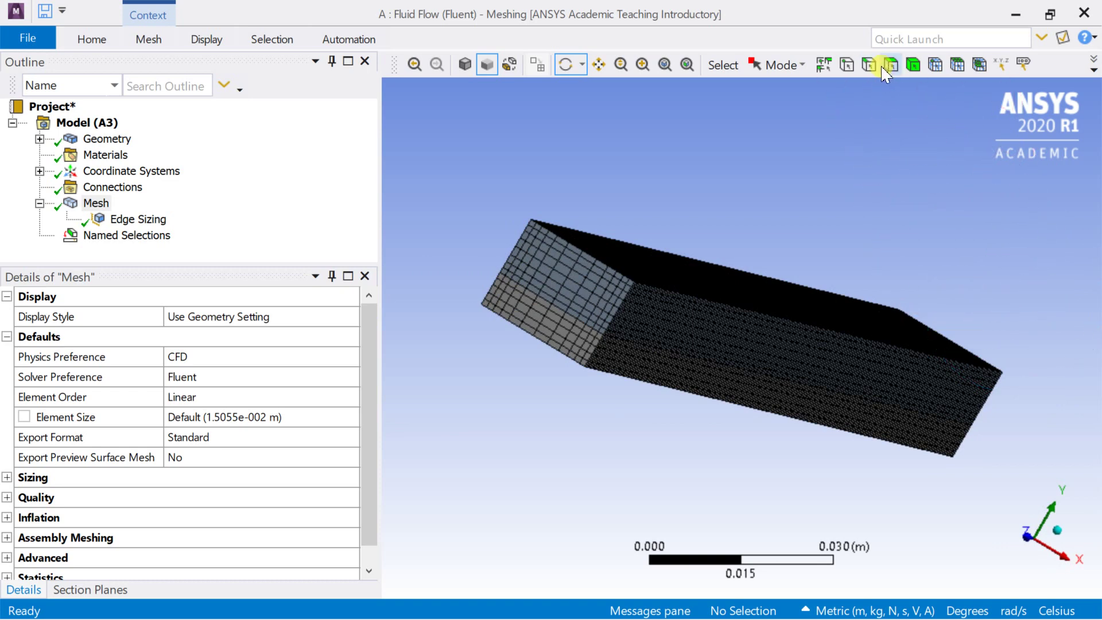
{"action": "left_click", "coordinate": [891, 65]}
{"action": "left_click", "coordinate": [548, 319]}
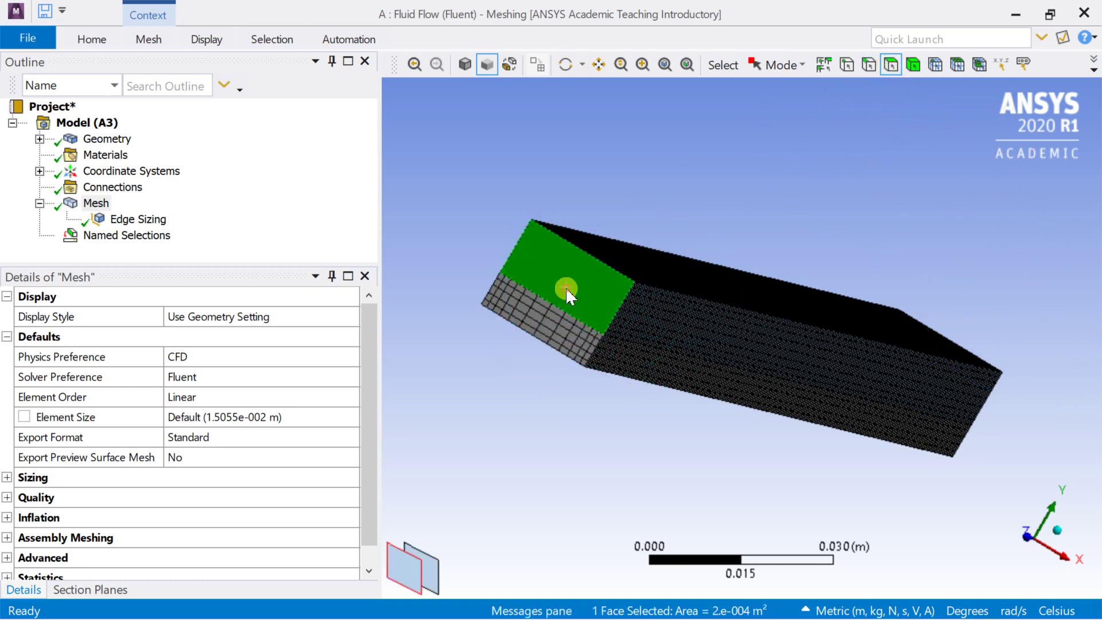
{"action": "right_click", "coordinate": [566, 291]}
{"action": "left_click", "coordinate": [647, 529]}
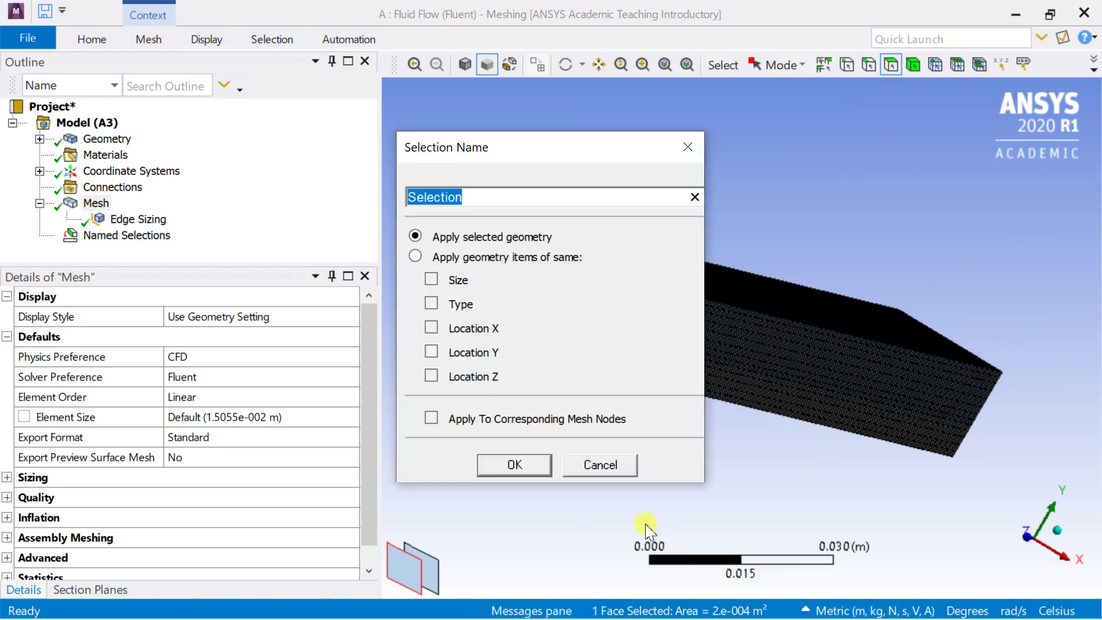
{"action": "type", "text": "outlet"}
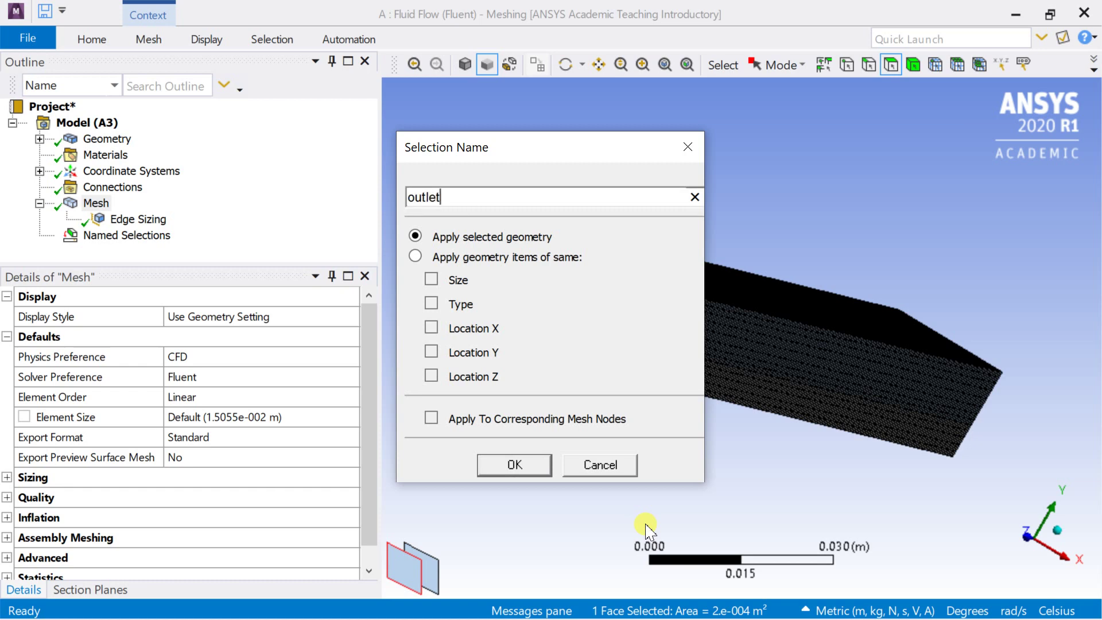
{"action": "key", "text": "Return"}
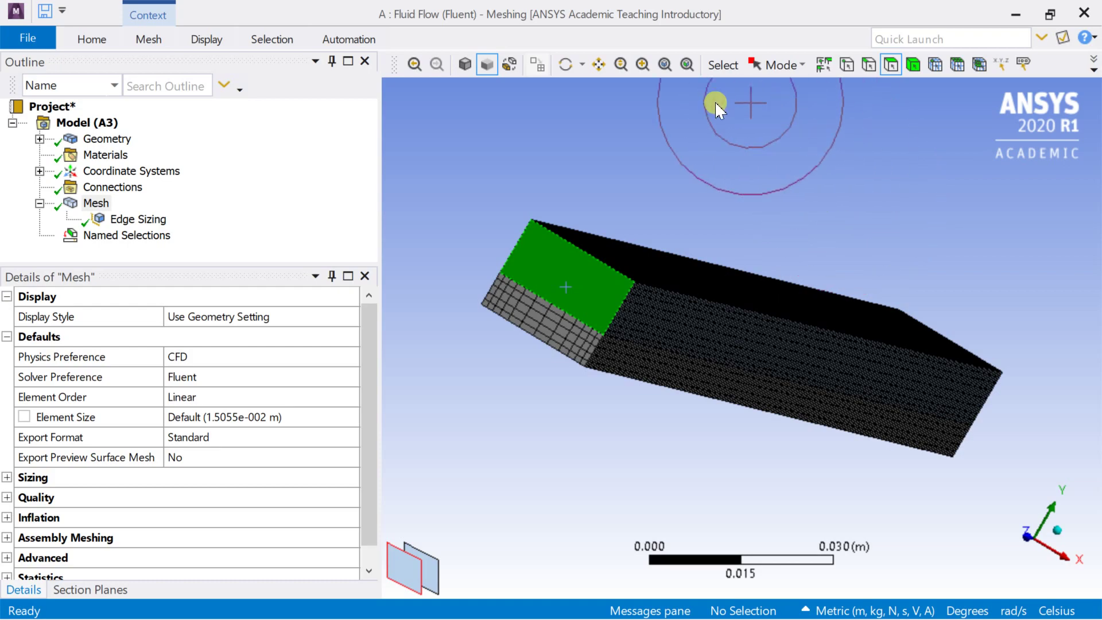
{"action": "left_click", "coordinate": [570, 63]}
Step: Save one long side face of the bar as the 'heater surface' named selection
{"action": "mouse_move", "coordinate": [652, 216]}
{"action": "left_mouse_down"}
{"action": "mouse_move", "coordinate": [784, 198]}
{"action": "mouse_move", "coordinate": [819, 167]}
{"action": "mouse_move", "coordinate": [787, 167]}
{"action": "mouse_move", "coordinate": [790, 239]}
{"action": "mouse_move", "coordinate": [821, 187]}
{"action": "mouse_move", "coordinate": [780, 155]}
{"action": "mouse_move", "coordinate": [804, 79]}
{"action": "left_mouse_up"}
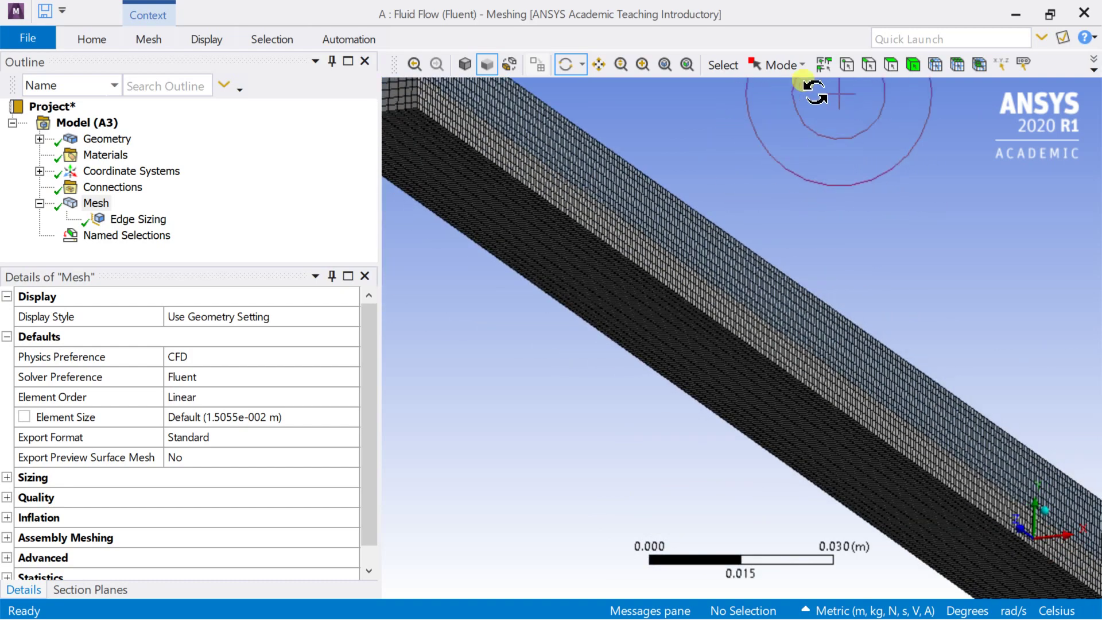
{"action": "left_click", "coordinate": [733, 373]}
{"action": "right_click", "coordinate": [729, 364]}
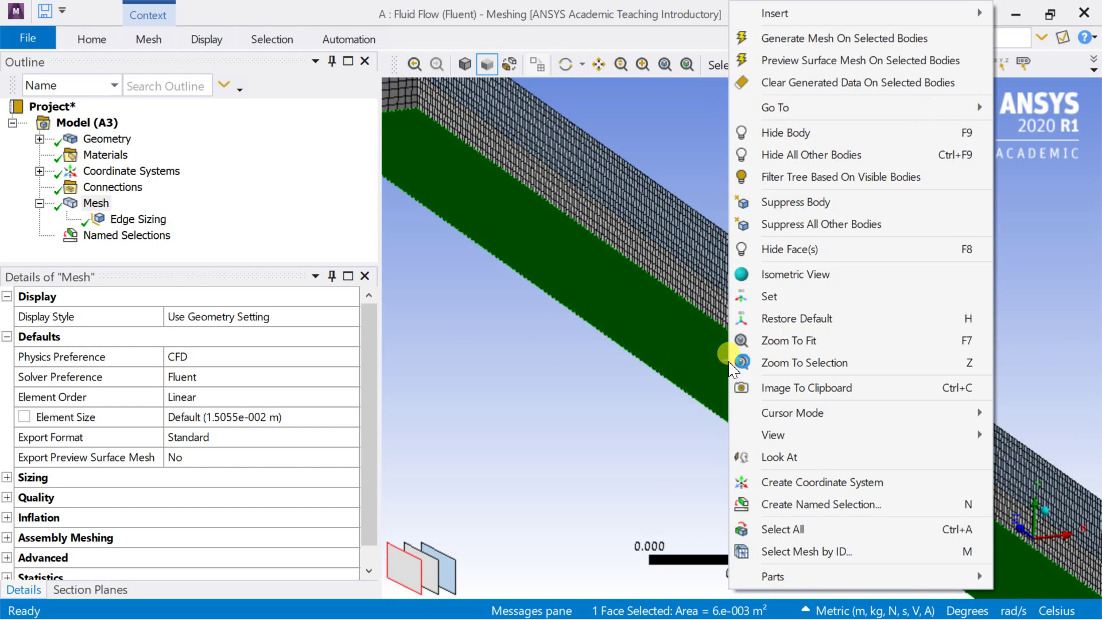
{"action": "left_click", "coordinate": [814, 505]}
{"action": "type", "text": "heat"}
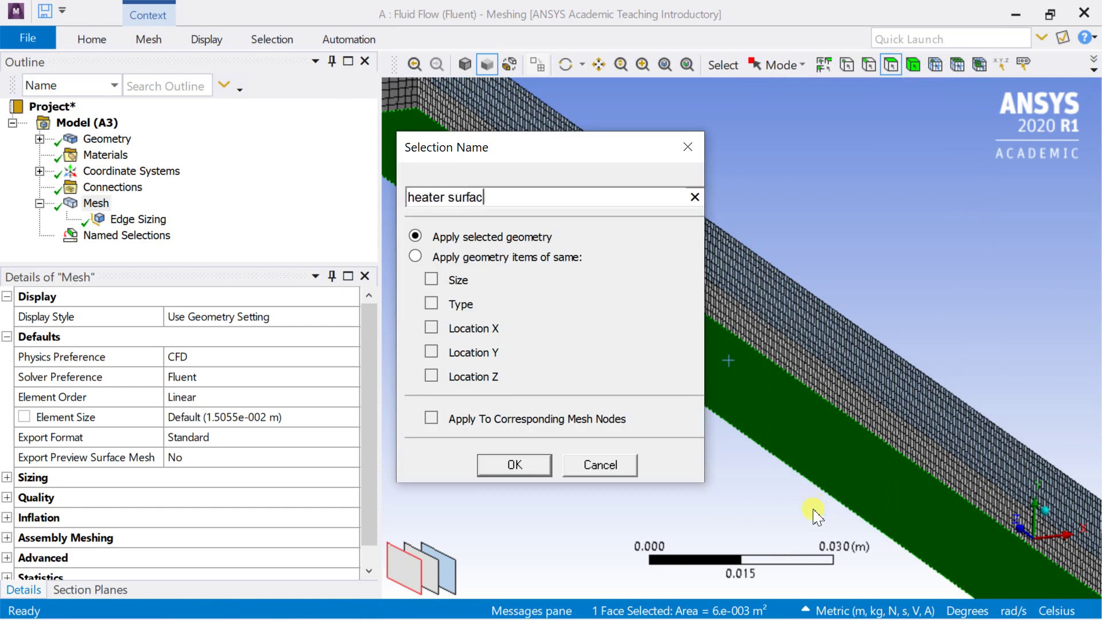
{"action": "type", "text": "er surfac"}
{"action": "key", "text": "Return"}
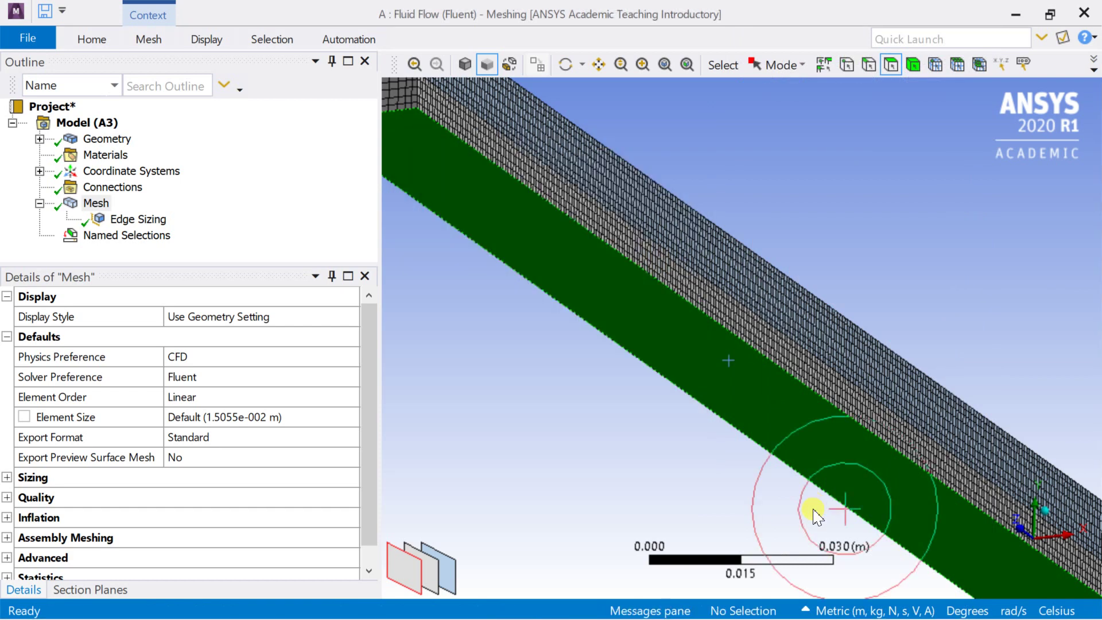
{"action": "key", "text": "F7"}
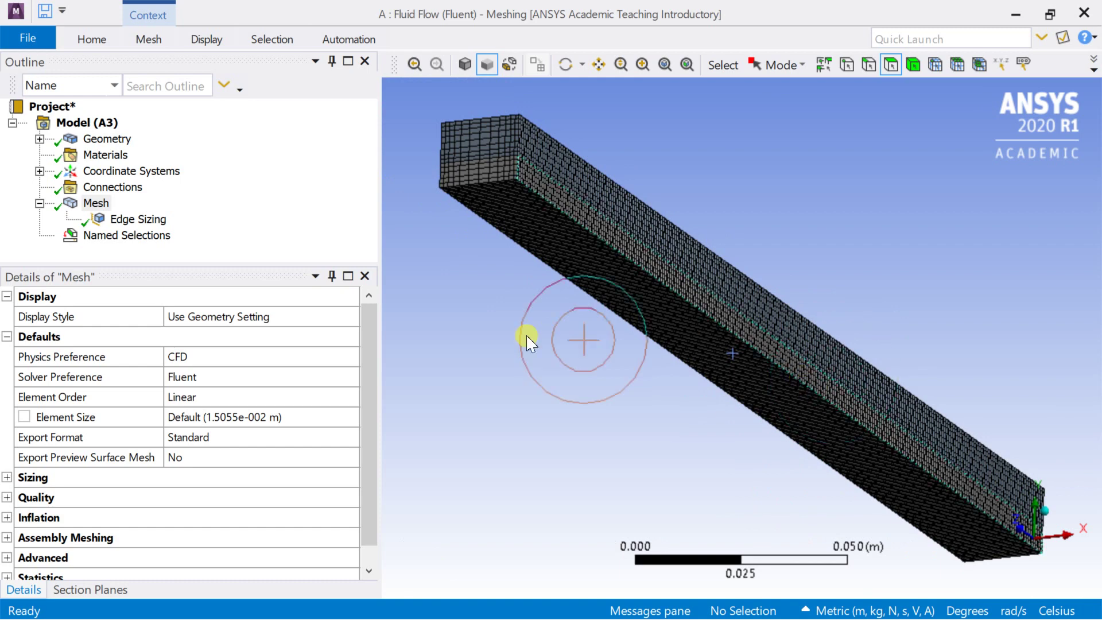
{"action": "left_click", "coordinate": [554, 202]}
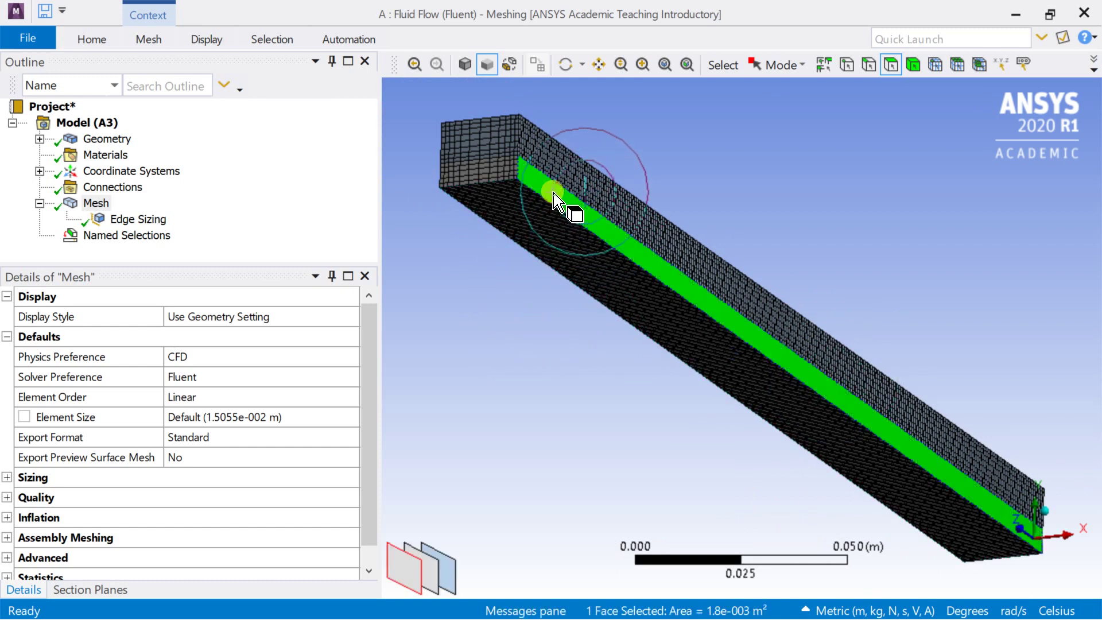
Step: Select the remaining side faces of the bar, orbiting to reach each one
{"action": "left_click", "coordinate": [498, 173], "text": "ctrl"}
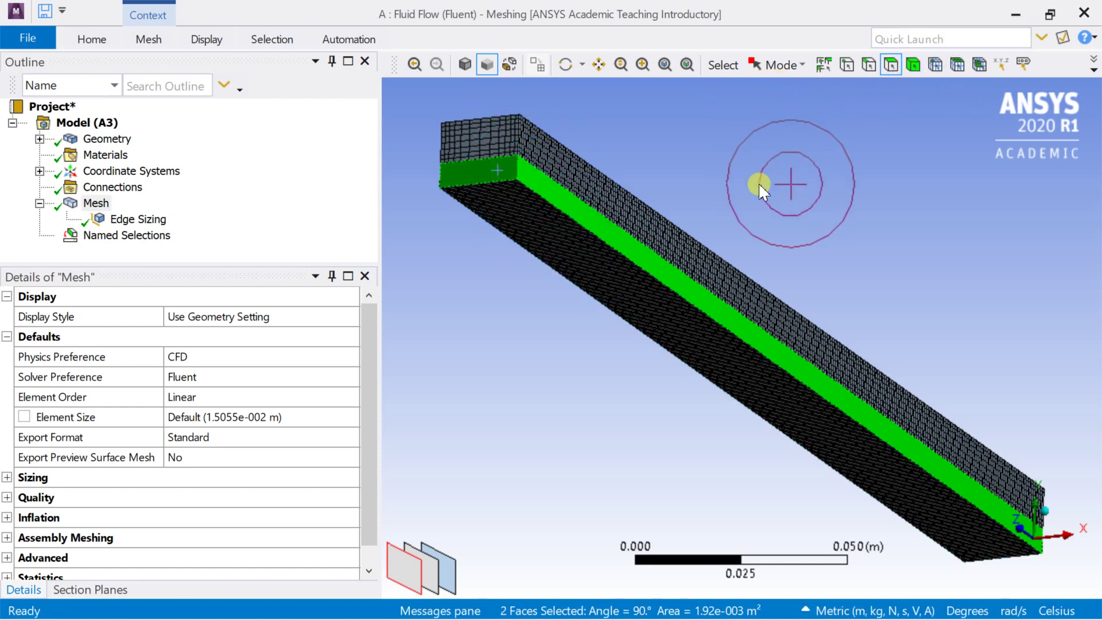
{"action": "scroll", "coordinate": [759, 182], "scroll_direction": "down", "scroll_amount": 2}
{"action": "left_click", "coordinate": [565, 65]}
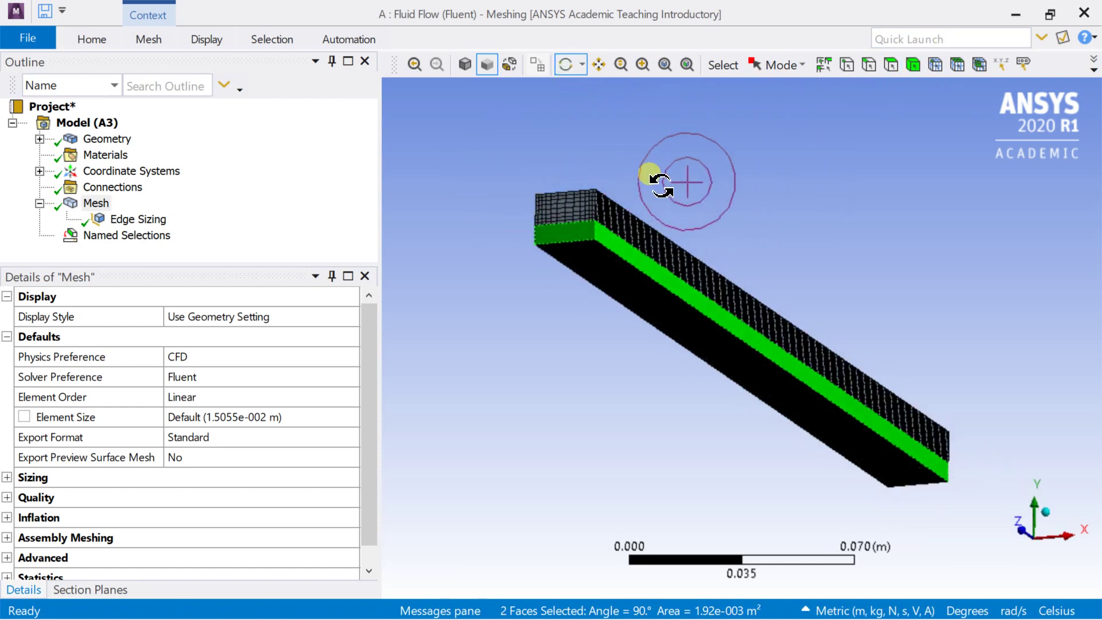
{"action": "mouse_move", "coordinate": [660, 185]}
{"action": "left_mouse_down"}
{"action": "mouse_move", "coordinate": [787, 222]}
{"action": "mouse_move", "coordinate": [777, 187]}
{"action": "mouse_move", "coordinate": [844, 166]}
{"action": "left_mouse_up"}
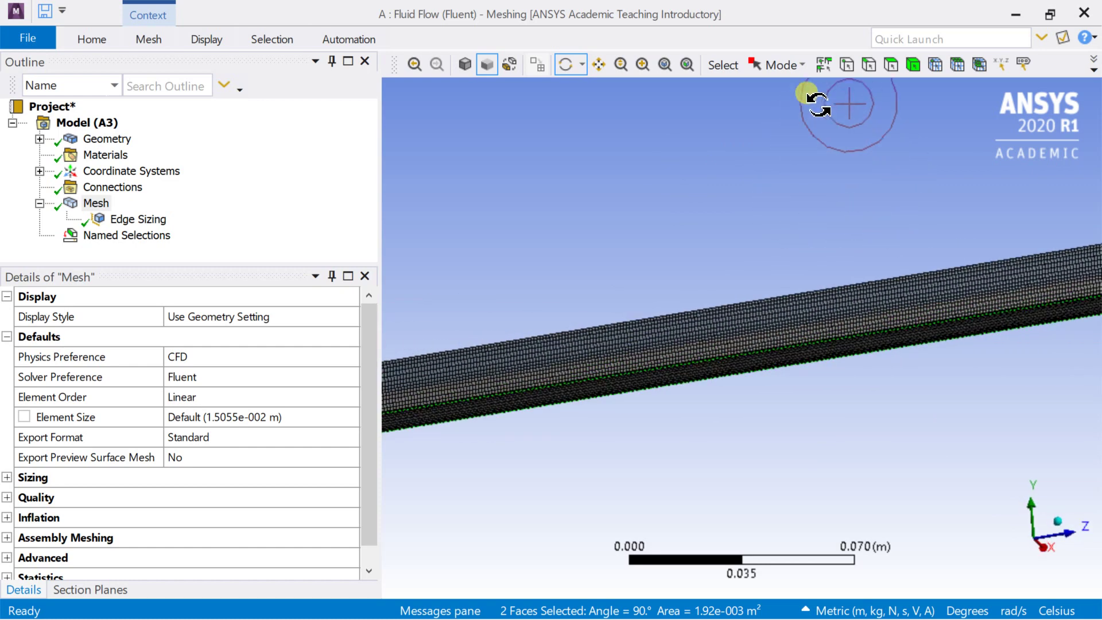
{"action": "left_click", "coordinate": [891, 65]}
{"action": "left_click", "coordinate": [823, 315], "text": "ctrl"}
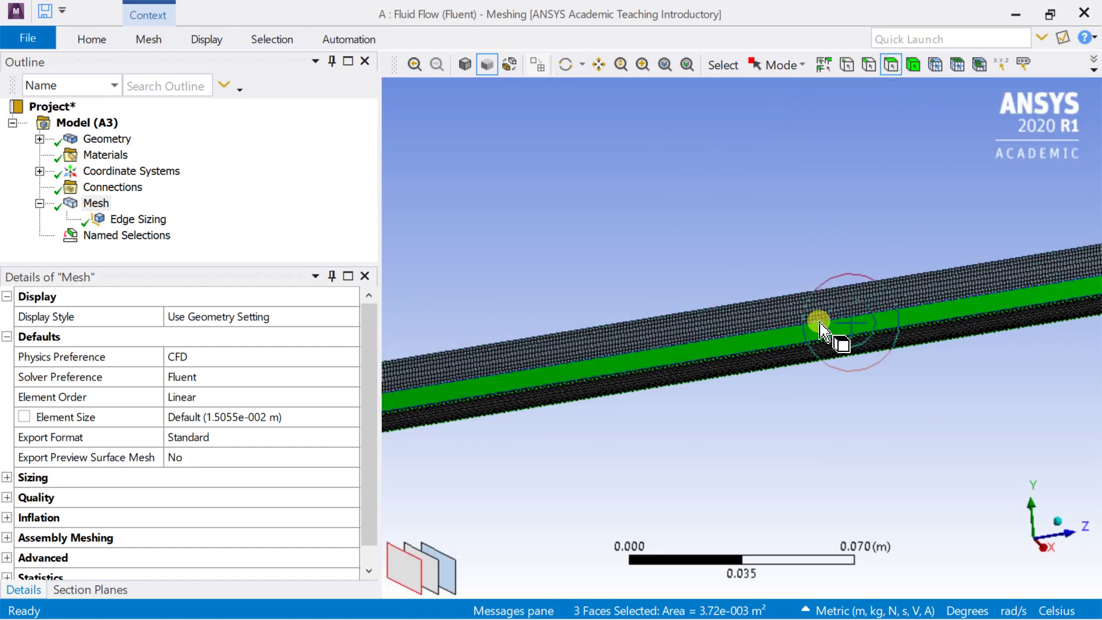
{"action": "left_click", "coordinate": [565, 68]}
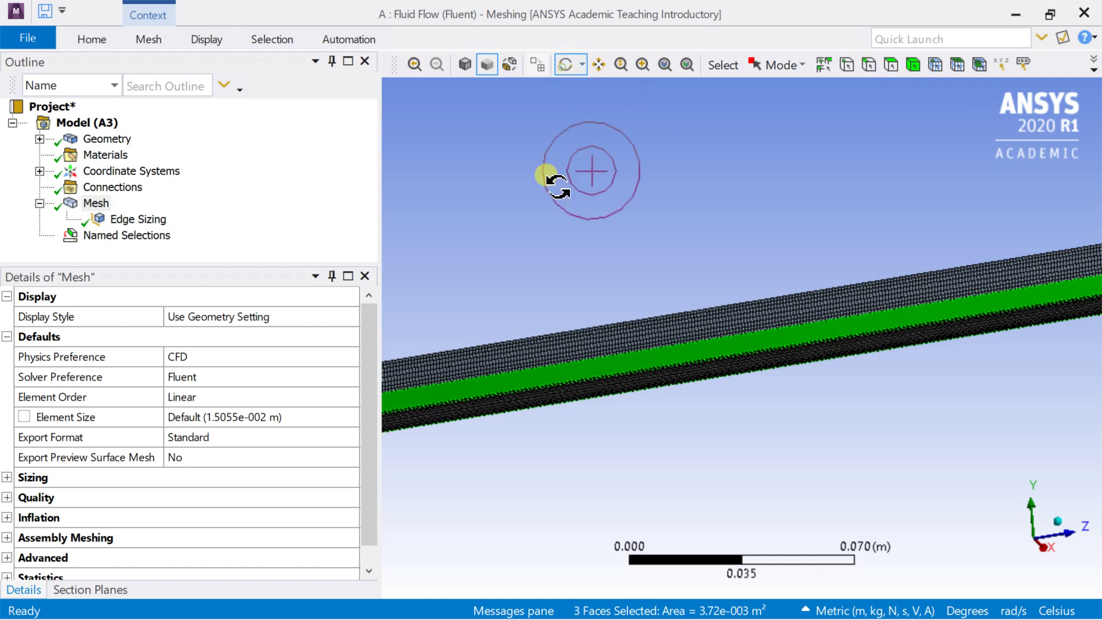
{"action": "mouse_move", "coordinate": [615, 177]}
{"action": "left_mouse_down"}
{"action": "mouse_move", "coordinate": [669, 216]}
{"action": "mouse_move", "coordinate": [763, 212]}
{"action": "mouse_move", "coordinate": [760, 198]}
{"action": "left_mouse_up"}
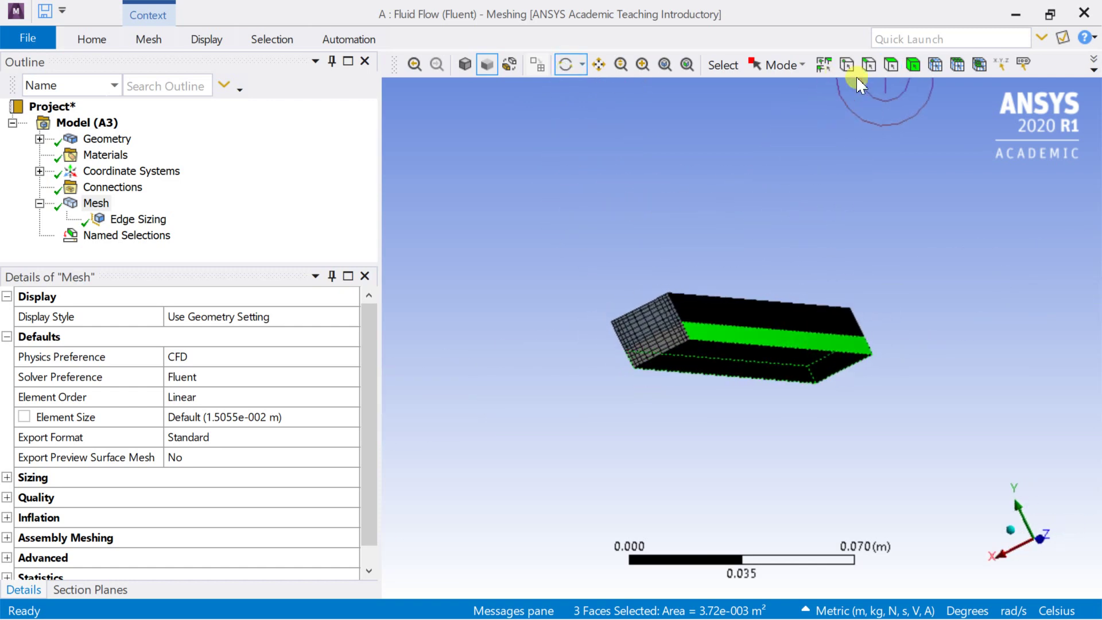
{"action": "left_click", "coordinate": [891, 65]}
{"action": "left_click", "coordinate": [681, 348], "text": "ctrl"}
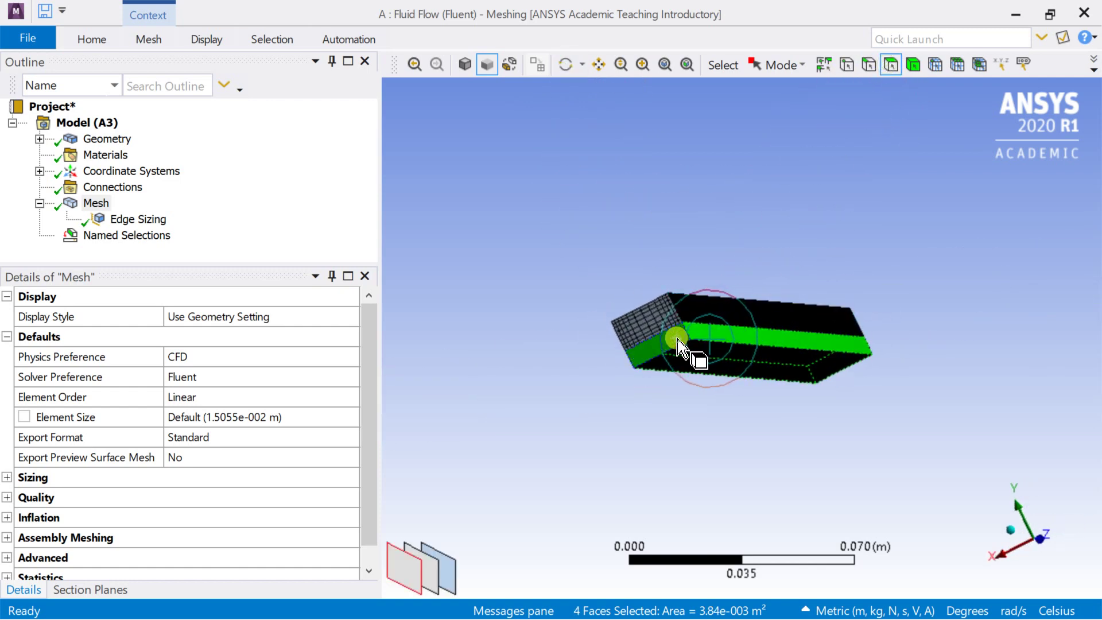
Step: Save the four selected faces as the 'adiabatic wall' named selection
{"action": "right_click", "coordinate": [677, 359]}
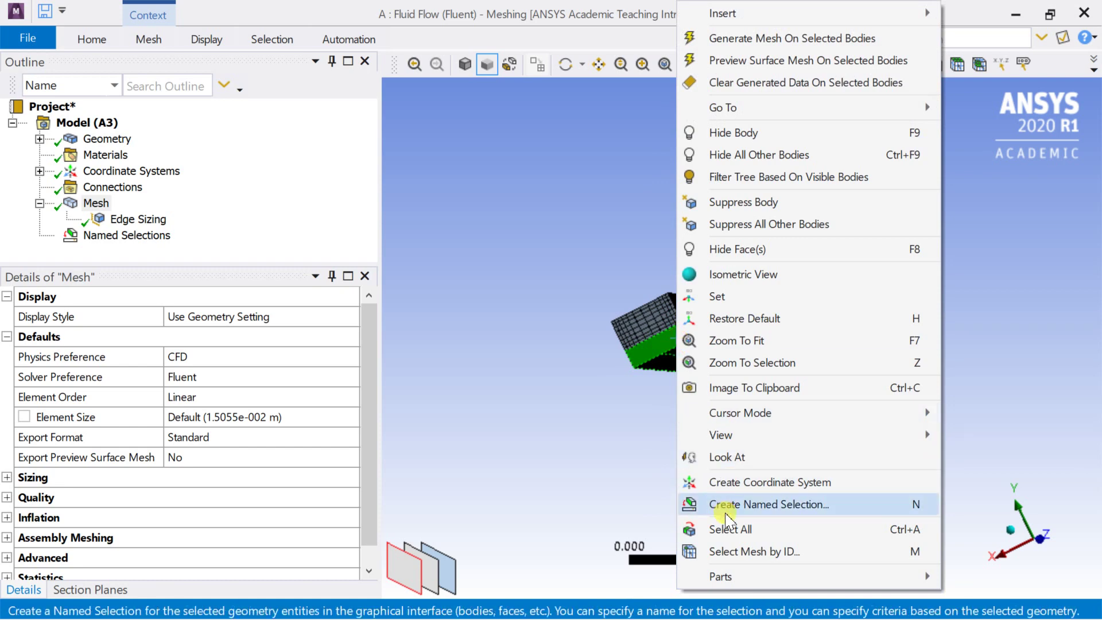
{"action": "left_click", "coordinate": [740, 510]}
{"action": "type", "text": "adiabatic wall"}
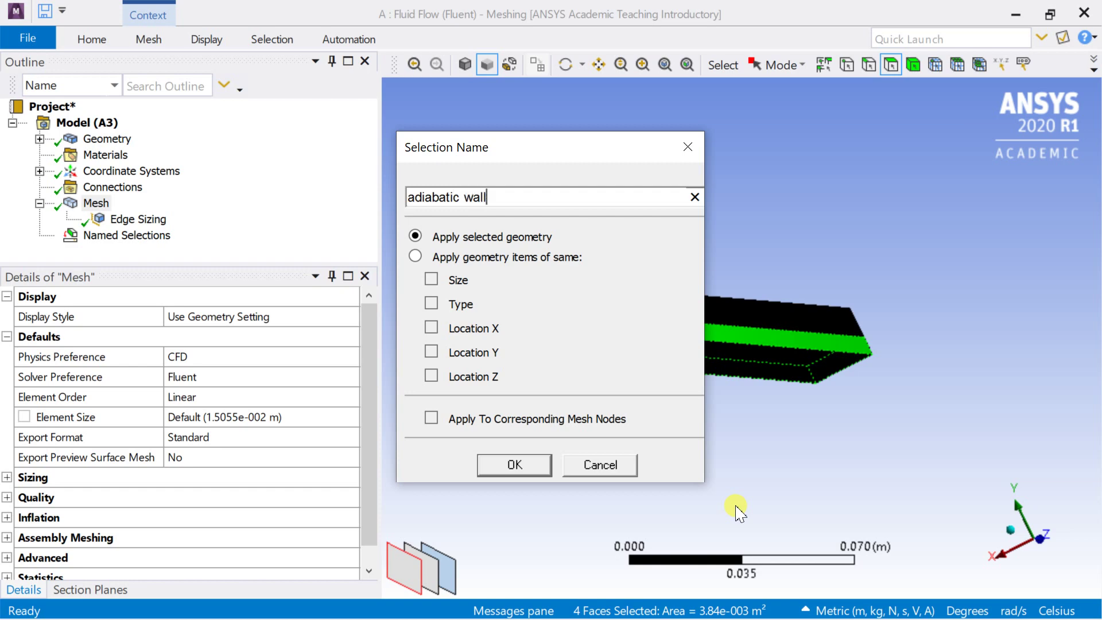
{"action": "key", "text": "Return"}
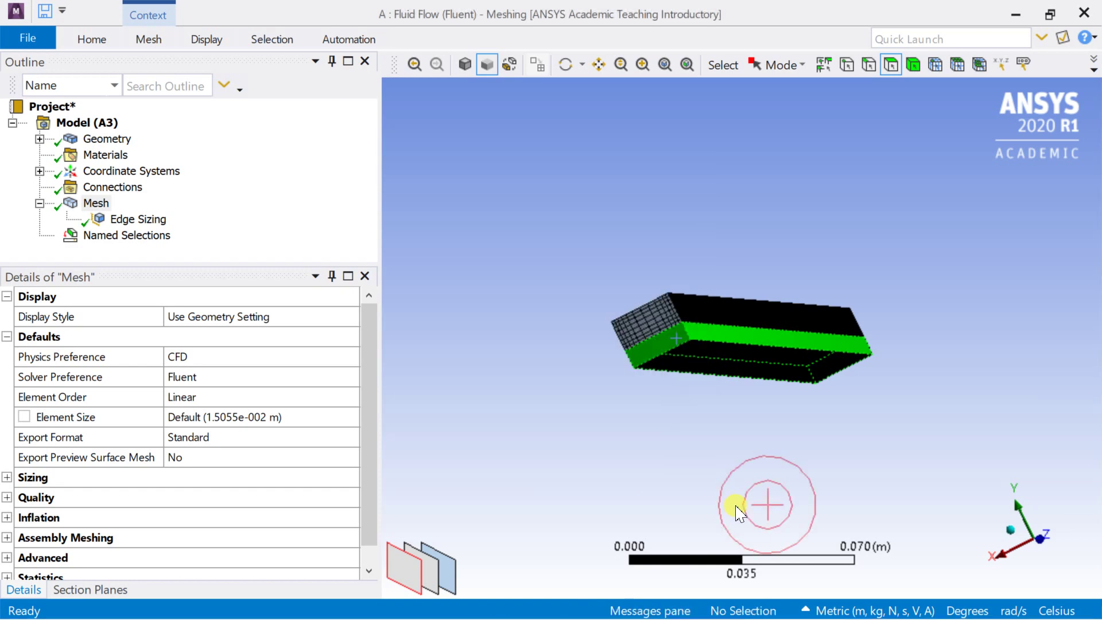
{"action": "left_click", "coordinate": [1011, 529]}
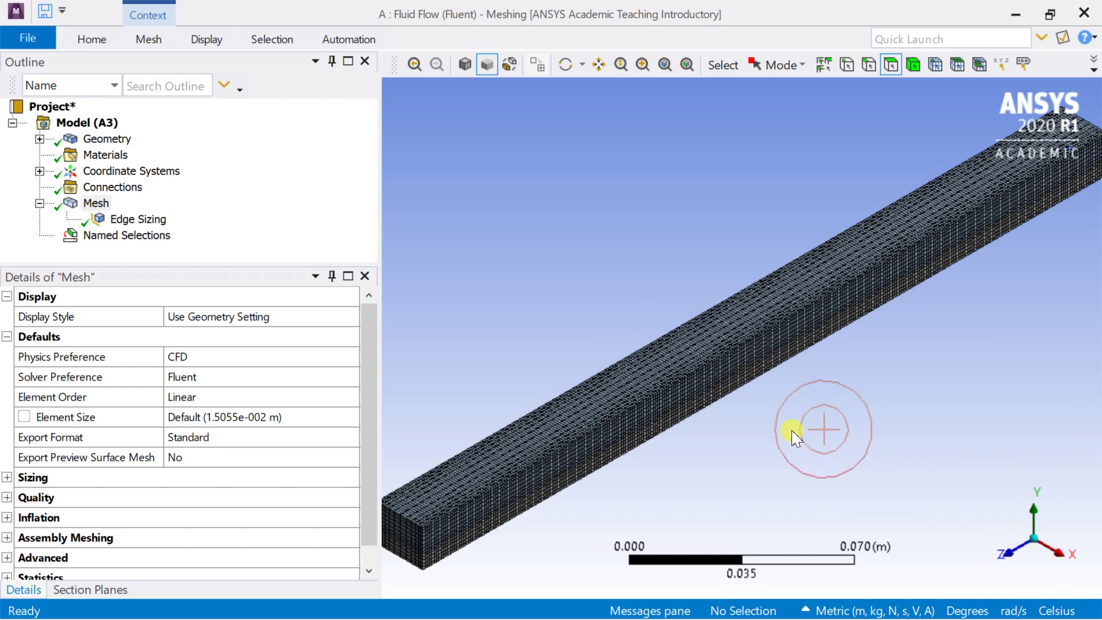
Step: Review the inlet, outlet, heater surface and adiabatic wall selections, then pick a long side face
{"action": "left_click", "coordinate": [40, 236]}
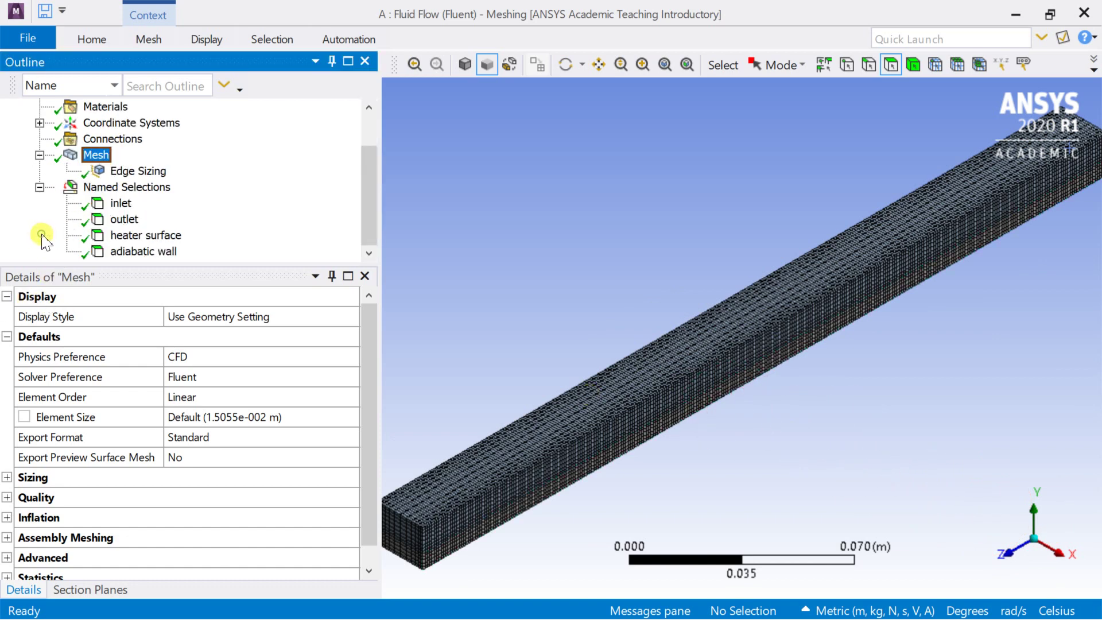
{"action": "left_click", "coordinate": [117, 204]}
{"action": "left_click", "coordinate": [117, 221]}
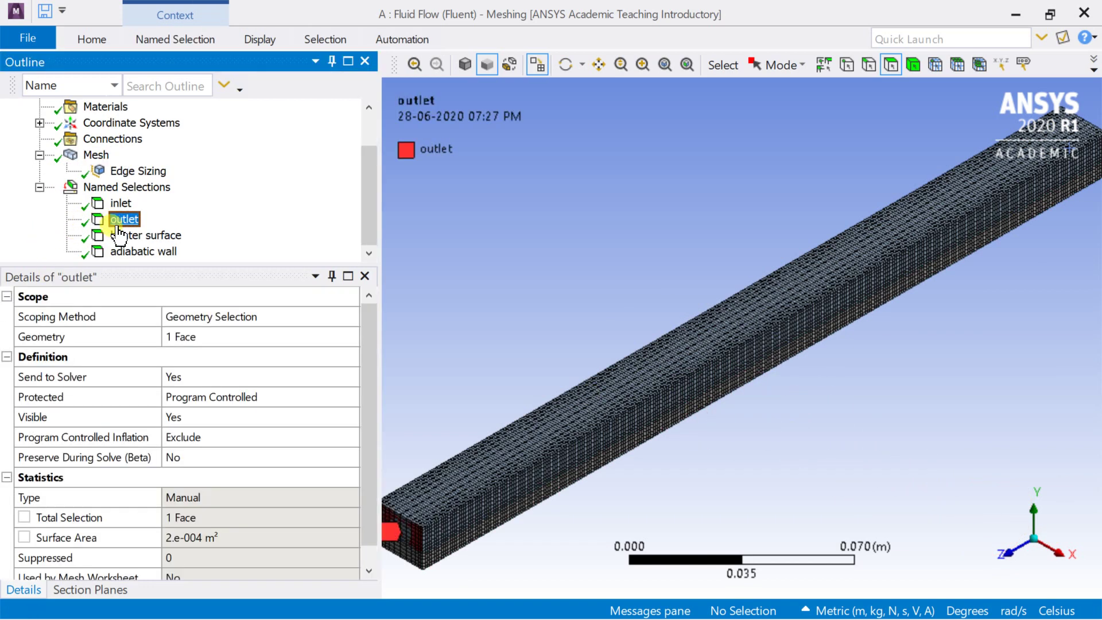
{"action": "left_click", "coordinate": [119, 237]}
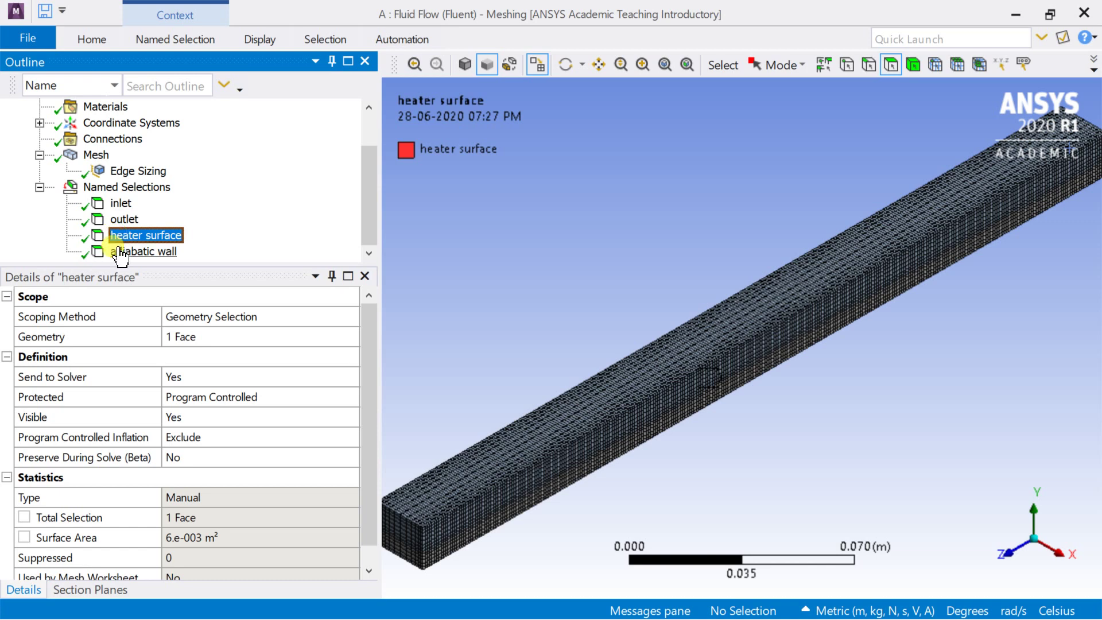
{"action": "left_click", "coordinate": [120, 253]}
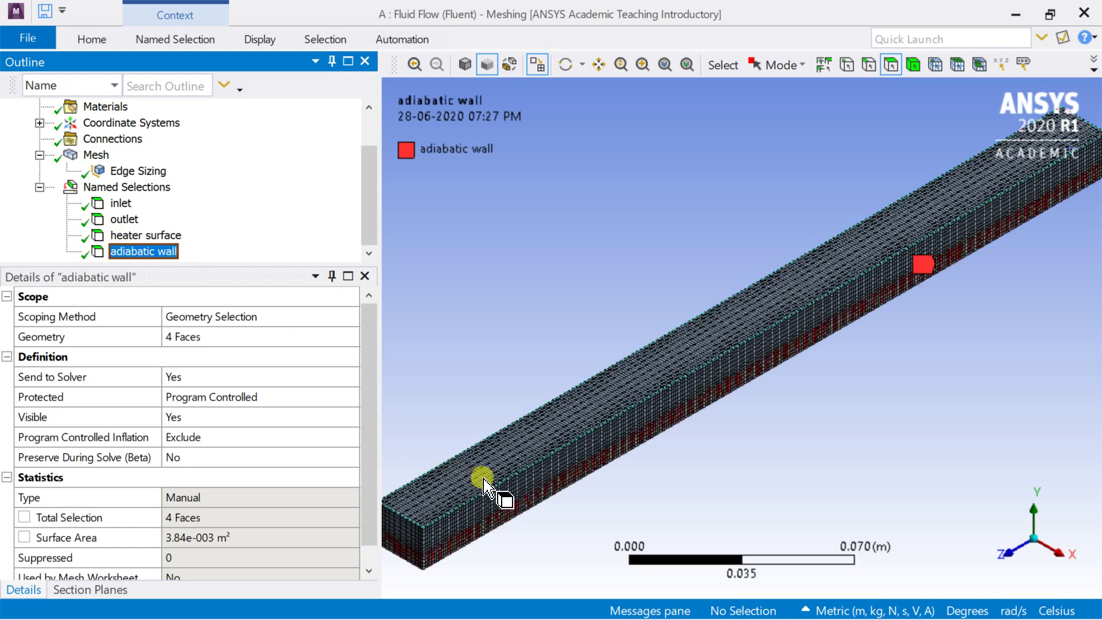
{"action": "left_click", "coordinate": [476, 509]}
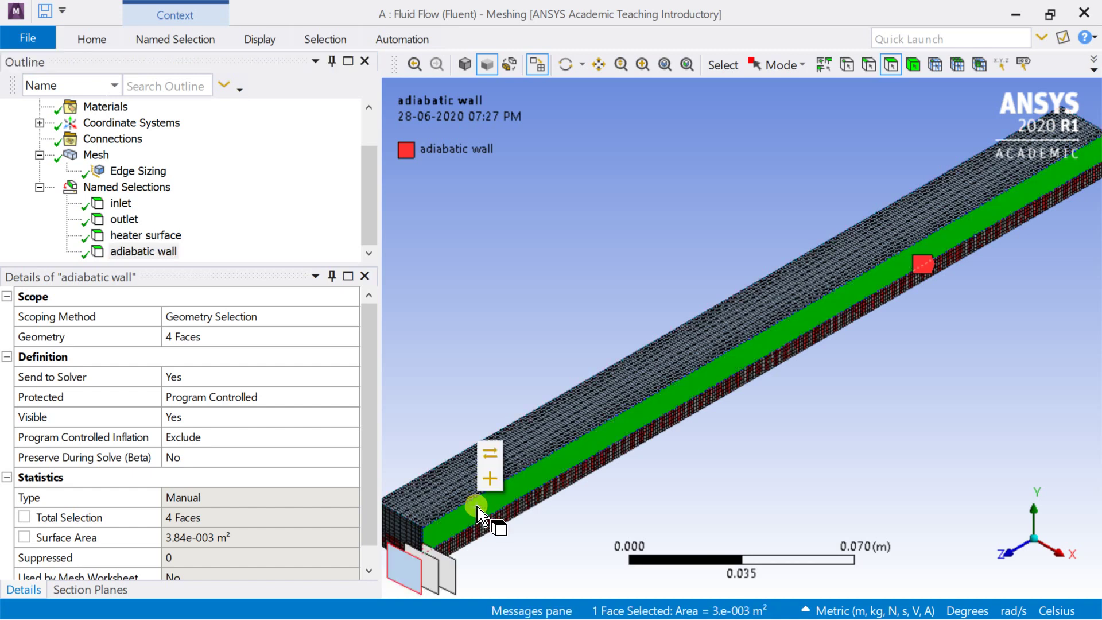
Step: Save three outer pipe faces as the 'pipewall' named selection
{"action": "left_click", "coordinate": [467, 485], "text": "ctrl"}
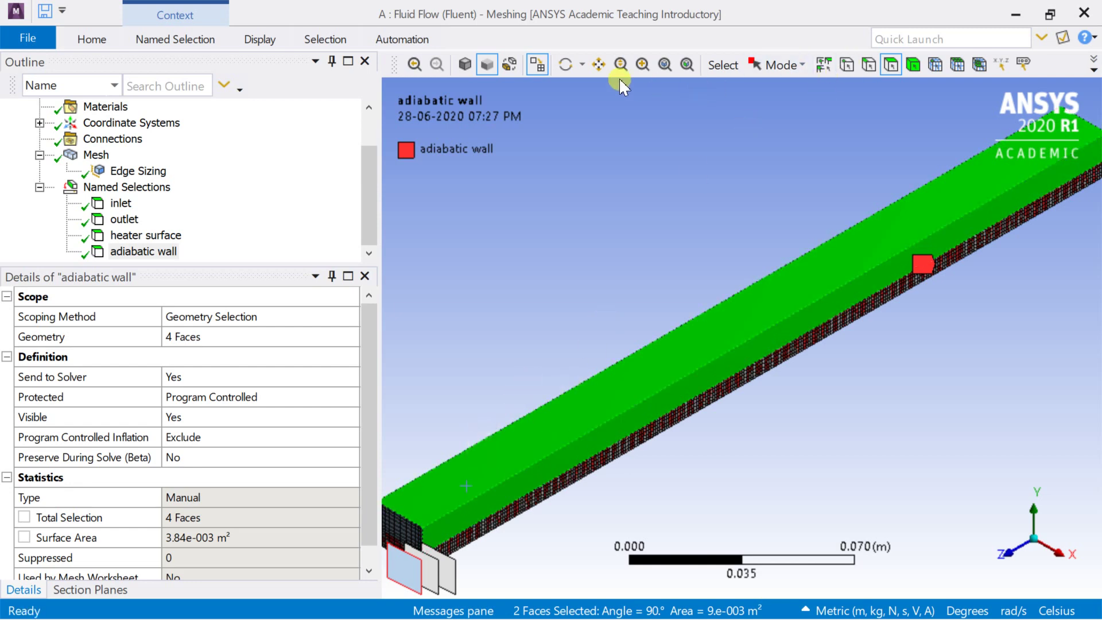
{"action": "left_click", "coordinate": [566, 64]}
{"action": "left_click_drag", "start_coordinate": [602, 259], "coordinate": [749, 276]}
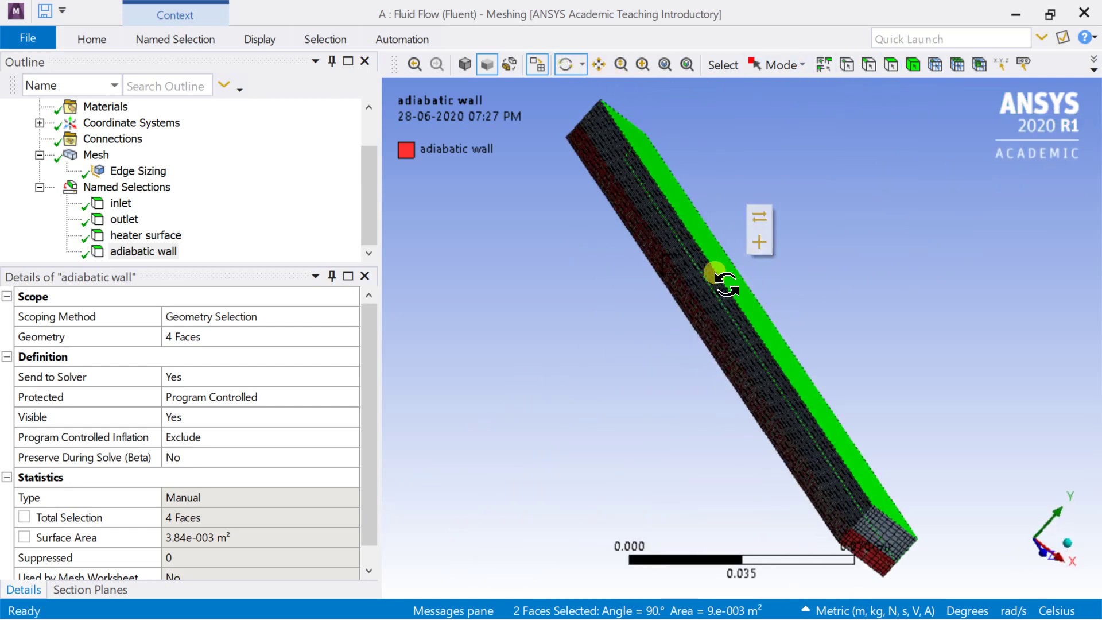
{"action": "left_click", "coordinate": [914, 65]}
{"action": "left_click", "coordinate": [891, 65]}
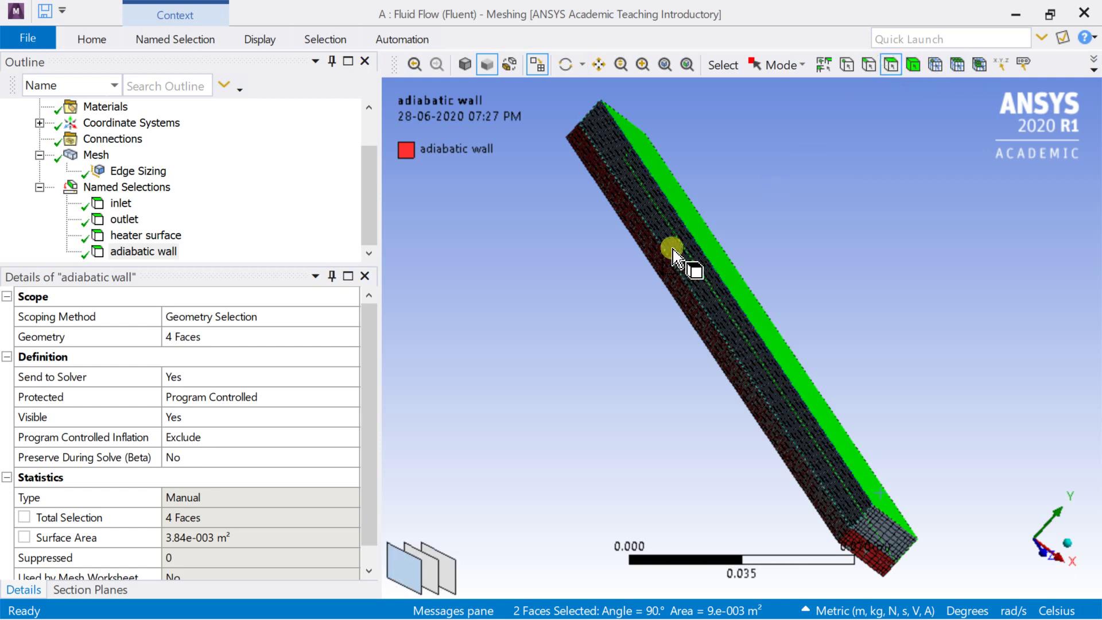
{"action": "left_click", "coordinate": [680, 240], "text": "ctrl"}
{"action": "right_click", "coordinate": [684, 241]}
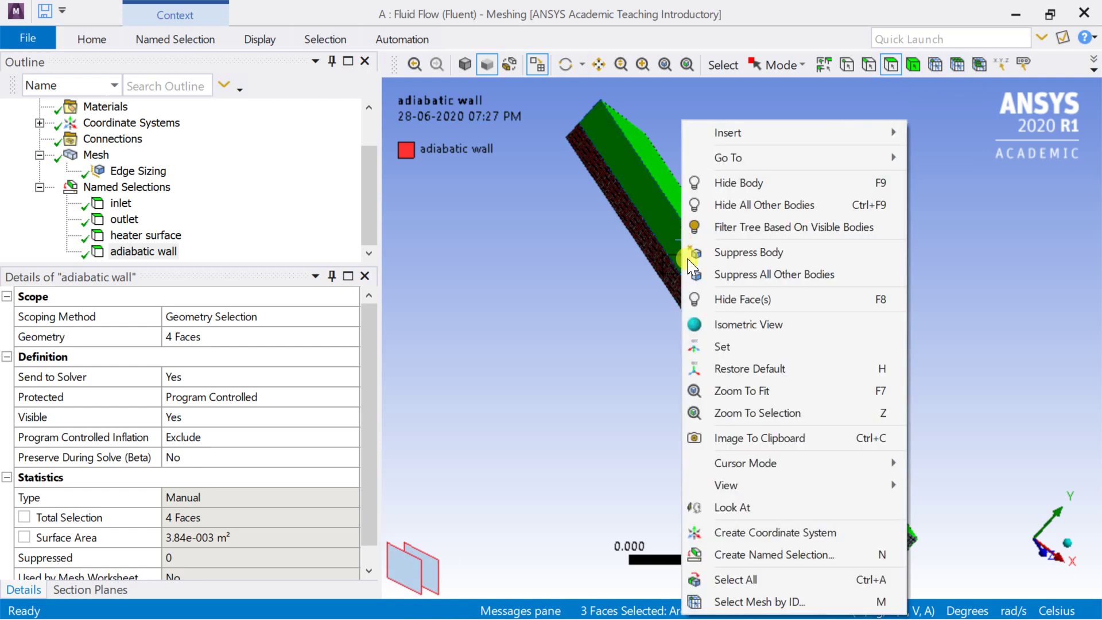
{"action": "left_click", "coordinate": [777, 562]}
{"action": "type", "text": "pipewall"}
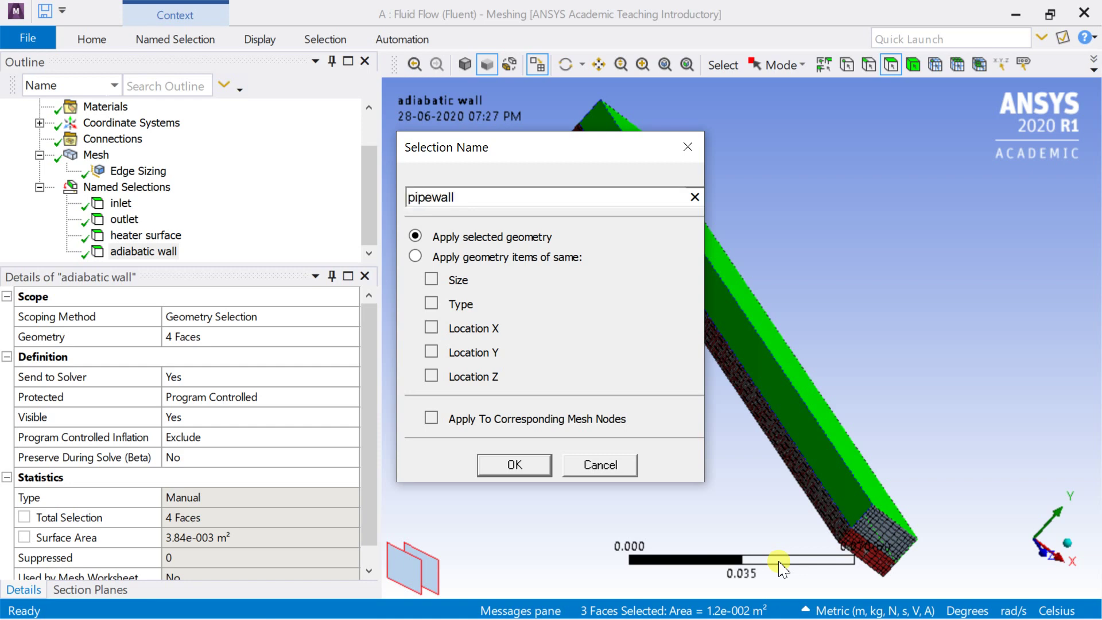
{"action": "key", "text": "Return"}
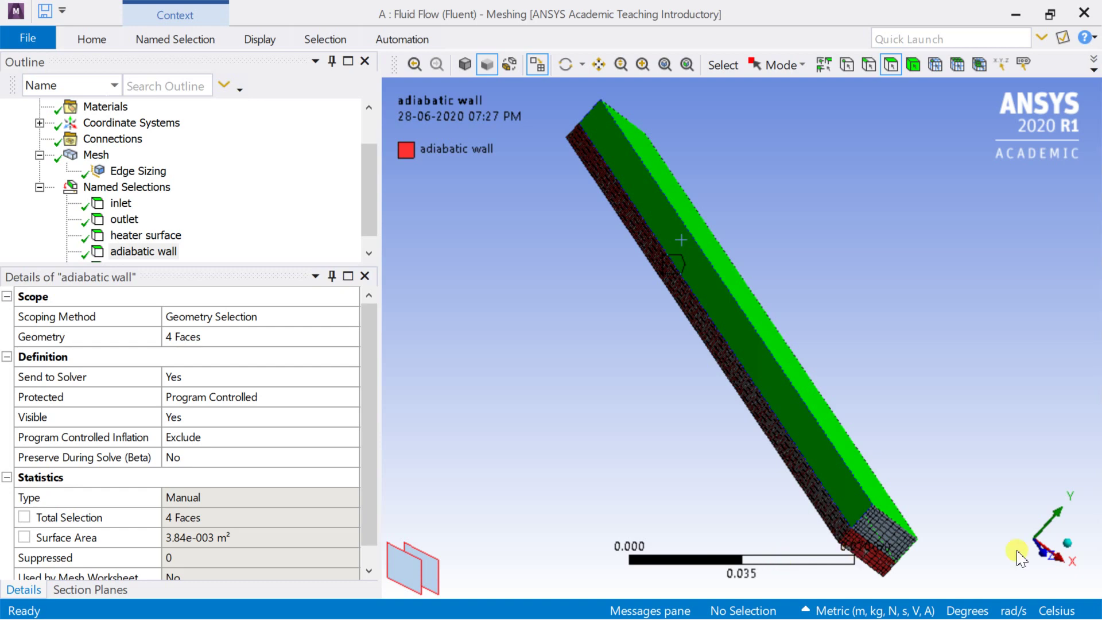
Step: Return to a level view and turn off the mesh display on the body
{"action": "left_click", "coordinate": [566, 68]}
{"action": "mouse_move", "coordinate": [812, 333]}
{"action": "left_mouse_down"}
{"action": "mouse_move", "coordinate": [707, 313]}
{"action": "mouse_move", "coordinate": [702, 288]}
{"action": "mouse_move", "coordinate": [714, 301]}
{"action": "left_mouse_up"}
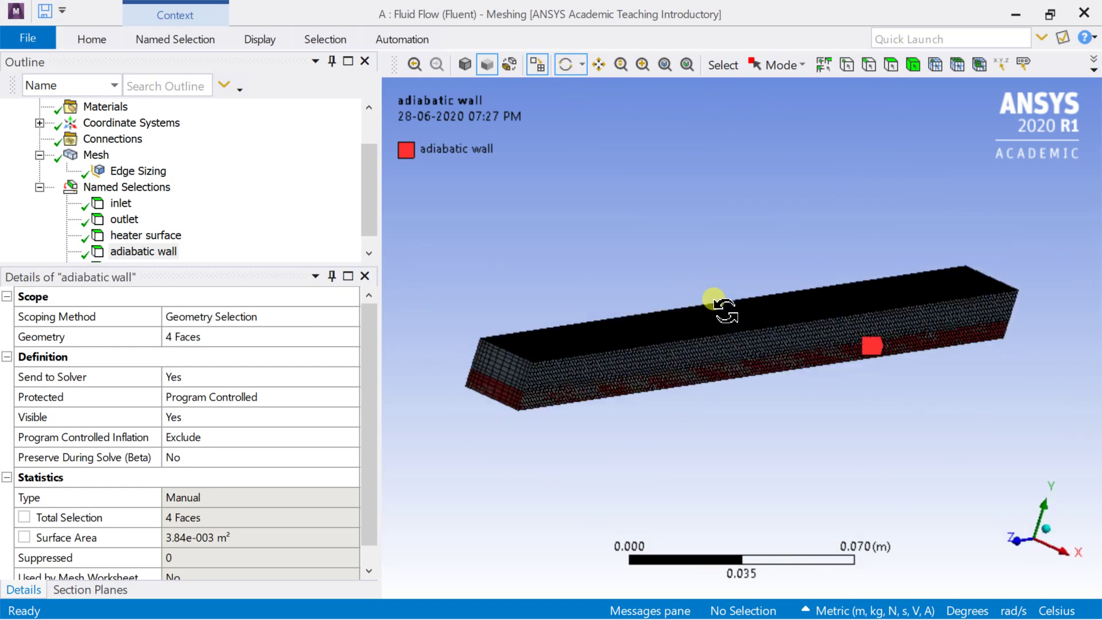
{"action": "scroll", "coordinate": [132, 220], "scroll_direction": "down", "scroll_amount": 1}
{"action": "left_click", "coordinate": [120, 190]}
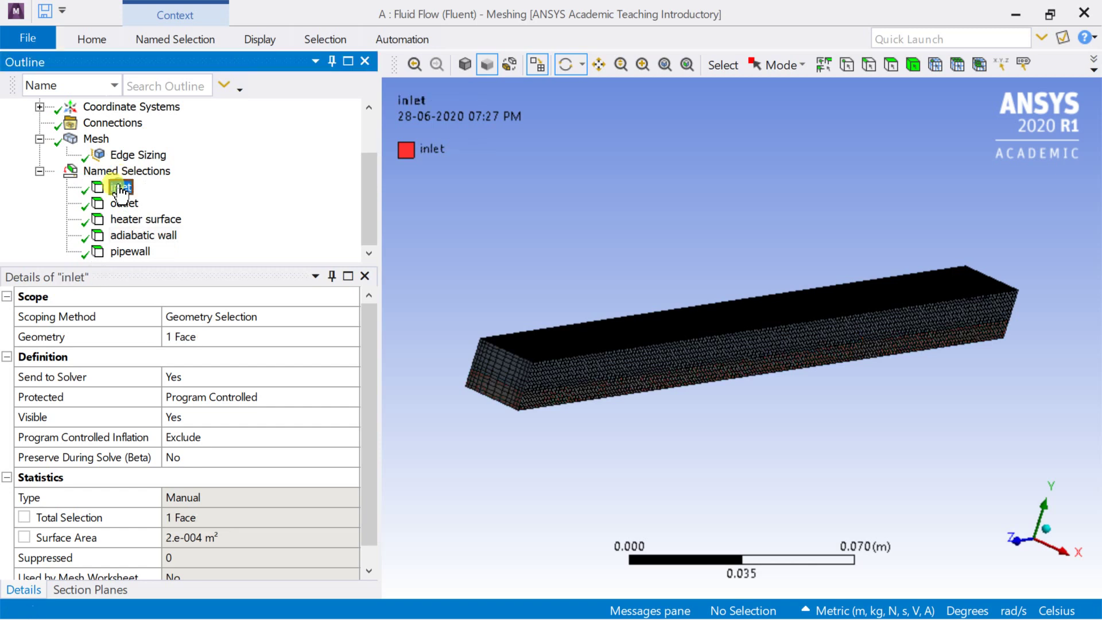
{"action": "left_click", "coordinate": [108, 42]}
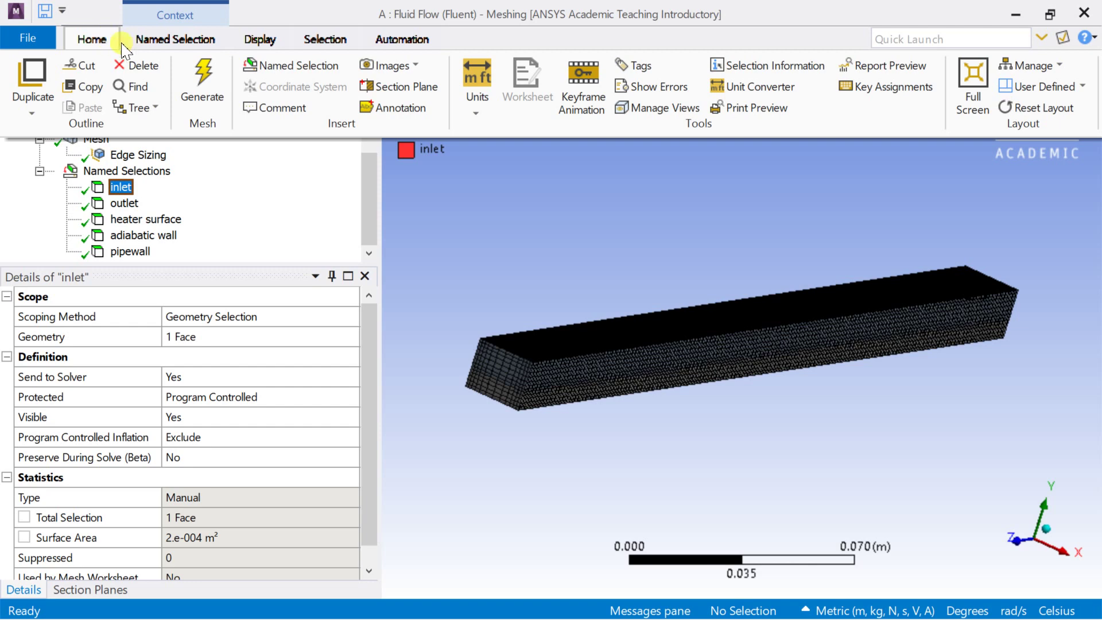
{"action": "left_click", "coordinate": [266, 46]}
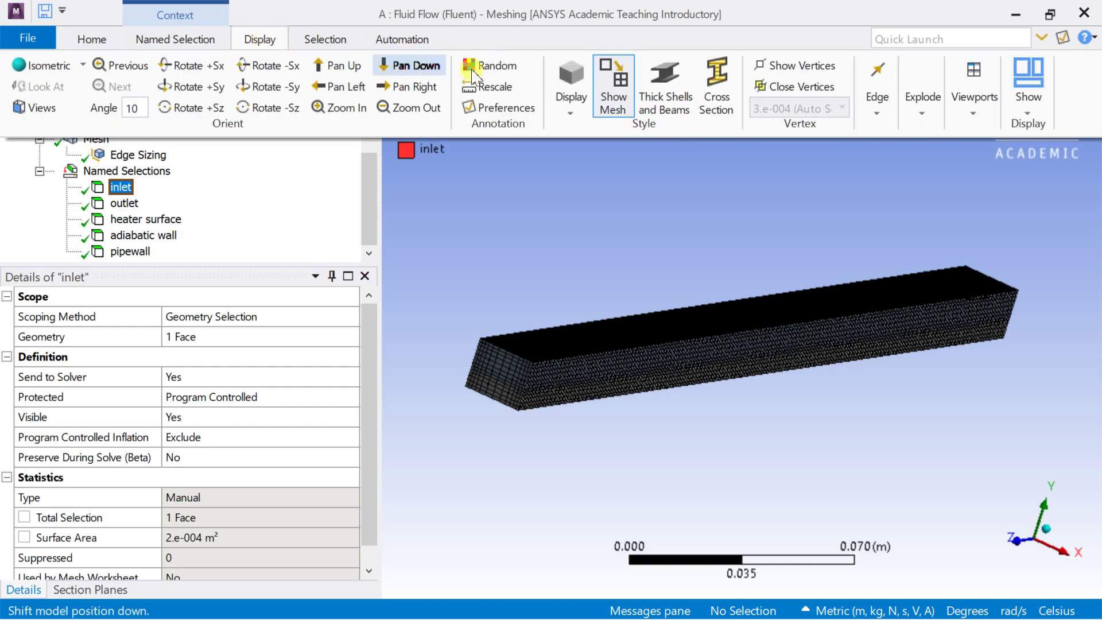
{"action": "left_click", "coordinate": [622, 95]}
Step: Review the inlet, outlet, heater surface, adiabatic wall and pipewall selections on the model
{"action": "left_click", "coordinate": [540, 198]}
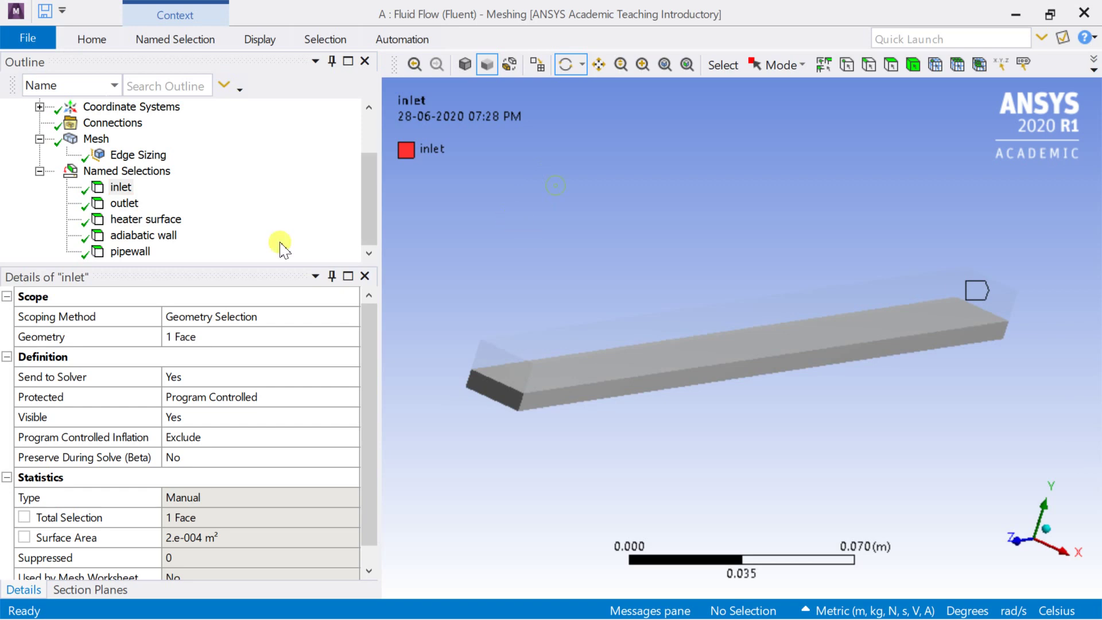
{"action": "left_click", "coordinate": [122, 188]}
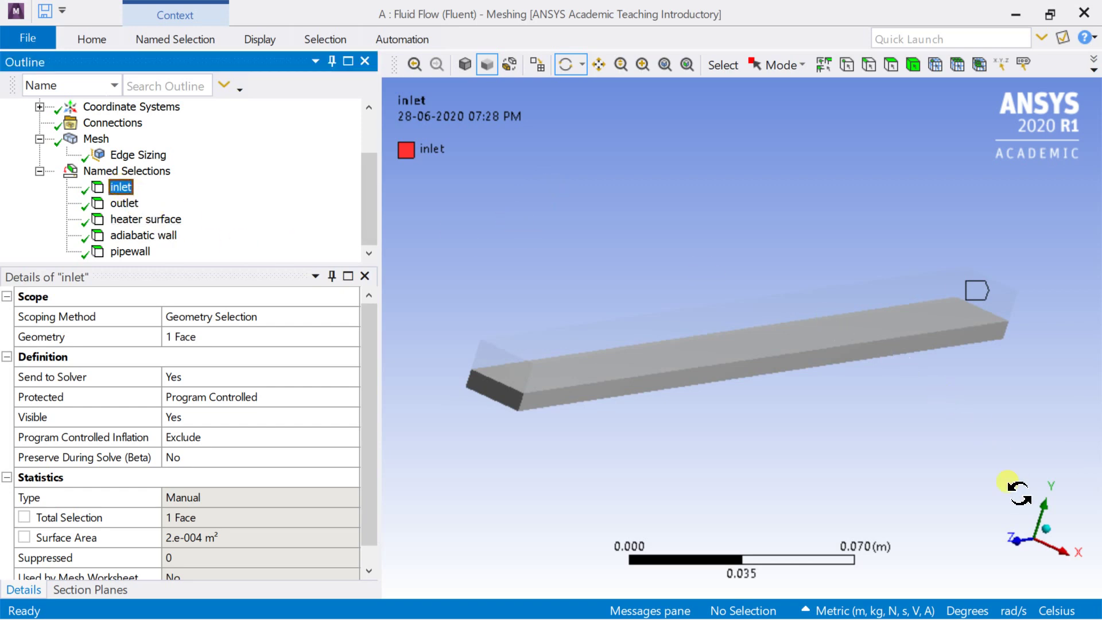
{"action": "left_click", "coordinate": [1045, 534]}
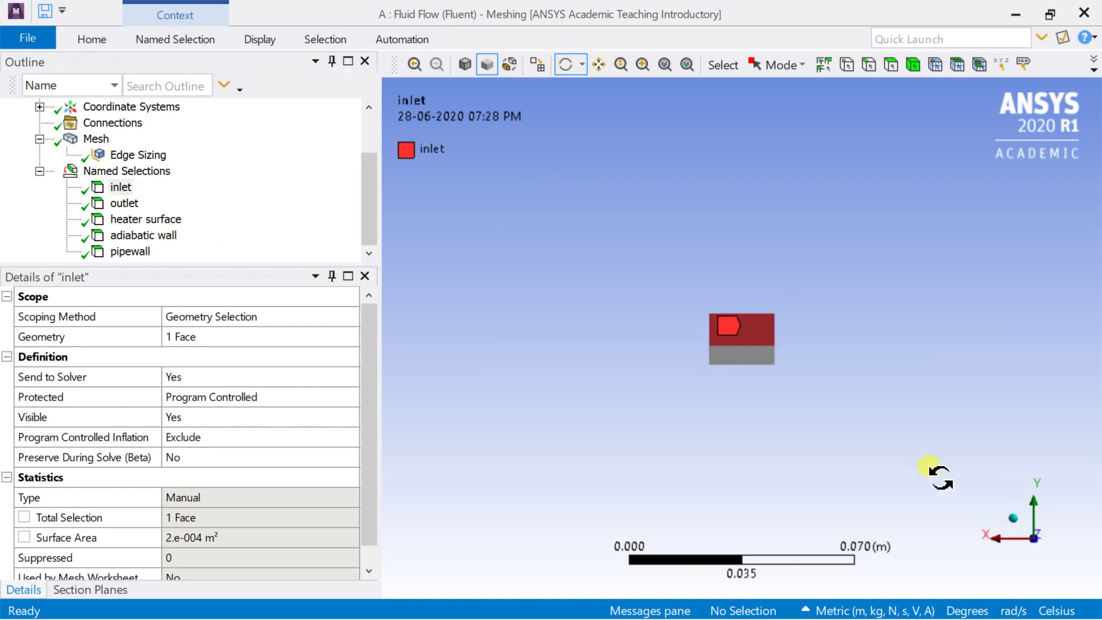
{"action": "left_click", "coordinate": [1011, 526]}
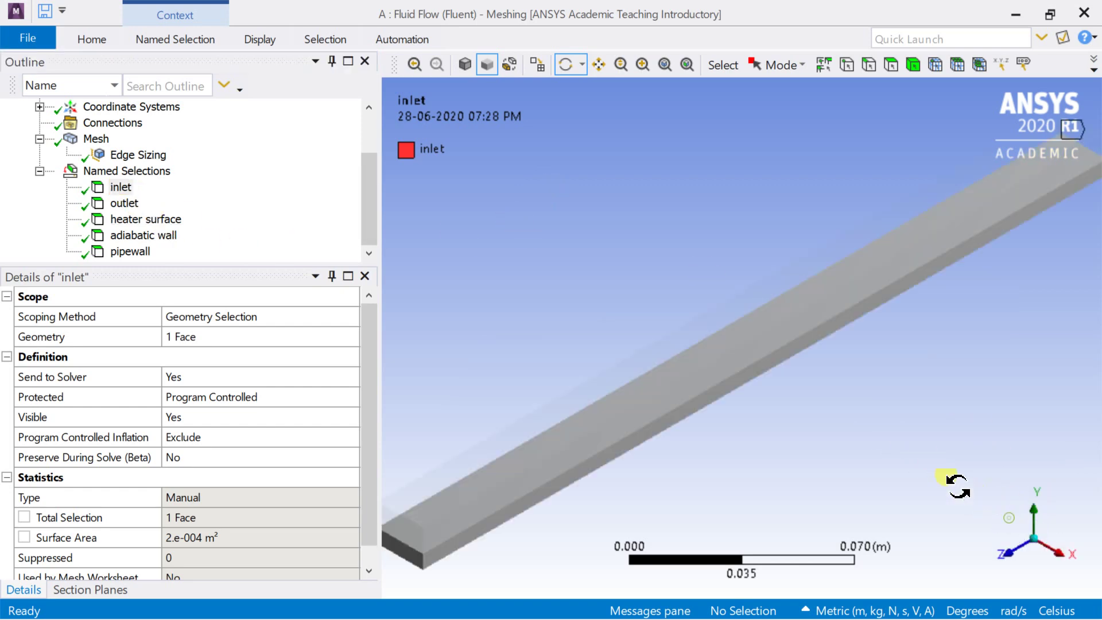
{"action": "left_click", "coordinate": [127, 206]}
{"action": "left_click", "coordinate": [130, 223]}
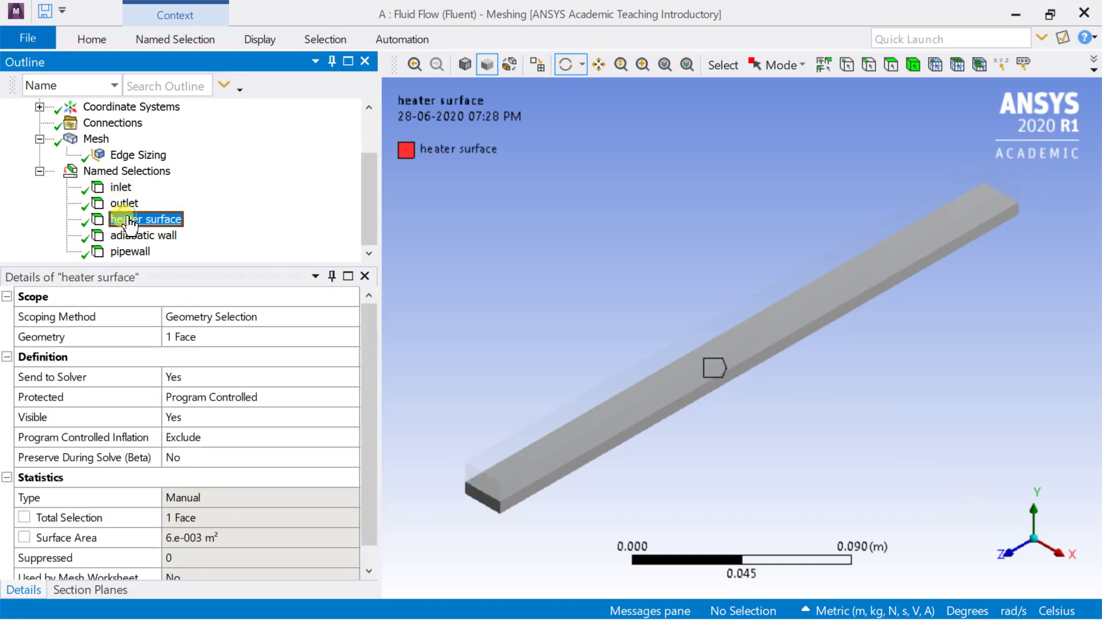
{"action": "left_click", "coordinate": [131, 238]}
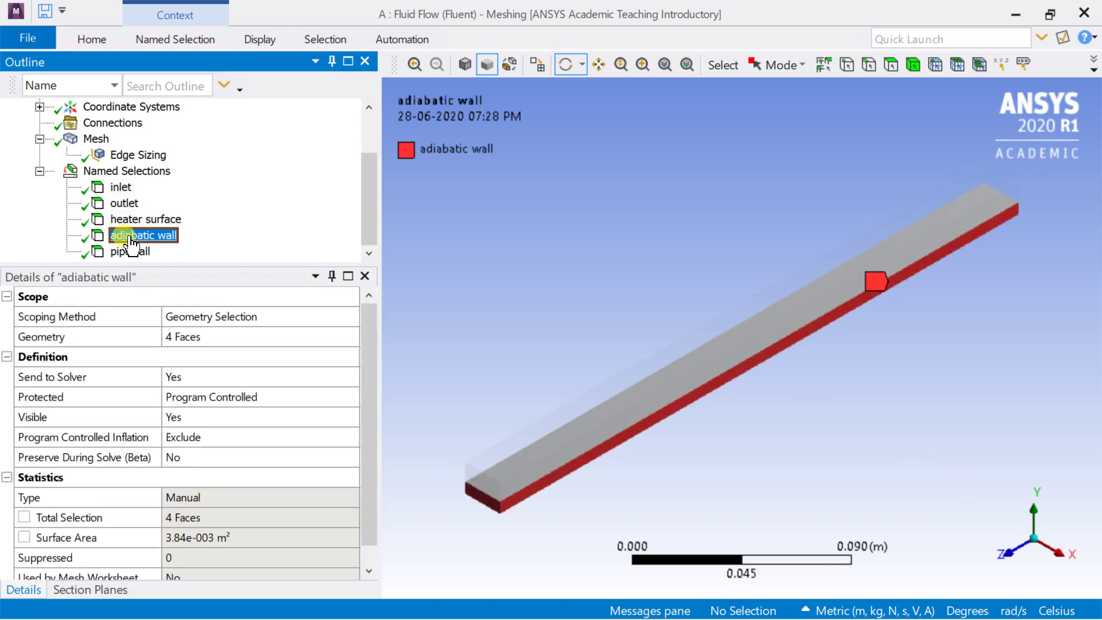
{"action": "left_click", "coordinate": [134, 253]}
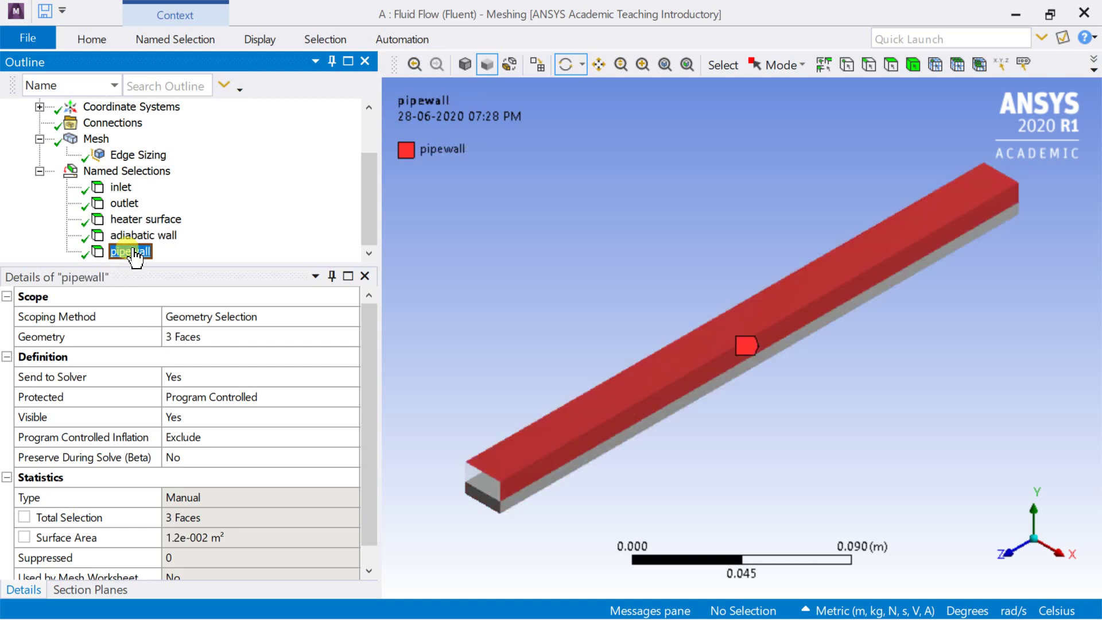
{"action": "left_click", "coordinate": [487, 280]}
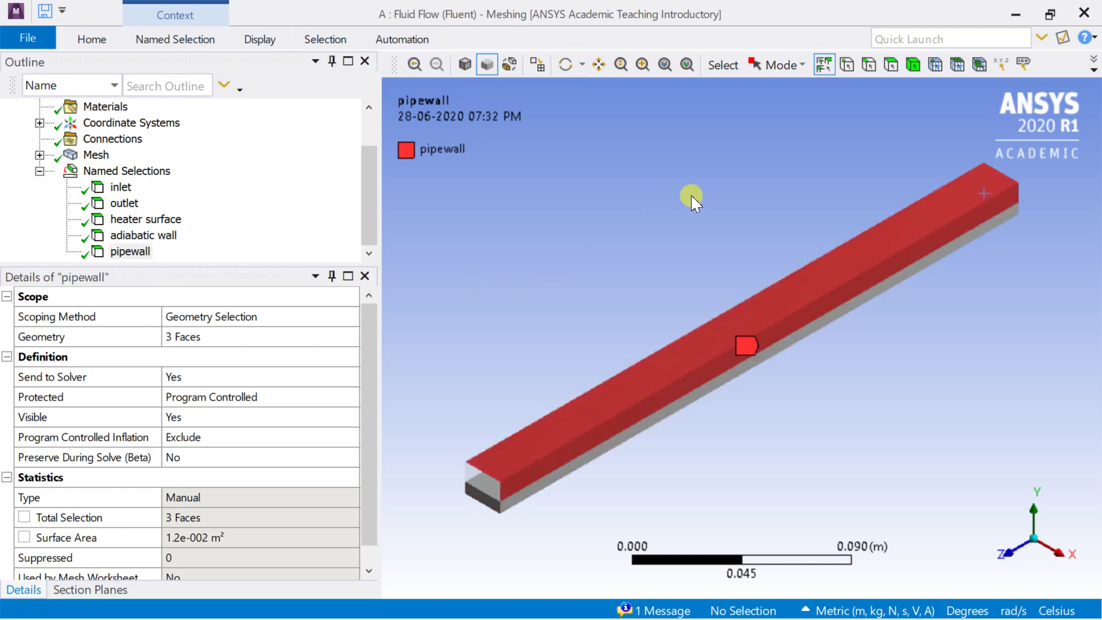
Step: Create a named selection 'solid domain' for the outer pipe body
{"action": "left_click", "coordinate": [580, 465]}
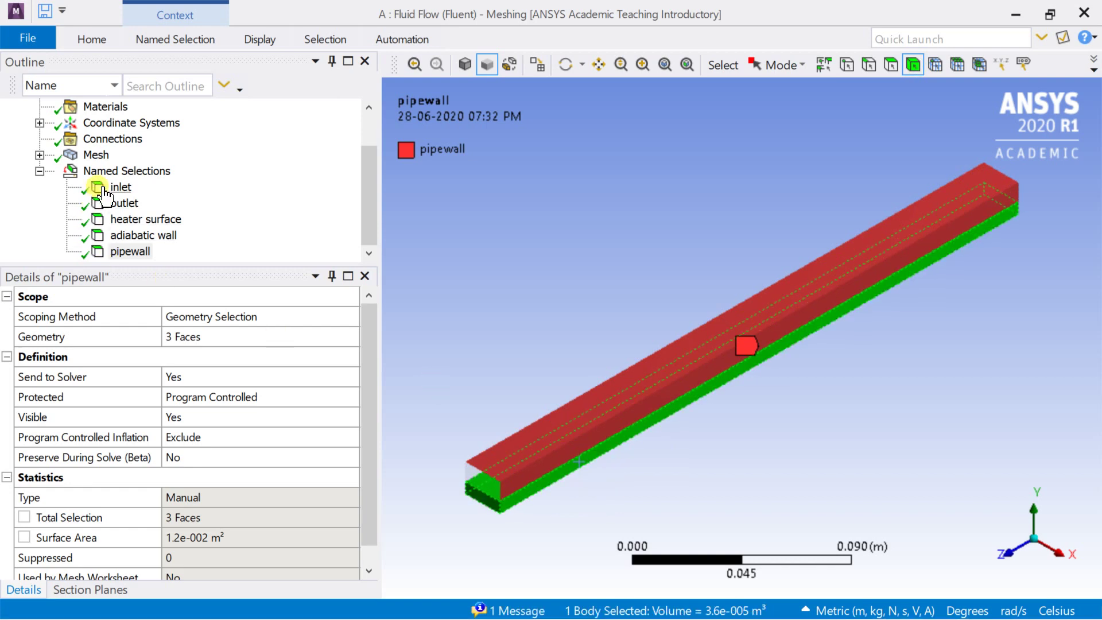
{"action": "left_click", "coordinate": [117, 171]}
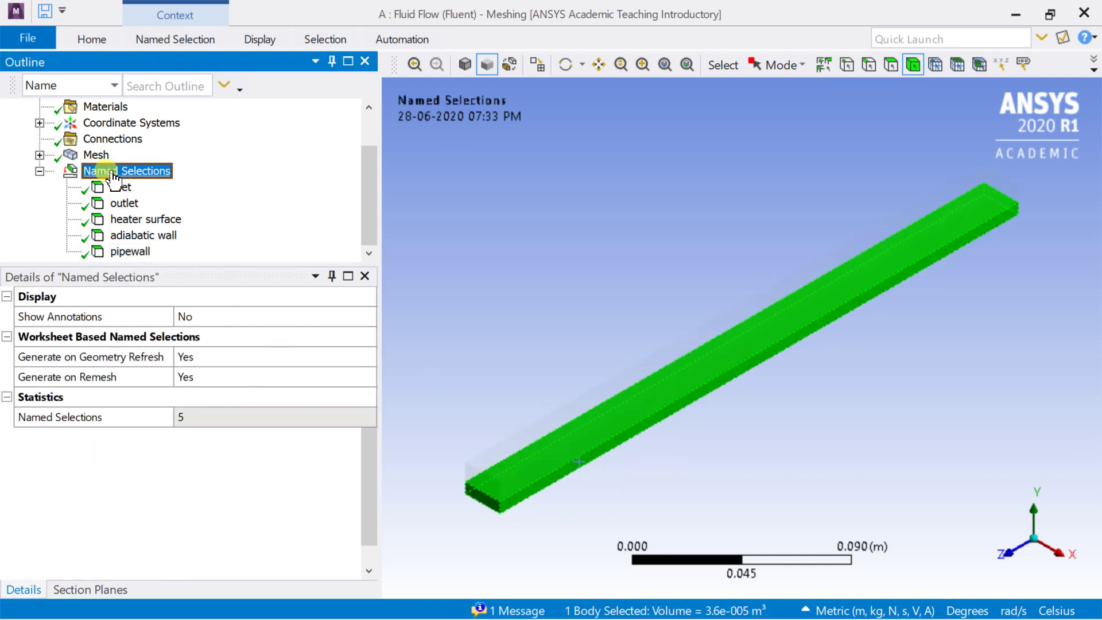
{"action": "right_click", "coordinate": [550, 484]}
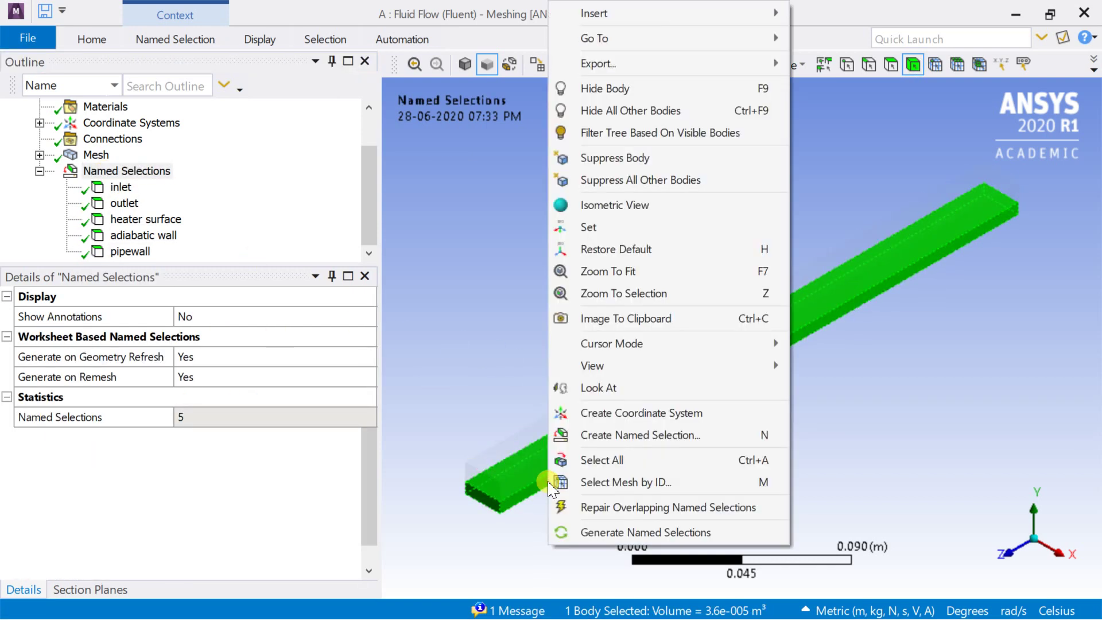
{"action": "left_click", "coordinate": [621, 436]}
{"action": "type", "text": "s"}
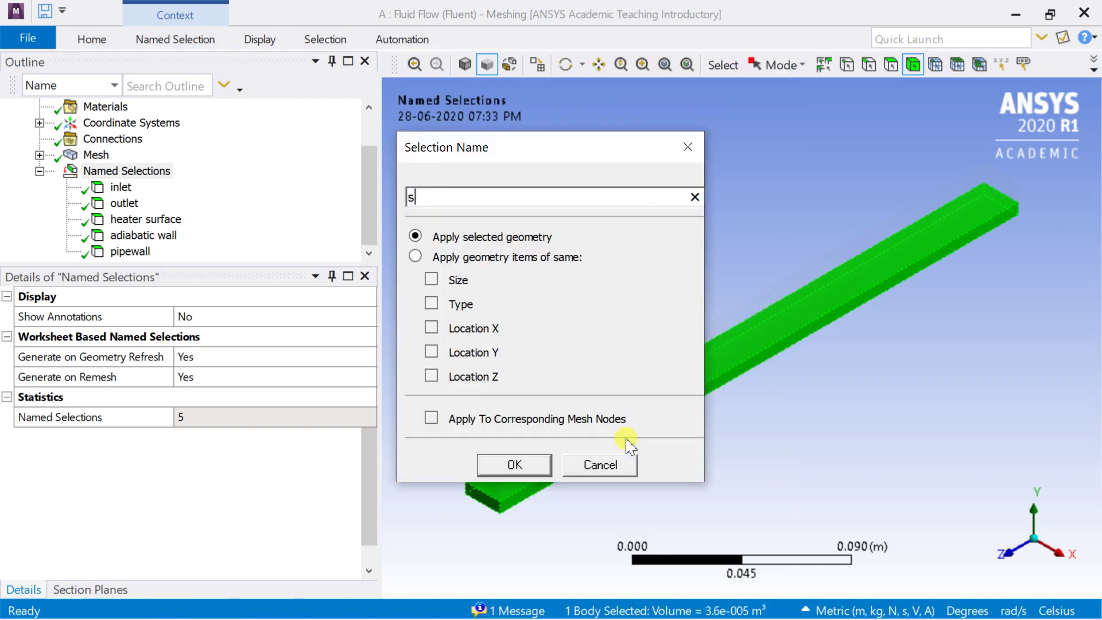
{"action": "type", "text": "olid domain"}
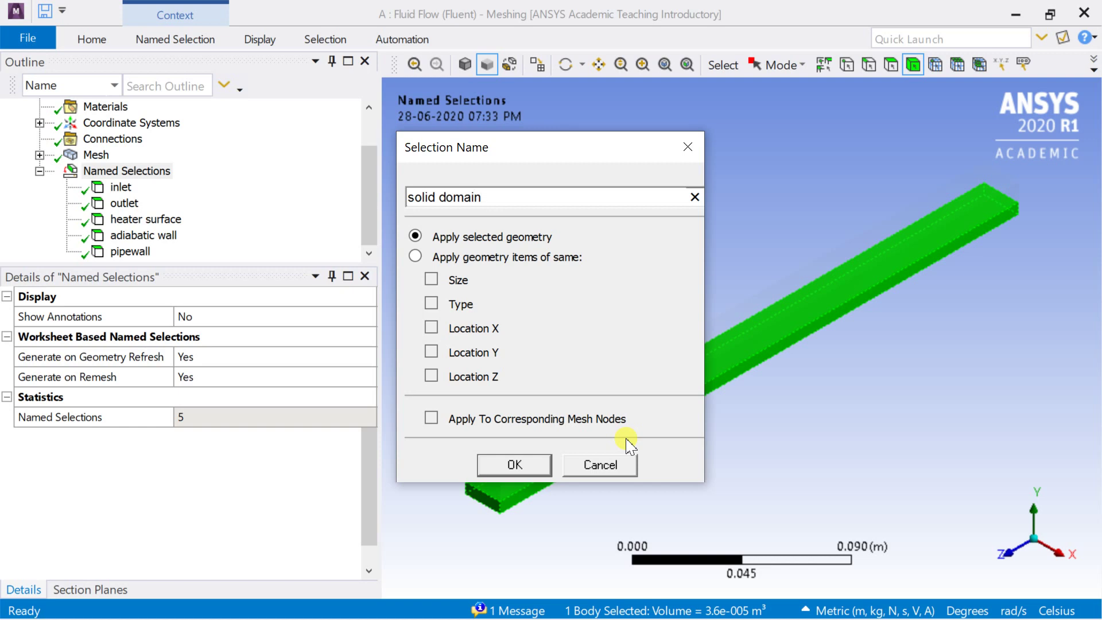
{"action": "key", "text": "Return"}
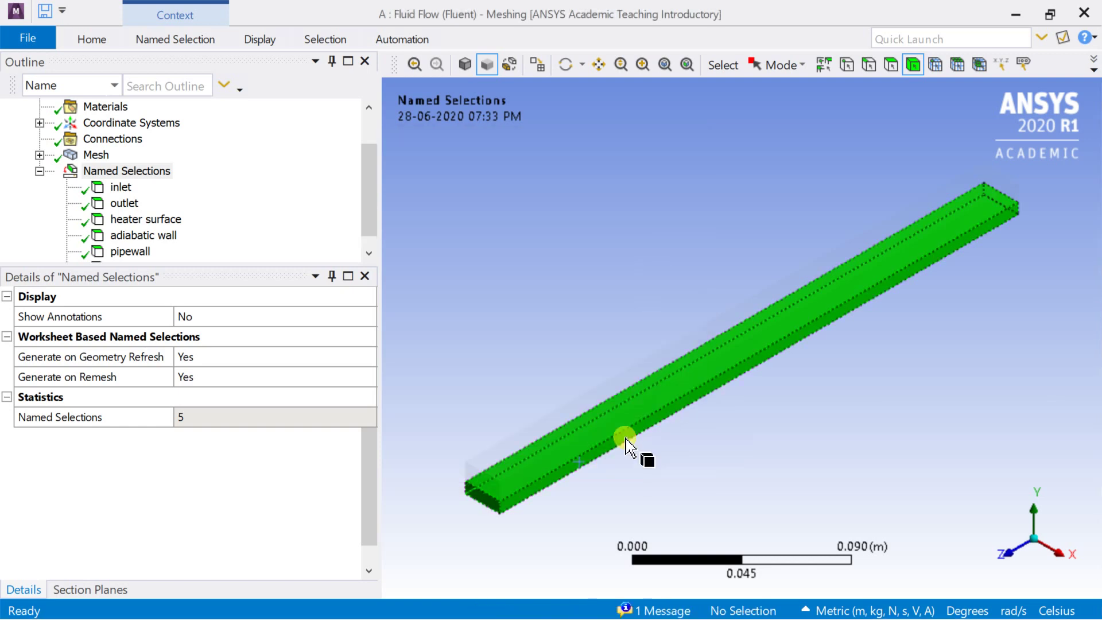
Step: Create a named selection 'fluid_domain' for the inner fluid body
{"action": "left_click", "coordinate": [529, 450]}
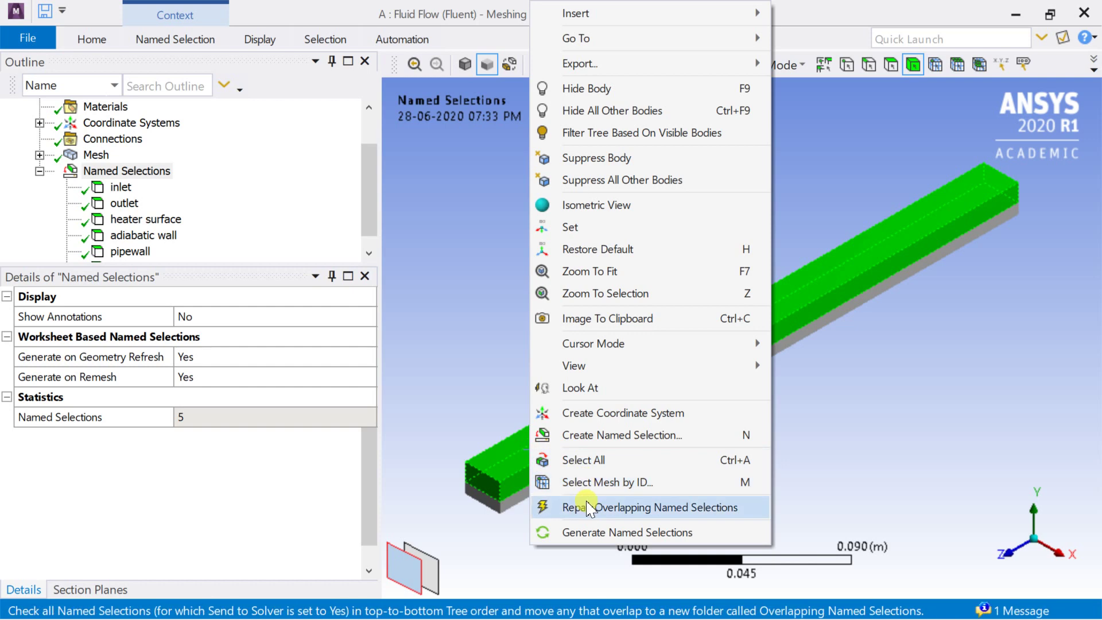
{"action": "left_click", "coordinate": [618, 436]}
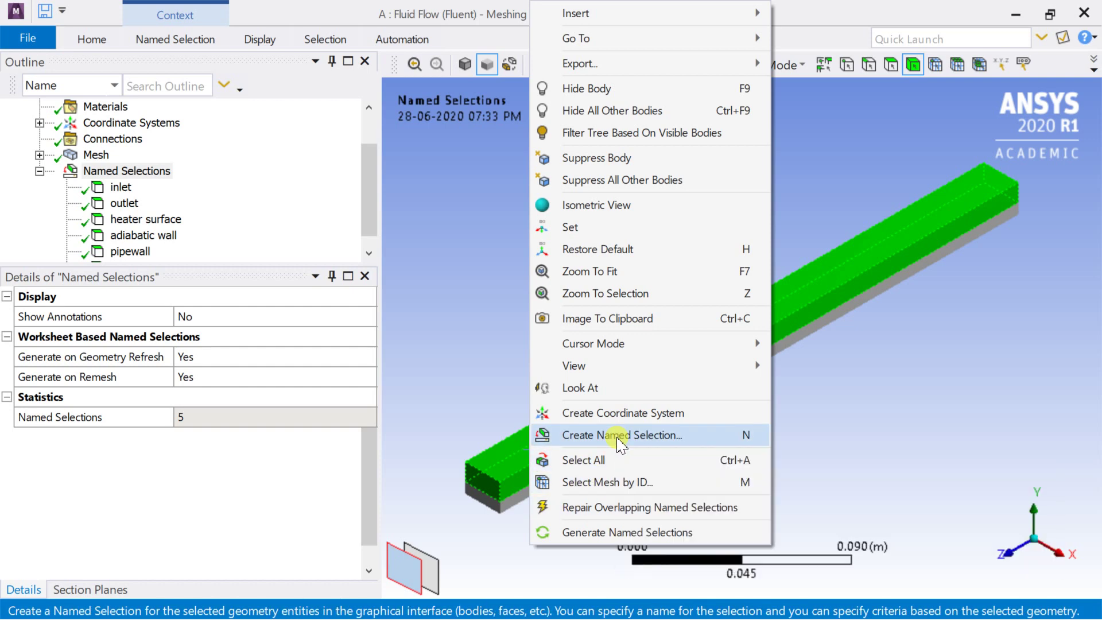
{"action": "type", "text": "fluid_domain"}
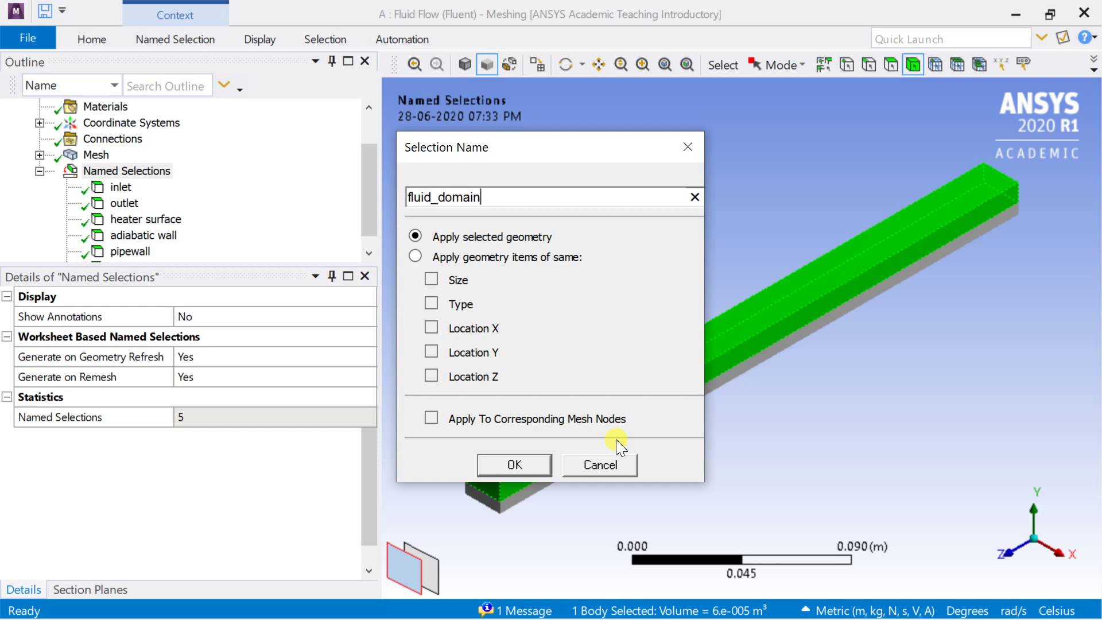
{"action": "key", "text": "Return"}
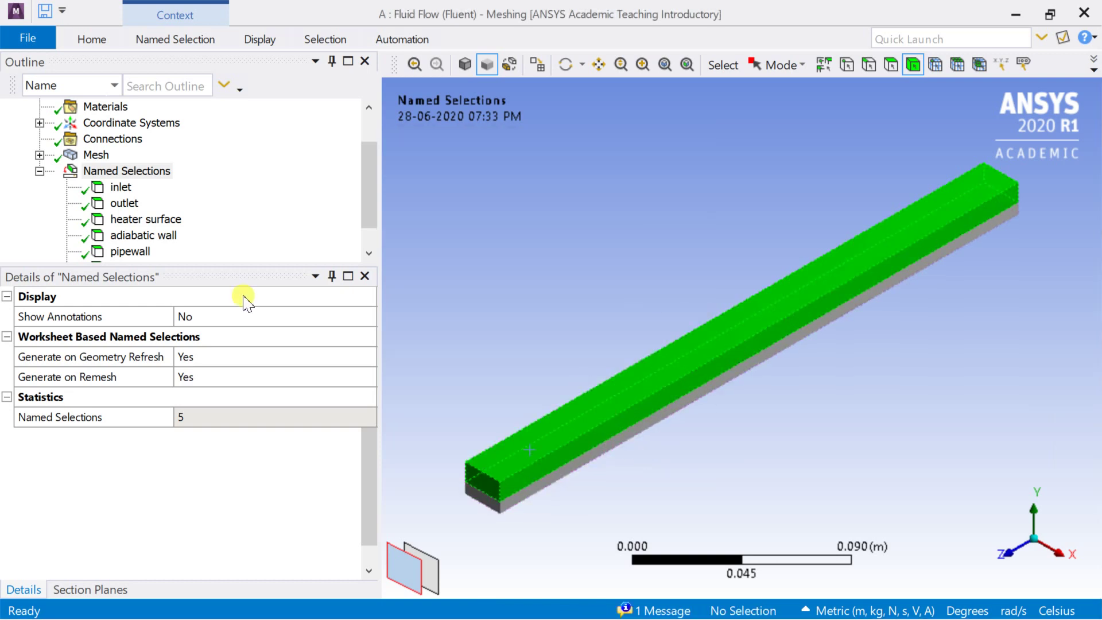
Step: Verify the solid domain and fluid_domain entries in Named Selections
{"action": "scroll", "coordinate": [175, 184], "scroll_direction": "down", "scroll_amount": 1}
{"action": "left_click", "coordinate": [156, 237]}
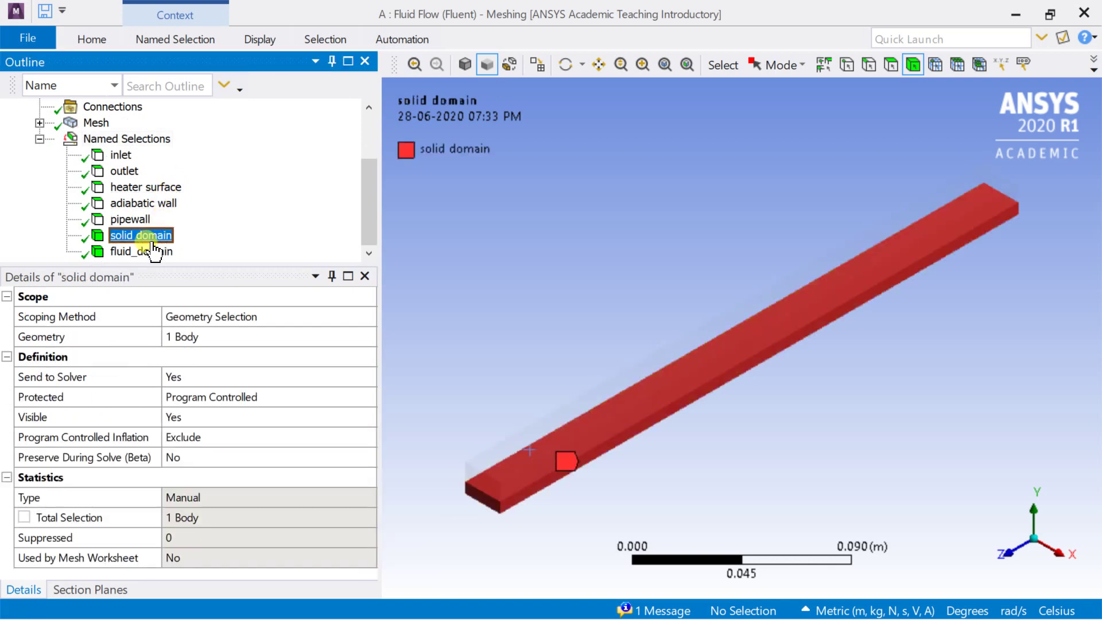
{"action": "left_click", "coordinate": [154, 251]}
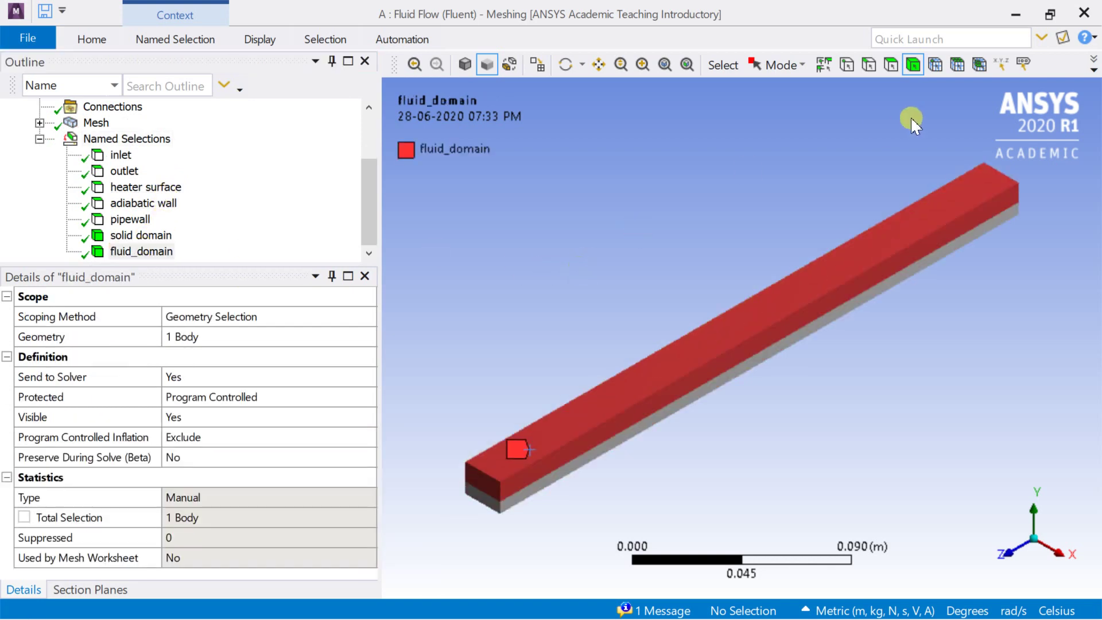
{"action": "left_click", "coordinate": [99, 124]}
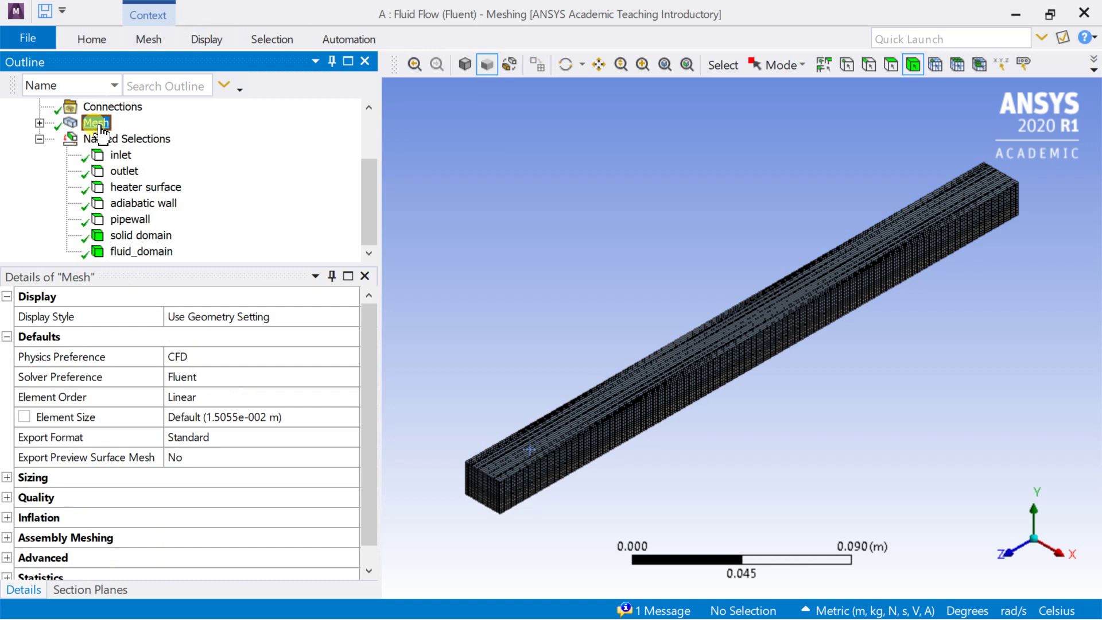
Step: Update the mesh for Fluent, then close ANSYS Meshing after translation succeeds
{"action": "right_click", "coordinate": [101, 126]}
{"action": "left_click", "coordinate": [129, 161]}
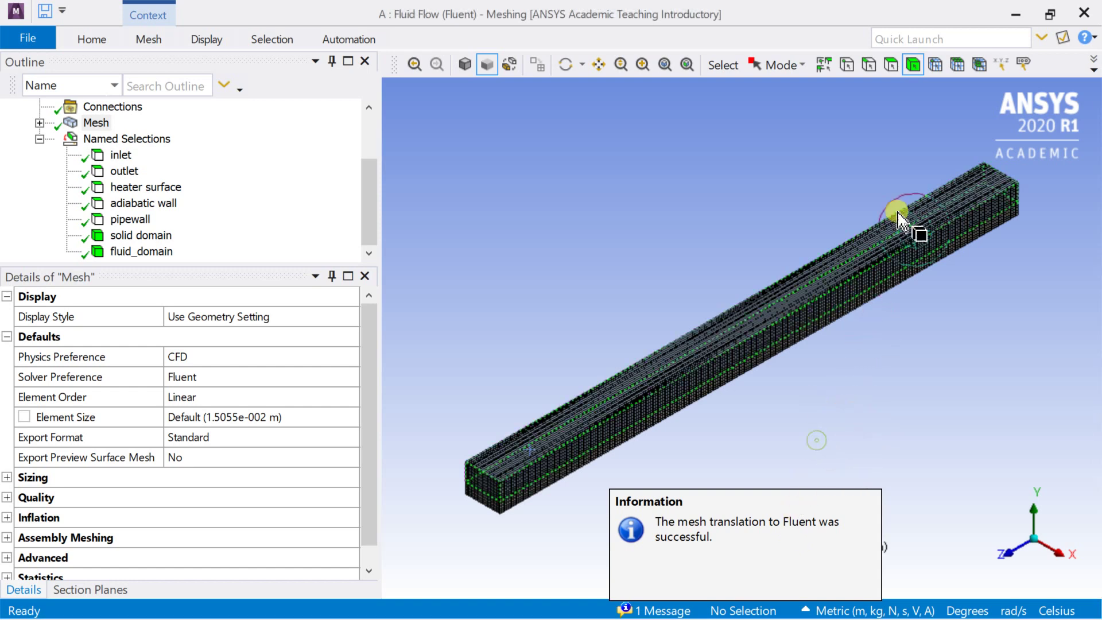
{"action": "left_click", "coordinate": [1085, 10]}
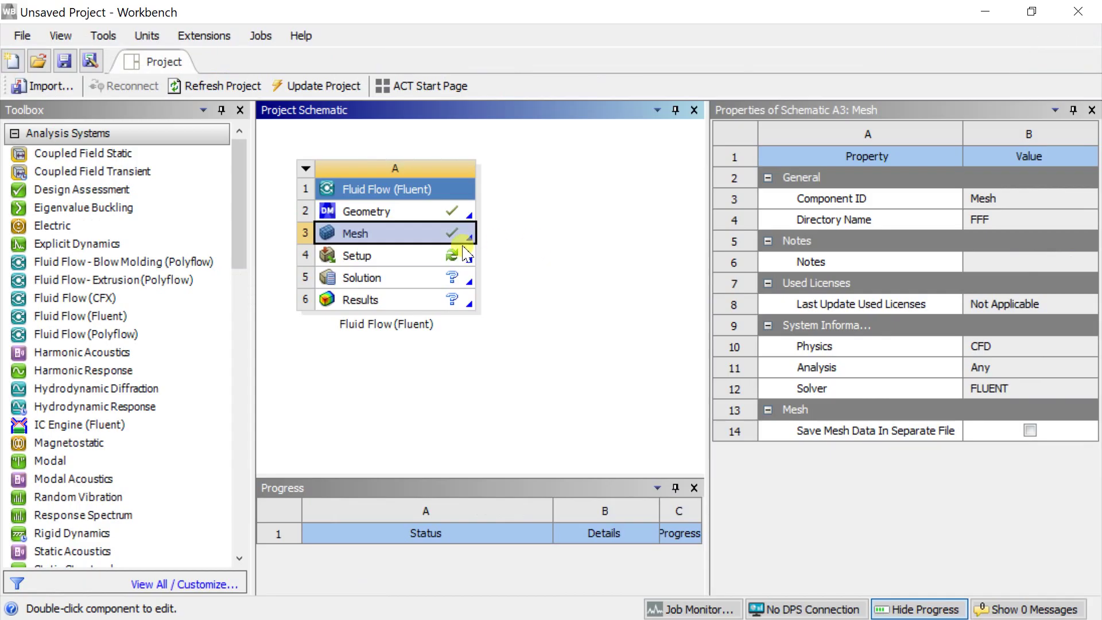
Step: Launch Fluent from the Setup cell in 3D double-precision mode
{"action": "left_click", "coordinate": [394, 258]}
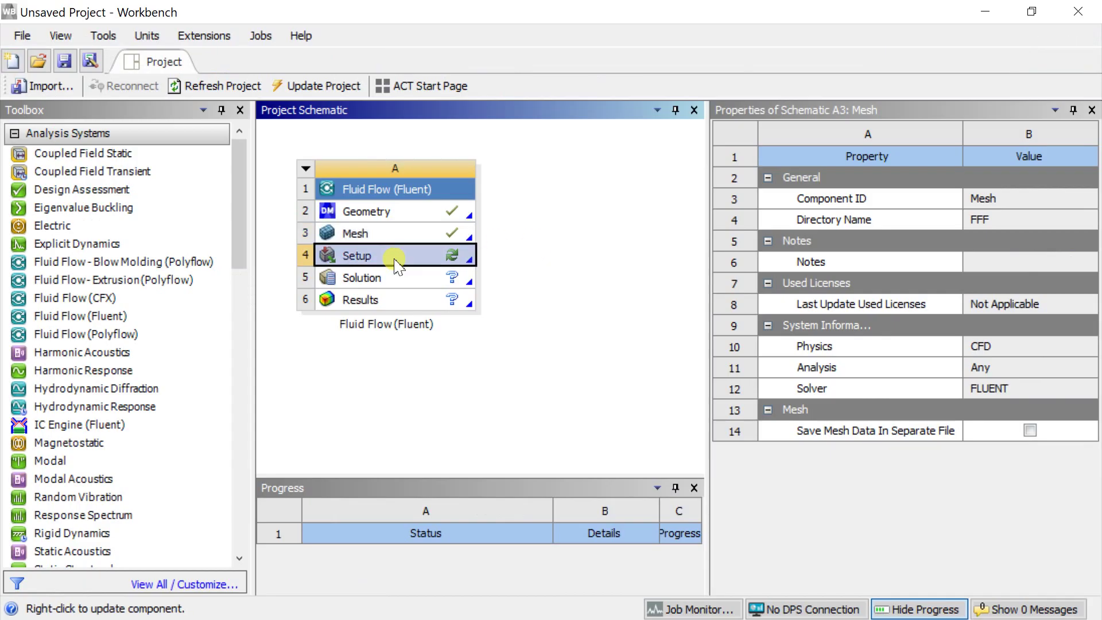
{"action": "right_click", "coordinate": [396, 267]}
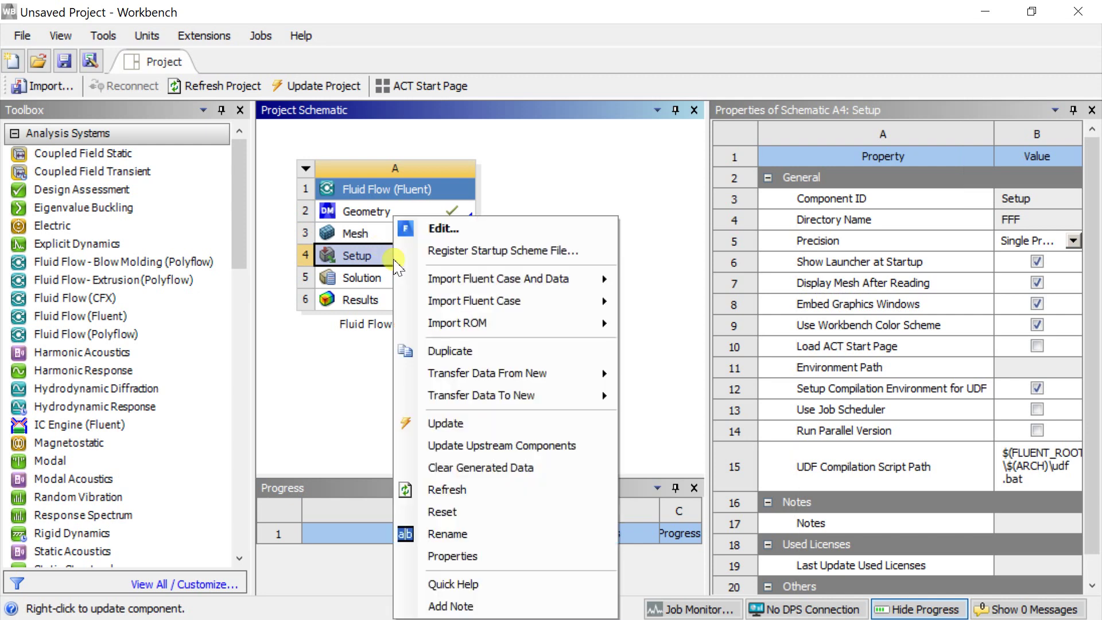
{"action": "left_click", "coordinate": [440, 231]}
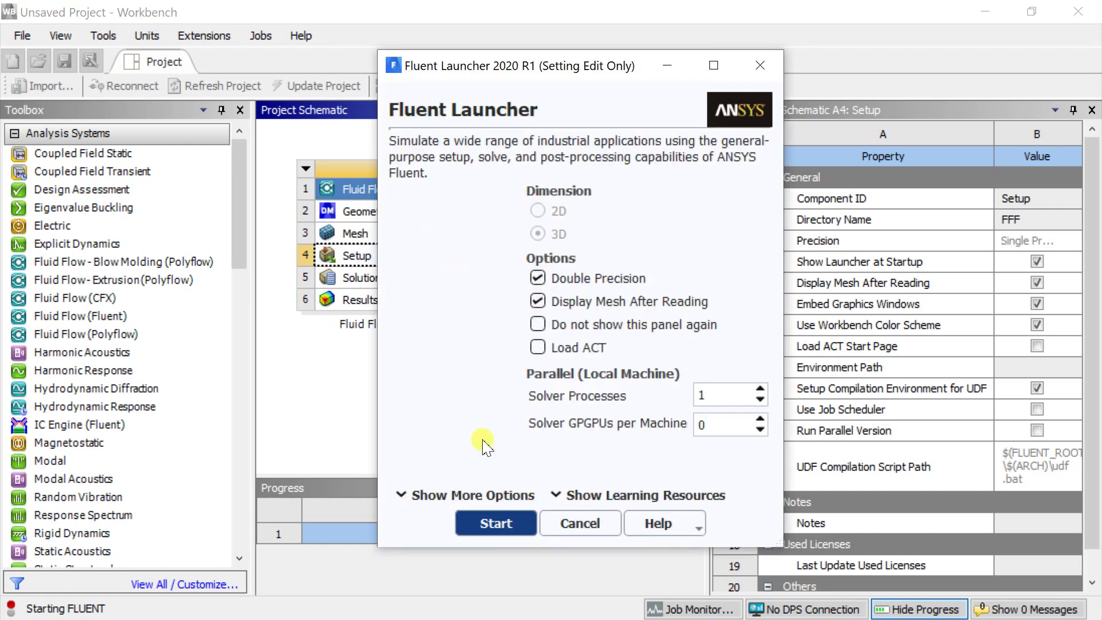
{"action": "left_click", "coordinate": [497, 525]}
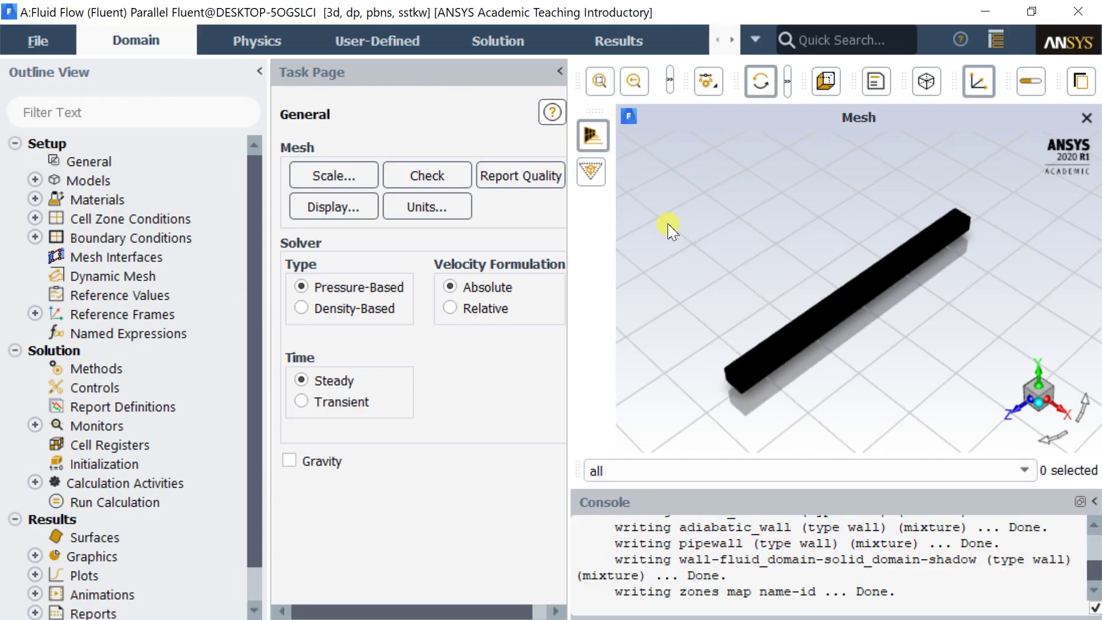
Step: Check the mesh and read its volumes: minimum 1.03e-09 m³, total 9.6e-05 m³
{"action": "left_click", "coordinate": [440, 179]}
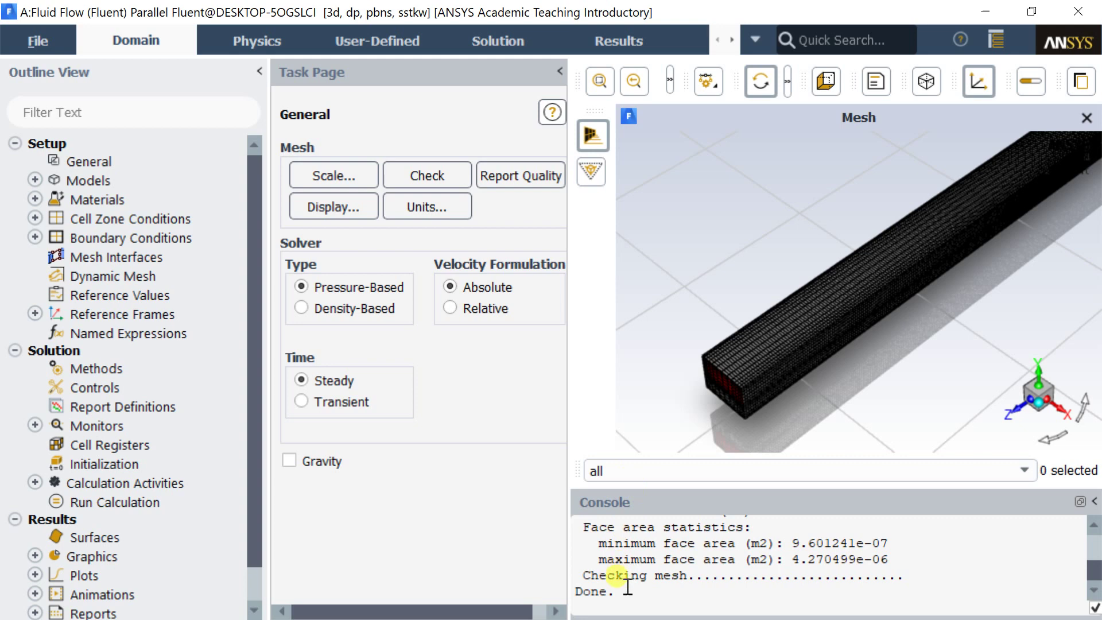
{"action": "scroll", "coordinate": [623, 572], "scroll_direction": "up", "scroll_amount": 2}
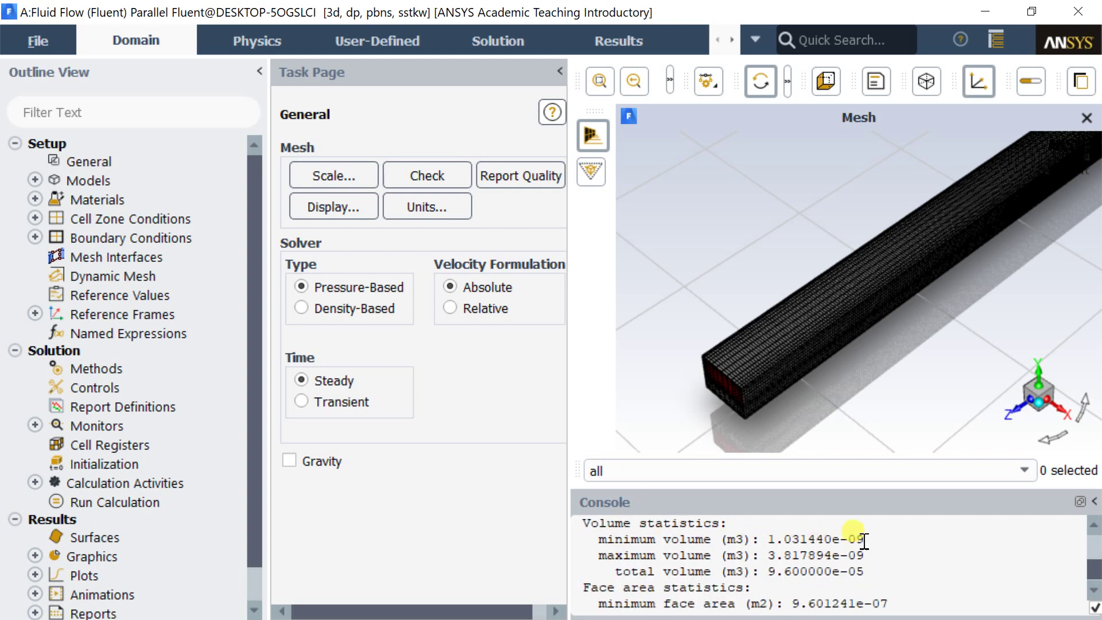
{"action": "left_click_drag", "start_coordinate": [864, 540], "coordinate": [583, 533]}
{"action": "left_click", "coordinate": [534, 514]}
Step: Turn on the energy equation
{"action": "double_click", "coordinate": [123, 183]}
{"action": "left_click", "coordinate": [379, 202]}
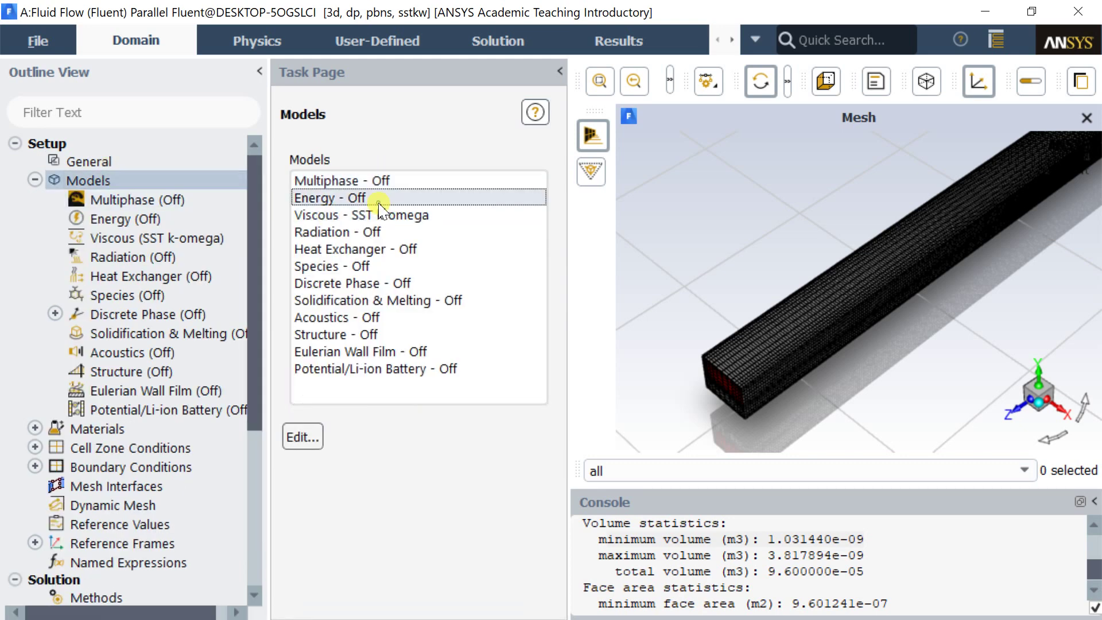
{"action": "double_click", "coordinate": [378, 202]}
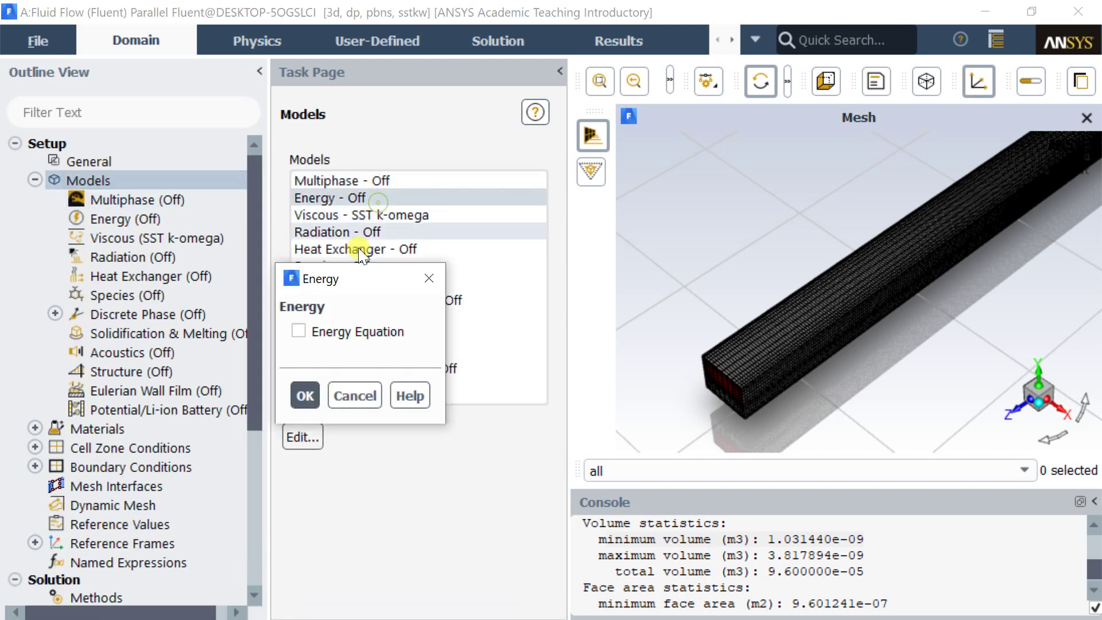
{"action": "left_click", "coordinate": [305, 395]}
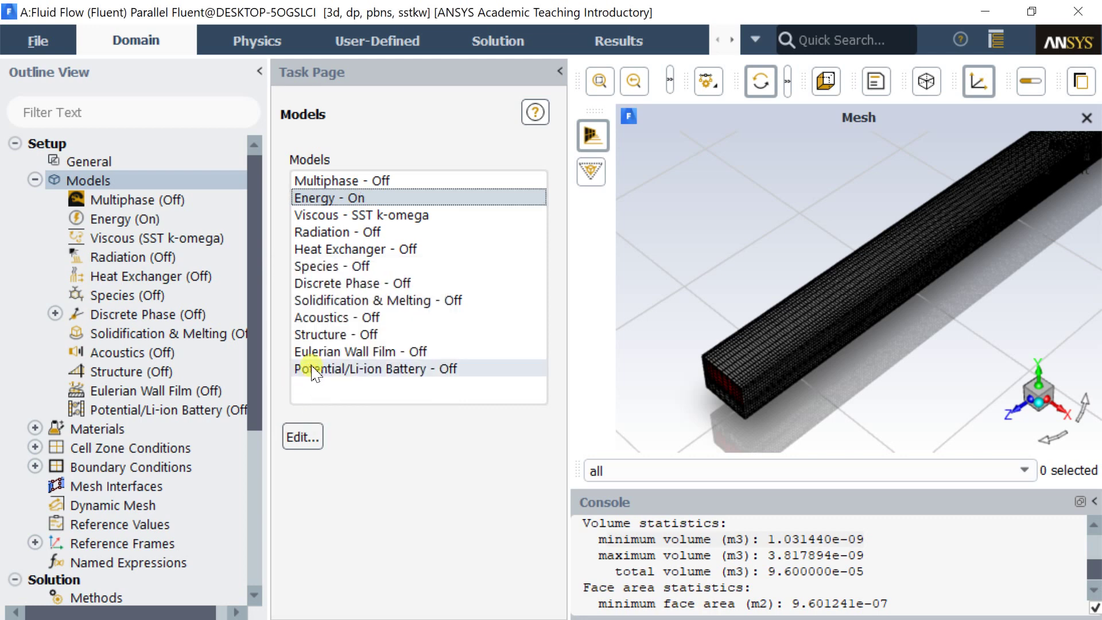
Step: Switch the viscous model from SST k-omega to Laminar
{"action": "left_click", "coordinate": [393, 214]}
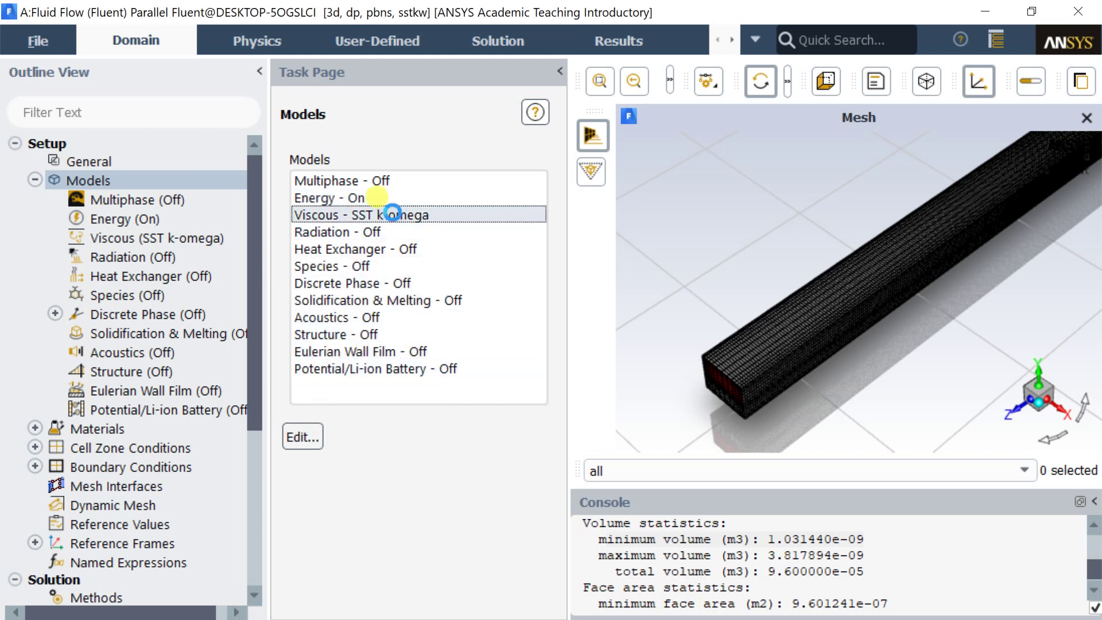
{"action": "double_click", "coordinate": [392, 214]}
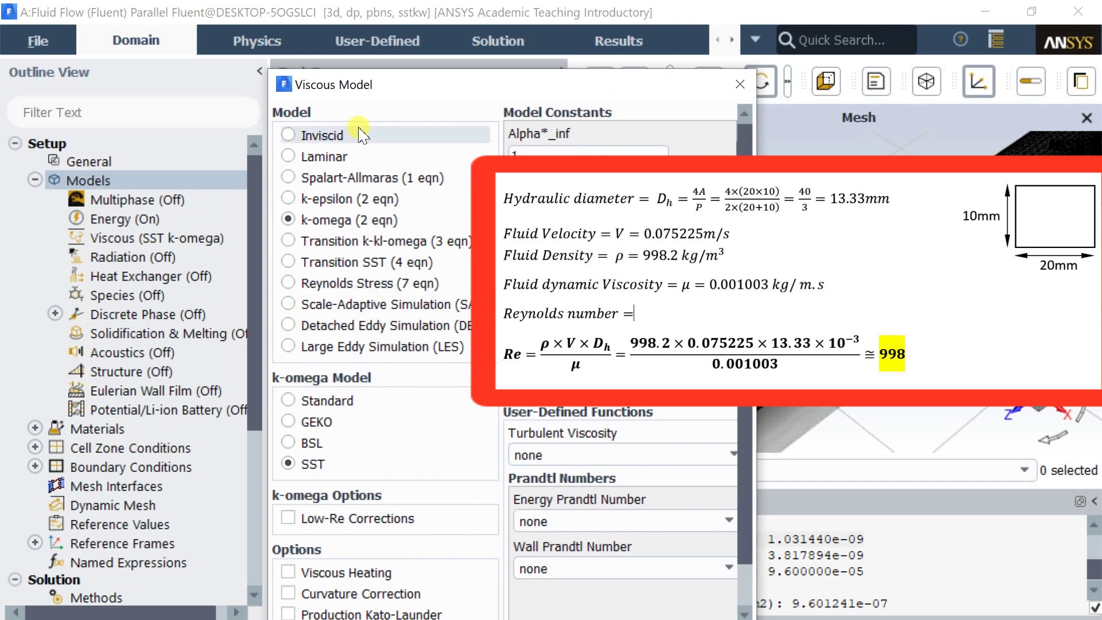
{"action": "left_click", "coordinate": [345, 157]}
{"action": "left_click", "coordinate": [336, 472]}
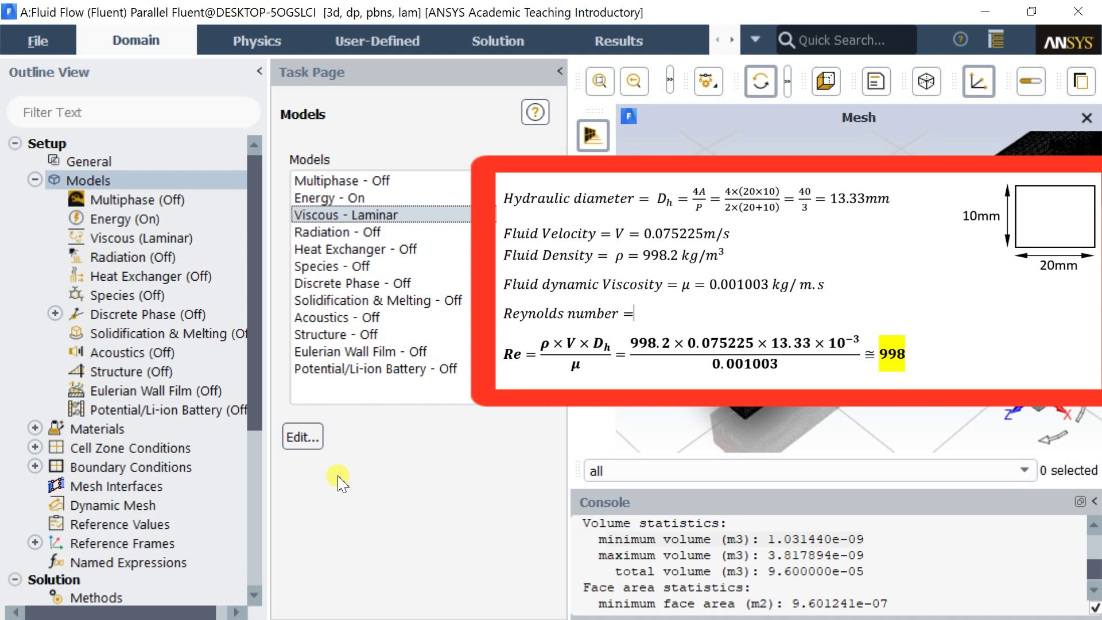
{"action": "left_click", "coordinate": [35, 179]}
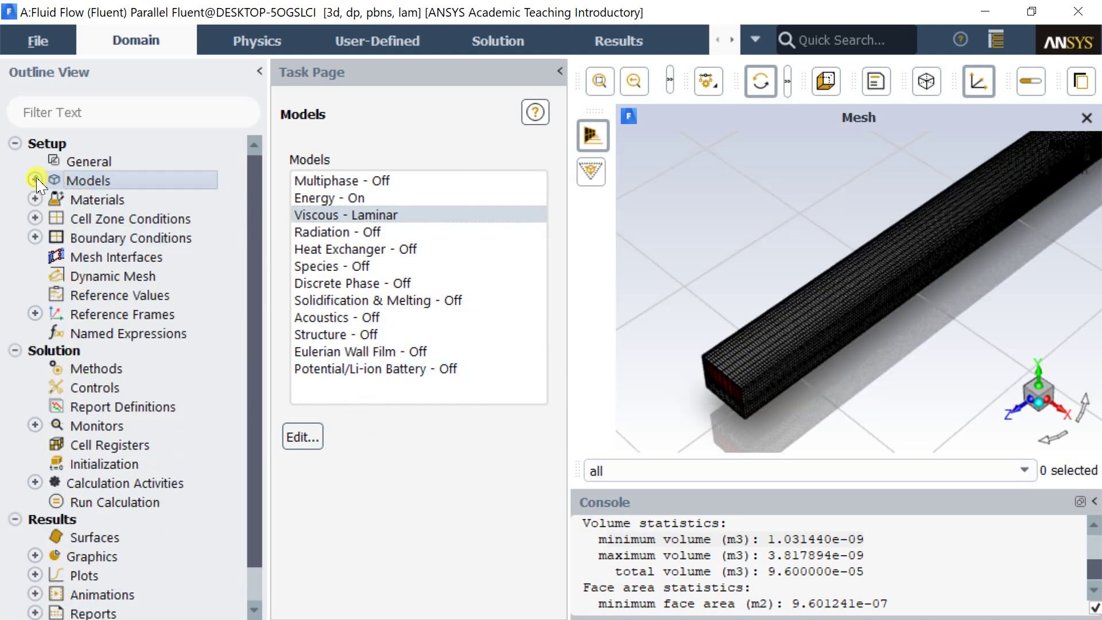
Step: Open the air material editor and the Fluent materials database
{"action": "double_click", "coordinate": [92, 199]}
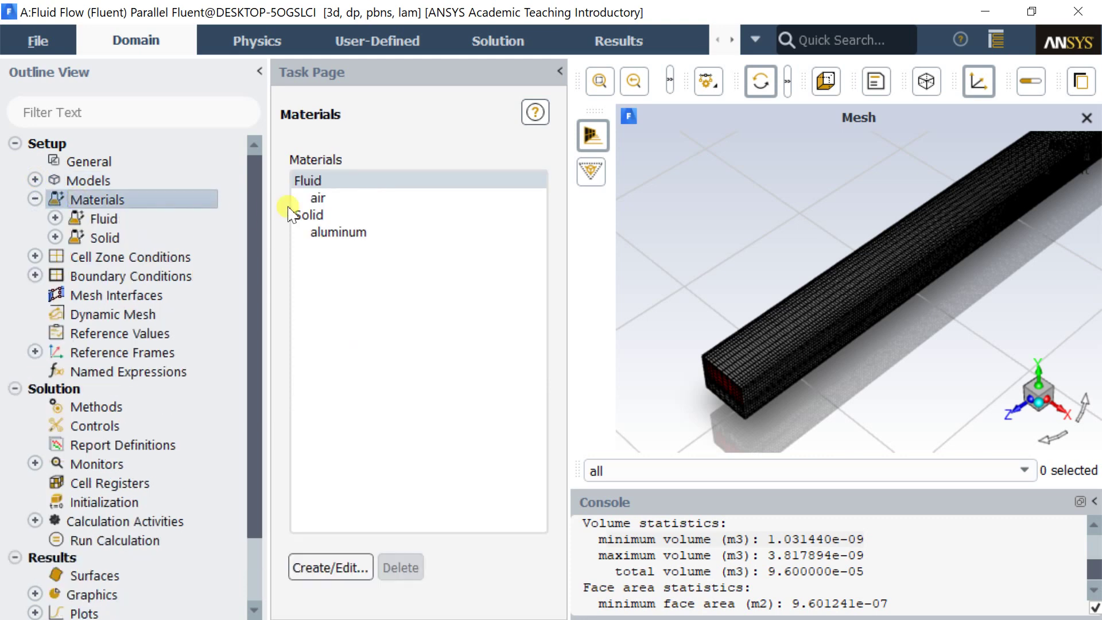
{"action": "double_click", "coordinate": [332, 181]}
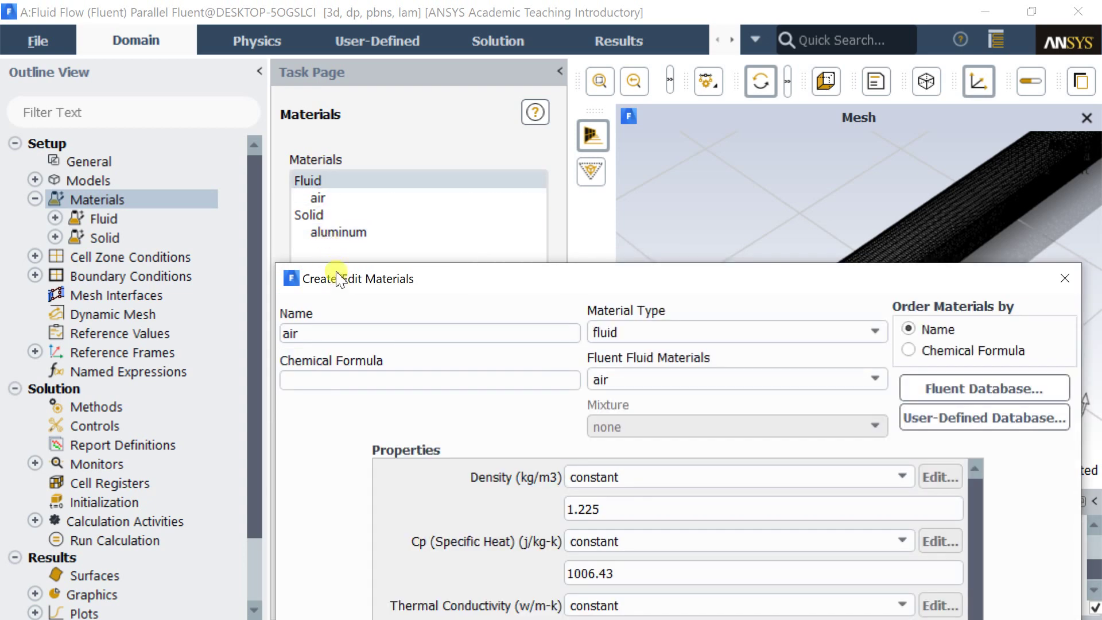
{"action": "mouse_move", "coordinate": [342, 284]}
{"action": "left_mouse_down"}
{"action": "mouse_move", "coordinate": [172, 40]}
{"action": "mouse_move", "coordinate": [163, 62]}
{"action": "left_mouse_up"}
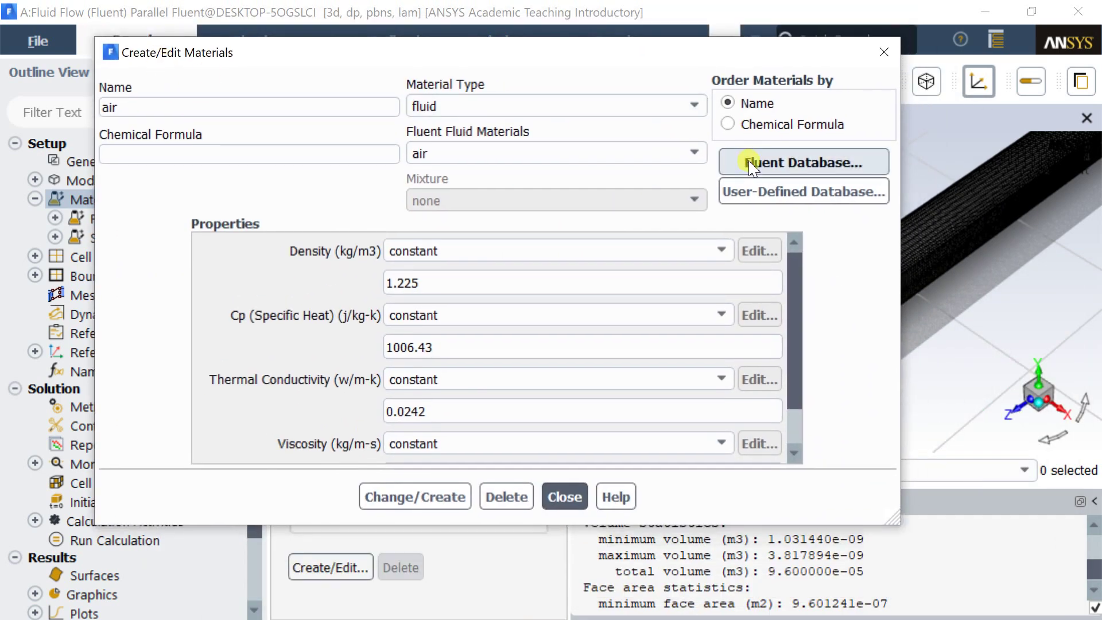
{"action": "left_click", "coordinate": [751, 165]}
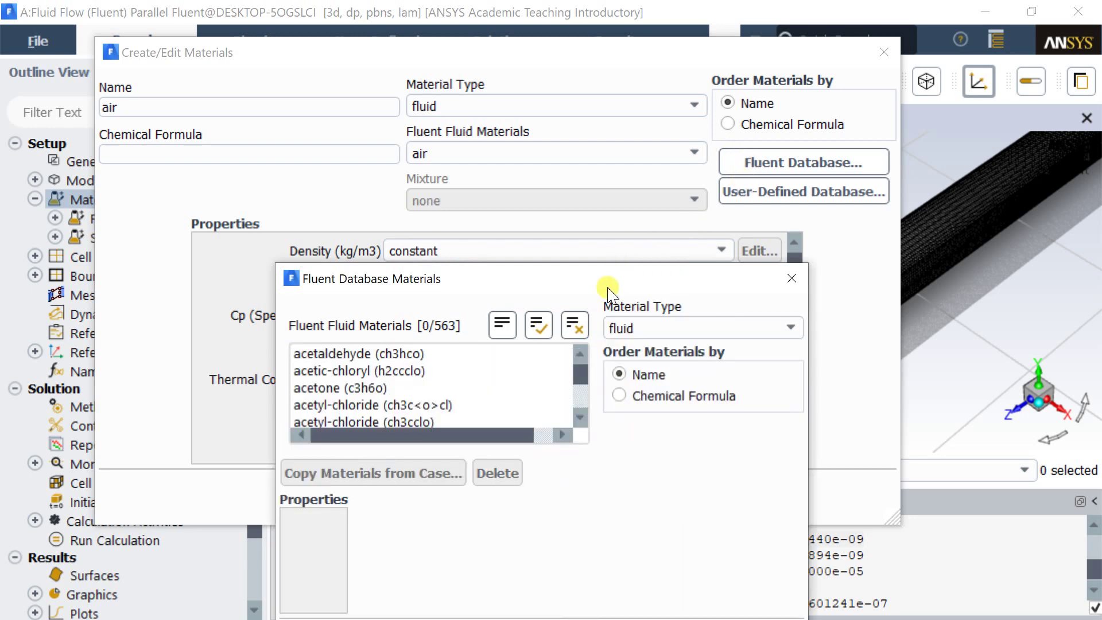
{"action": "left_click_drag", "start_coordinate": [598, 285], "coordinate": [538, 103]}
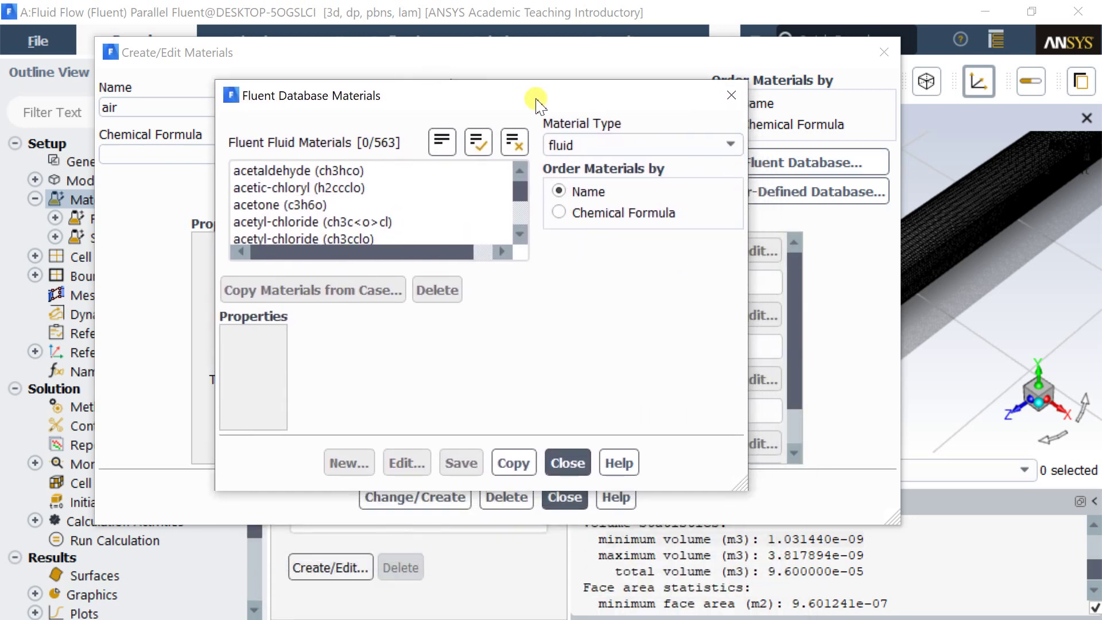
Step: Copy water-liquid (density 998.2, viscosity 0.001003) from the database into the case materials
{"action": "scroll", "coordinate": [362, 230], "scroll_direction": "down", "scroll_amount": 10}
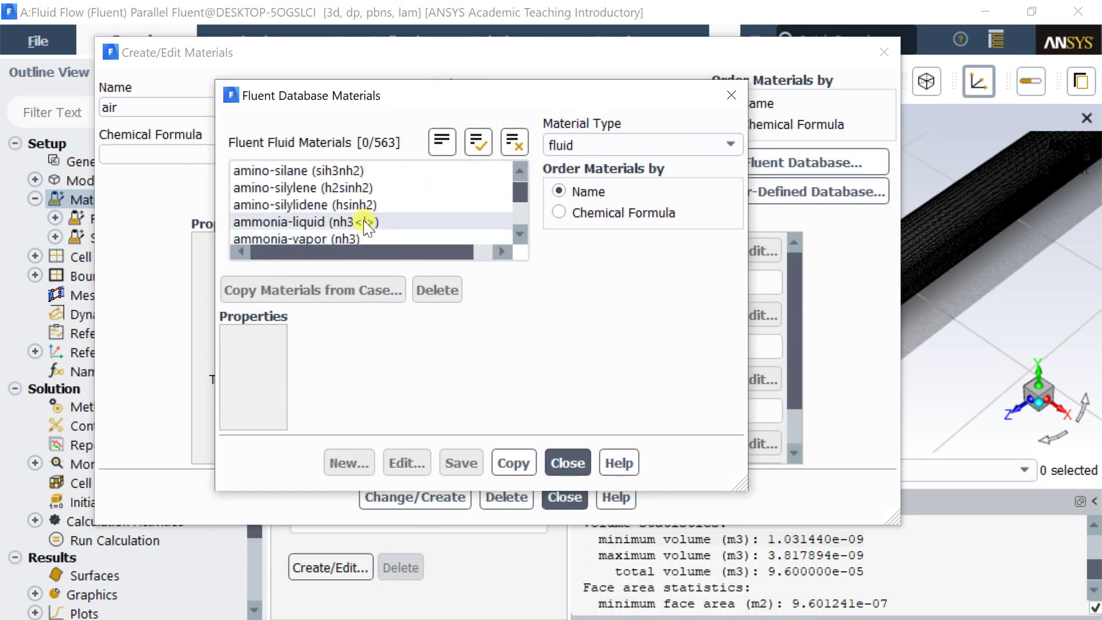
{"action": "scroll", "coordinate": [402, 209], "scroll_direction": "down", "scroll_amount": 15}
{"action": "left_click_drag", "start_coordinate": [524, 189], "coordinate": [524, 230]}
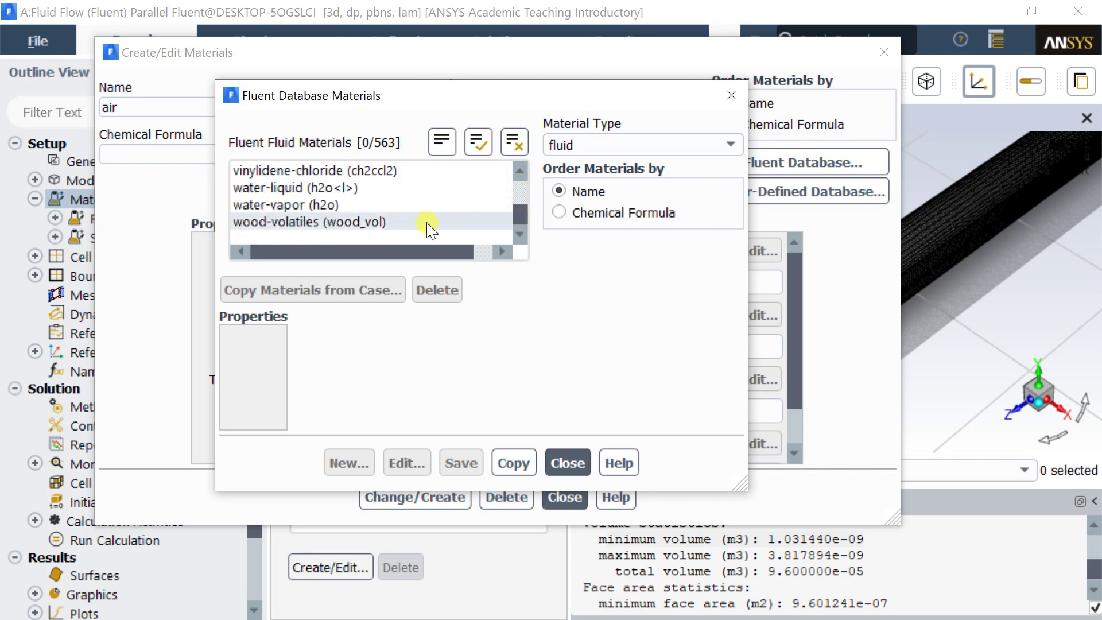
{"action": "left_click", "coordinate": [368, 187]}
{"action": "left_click_drag", "start_coordinate": [377, 96], "coordinate": [364, 29]}
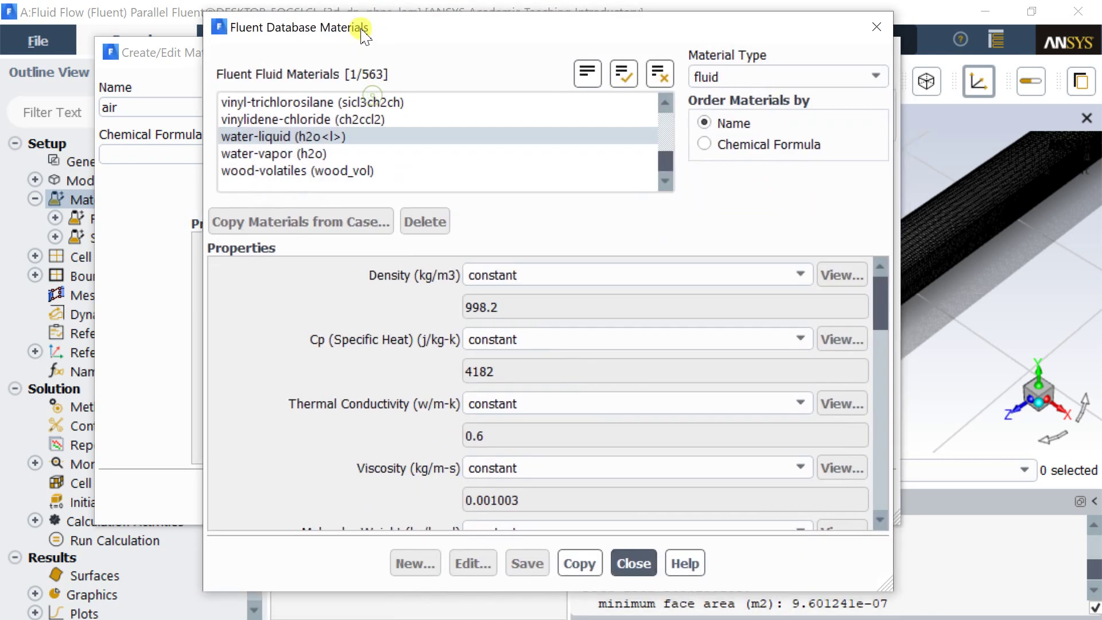
{"action": "left_click", "coordinate": [583, 565]}
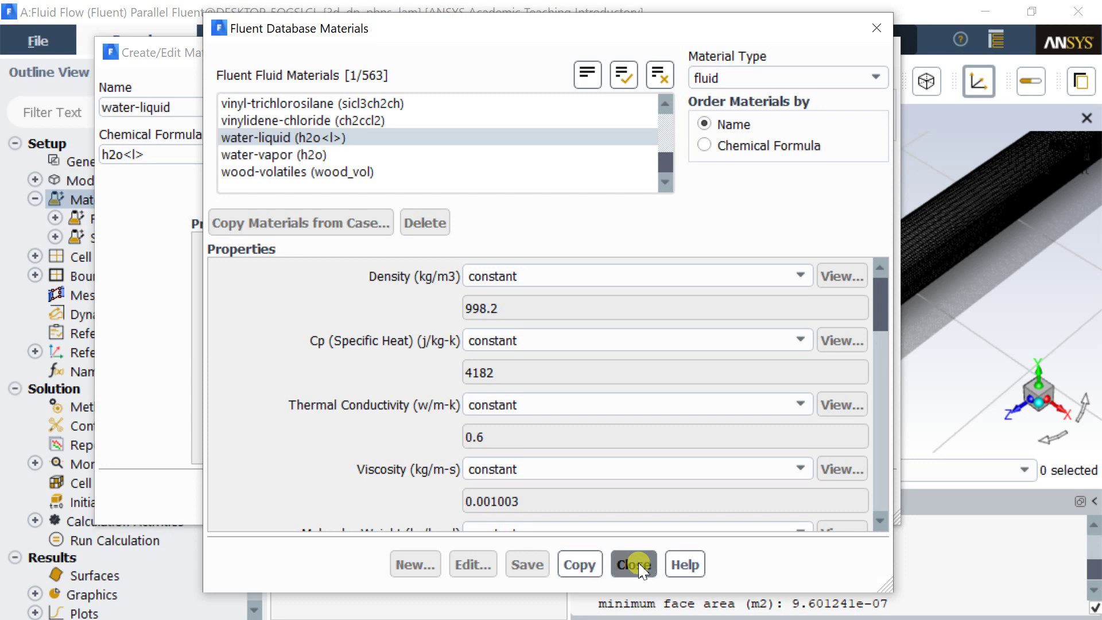
{"action": "left_click", "coordinate": [631, 565]}
{"action": "left_click", "coordinate": [439, 502]}
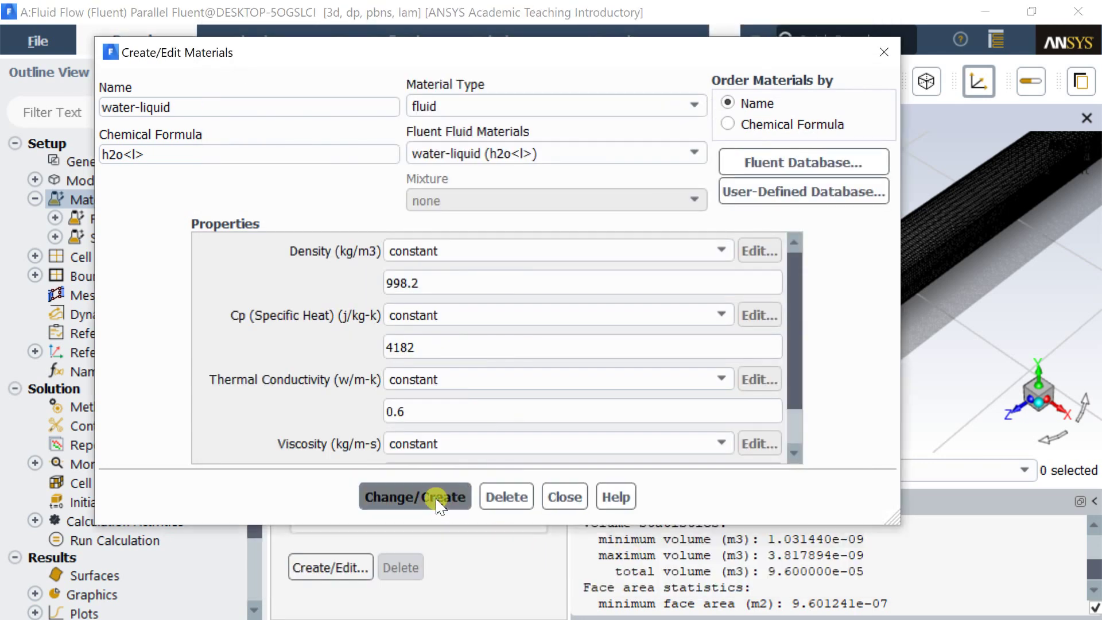
{"action": "left_click", "coordinate": [558, 497]}
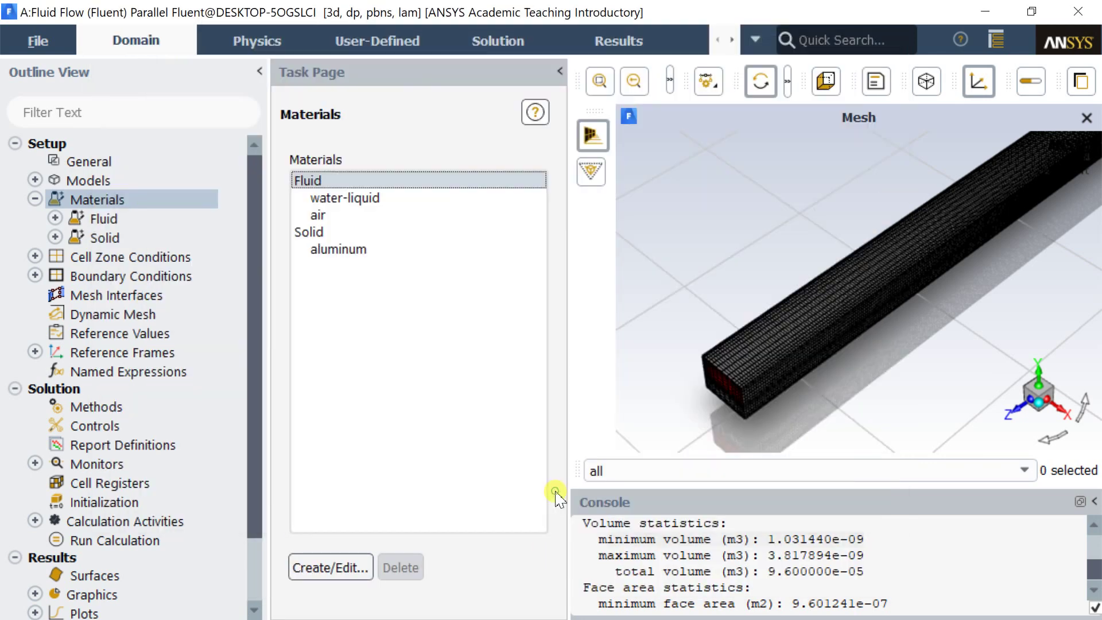
Step: Set the fluid_domain cell zone material to water-liquid
{"action": "double_click", "coordinate": [171, 260]}
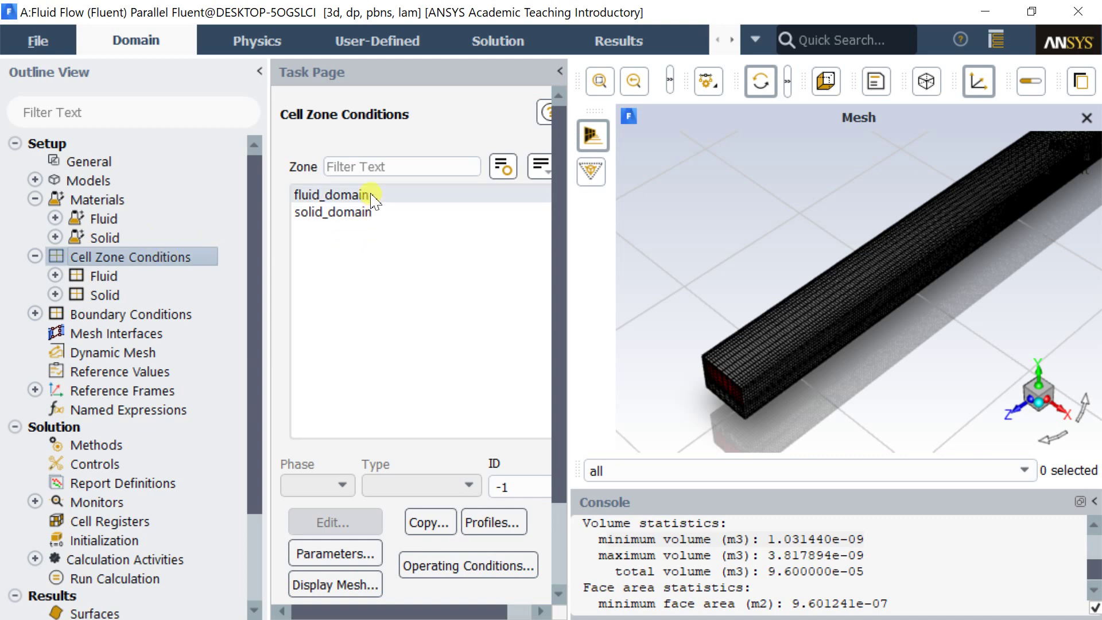
{"action": "left_click", "coordinate": [375, 197]}
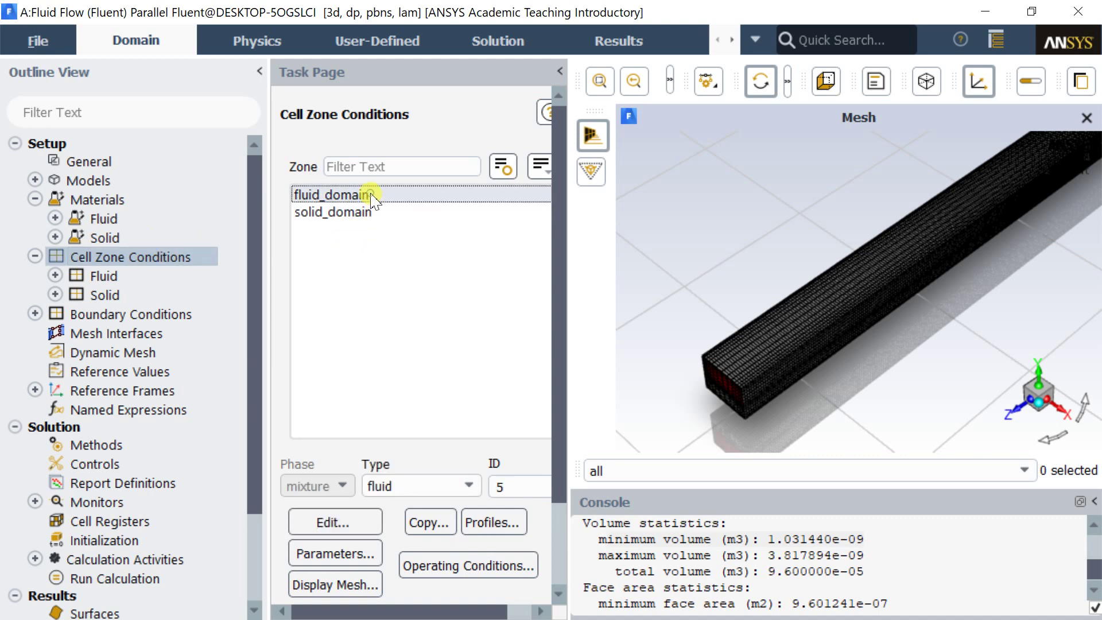
{"action": "left_click", "coordinate": [348, 521]}
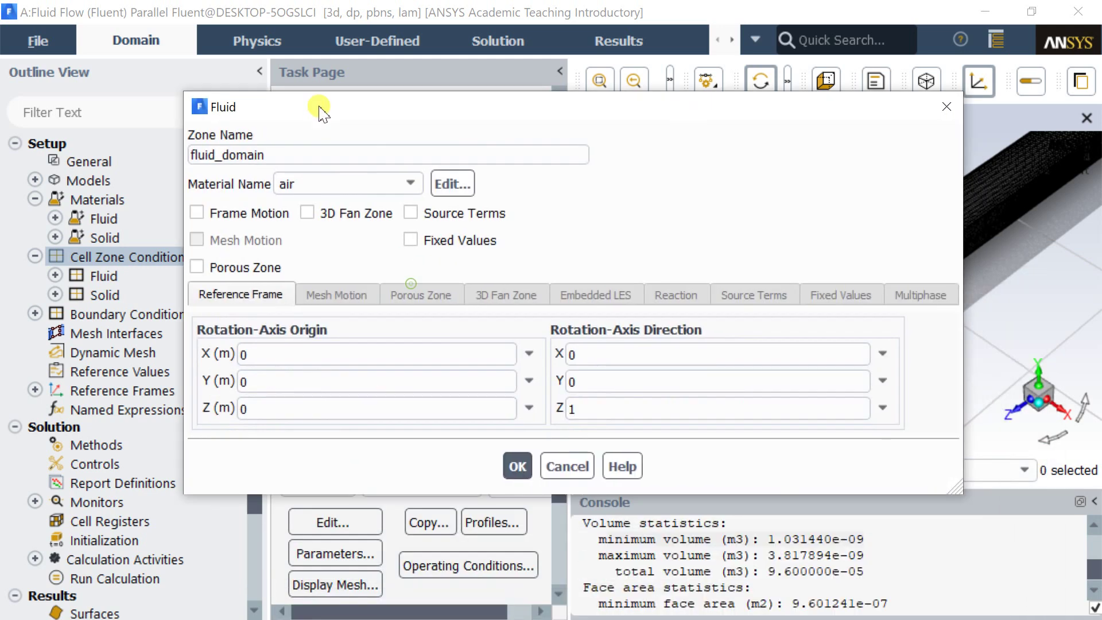
{"action": "left_click", "coordinate": [301, 161]}
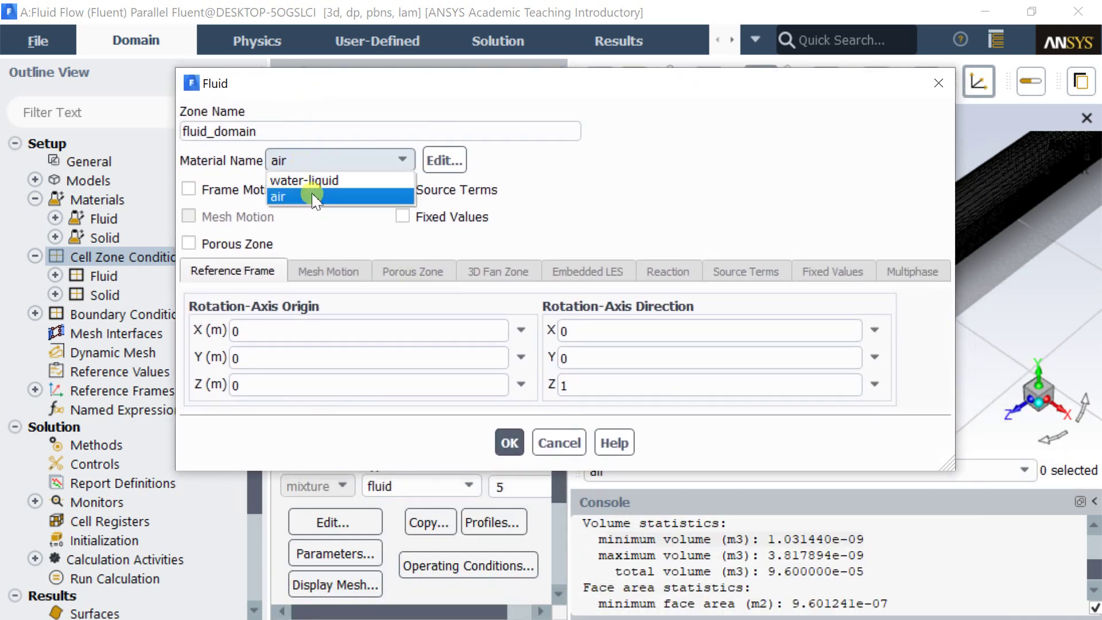
{"action": "left_click", "coordinate": [308, 182]}
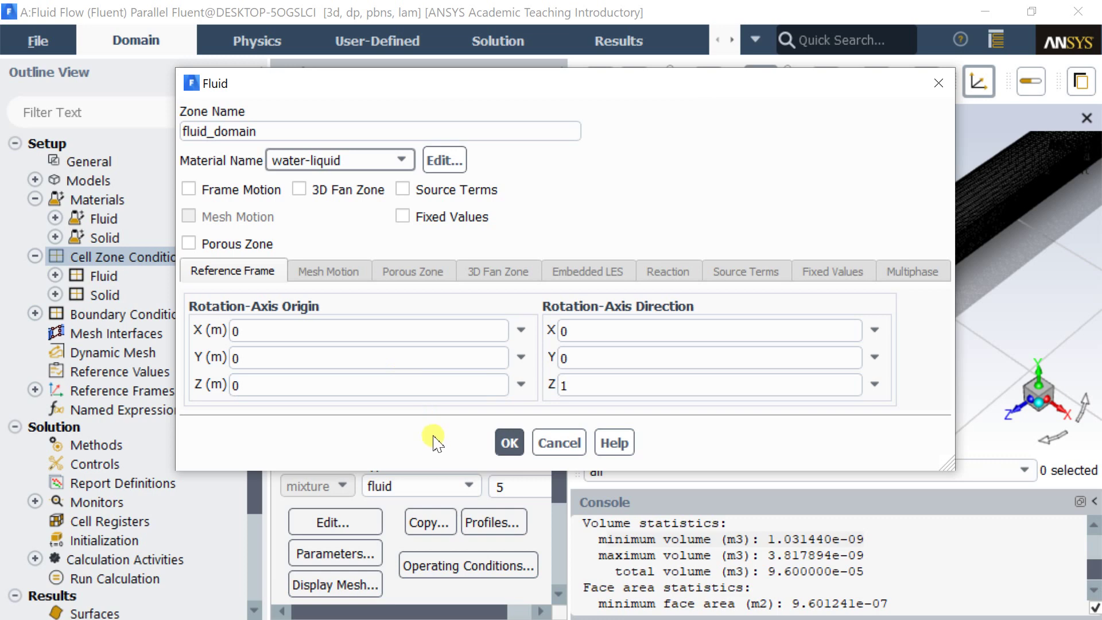
{"action": "left_click", "coordinate": [505, 445]}
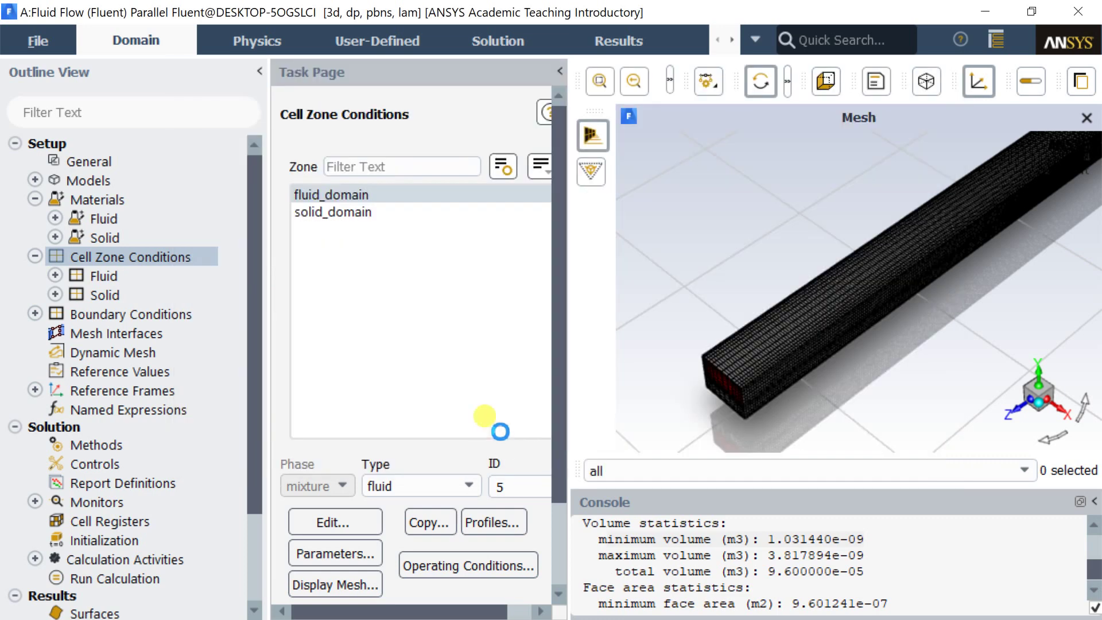
Step: Keep aluminum as the solid_domain material and bring up the boundary conditions
{"action": "left_click", "coordinate": [313, 212]}
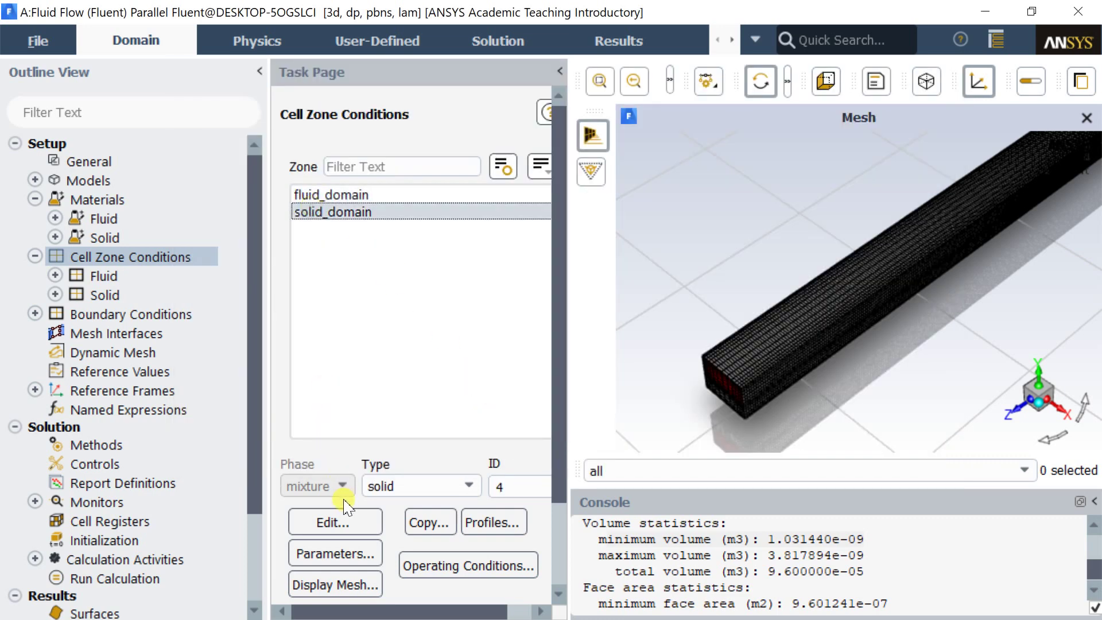
{"action": "left_click", "coordinate": [339, 521]}
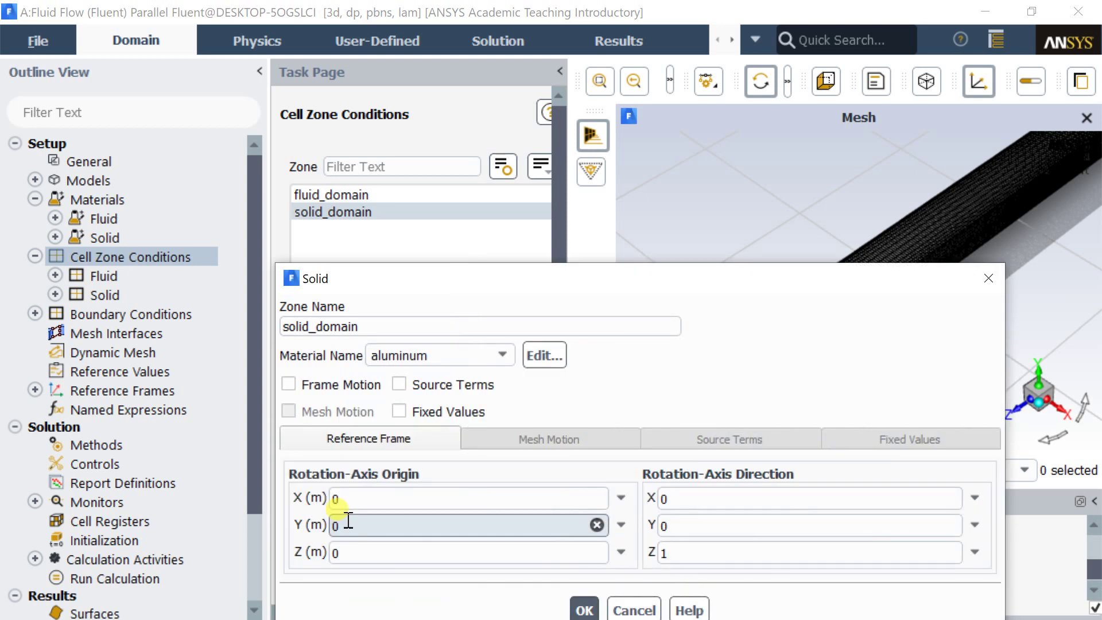
{"action": "left_click_drag", "start_coordinate": [431, 287], "coordinate": [405, 112]}
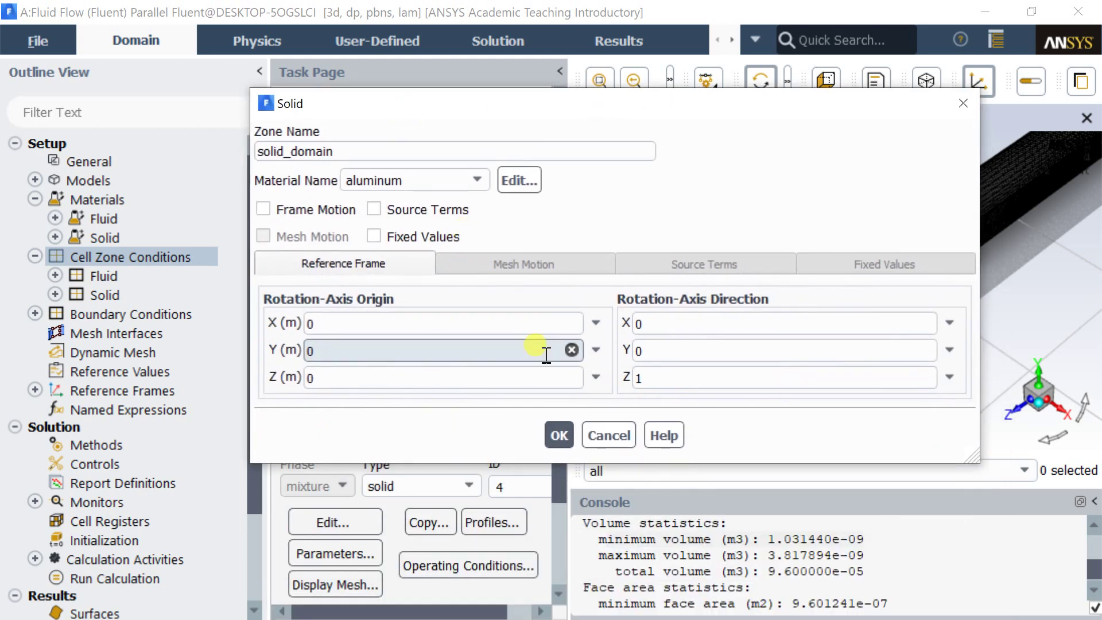
{"action": "left_click", "coordinate": [559, 436]}
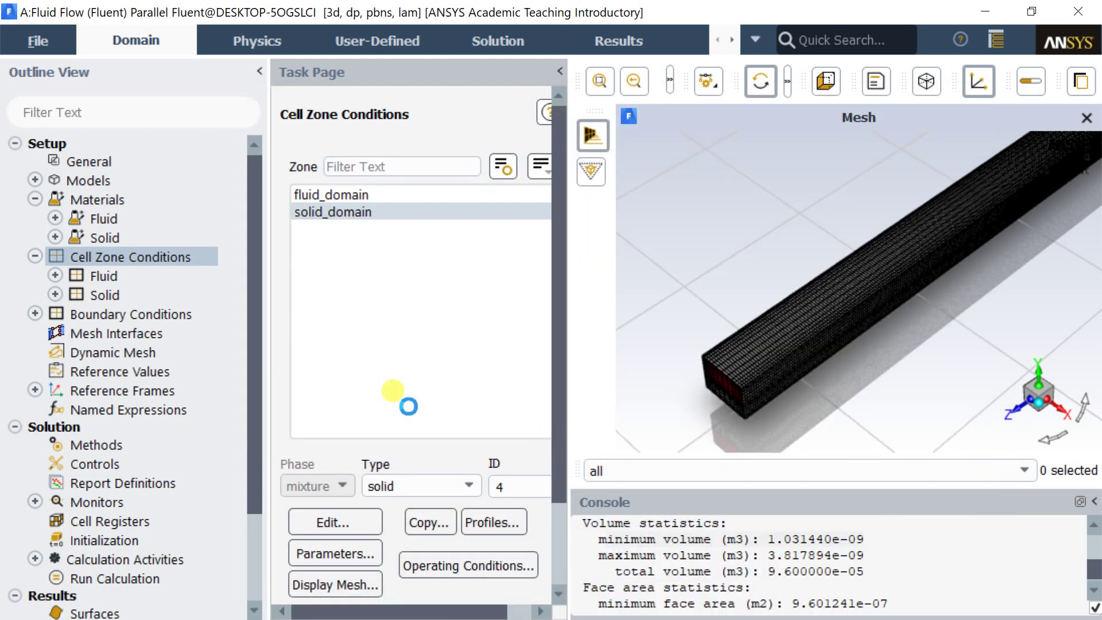
{"action": "double_click", "coordinate": [187, 314]}
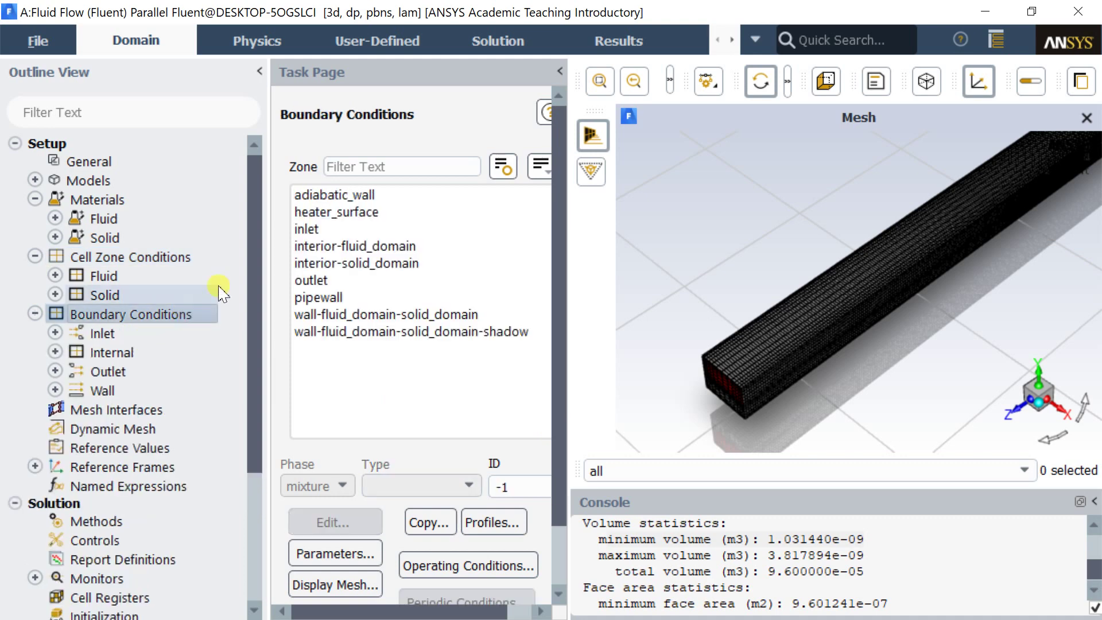
Step: Set the inlet velocity magnitude to 0.075225 m/s, keeping its temperature at 300 K
{"action": "left_click", "coordinate": [537, 168]}
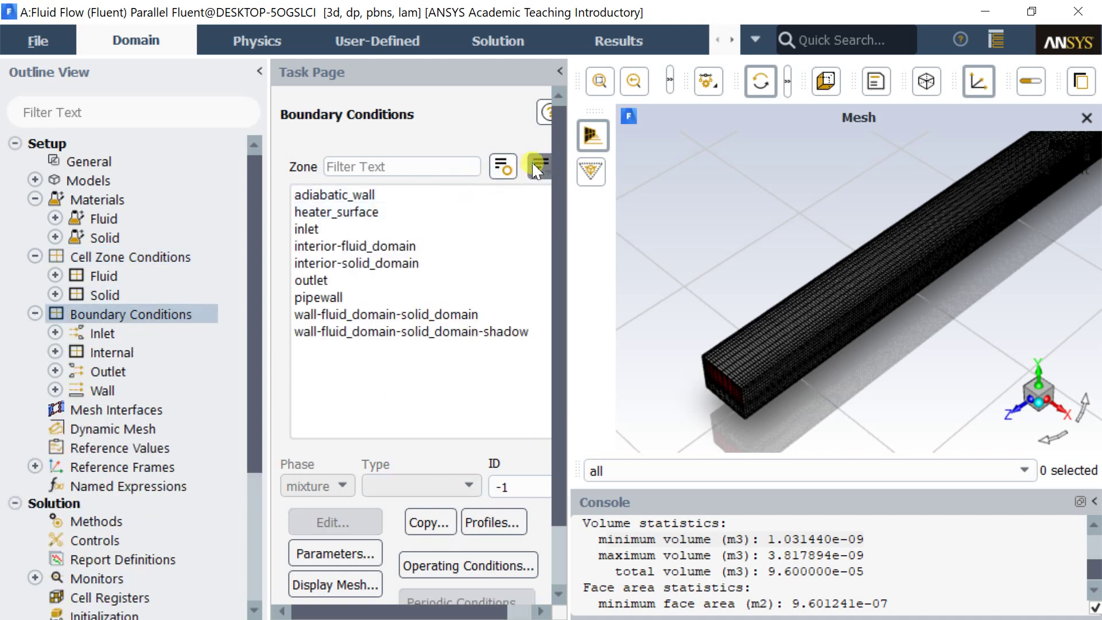
{"action": "left_click", "coordinate": [540, 269]}
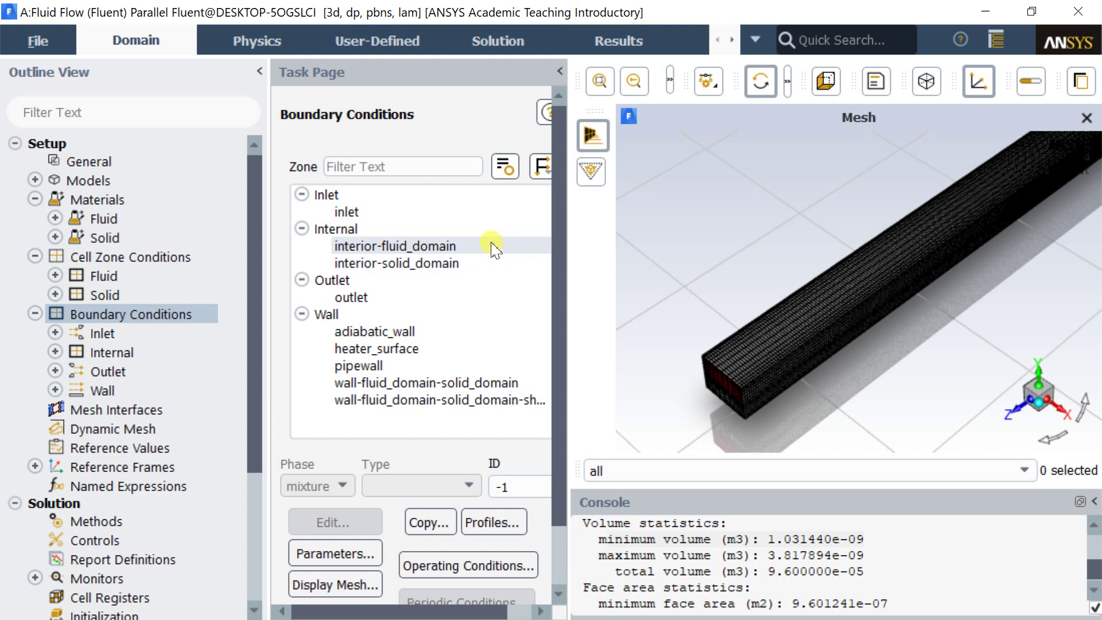
{"action": "left_click", "coordinate": [423, 212]}
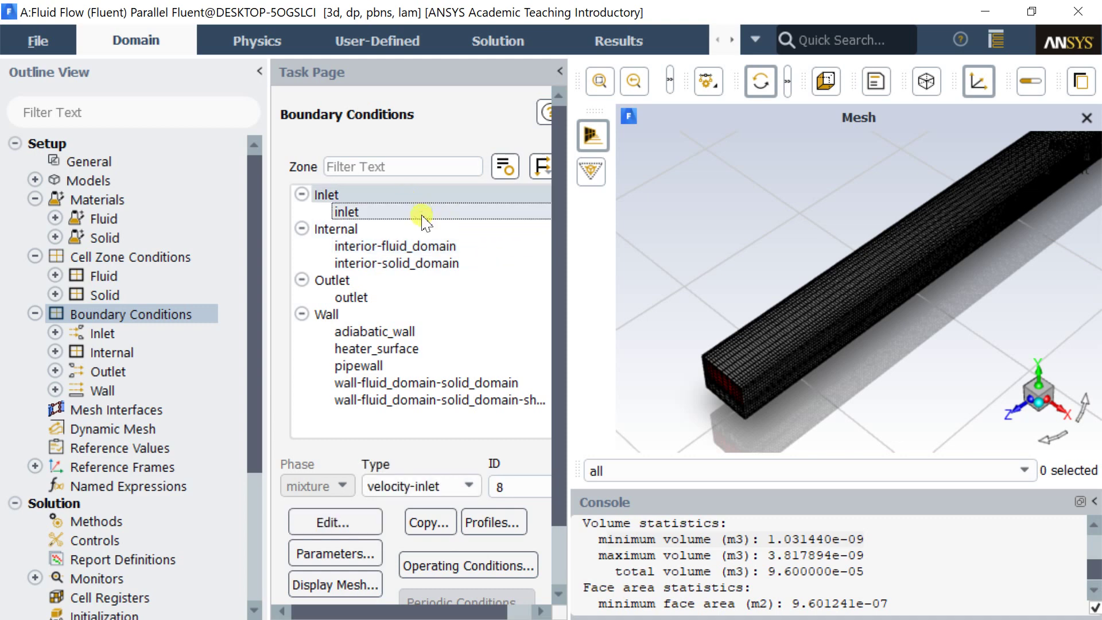
{"action": "left_click", "coordinate": [334, 518]}
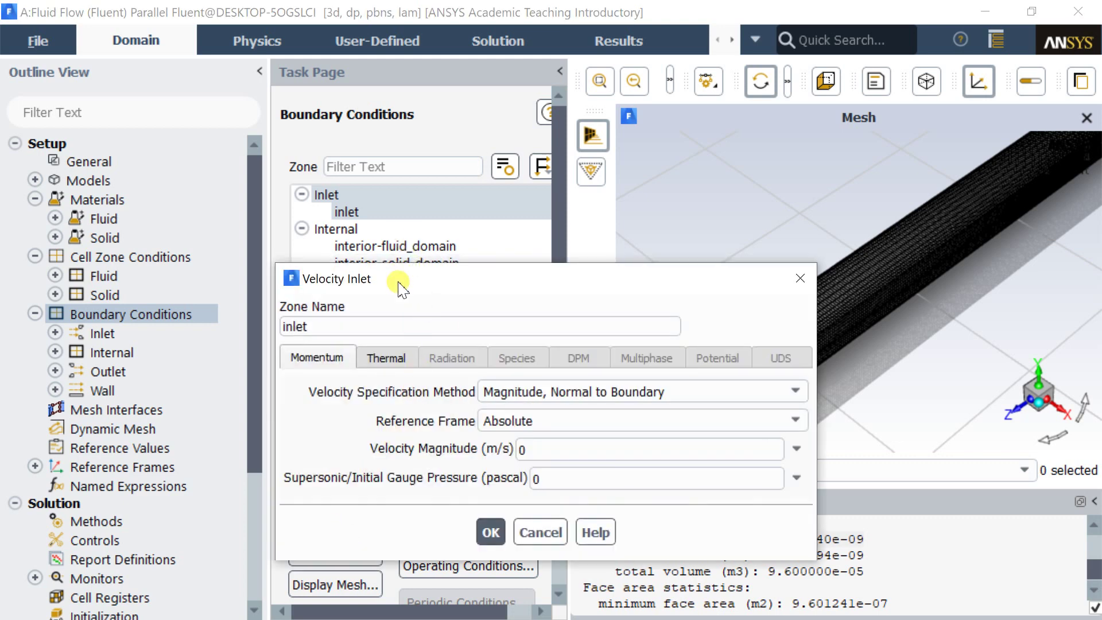
{"action": "left_click_drag", "start_coordinate": [438, 279], "coordinate": [411, 133]}
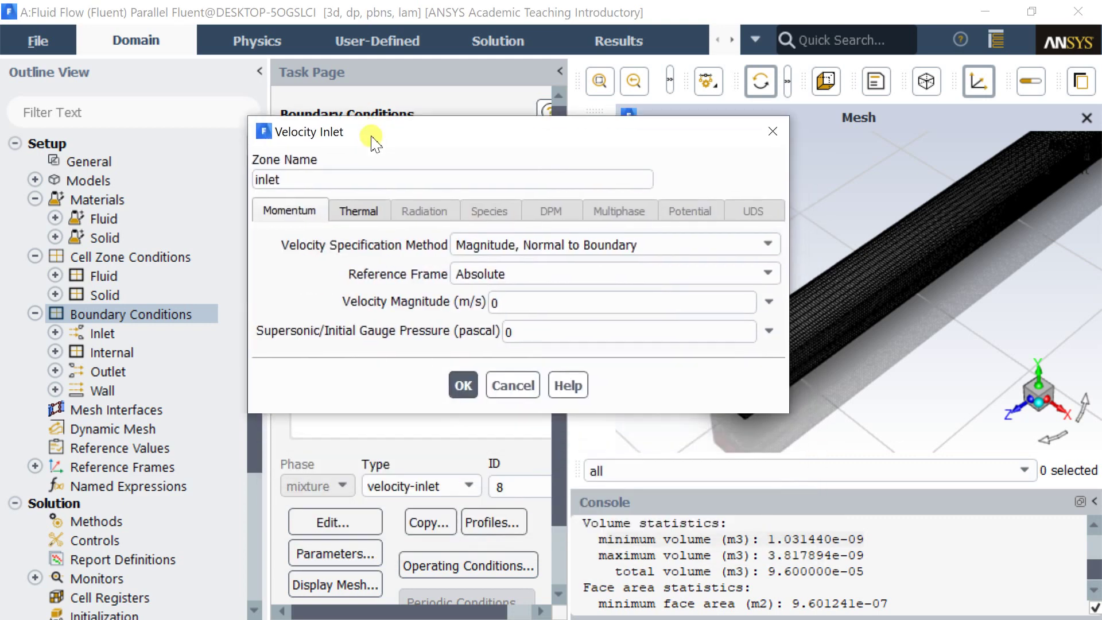
{"action": "double_click", "coordinate": [508, 303]}
{"action": "type", "text": ".075225"}
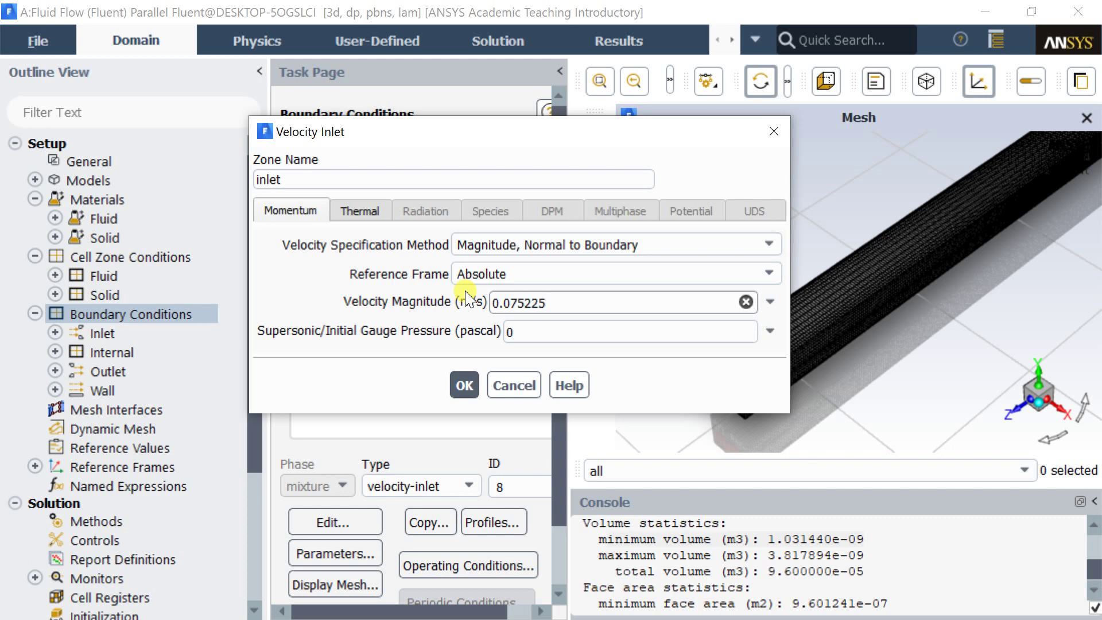
{"action": "left_click", "coordinate": [350, 207]}
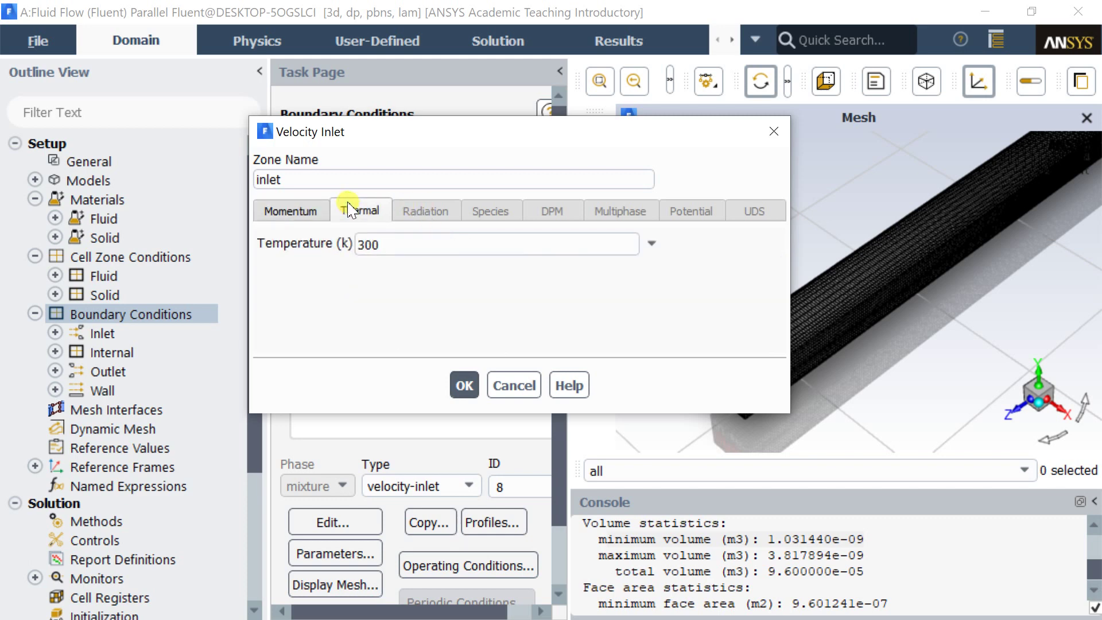
{"action": "left_click", "coordinate": [464, 386]}
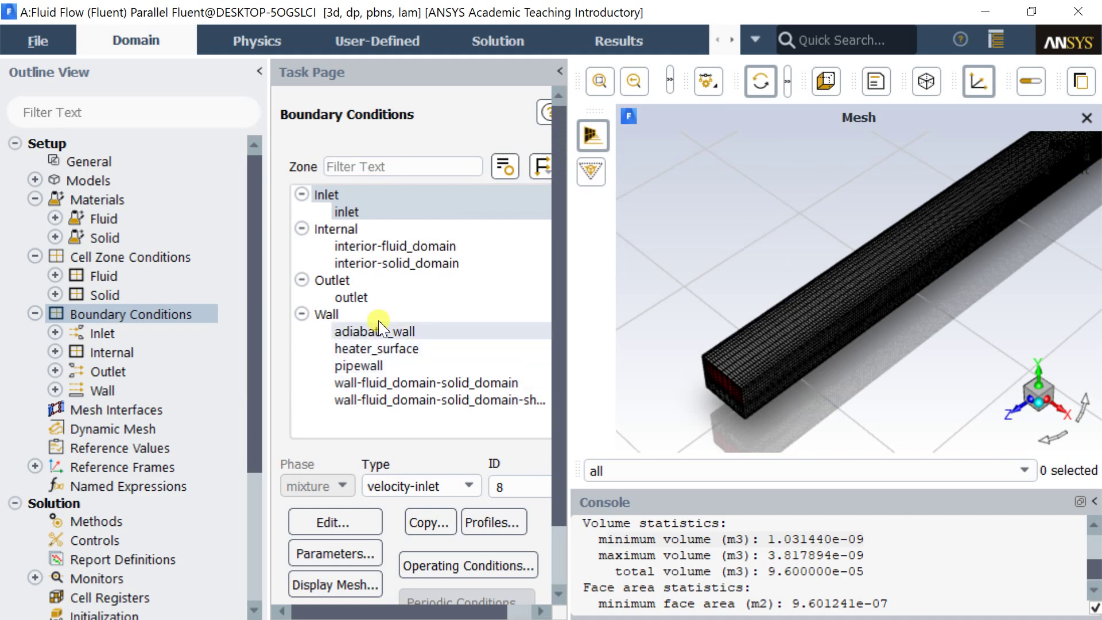
Step: Keep the outlet as a pressure outlet at 0 Pa gauge with 300 K backflow
{"action": "left_click", "coordinate": [303, 228]}
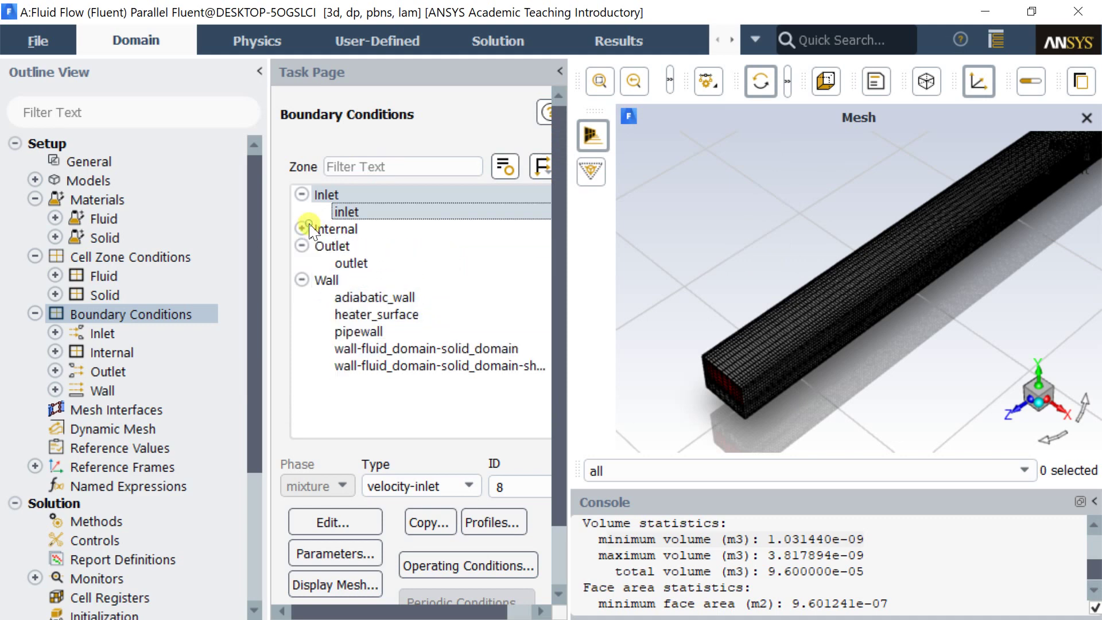
{"action": "left_click", "coordinate": [302, 194]}
{"action": "left_click", "coordinate": [352, 247]}
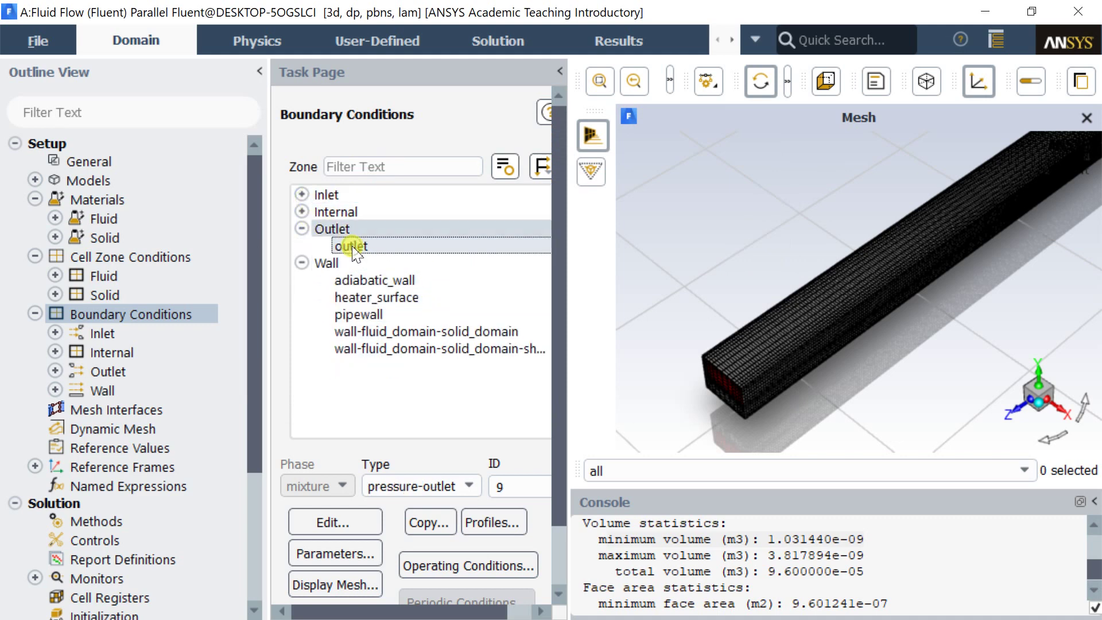
{"action": "left_click", "coordinate": [328, 518]}
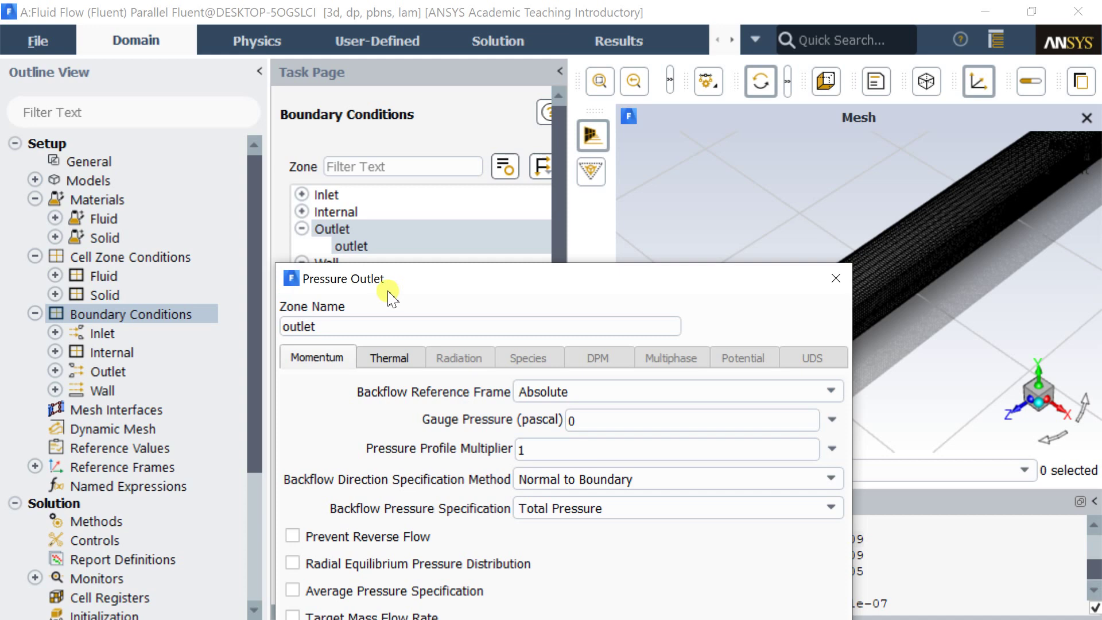
{"action": "left_click_drag", "start_coordinate": [388, 294], "coordinate": [343, 118]}
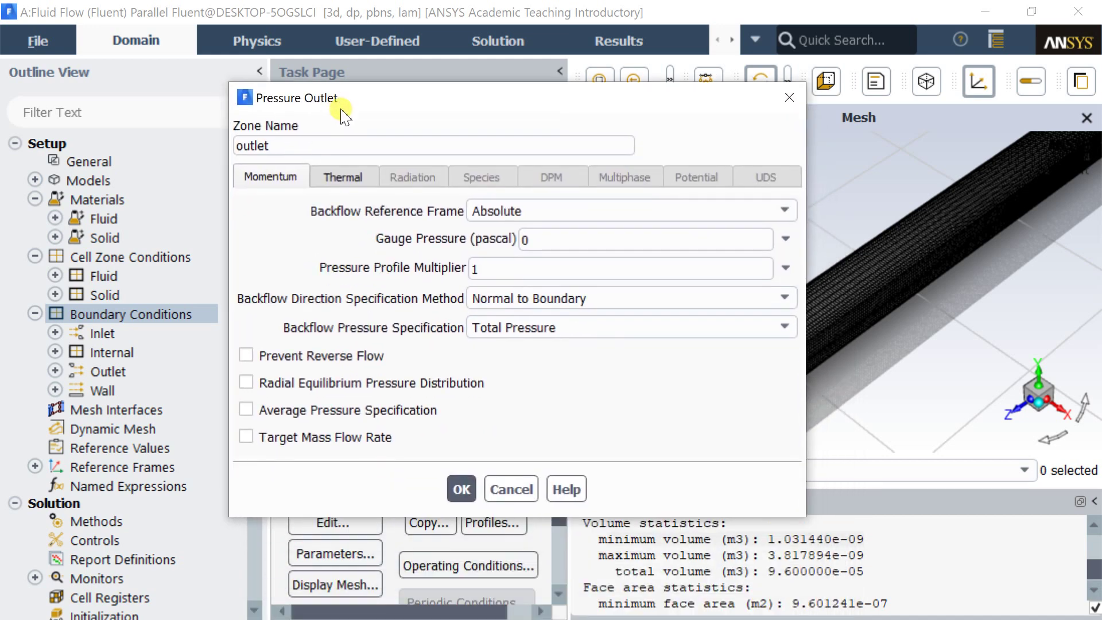
{"action": "left_click_drag", "start_coordinate": [344, 114], "coordinate": [344, 110]}
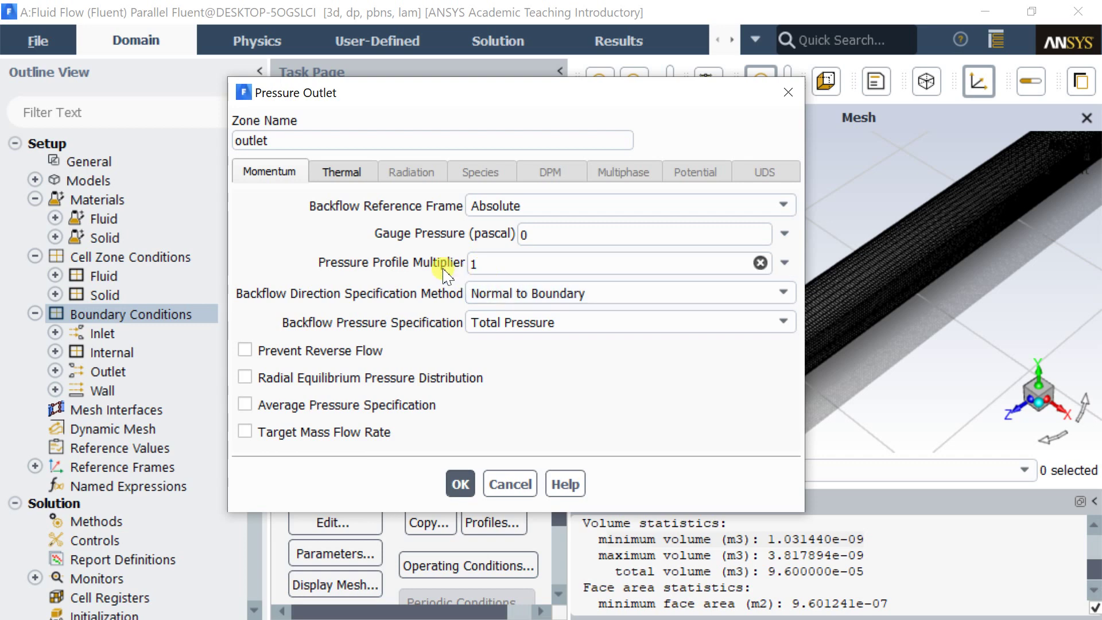
{"action": "left_click", "coordinate": [373, 173]}
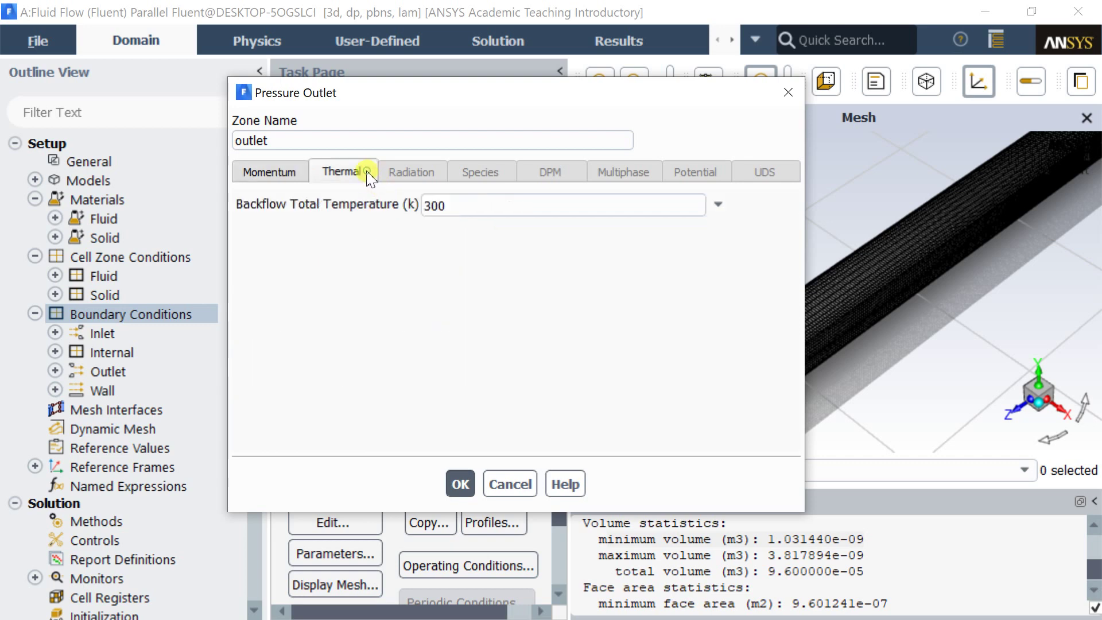
{"action": "left_click", "coordinate": [458, 483]}
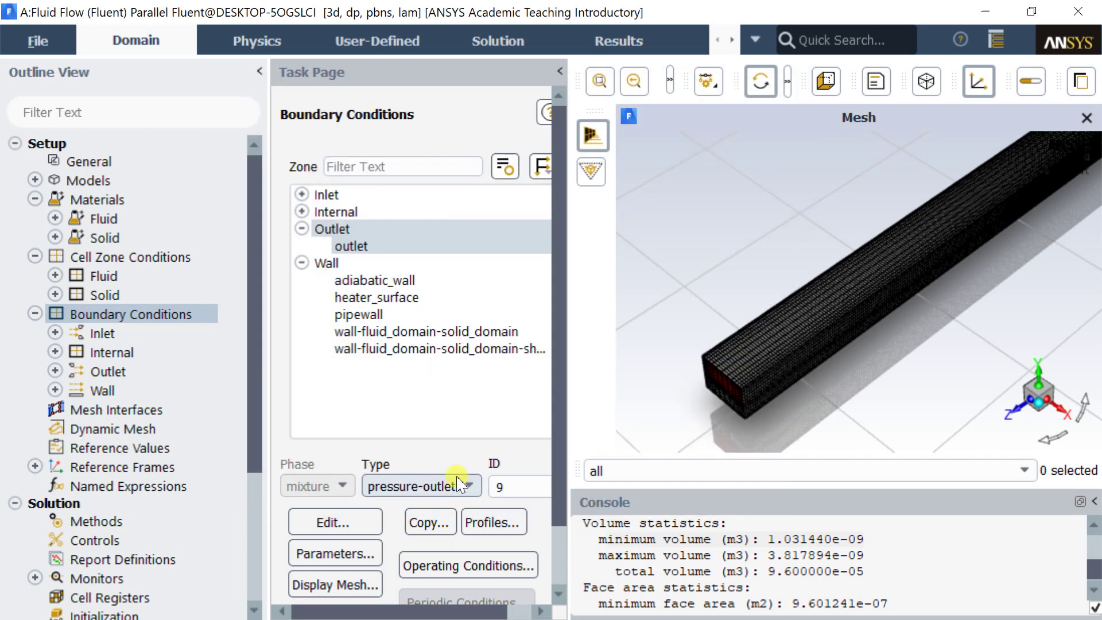
{"action": "left_click", "coordinate": [359, 281]}
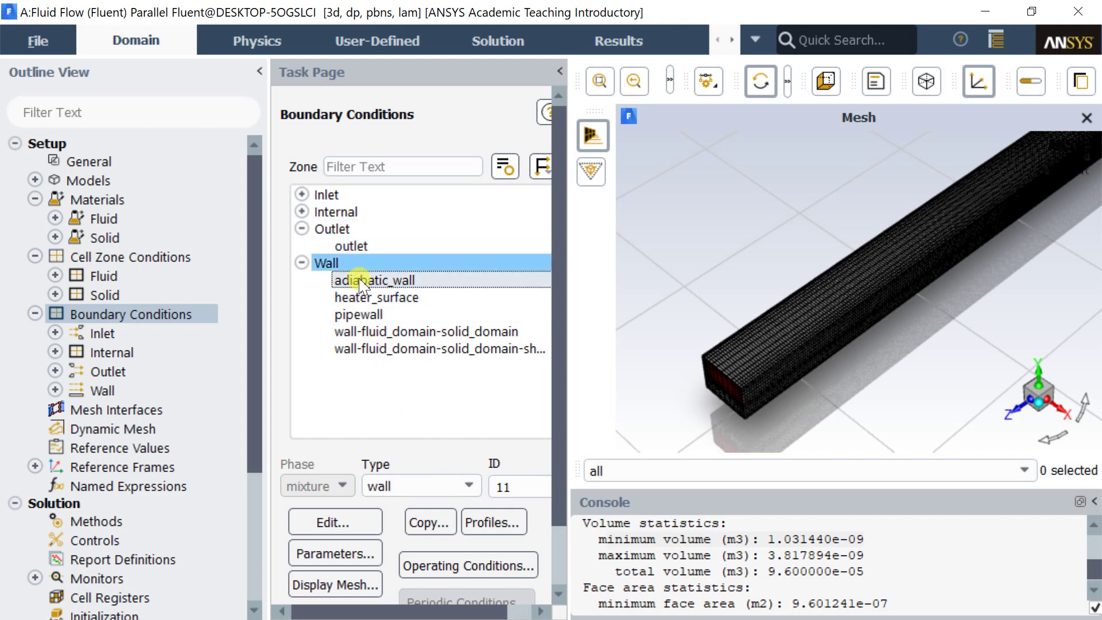
Step: Leave adiabatic_wall at zero heat flux and give heater_surface 12500 W/m² heat flux
{"action": "left_click", "coordinate": [365, 521]}
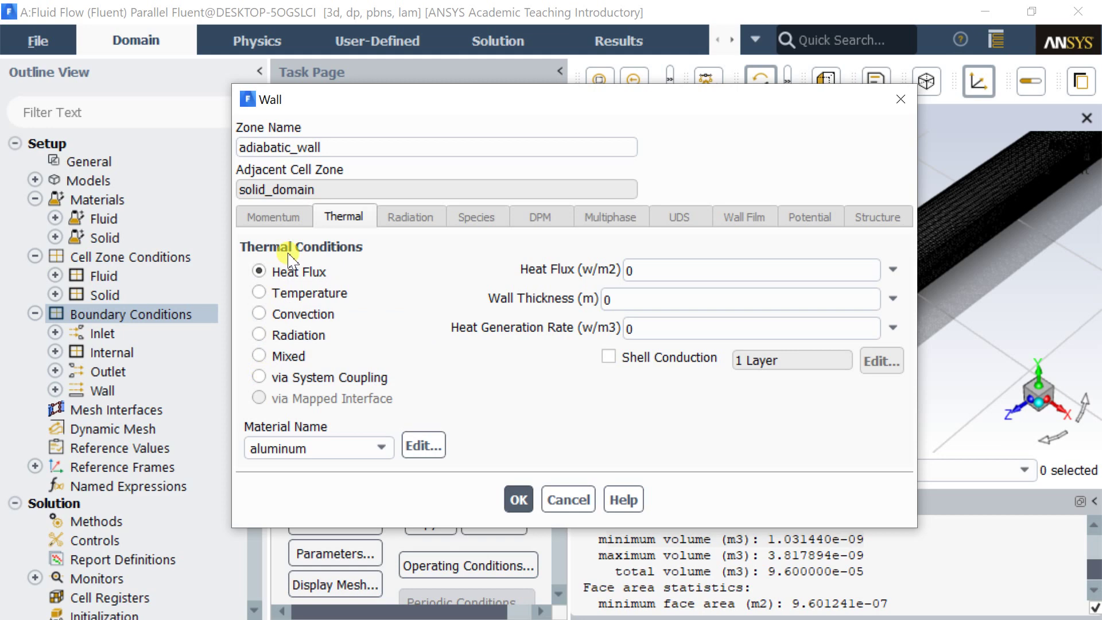
{"action": "mouse_move", "coordinate": [742, 270]}
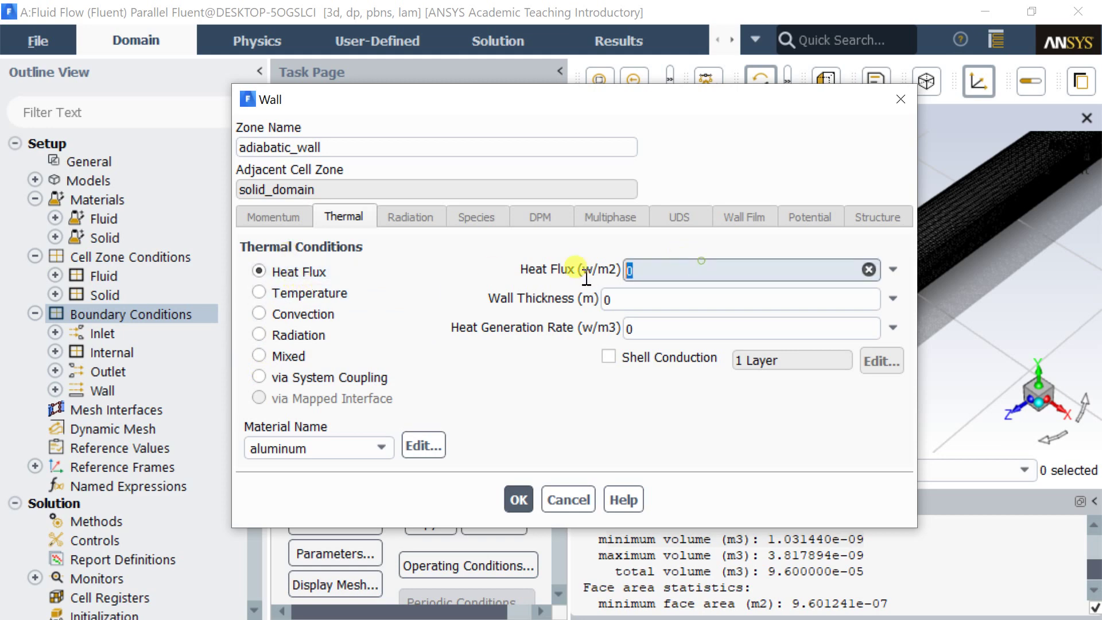
{"action": "left_click", "coordinate": [525, 498]}
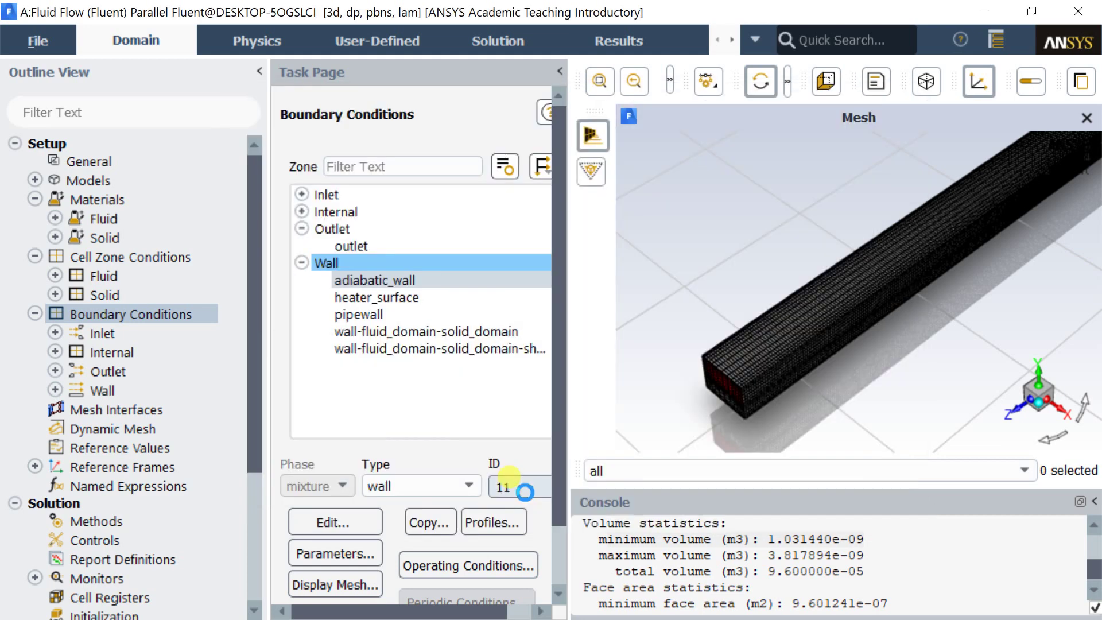
{"action": "left_click", "coordinate": [414, 305]}
{"action": "left_click", "coordinate": [345, 522]}
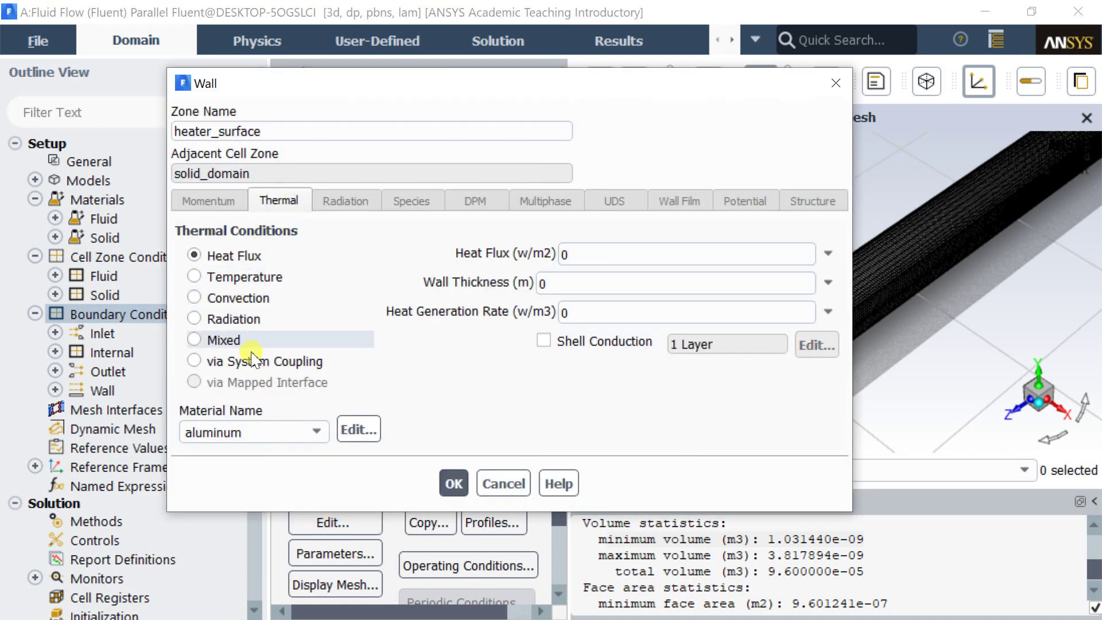
{"action": "left_click", "coordinate": [599, 259]}
{"action": "type", "text": "12500"}
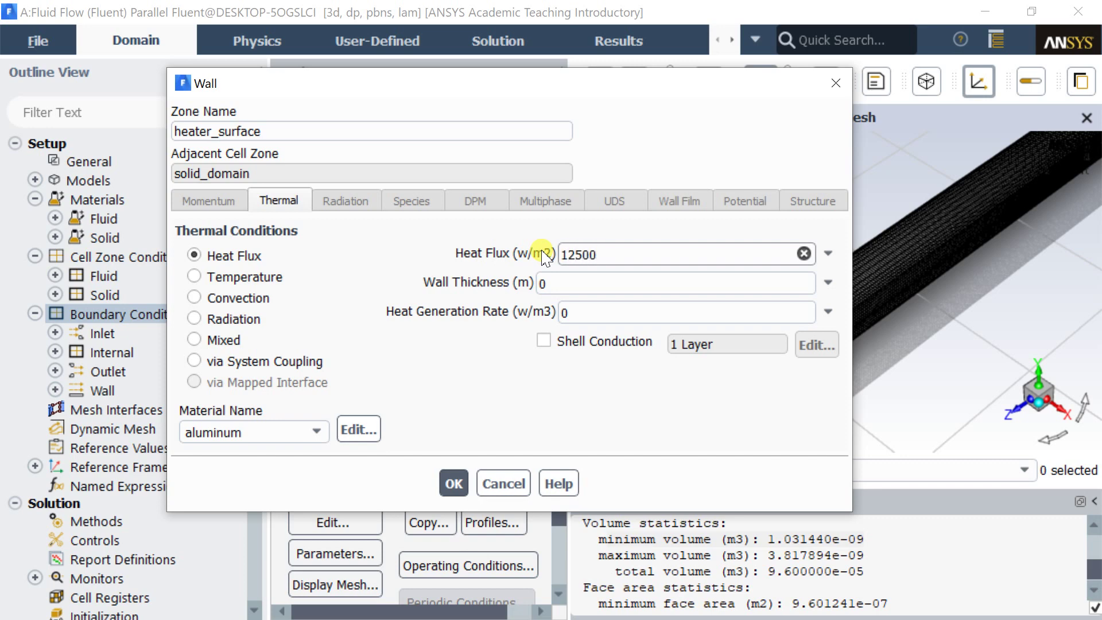
{"action": "left_click", "coordinate": [438, 492]}
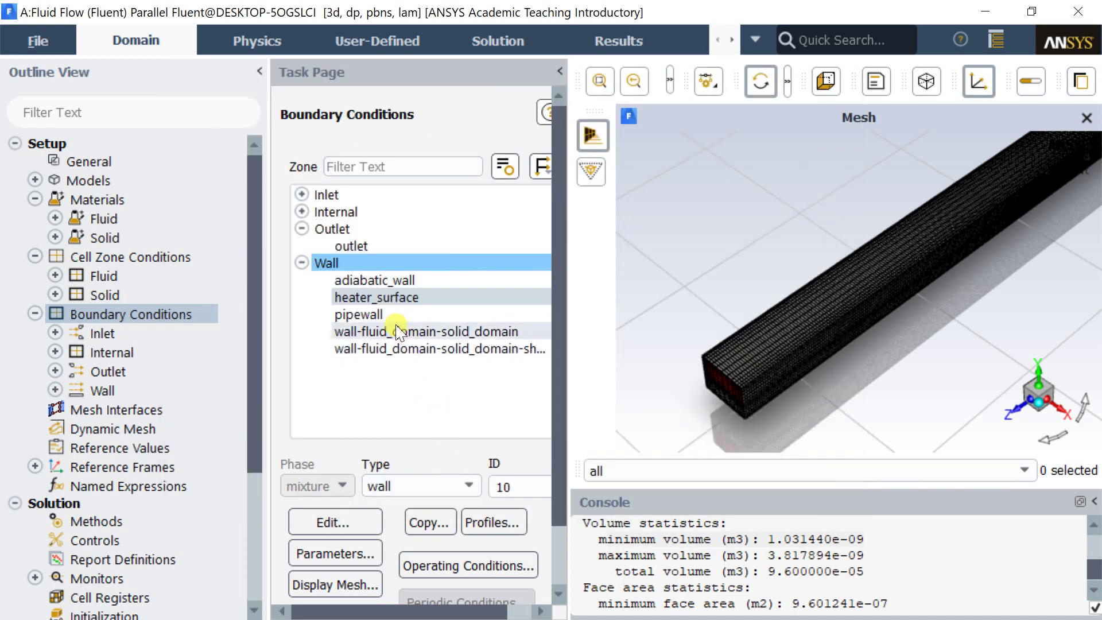
Step: Highlight the pipewall zone and verify its thermal condition is 0 heat flux on aluminum
{"action": "left_click", "coordinate": [395, 320]}
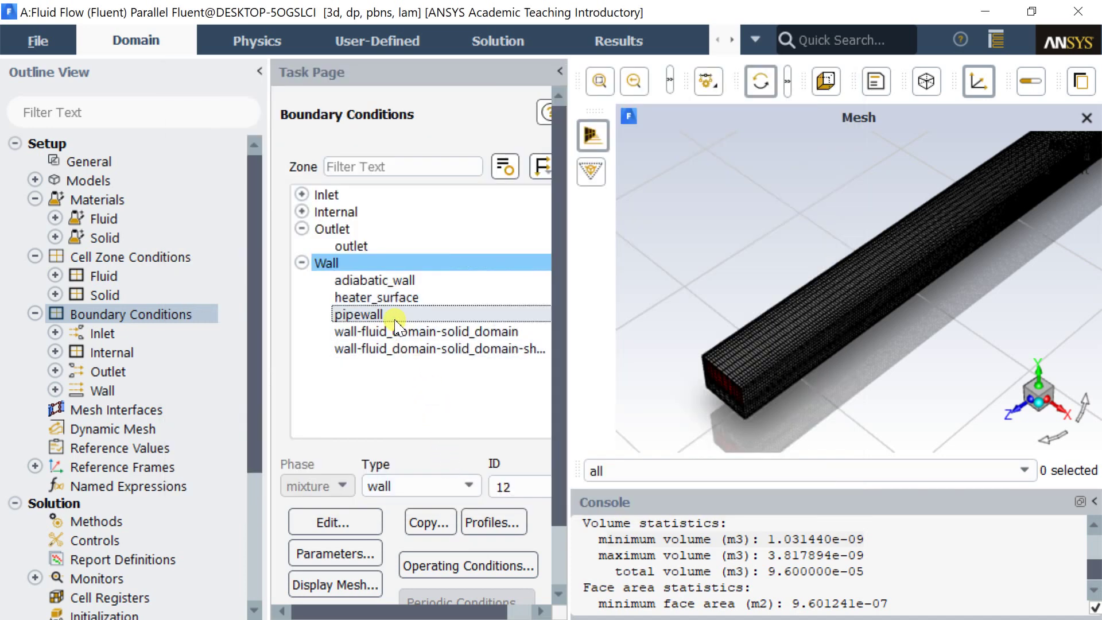
{"action": "scroll", "coordinate": [395, 326], "scroll_direction": "down", "scroll_amount": 2}
{"action": "left_click", "coordinate": [289, 564]}
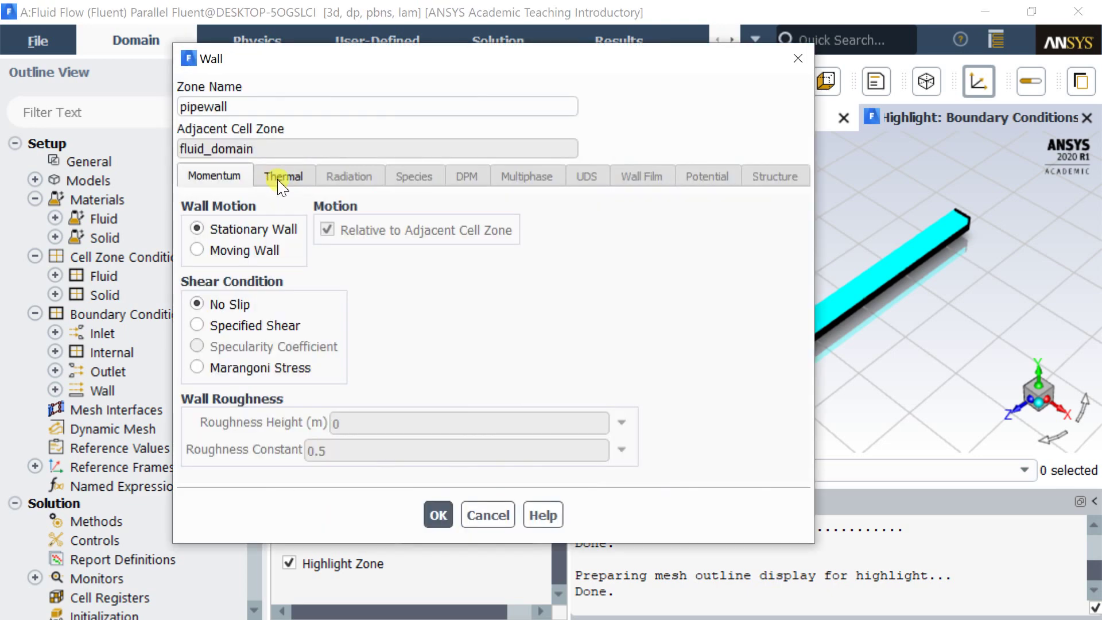
{"action": "left_click", "coordinate": [282, 183]}
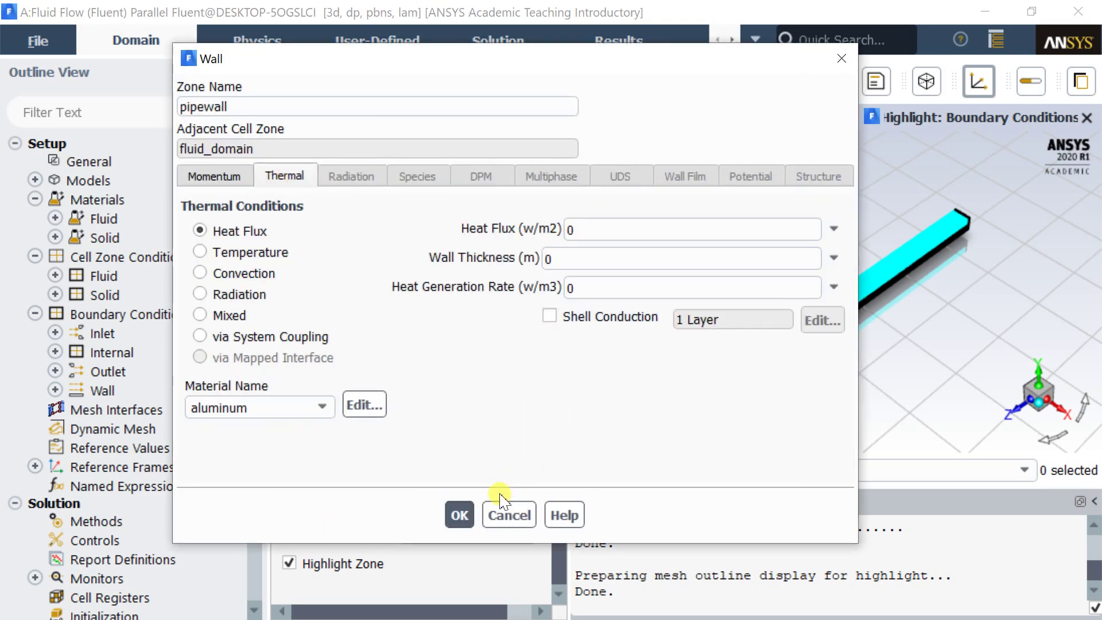
{"action": "left_click", "coordinate": [461, 515]}
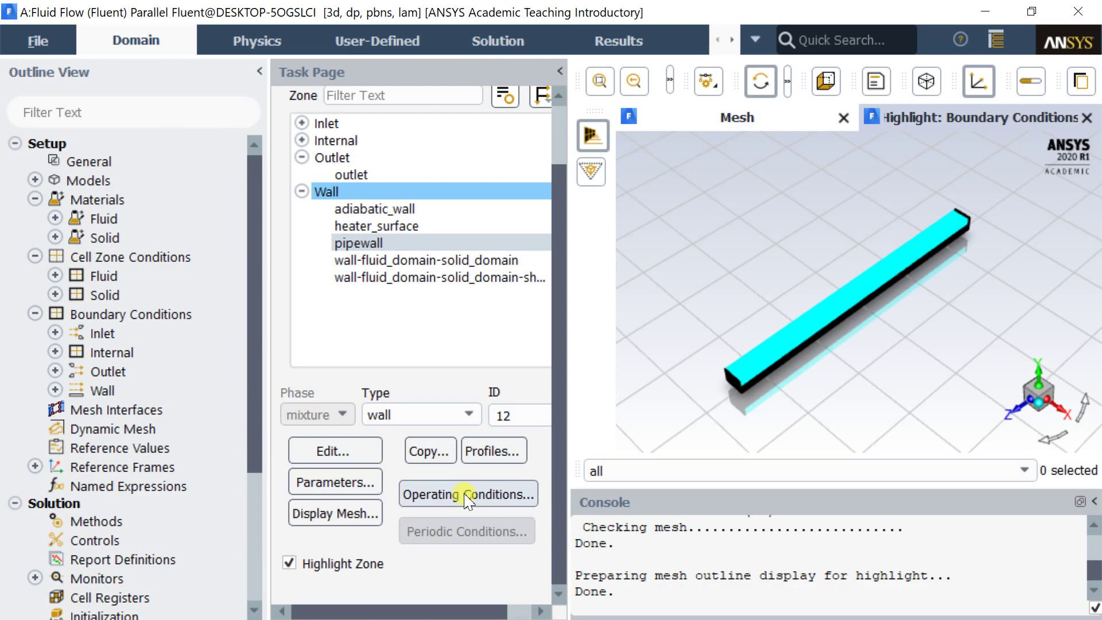
Step: Verify wall-fluid_domain-solid_domain is thermally Coupled with aluminum as material
{"action": "left_click", "coordinate": [406, 261]}
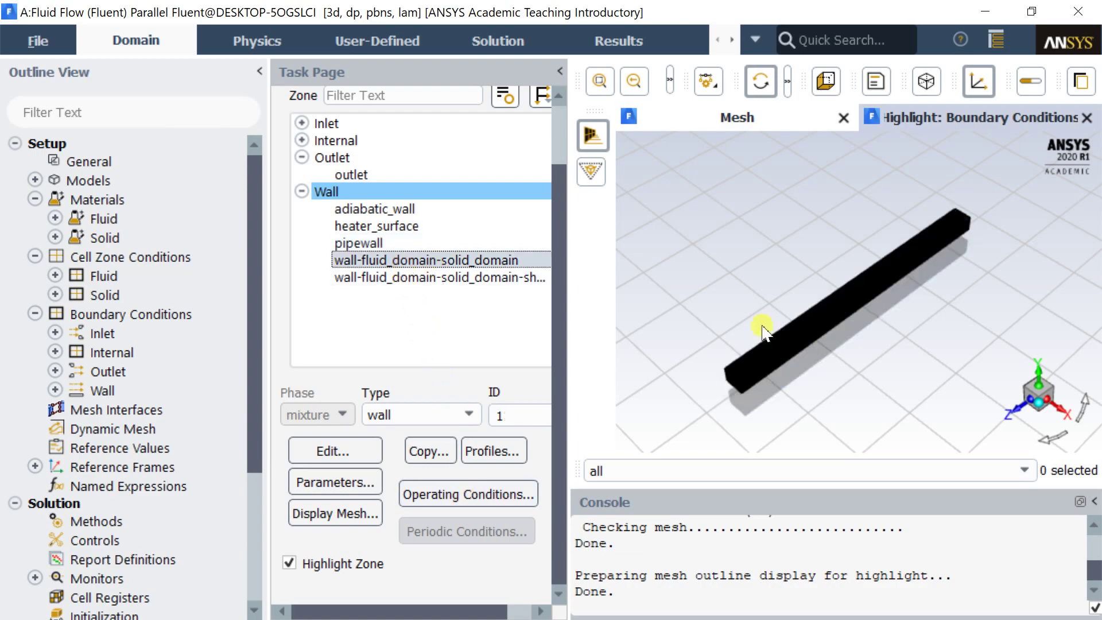
{"action": "scroll", "coordinate": [832, 350], "scroll_direction": "up", "scroll_amount": 2}
{"action": "scroll", "coordinate": [784, 301], "scroll_direction": "up", "scroll_amount": 3}
{"action": "scroll", "coordinate": [784, 301], "scroll_direction": "up", "scroll_amount": 3}
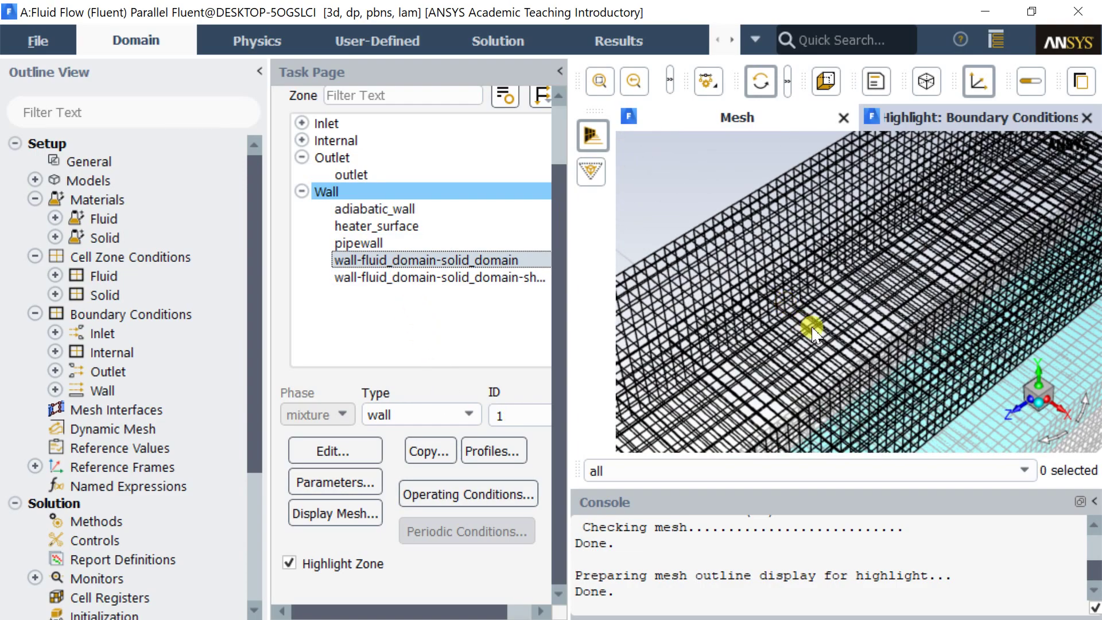
{"action": "mouse_move", "coordinate": [785, 301]}
{"action": "left_mouse_down"}
{"action": "mouse_move", "coordinate": [756, 289]}
{"action": "mouse_move", "coordinate": [706, 197]}
{"action": "mouse_move", "coordinate": [733, 263]}
{"action": "mouse_move", "coordinate": [715, 230]}
{"action": "left_mouse_up"}
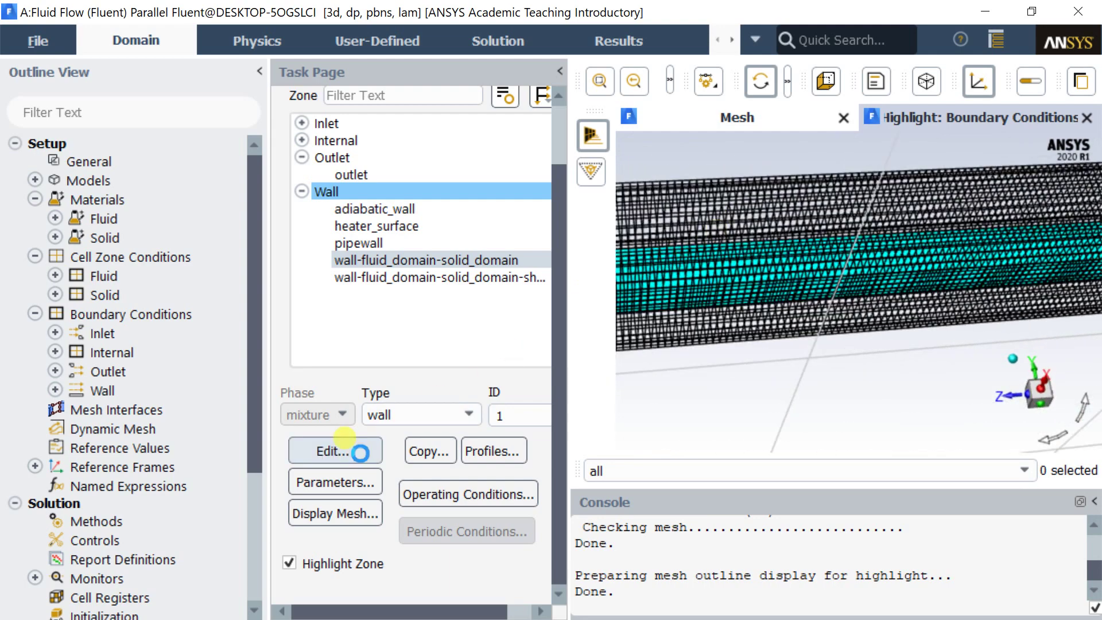
{"action": "left_click_drag", "start_coordinate": [374, 273], "coordinate": [290, 80]}
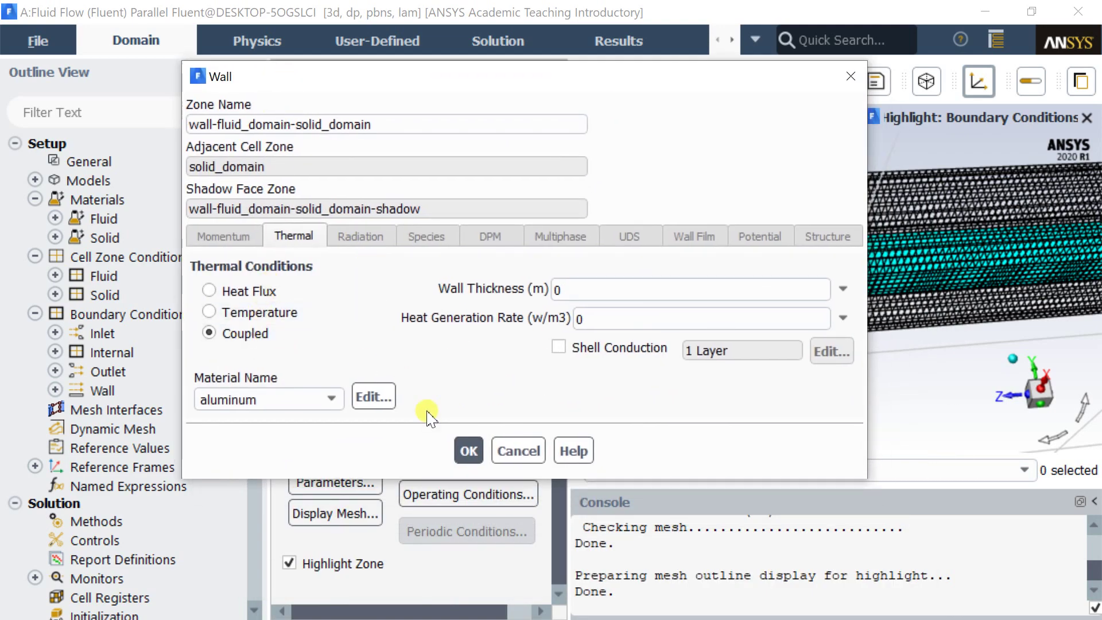
{"action": "left_click", "coordinate": [468, 453]}
{"action": "left_click", "coordinate": [402, 277]}
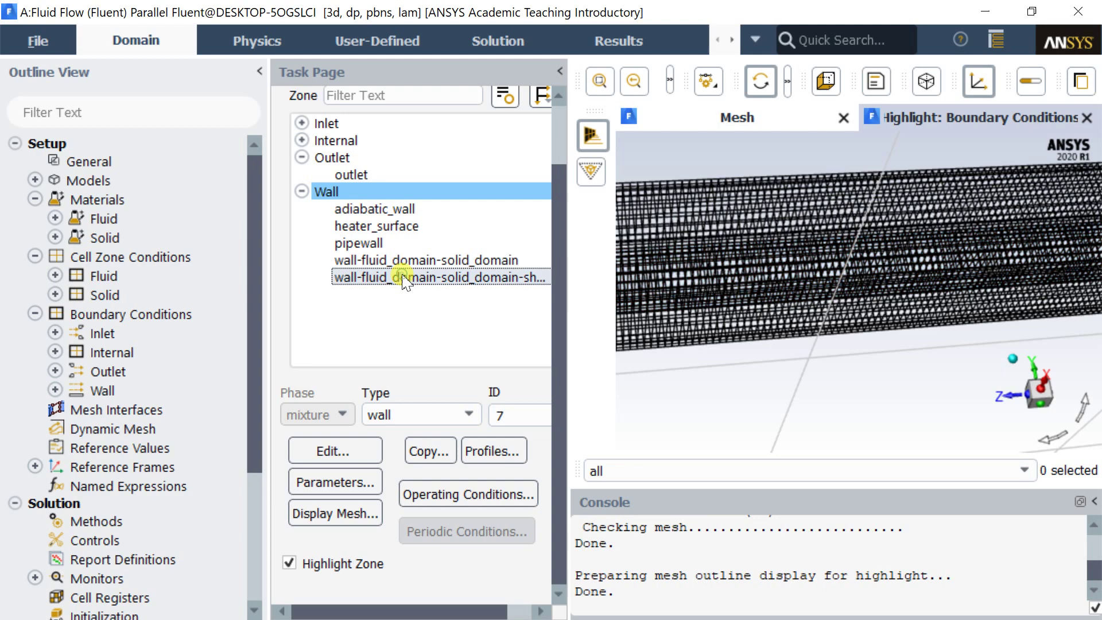
Step: Review the shadow interface wall's thermal settings, also Coupled with aluminum
{"action": "left_click", "coordinate": [821, 247]}
{"action": "left_click_drag", "start_coordinate": [821, 247], "coordinate": [903, 320]}
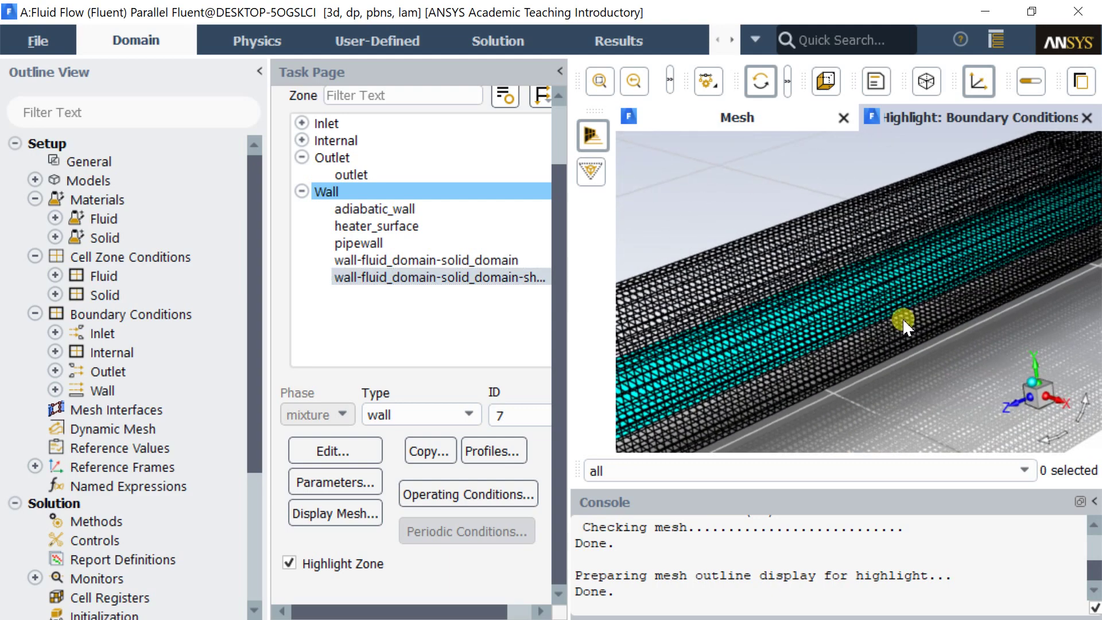
{"action": "left_click", "coordinate": [364, 454]}
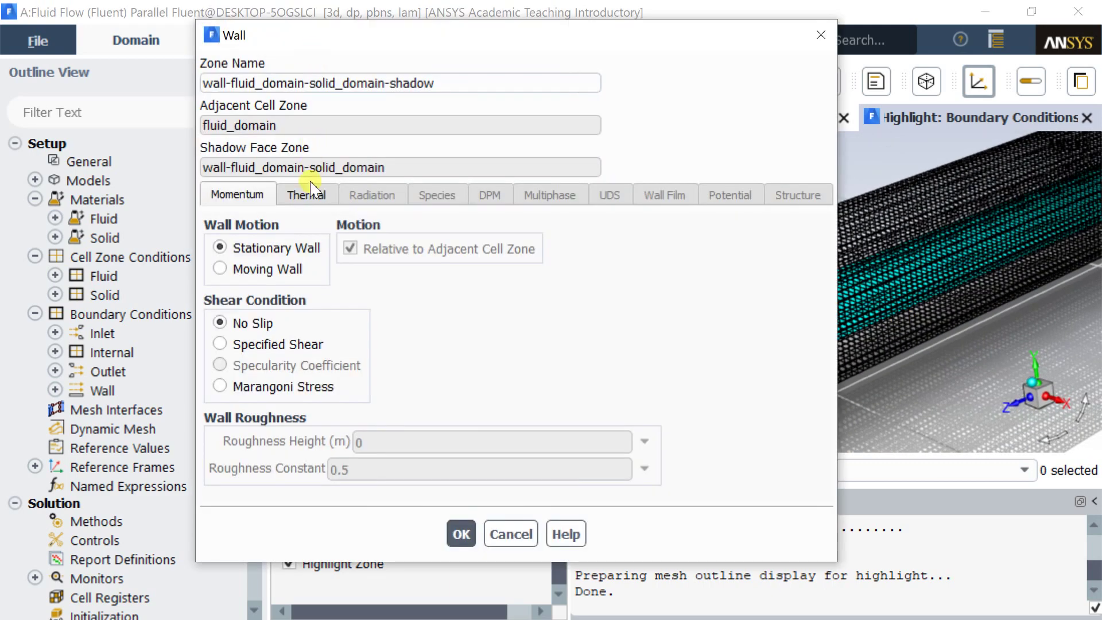
{"action": "left_click", "coordinate": [308, 195]}
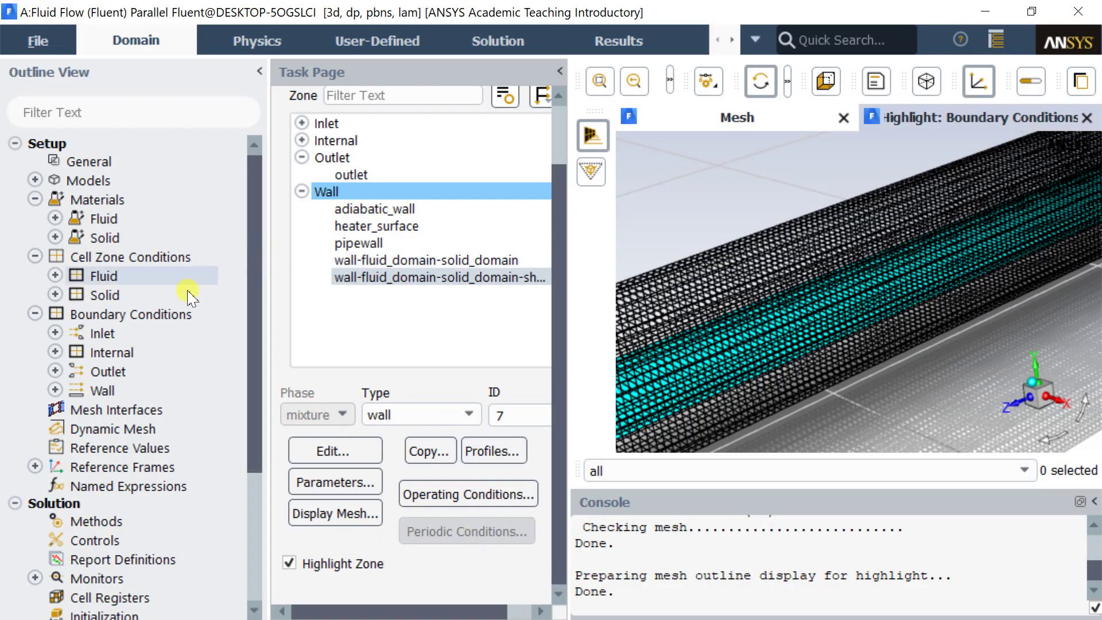
{"action": "scroll", "coordinate": [178, 304], "scroll_direction": "down", "scroll_amount": 2}
Step: Collapse the boundary conditions, cell zone conditions and materials branches of the Setup tree
{"action": "scroll", "coordinate": [169, 295], "scroll_direction": "down", "scroll_amount": 2}
{"action": "scroll", "coordinate": [149, 284], "scroll_direction": "up", "scroll_amount": 2}
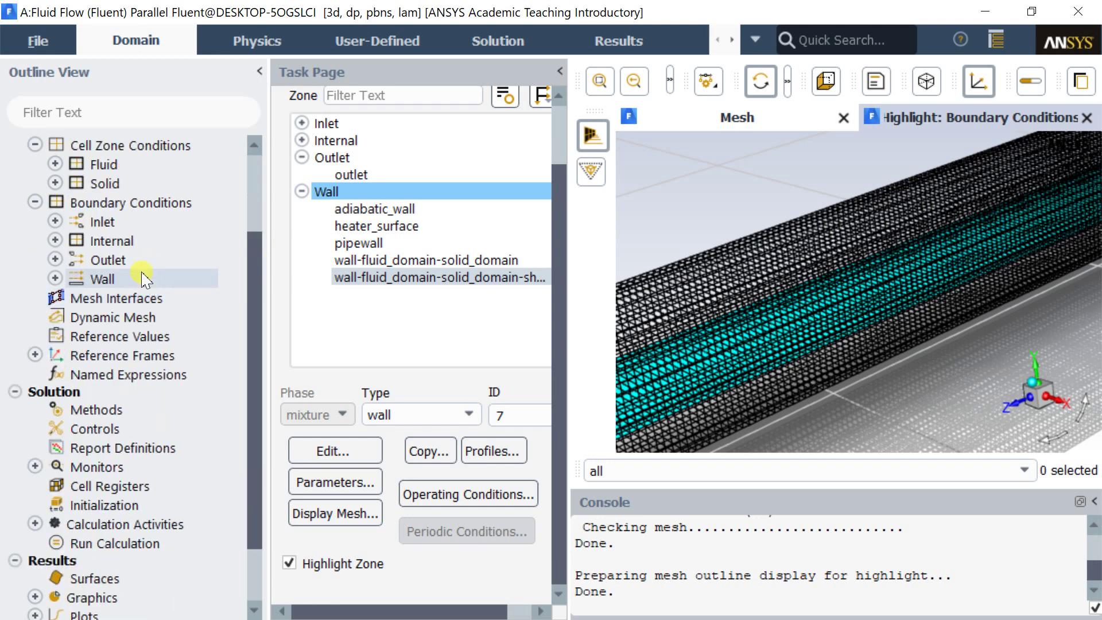
{"action": "left_click", "coordinate": [35, 202]}
{"action": "left_click", "coordinate": [35, 145]}
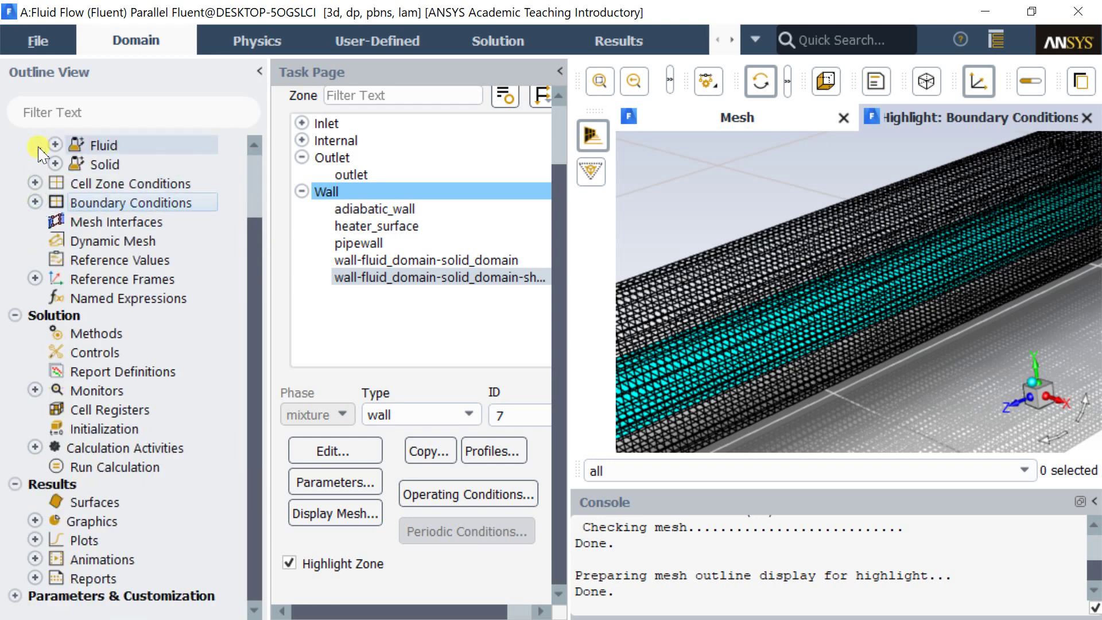
{"action": "scroll", "coordinate": [37, 185], "scroll_direction": "up", "scroll_amount": 1}
{"action": "scroll", "coordinate": [39, 184], "scroll_direction": "up", "scroll_amount": 1}
{"action": "left_click", "coordinate": [35, 199]}
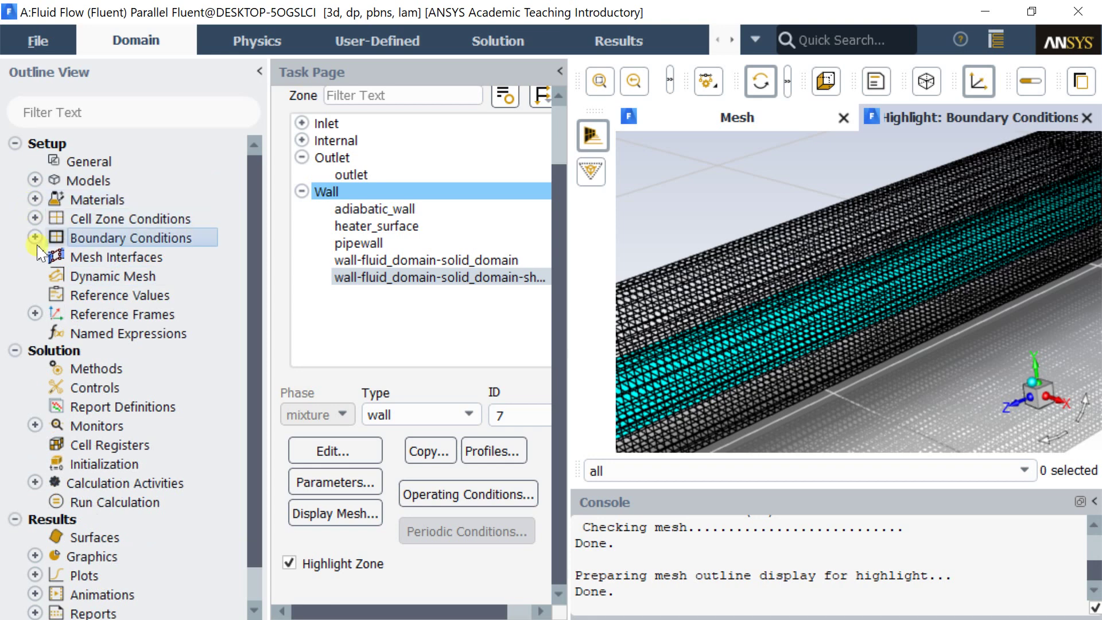
{"action": "scroll", "coordinate": [72, 316], "scroll_direction": "down", "scroll_amount": 1}
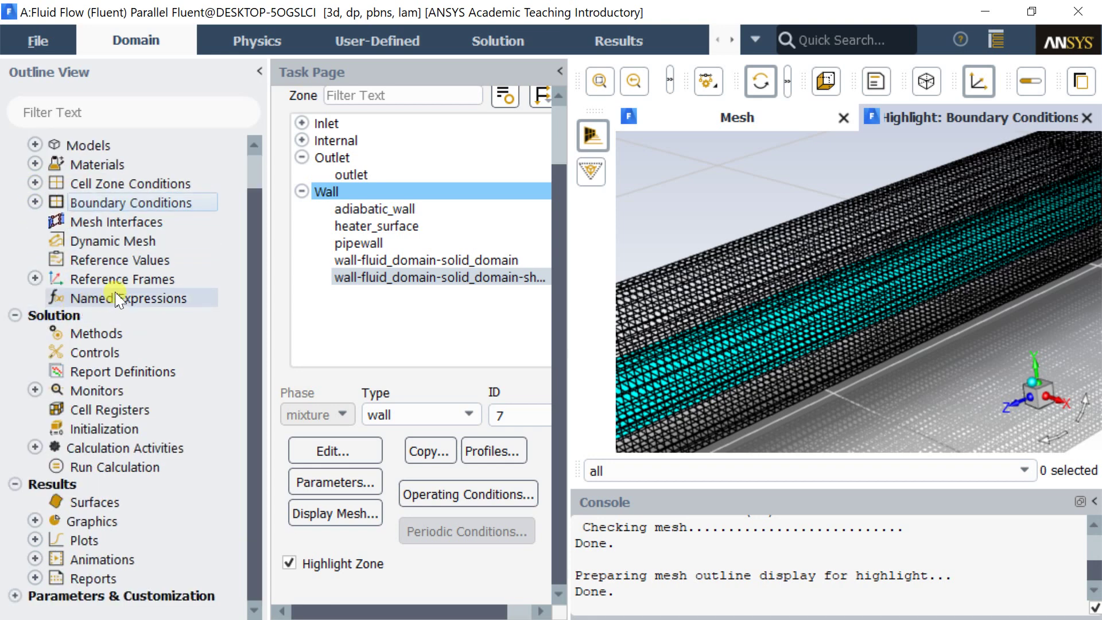
Step: Set the Solution Methods gradient to Green-Gauss Cell Based
{"action": "left_click", "coordinate": [127, 333]}
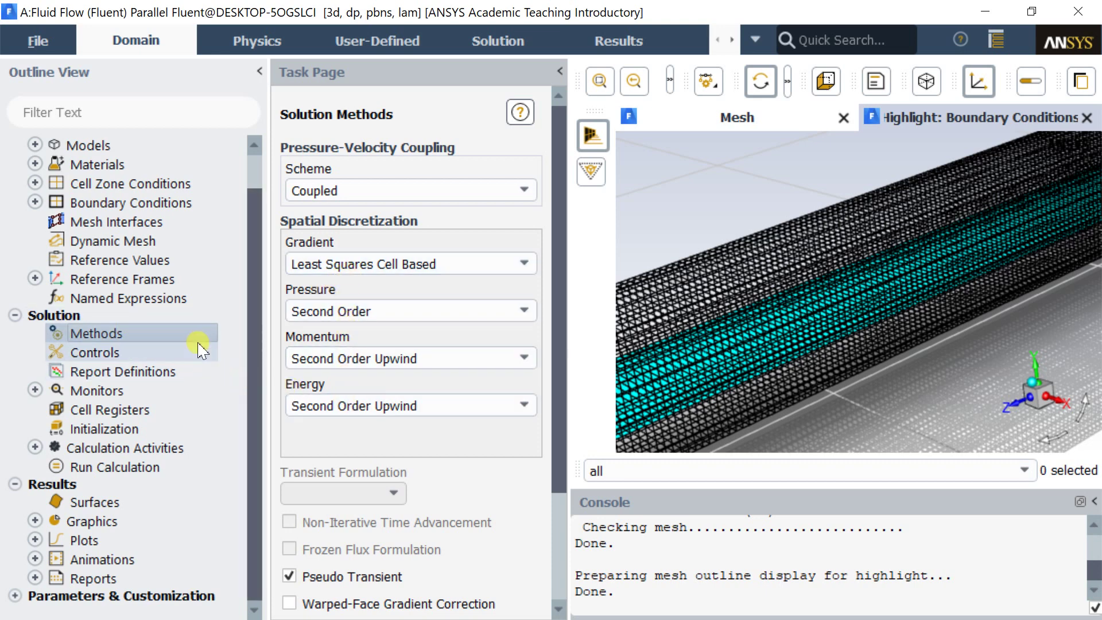
{"action": "left_click", "coordinate": [299, 265]}
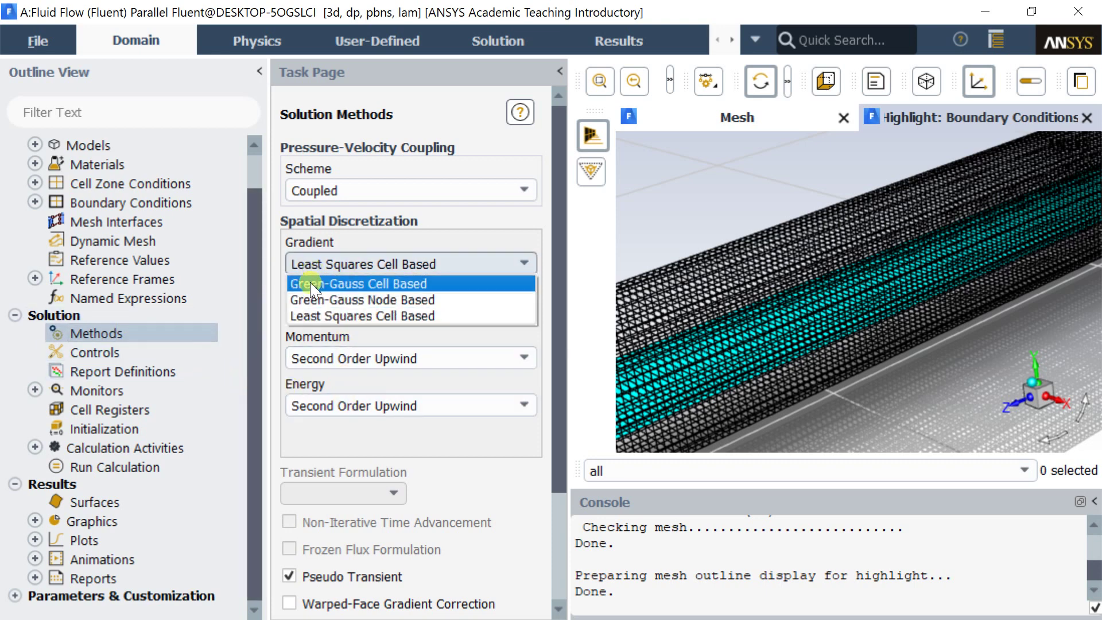
{"action": "left_click", "coordinate": [311, 284]}
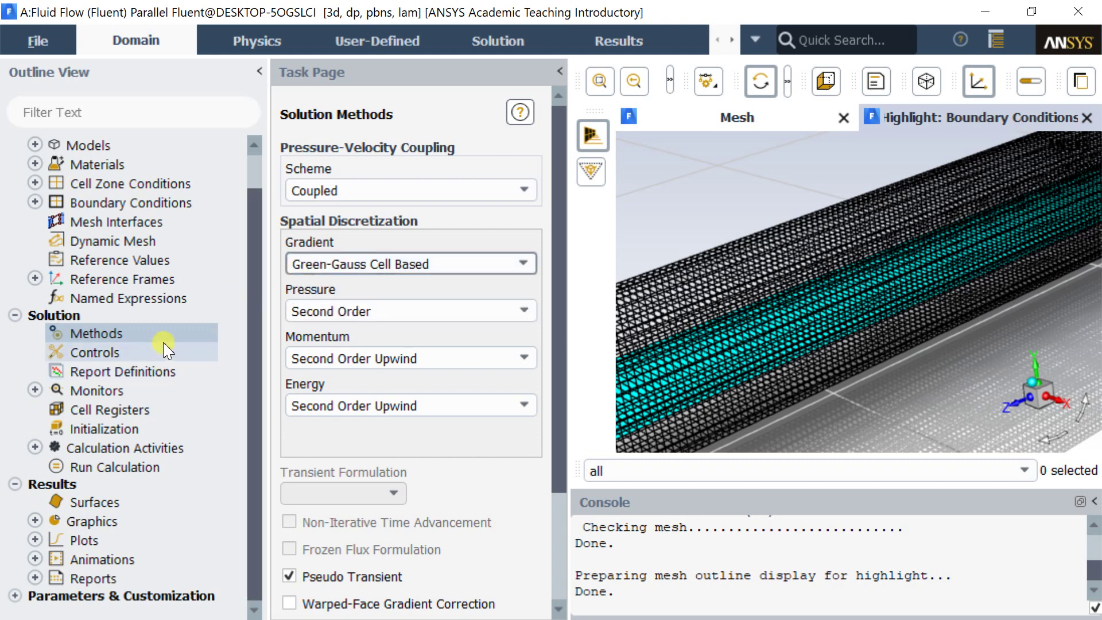
{"action": "double_click", "coordinate": [122, 391]}
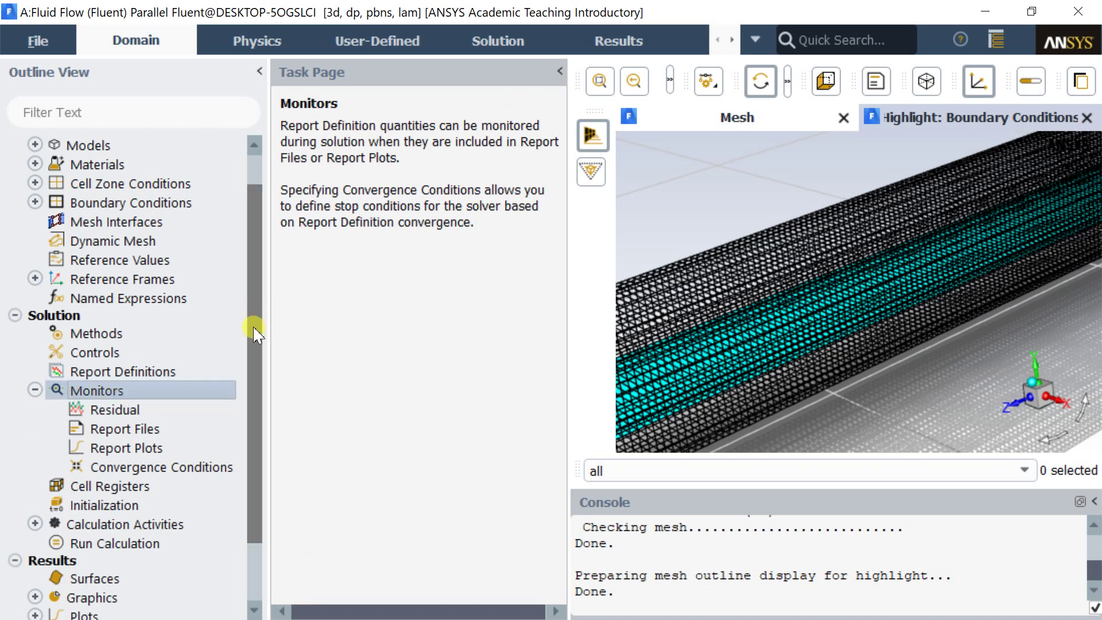
Step: Set the z-velocity residual criterion to 1e-6 and copy that value
{"action": "double_click", "coordinate": [153, 410]}
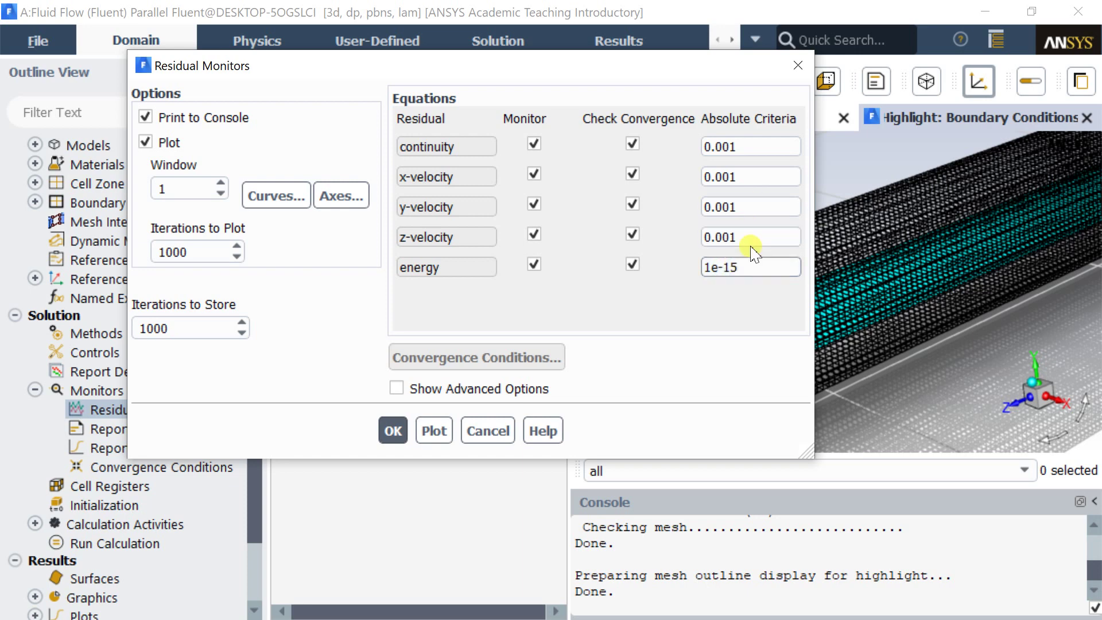
{"action": "left_click_drag", "start_coordinate": [747, 243], "coordinate": [703, 239]}
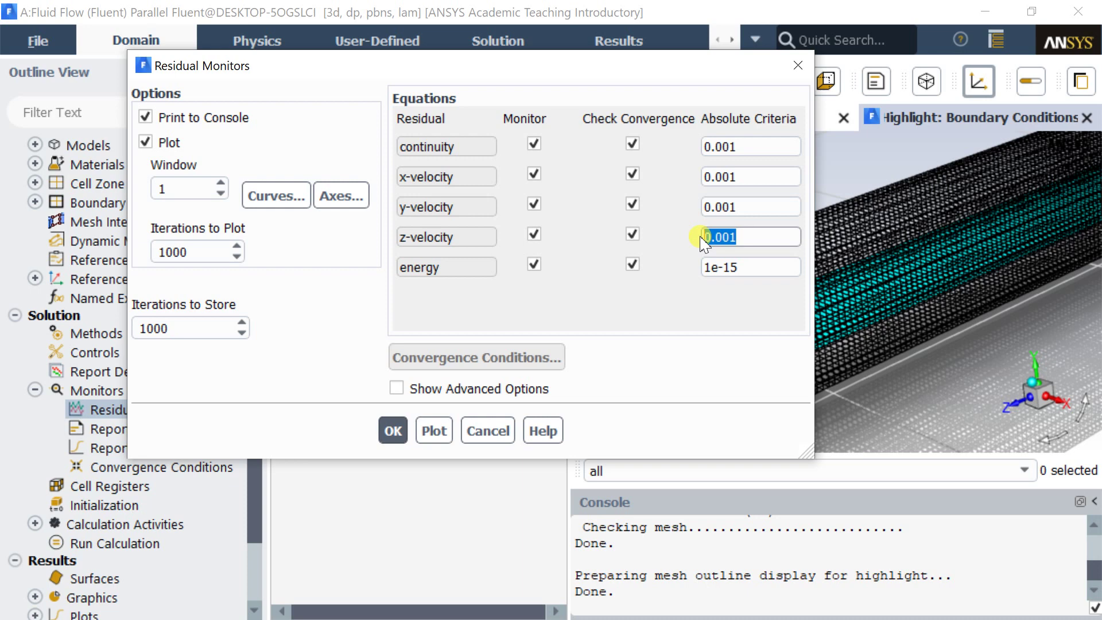
{"action": "type", "text": "1e"}
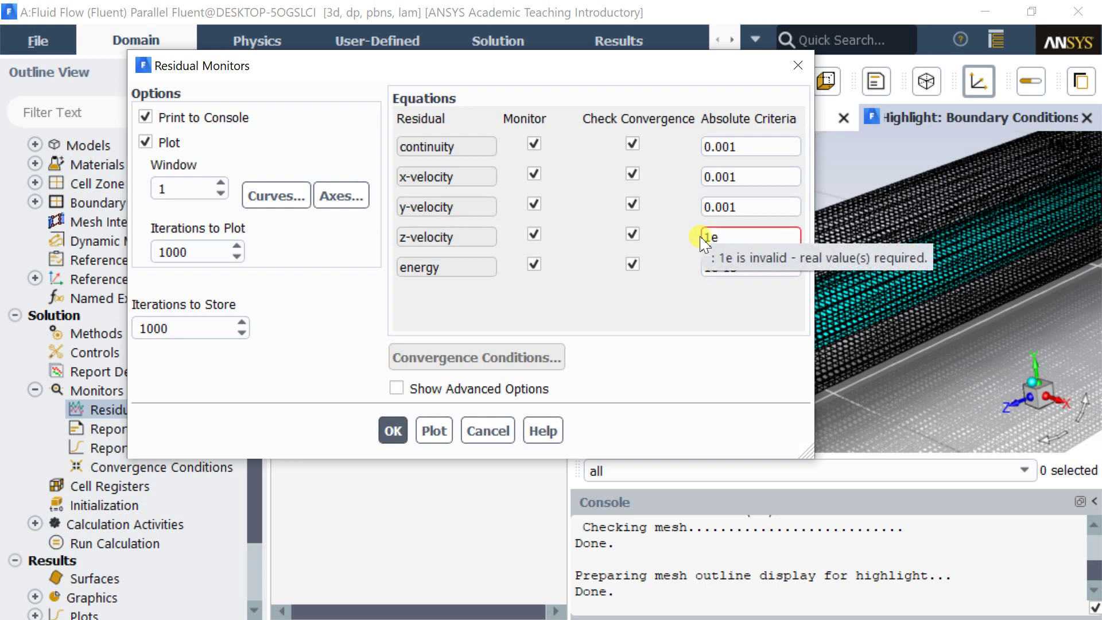
{"action": "type", "text": "-6"}
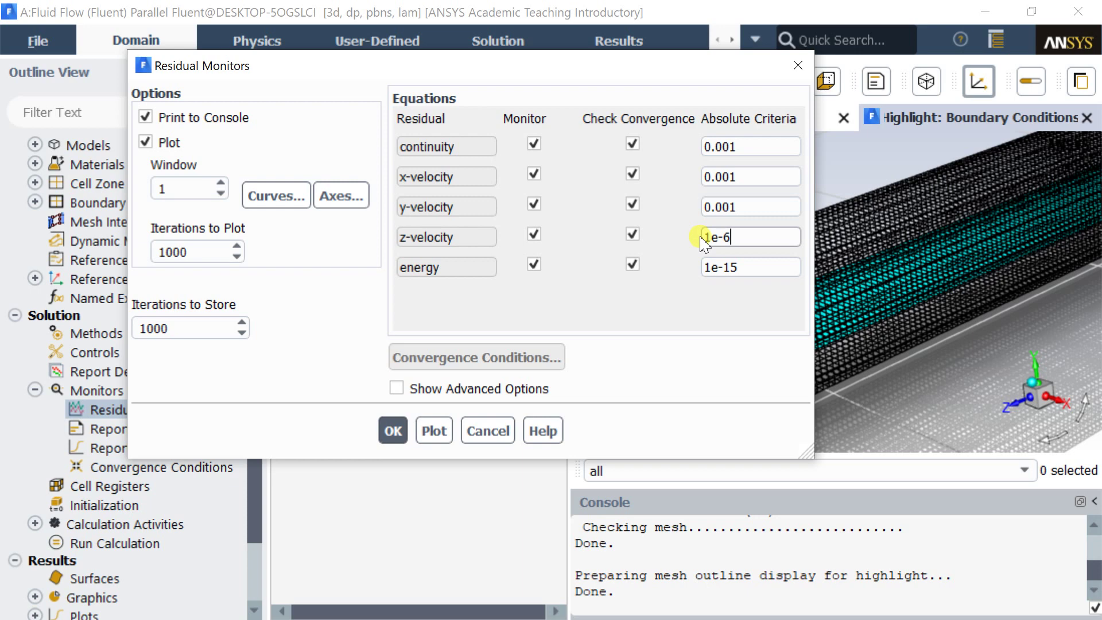
{"action": "left_click_drag", "start_coordinate": [743, 242], "coordinate": [710, 244]}
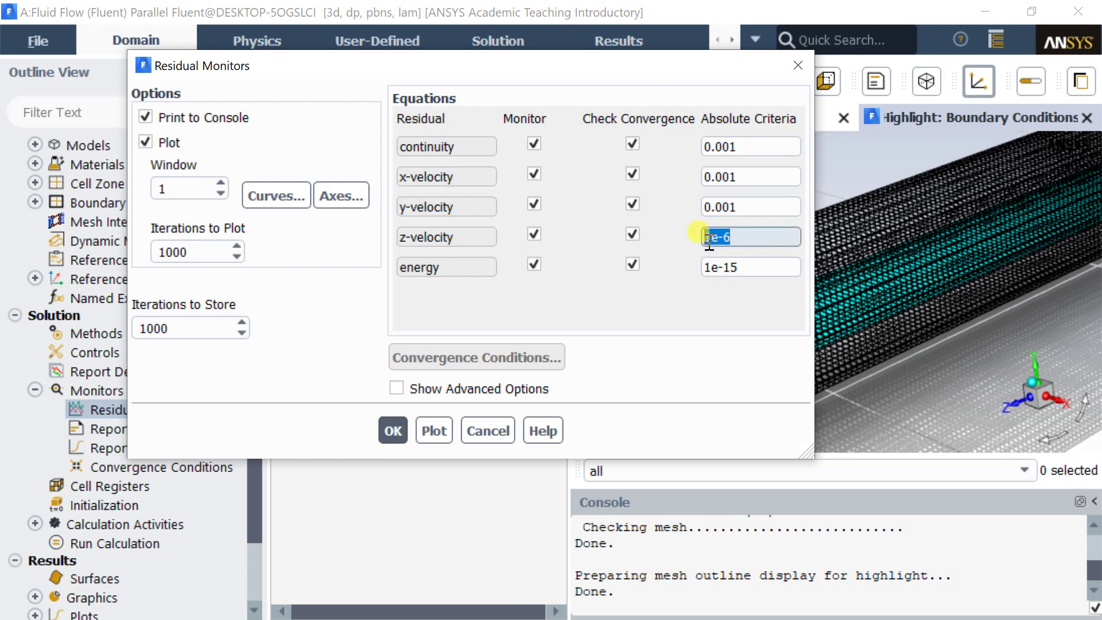
{"action": "right_click", "coordinate": [710, 244]}
{"action": "left_click", "coordinate": [746, 331]}
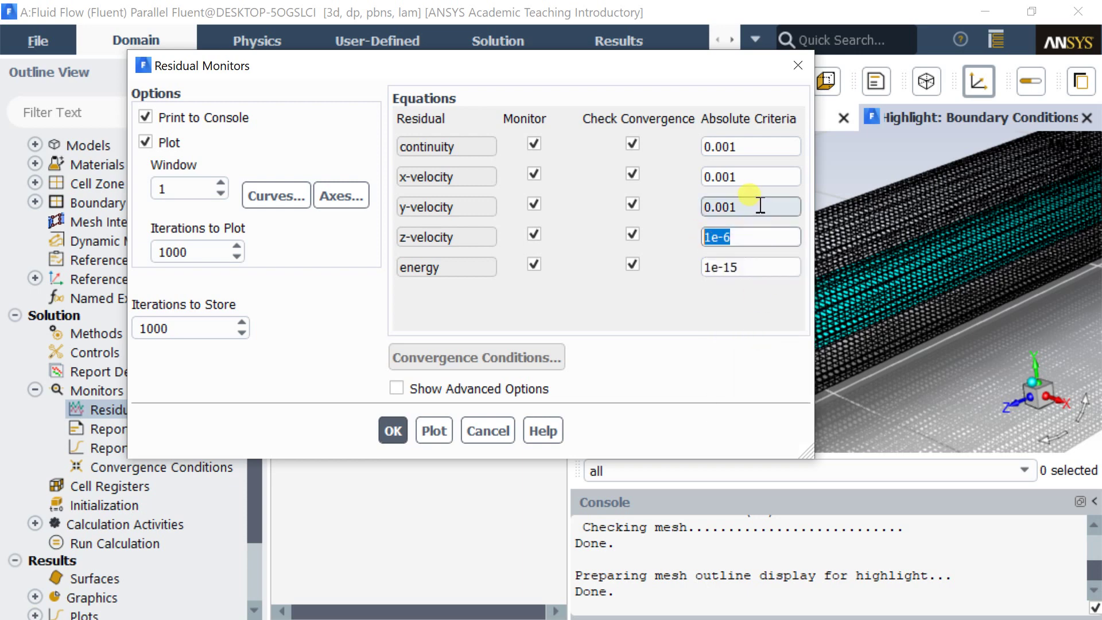
Step: Give the y-velocity, x-velocity and continuity residuals the same 1e-6 criterion and apply
{"action": "left_click_drag", "start_coordinate": [757, 204], "coordinate": [695, 200]}
{"action": "right_click", "coordinate": [706, 206]}
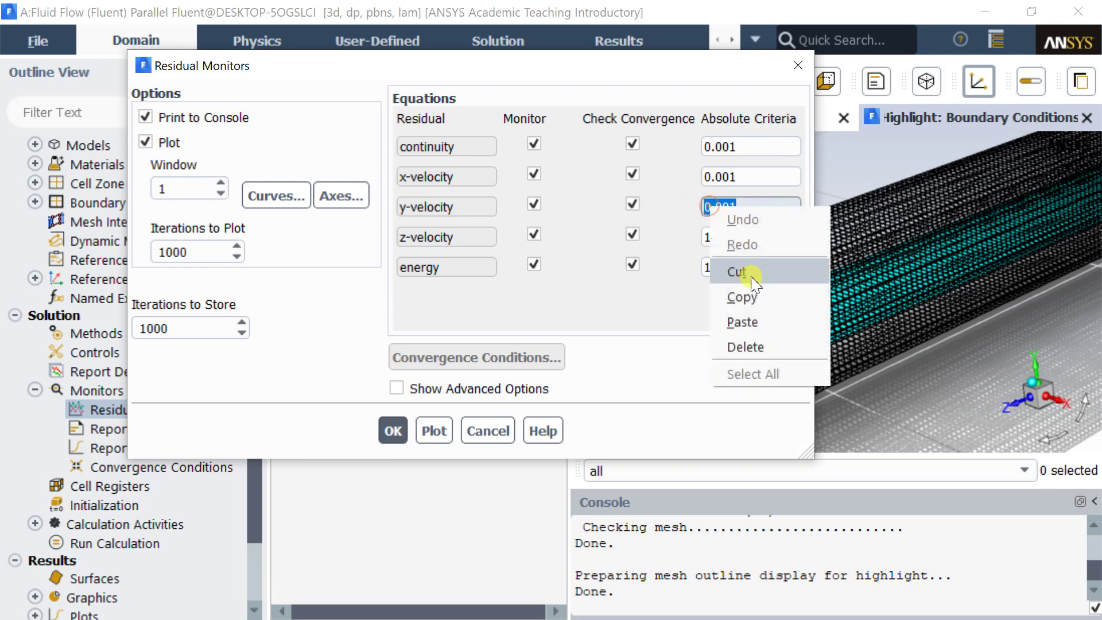
{"action": "left_click", "coordinate": [754, 320]}
{"action": "left_click_drag", "start_coordinate": [757, 184], "coordinate": [709, 181]}
{"action": "right_click", "coordinate": [707, 181]}
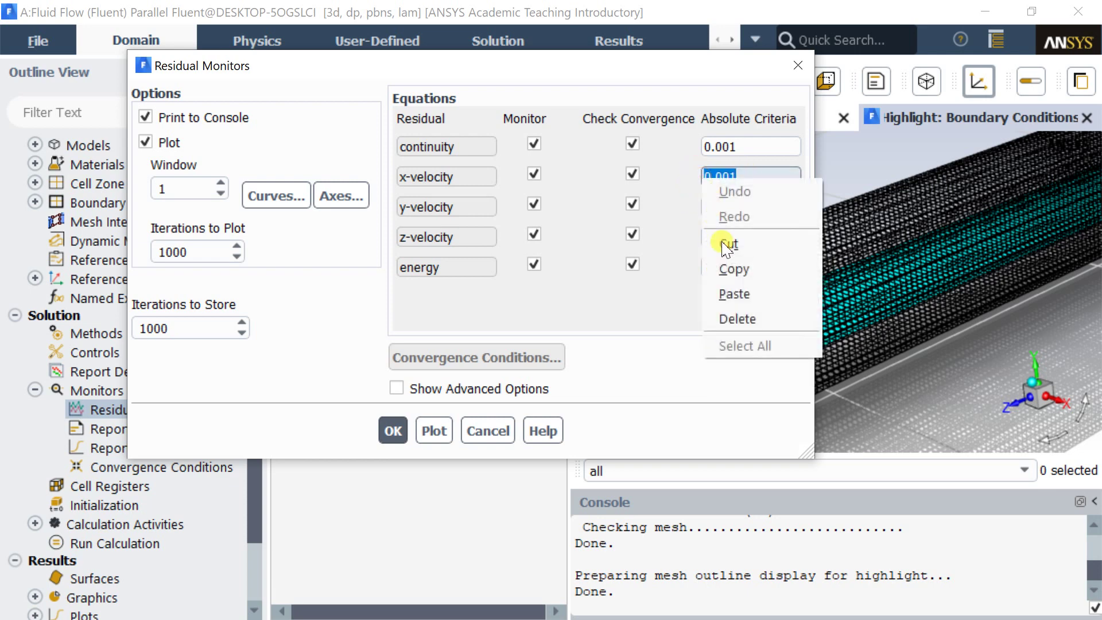
{"action": "left_click", "coordinate": [734, 292]}
{"action": "left_click", "coordinate": [743, 146]}
{"action": "left_click_drag", "start_coordinate": [744, 147], "coordinate": [697, 150]}
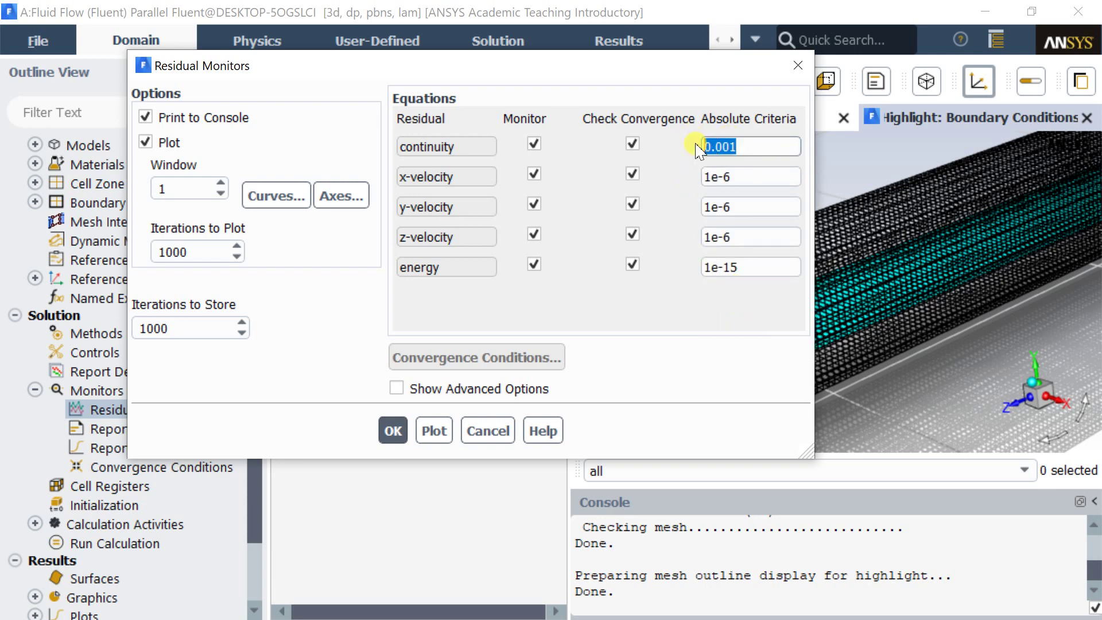
{"action": "right_click", "coordinate": [700, 150]}
{"action": "left_click", "coordinate": [755, 255]}
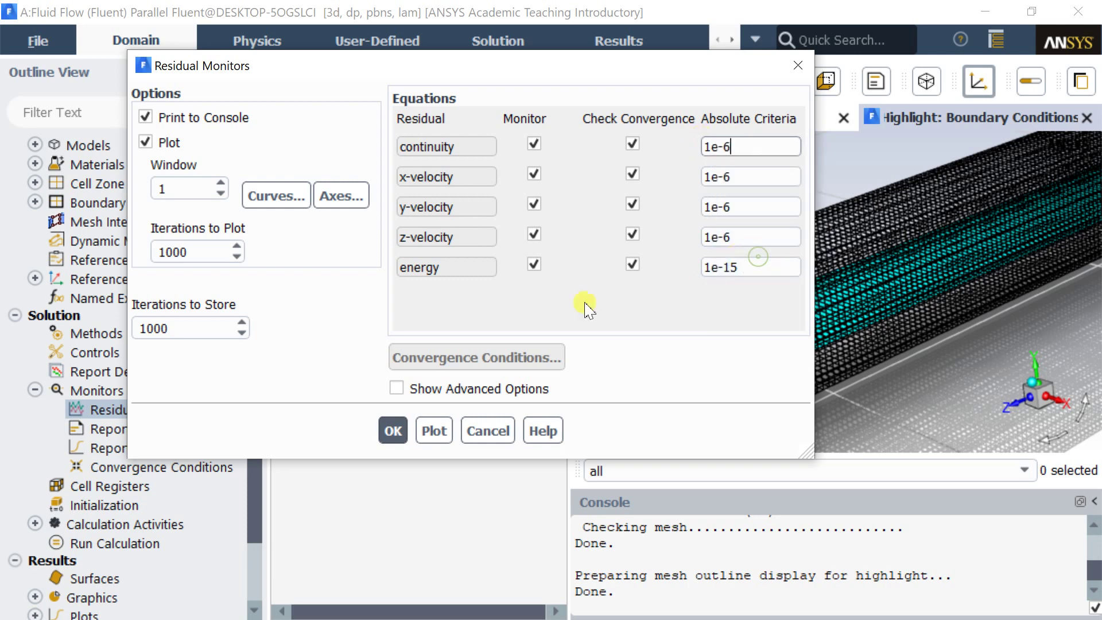
{"action": "left_click", "coordinate": [393, 431]}
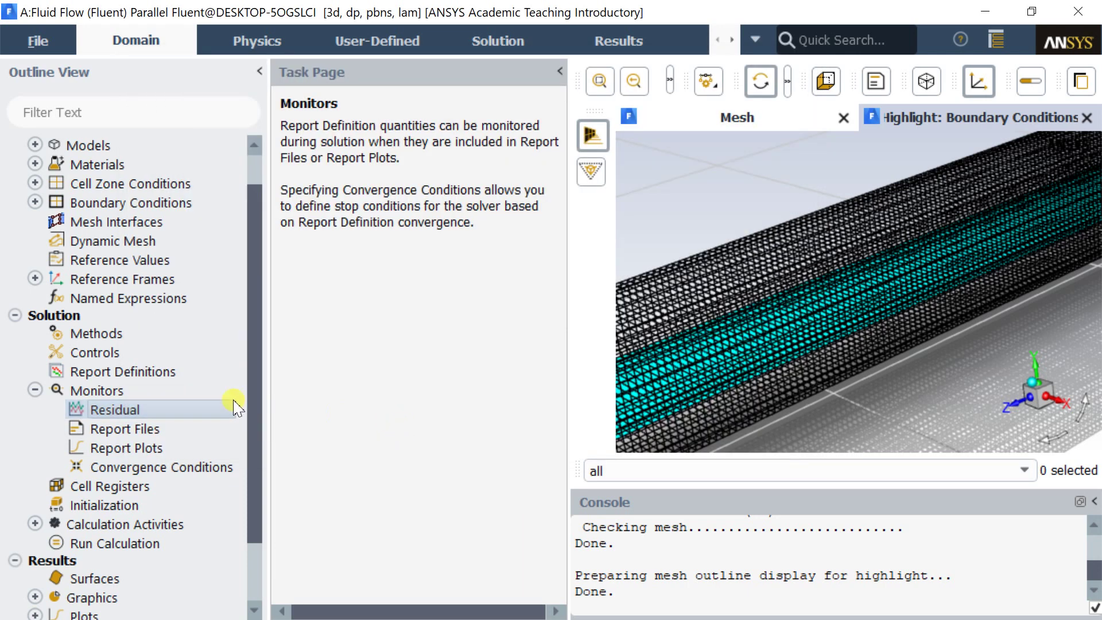
Step: Initialize the flow field using Standard Initialization computed from all-zones
{"action": "left_click", "coordinate": [189, 415]}
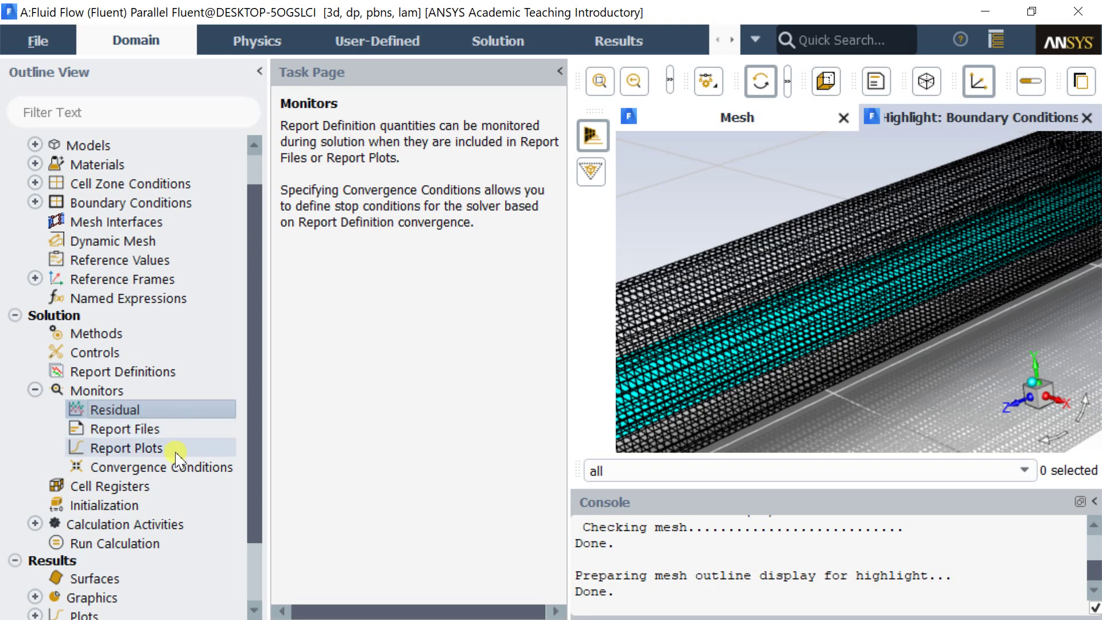
{"action": "scroll", "coordinate": [191, 416], "scroll_direction": "down", "scroll_amount": 1}
{"action": "double_click", "coordinate": [125, 467]}
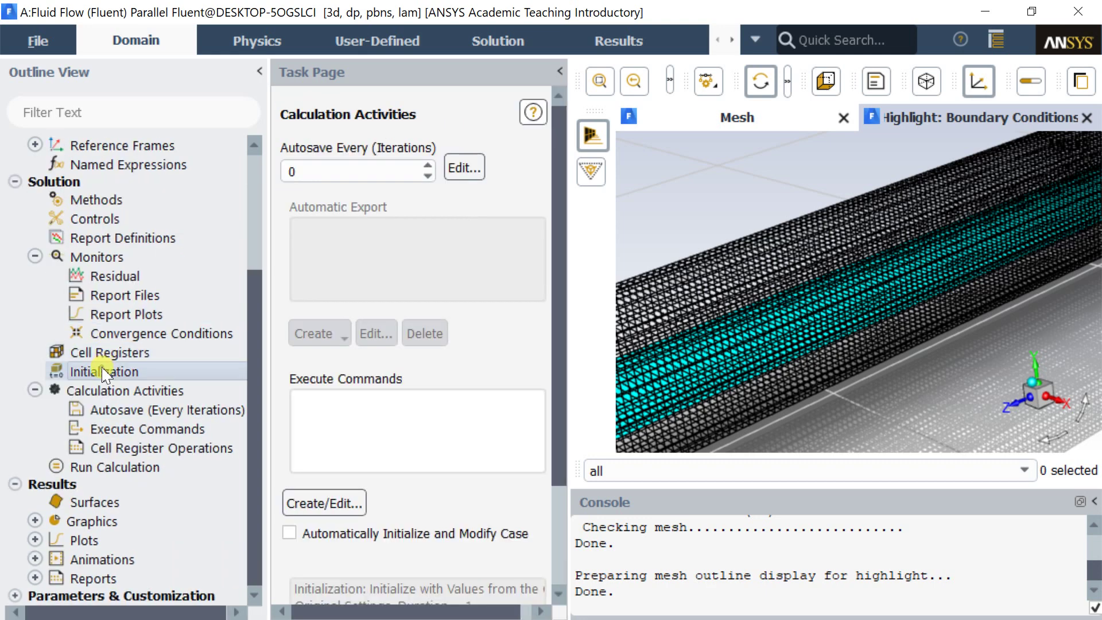
{"action": "left_click", "coordinate": [103, 370]}
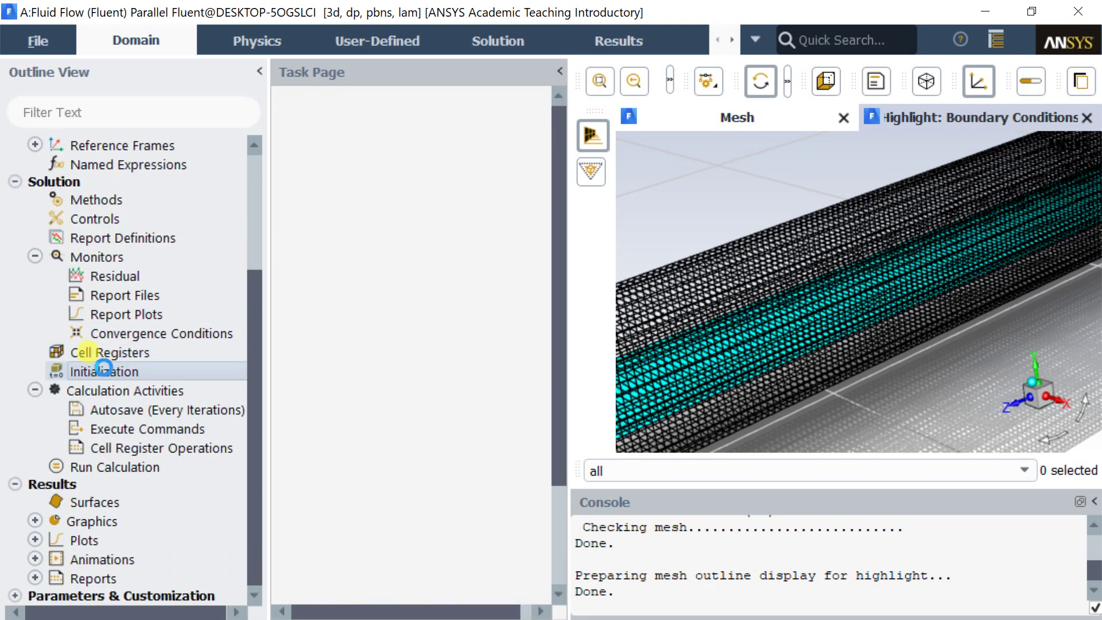
{"action": "left_click", "coordinate": [36, 256]}
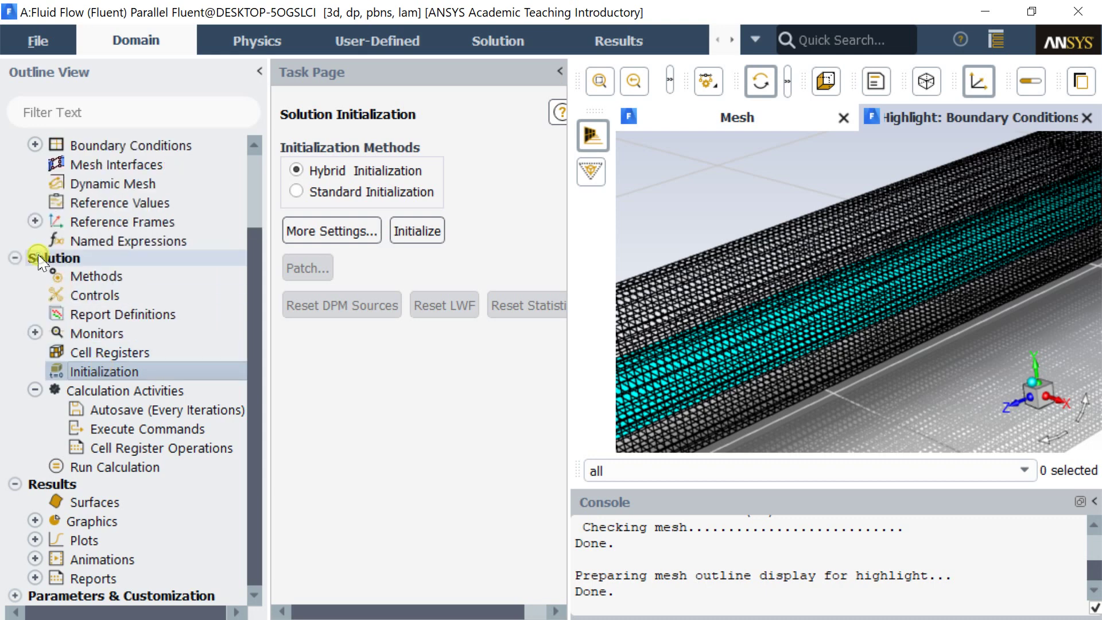
{"action": "left_click", "coordinate": [297, 191]}
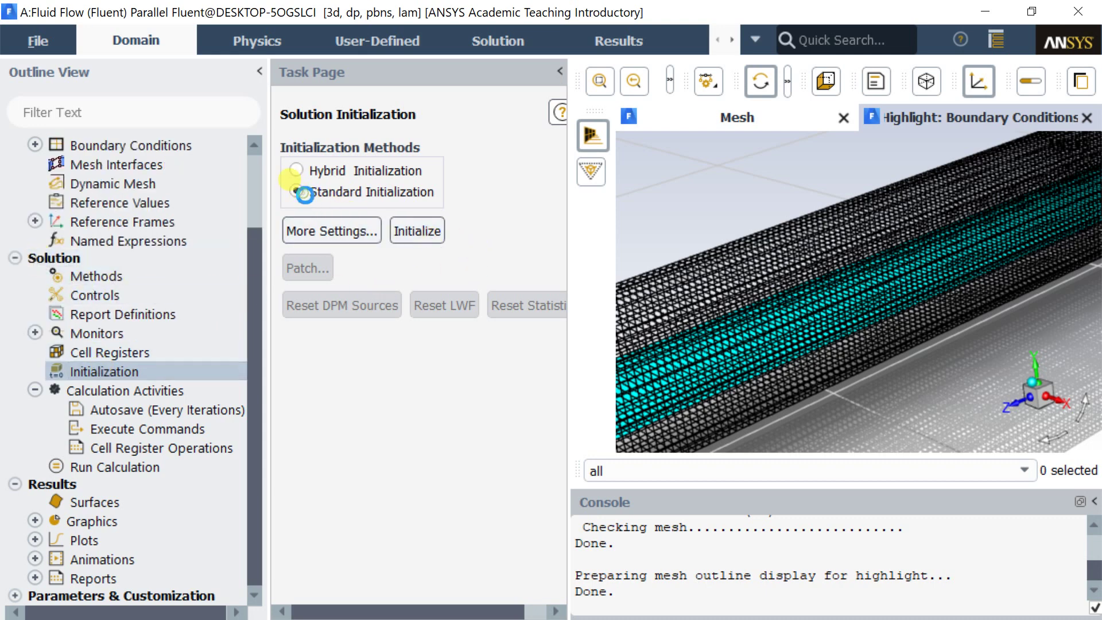
{"action": "left_click", "coordinate": [529, 237]}
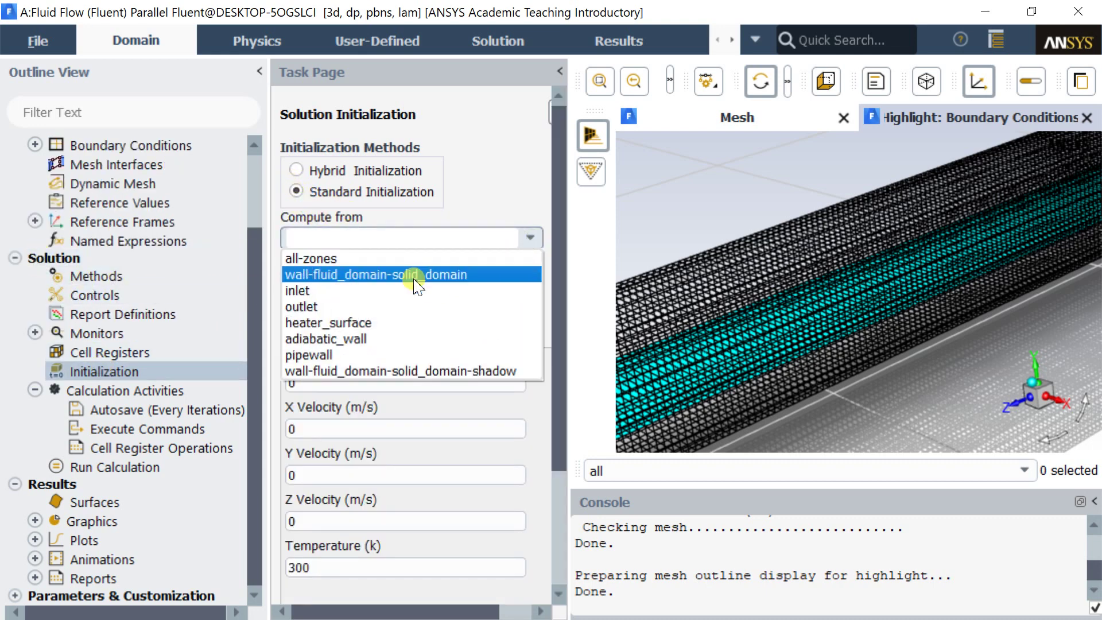
{"action": "left_click", "coordinate": [402, 259]}
{"action": "scroll", "coordinate": [407, 367], "scroll_direction": "down", "scroll_amount": 3}
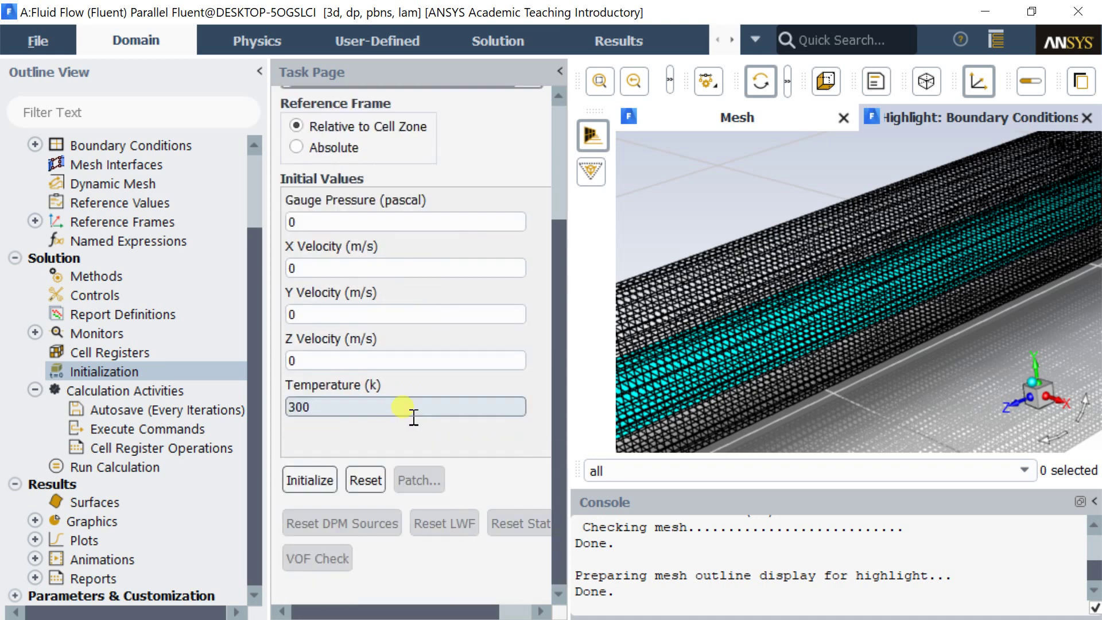
{"action": "left_click", "coordinate": [310, 478]}
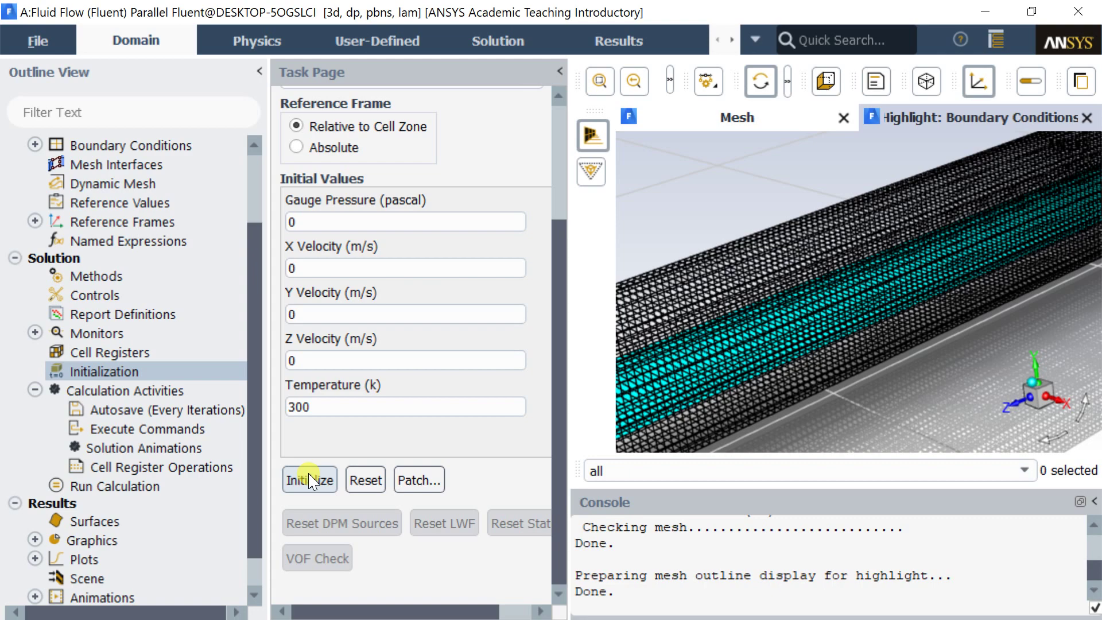
Step: Open Data File Quantities and select Skin Friction Coefficient
{"action": "left_click", "coordinate": [37, 41]}
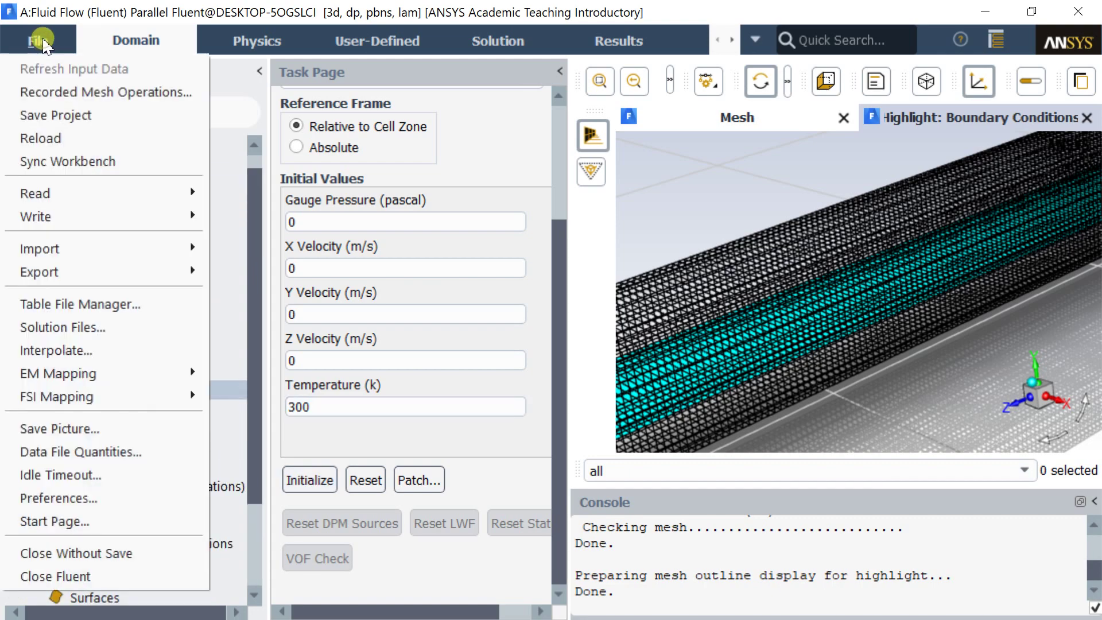
{"action": "left_click", "coordinate": [86, 452]}
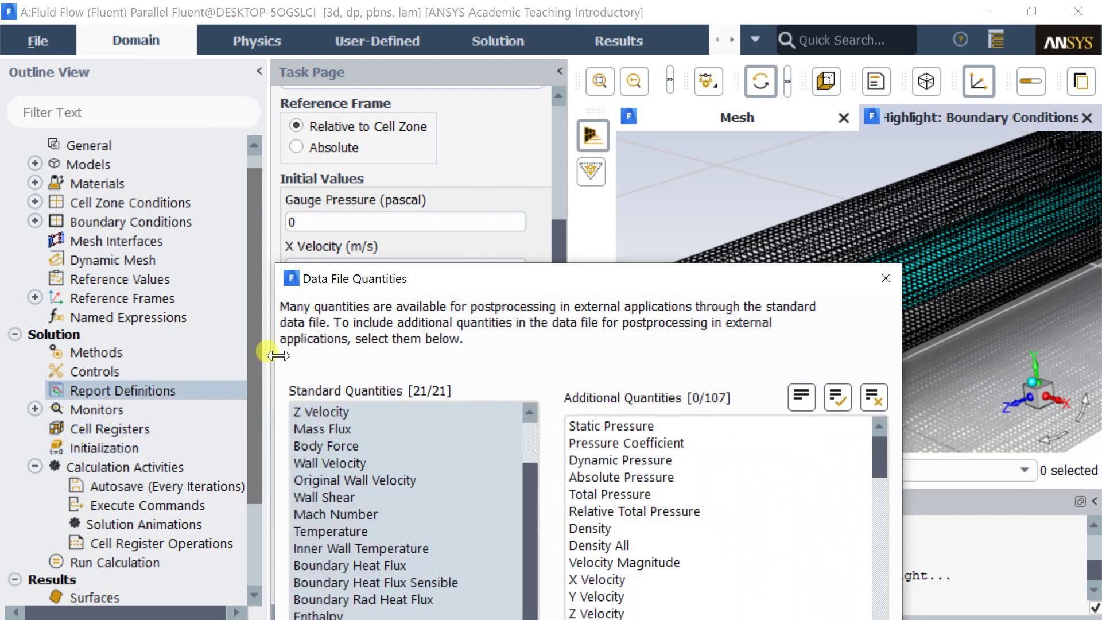
{"action": "left_click_drag", "start_coordinate": [431, 265], "coordinate": [377, 72]}
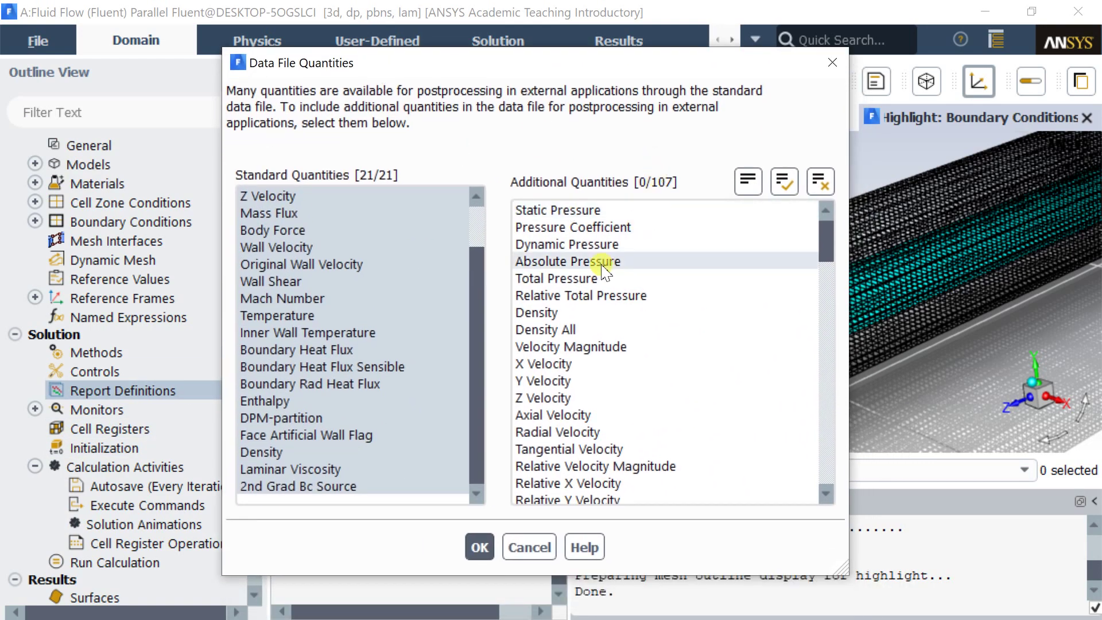
{"action": "scroll", "coordinate": [623, 296], "scroll_direction": "down", "scroll_amount": 1}
{"action": "scroll", "coordinate": [627, 313], "scroll_direction": "down", "scroll_amount": 1}
{"action": "scroll", "coordinate": [627, 330], "scroll_direction": "down", "scroll_amount": 1}
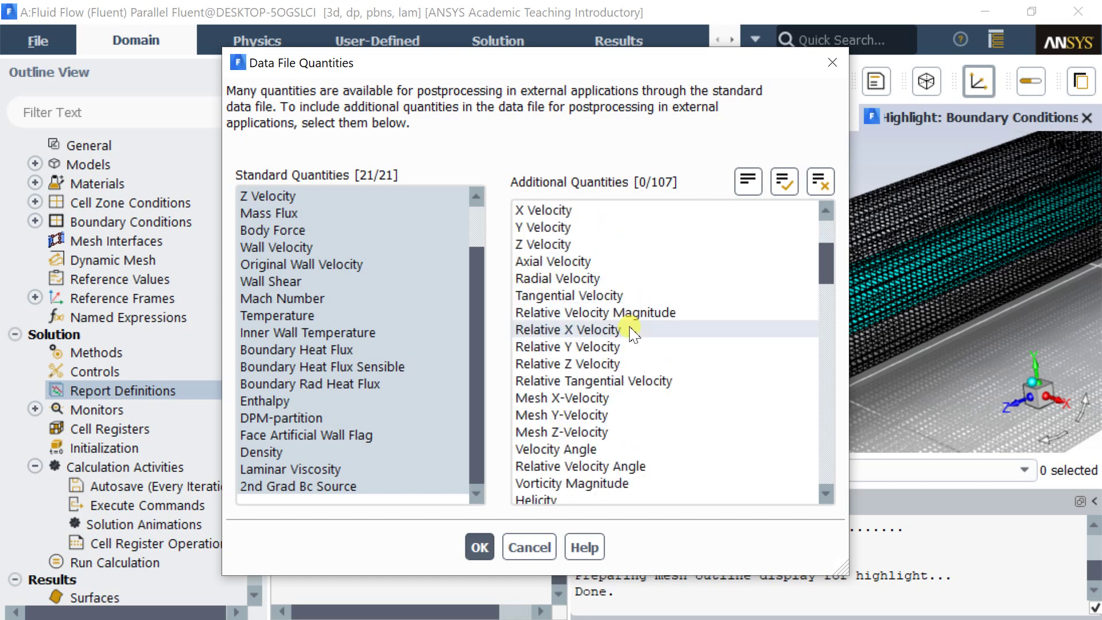
{"action": "scroll", "coordinate": [634, 334], "scroll_direction": "down", "scroll_amount": 1}
{"action": "scroll", "coordinate": [633, 334], "scroll_direction": "down", "scroll_amount": 1}
{"action": "scroll", "coordinate": [633, 334], "scroll_direction": "down", "scroll_amount": 1}
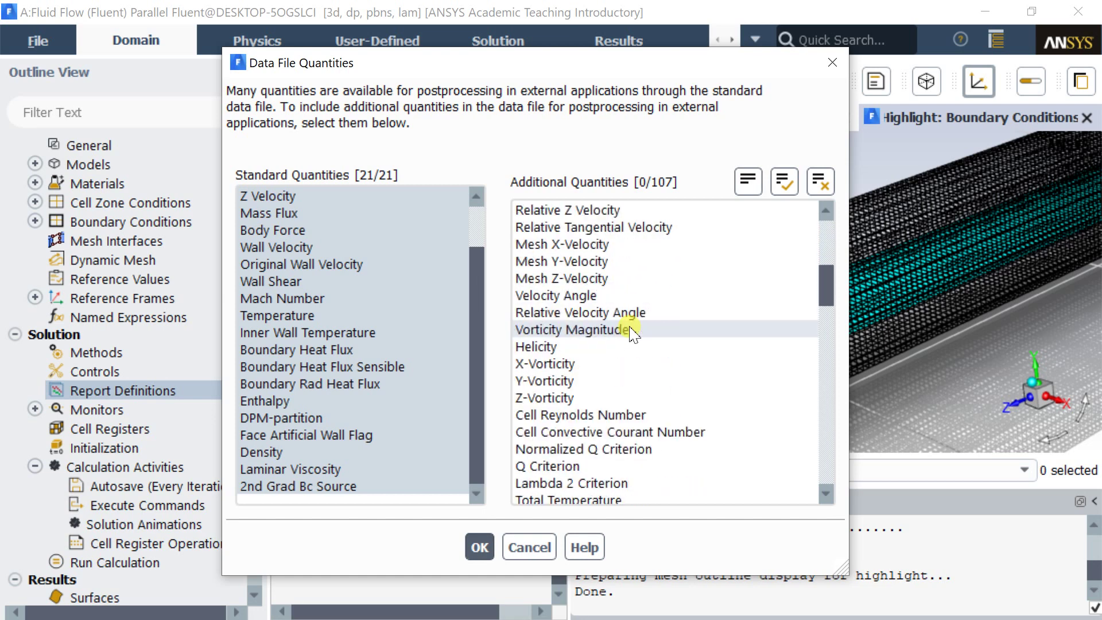
{"action": "scroll", "coordinate": [630, 315], "scroll_direction": "down", "scroll_amount": 10}
{"action": "left_click", "coordinate": [670, 329]}
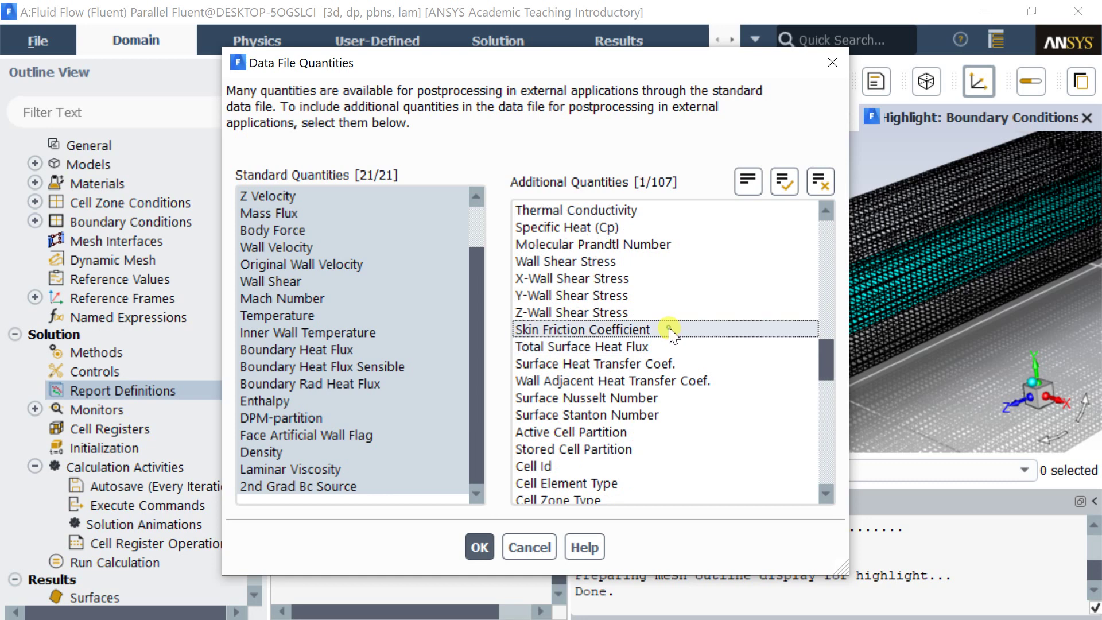
Step: Add Surface Nusselt Number and Surface Heat Transfer Coef., then confirm the selection
{"action": "scroll", "coordinate": [667, 365], "scroll_direction": "down", "scroll_amount": 3}
{"action": "left_click", "coordinate": [680, 245]}
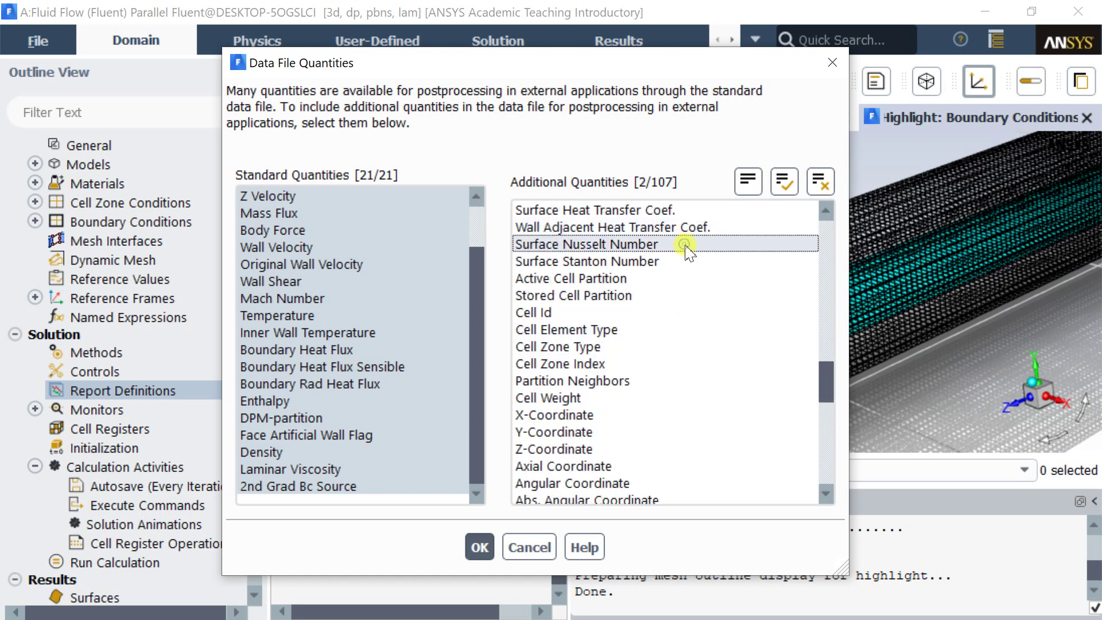
{"action": "scroll", "coordinate": [673, 264], "scroll_direction": "up", "scroll_amount": 1}
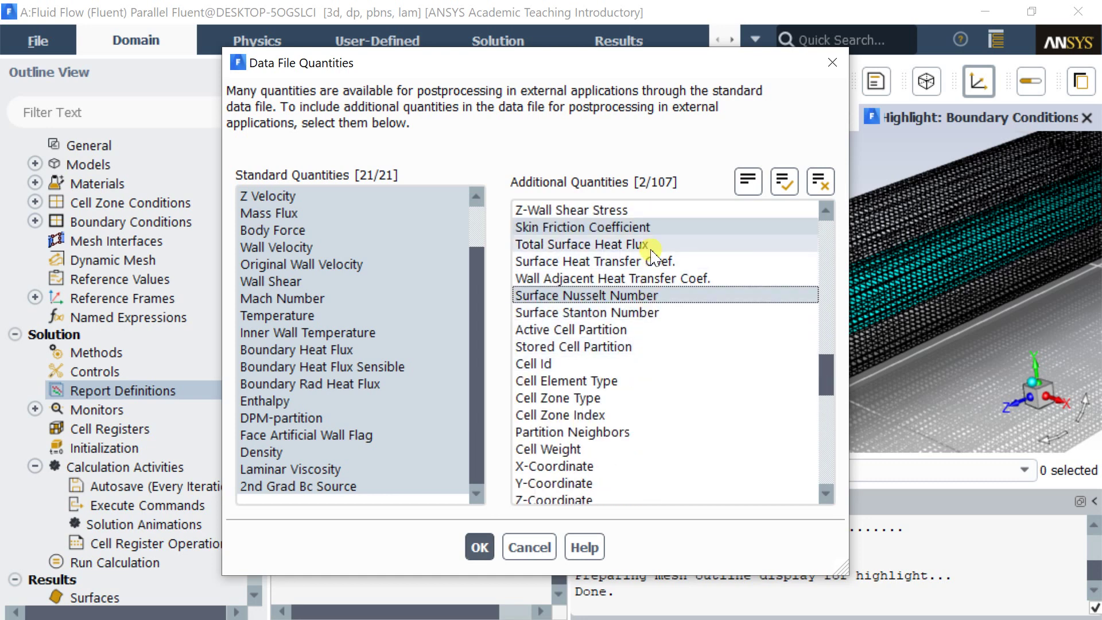
{"action": "left_click", "coordinate": [654, 265]}
{"action": "scroll", "coordinate": [660, 304], "scroll_direction": "up", "scroll_amount": 1}
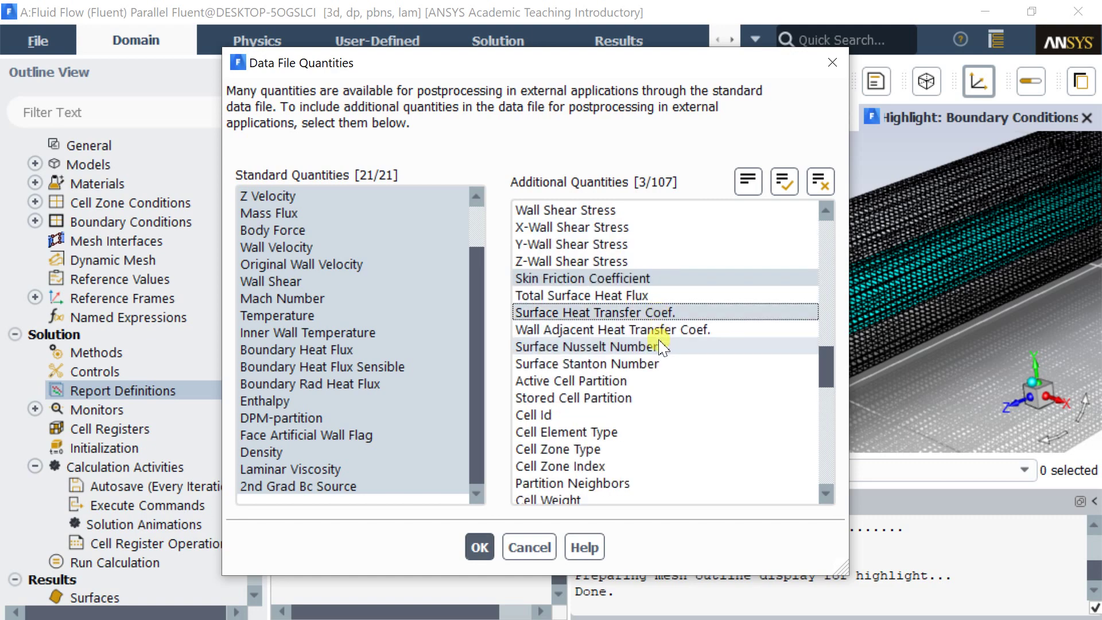
{"action": "scroll", "coordinate": [661, 346], "scroll_direction": "up", "scroll_amount": 2}
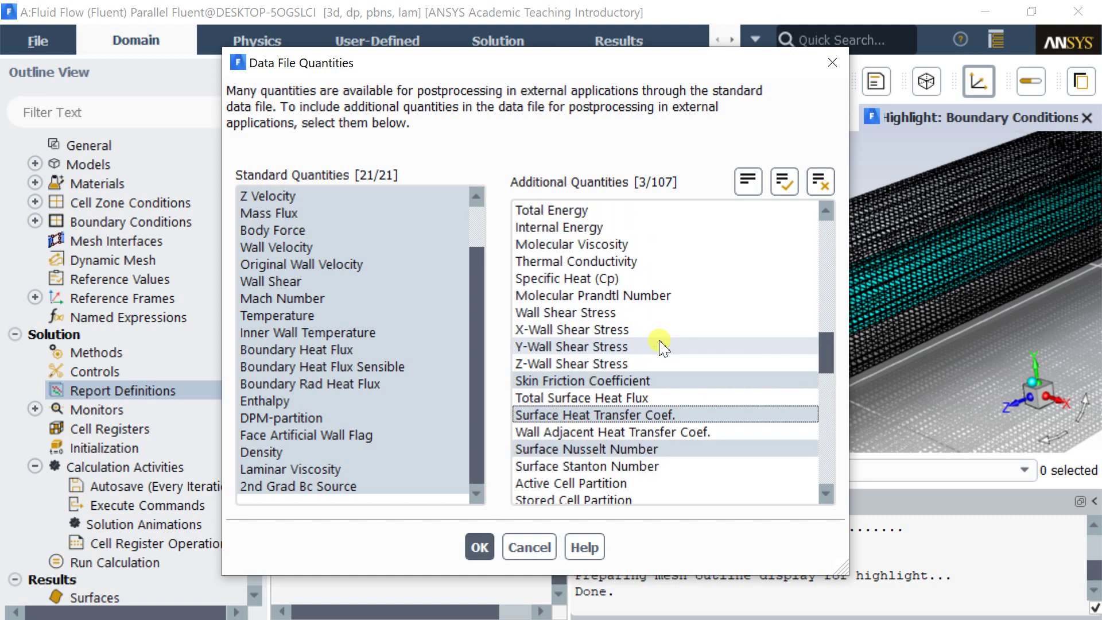
{"action": "scroll", "coordinate": [661, 345], "scroll_direction": "up", "scroll_amount": 1}
{"action": "scroll", "coordinate": [660, 278], "scroll_direction": "up", "scroll_amount": 12}
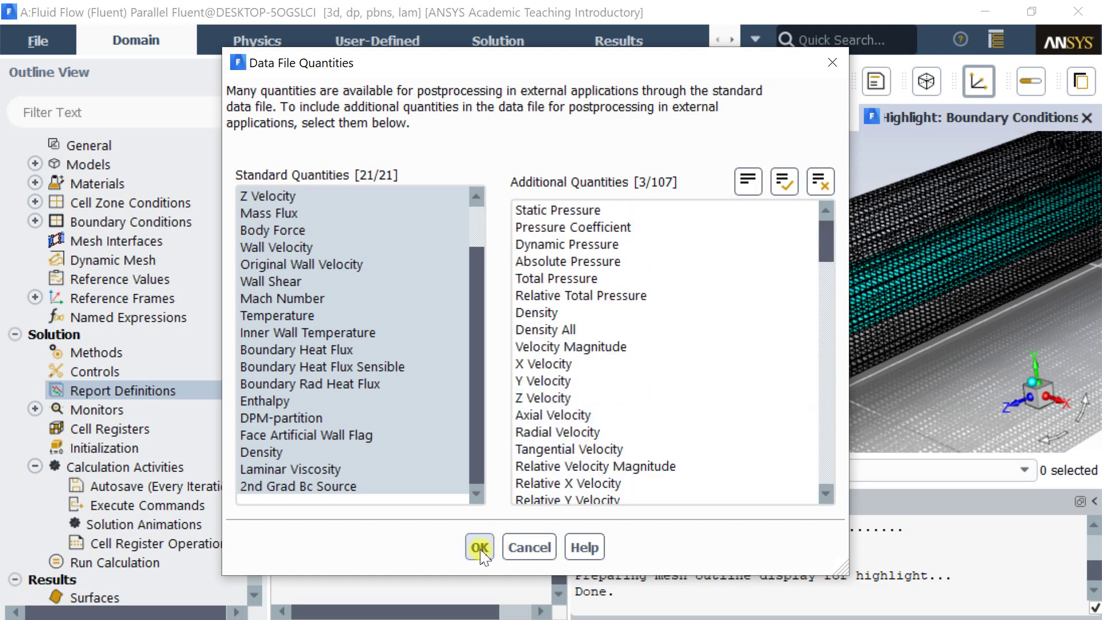
{"action": "left_click", "coordinate": [480, 549]}
Step: Run the solver calculation and display the scaled residuals plot
{"action": "scroll", "coordinate": [160, 426], "scroll_direction": "down", "scroll_amount": 2}
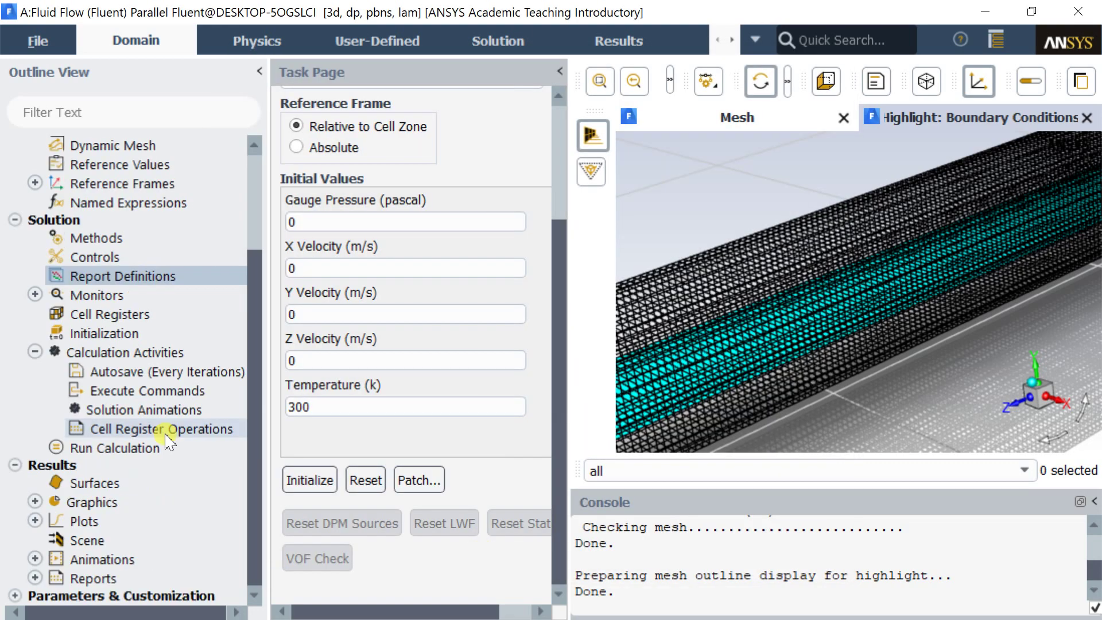
{"action": "left_click", "coordinate": [166, 443]}
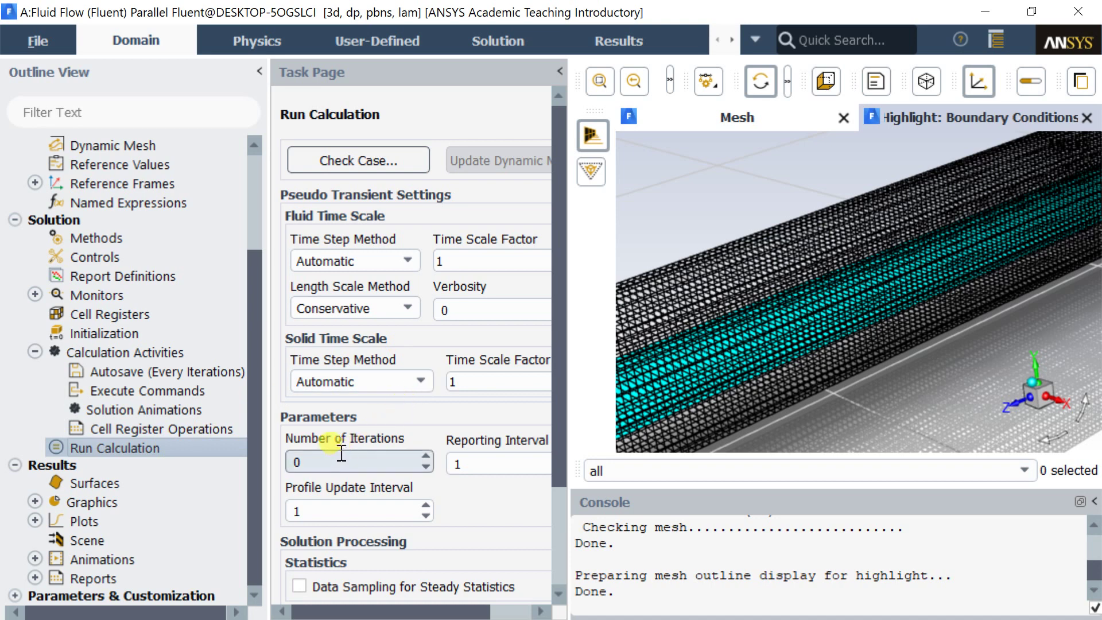
{"action": "double_click", "coordinate": [296, 462]}
{"action": "type", "text": "1000"}
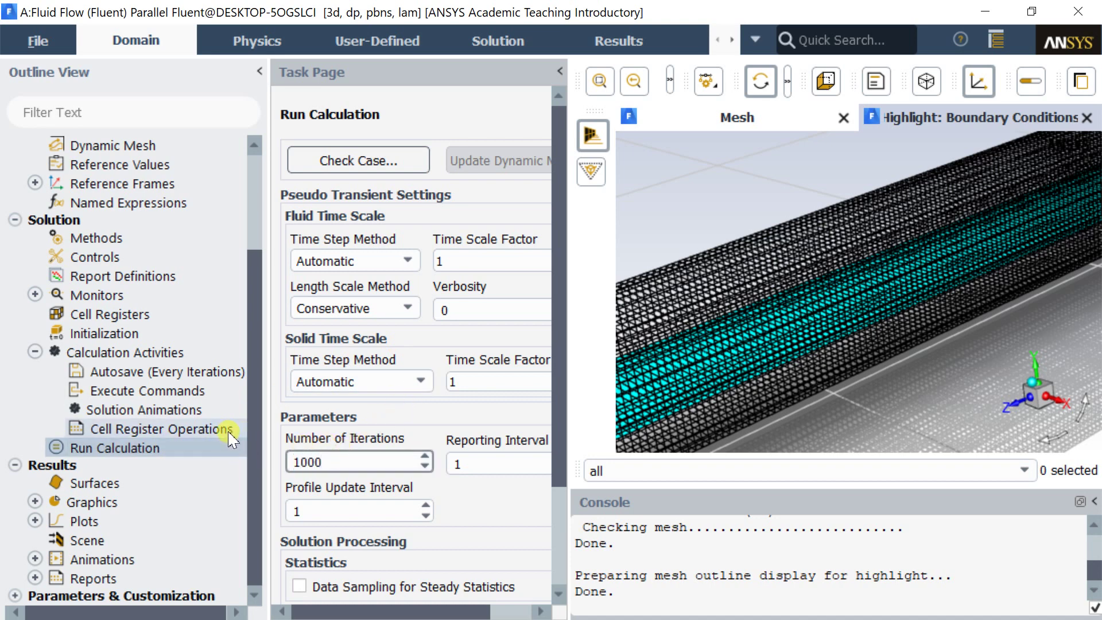
{"action": "scroll", "coordinate": [304, 402], "scroll_direction": "down", "scroll_amount": 3}
{"action": "left_click", "coordinate": [353, 556]}
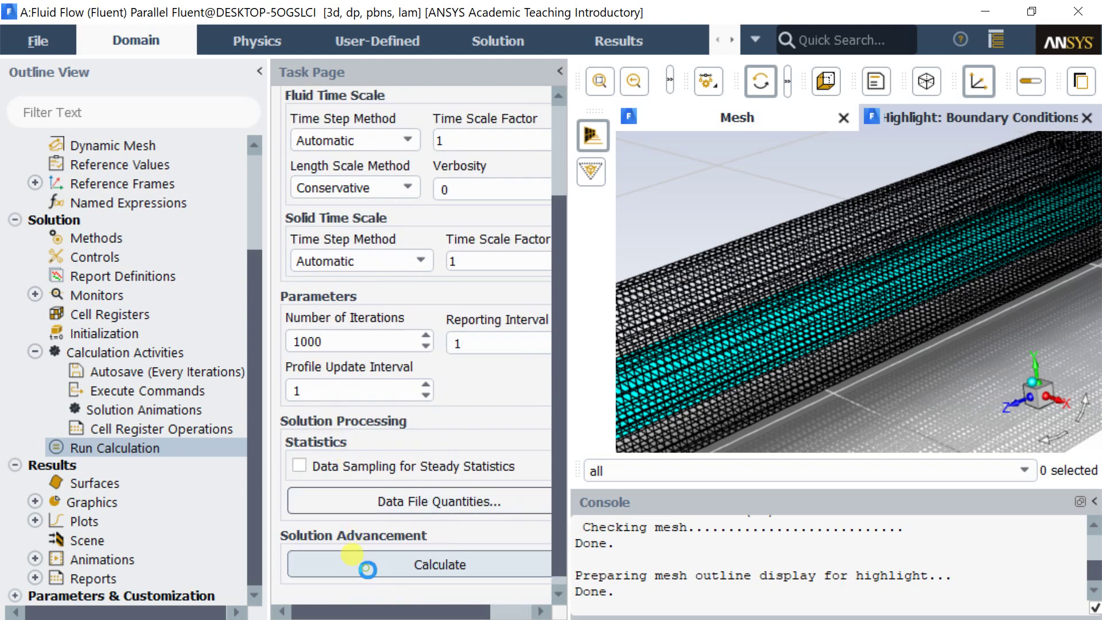
{"action": "mouse_move", "coordinate": [568, 310]}
{"action": "left_mouse_down"}
{"action": "mouse_move", "coordinate": [456, 378]}
{"action": "mouse_move", "coordinate": [425, 379]}
{"action": "left_mouse_up"}
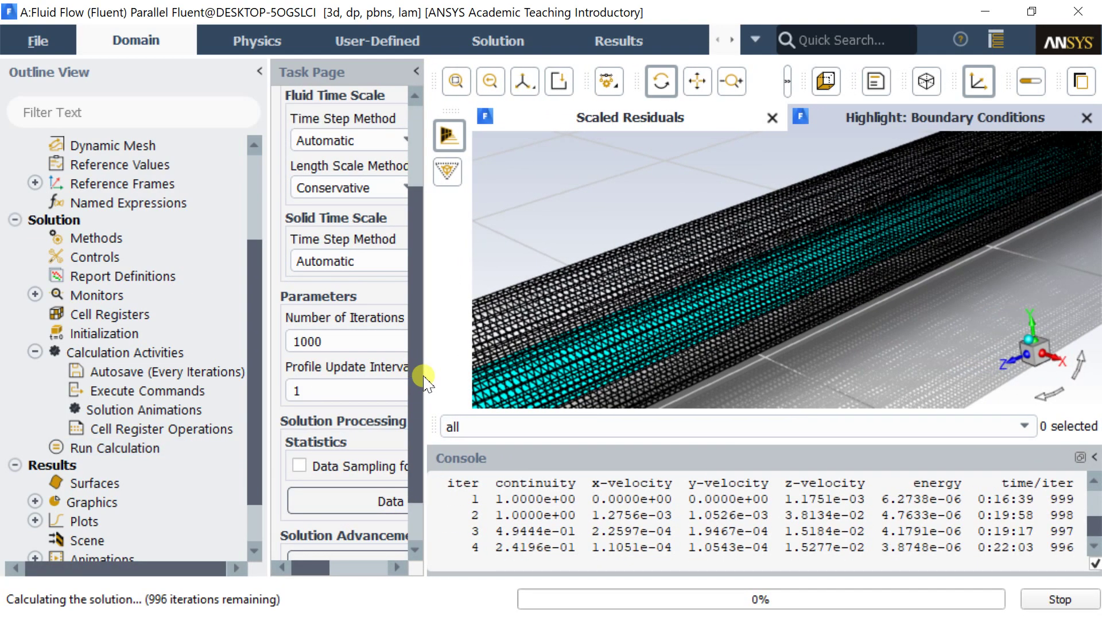
{"action": "left_click", "coordinate": [679, 119]}
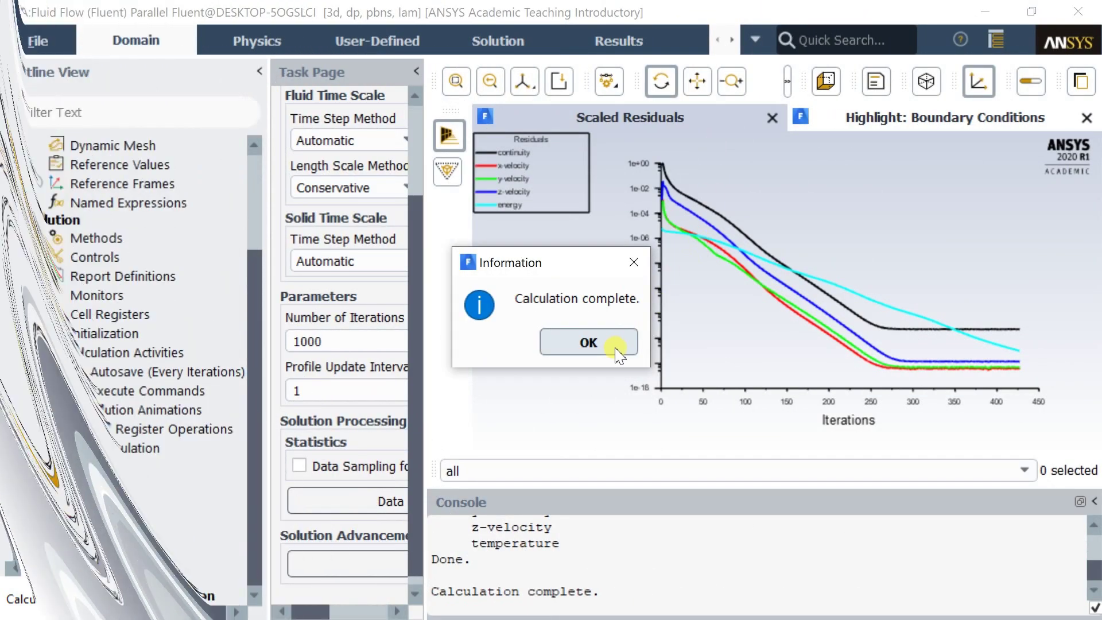
Step: Confirm convergence at iteration 427, quit Fluent, and open the results in CFD-Post
{"action": "left_click", "coordinate": [615, 347]}
{"action": "scroll", "coordinate": [589, 519], "scroll_direction": "up", "scroll_amount": 5}
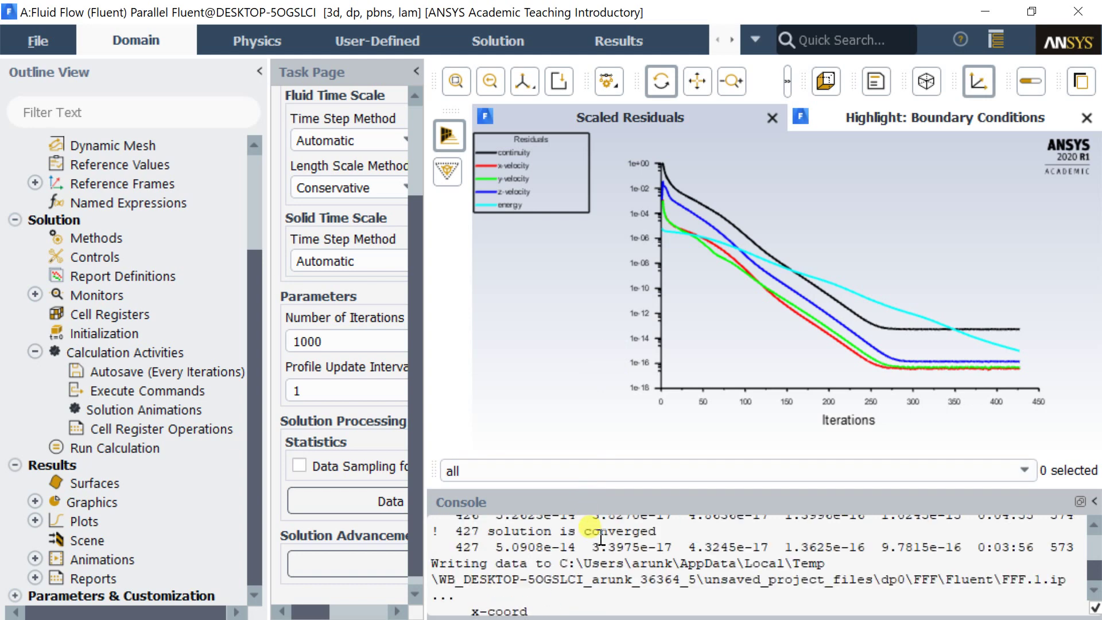
{"action": "left_click_drag", "start_coordinate": [676, 537], "coordinate": [442, 532]}
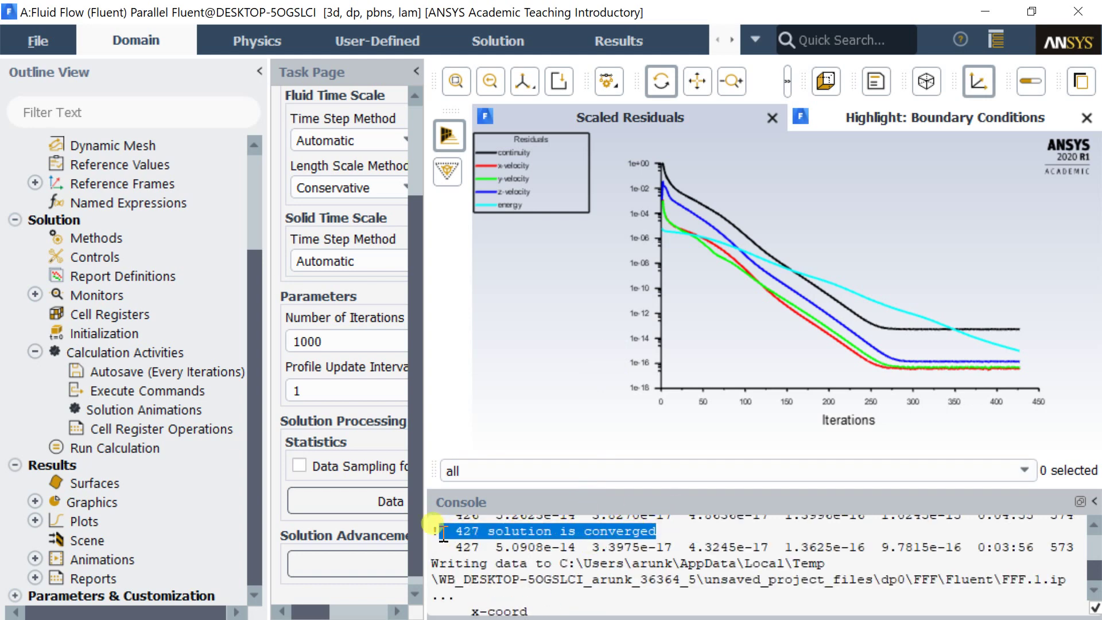
{"action": "left_click", "coordinate": [442, 532]}
{"action": "scroll", "coordinate": [453, 540], "scroll_direction": "up", "scroll_amount": 2}
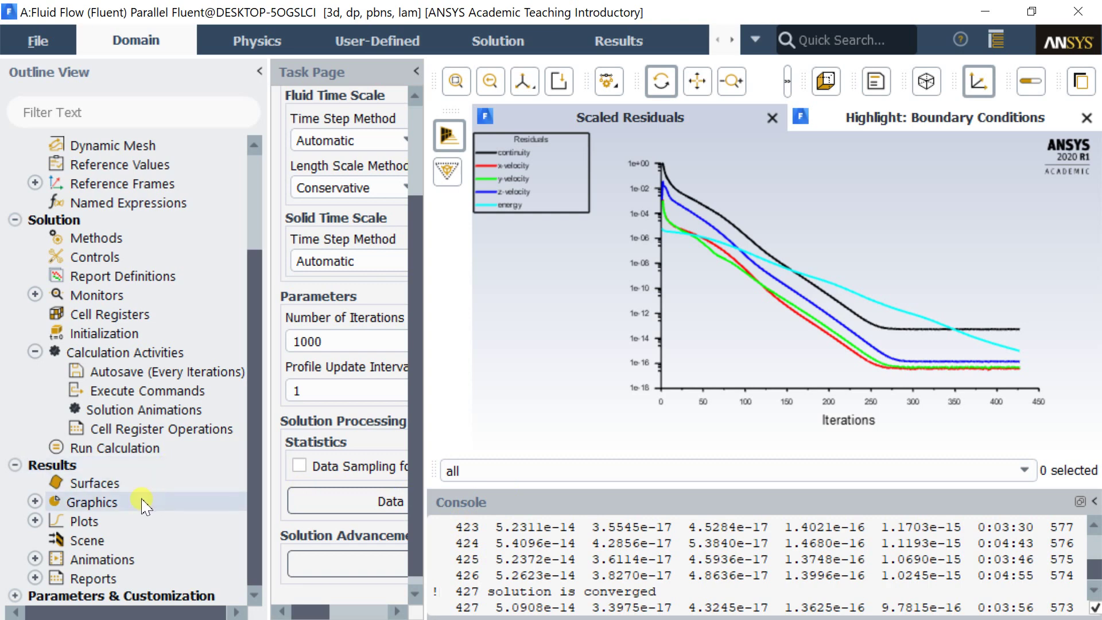
{"action": "double_click", "coordinate": [85, 522]}
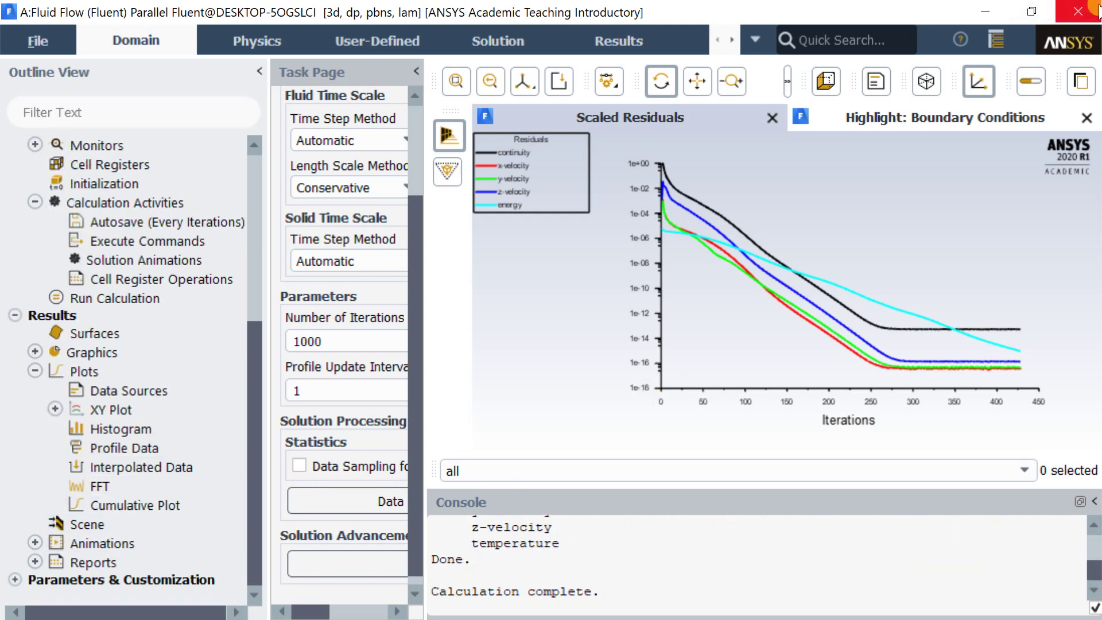
{"action": "left_click", "coordinate": [1078, 11]}
{"action": "left_click", "coordinate": [555, 350]}
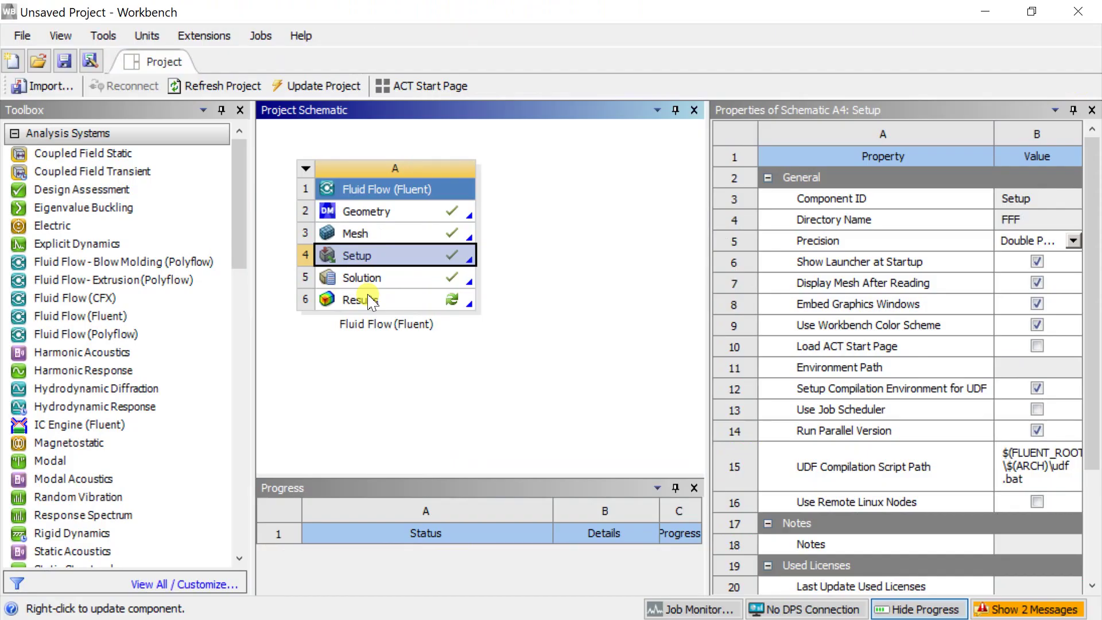
{"action": "double_click", "coordinate": [367, 301]}
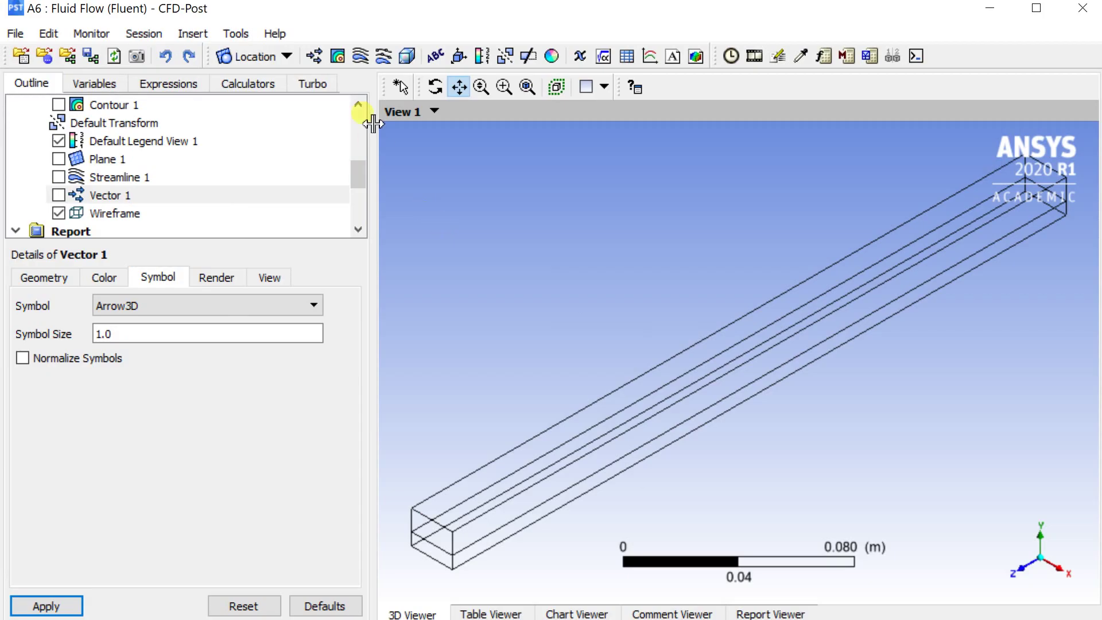
Step: Insert a line location and set Point 1 to 0.01, 0.006, 0
{"action": "left_click", "coordinate": [288, 56]}
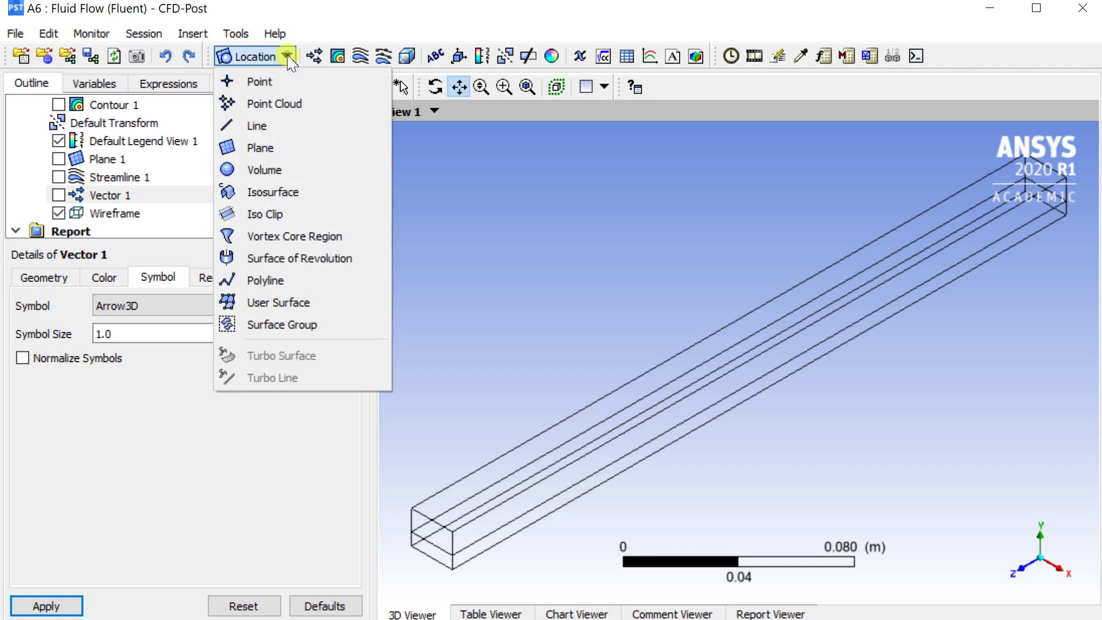
{"action": "left_click", "coordinate": [273, 126]}
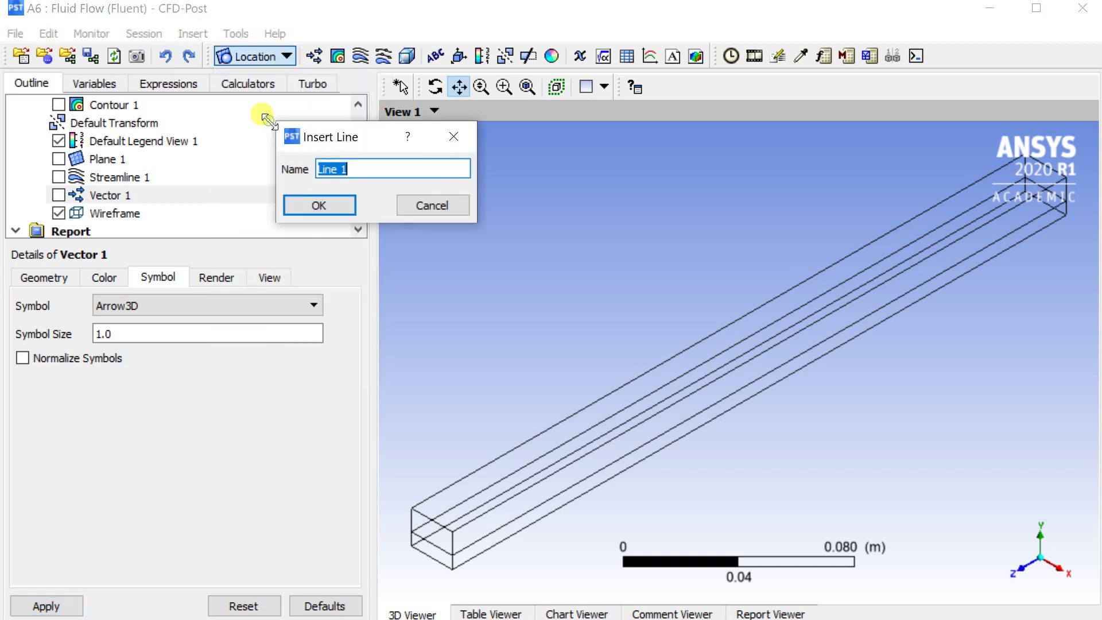
{"action": "left_click", "coordinate": [315, 206]}
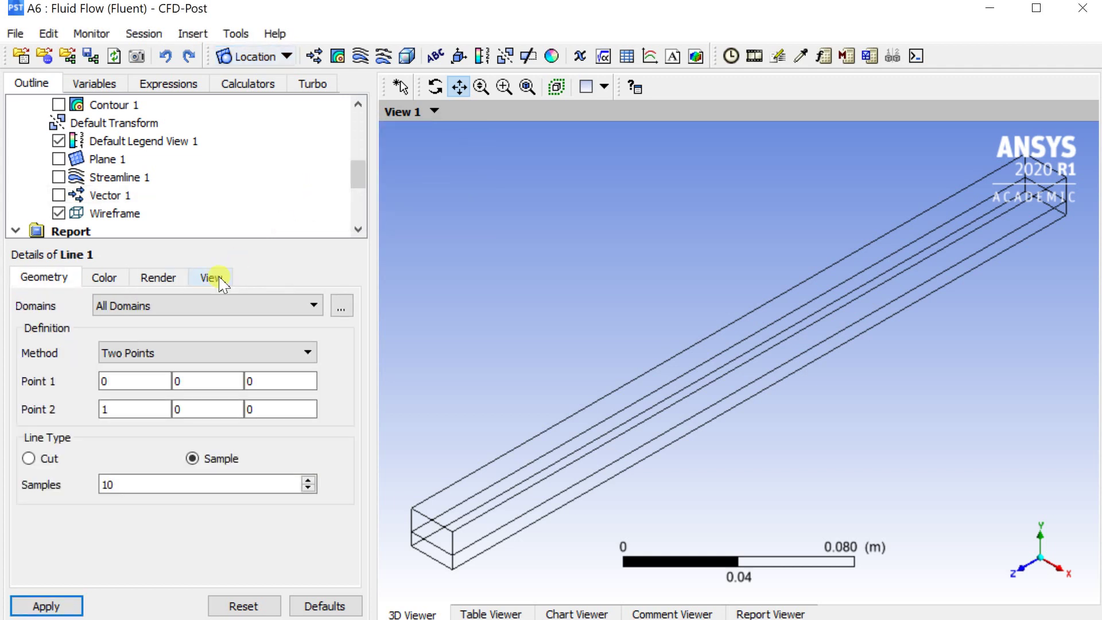
{"action": "left_click", "coordinate": [118, 381]}
{"action": "type", "text": ".01"}
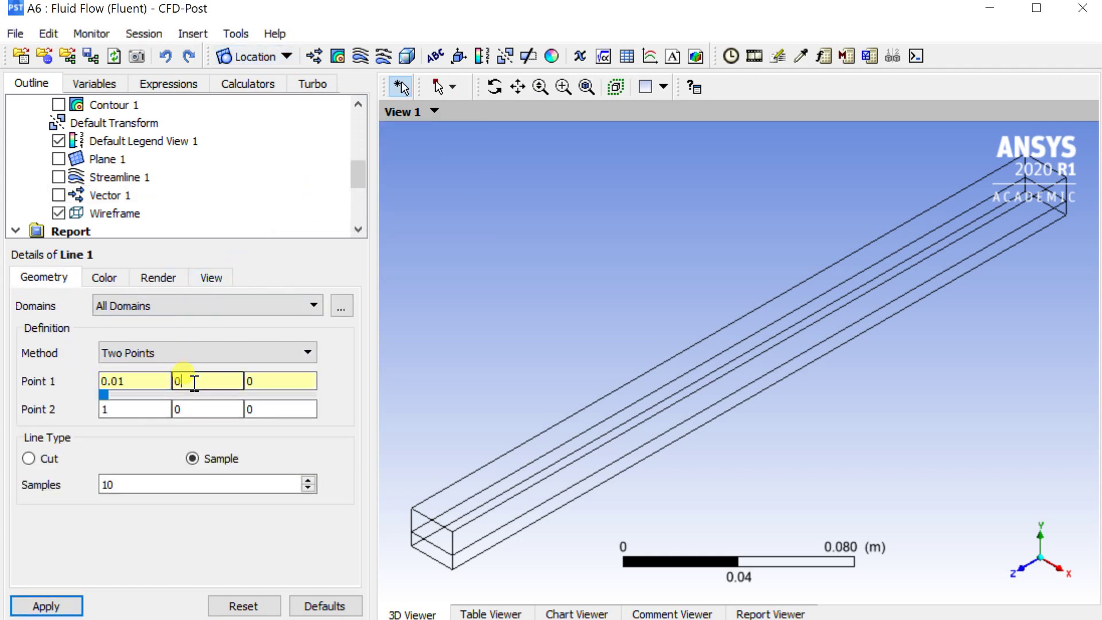
{"action": "left_click", "coordinate": [196, 381]}
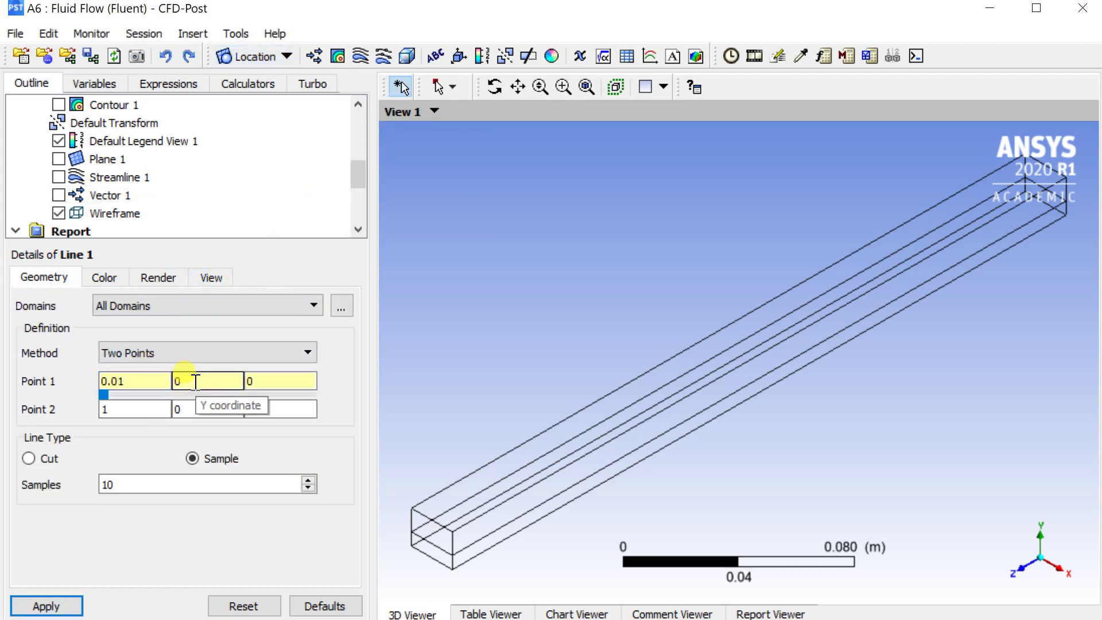
{"action": "type", "text": ".006"}
Step: Set Point 2 to 0.01, 0.006, 0.3 with 100 samples
{"action": "double_click", "coordinate": [123, 409]}
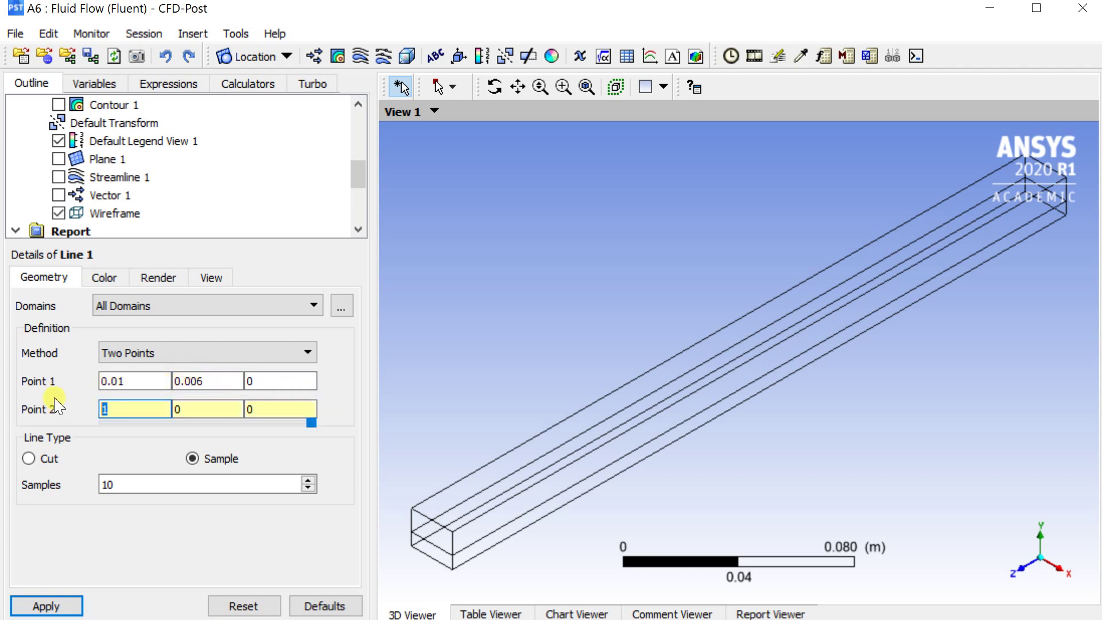
{"action": "type", "text": "0.01"}
{"action": "double_click", "coordinate": [184, 409]}
{"action": "type", "text": "0.006"}
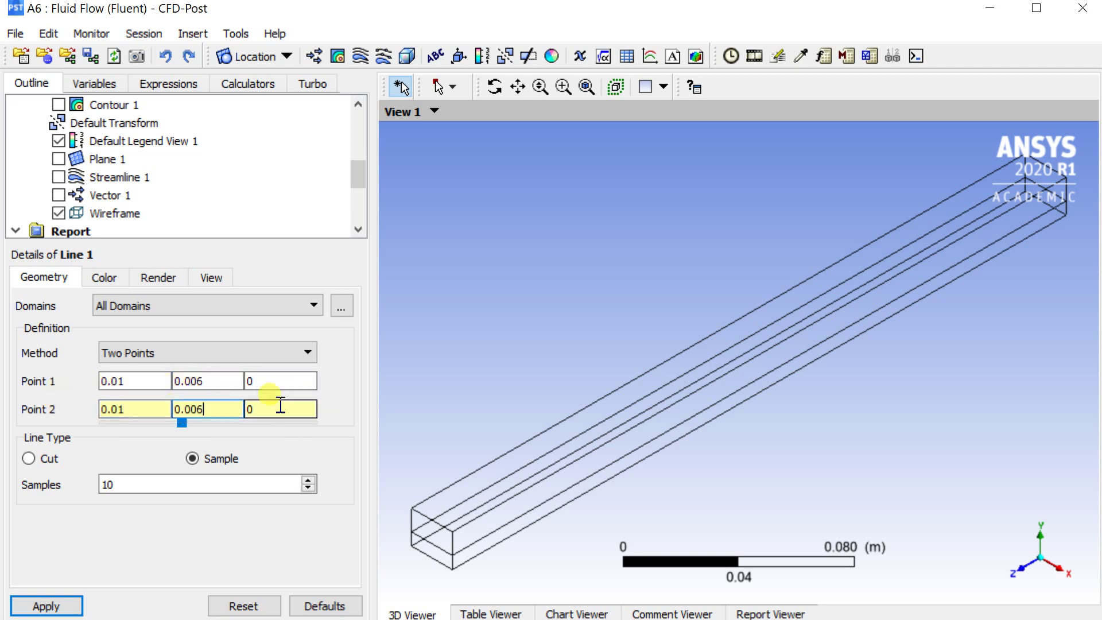
{"action": "left_click", "coordinate": [279, 405]}
{"action": "type", "text": ".3"}
{"action": "left_click_drag", "start_coordinate": [154, 485], "coordinate": [85, 481]}
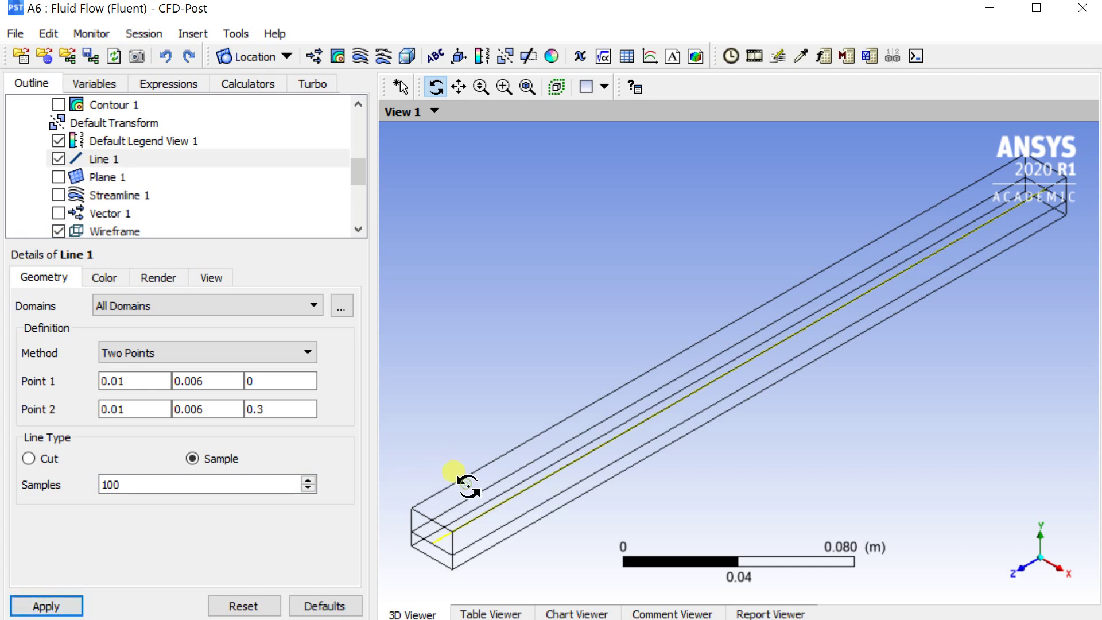
Step: Pan and rotate the 3D view to inspect the new line along the pipe
{"action": "left_click", "coordinate": [458, 87]}
{"action": "left_click_drag", "start_coordinate": [506, 396], "coordinate": [606, 301]}
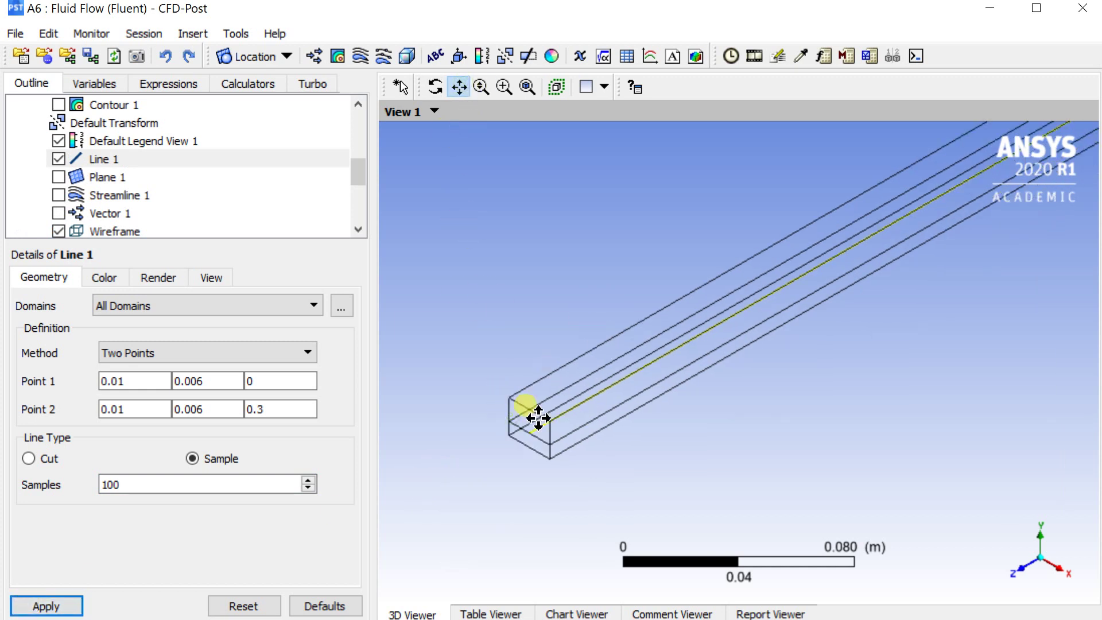
{"action": "scroll", "coordinate": [531, 413], "scroll_direction": "up", "scroll_amount": 2}
{"action": "left_click", "coordinate": [436, 87]}
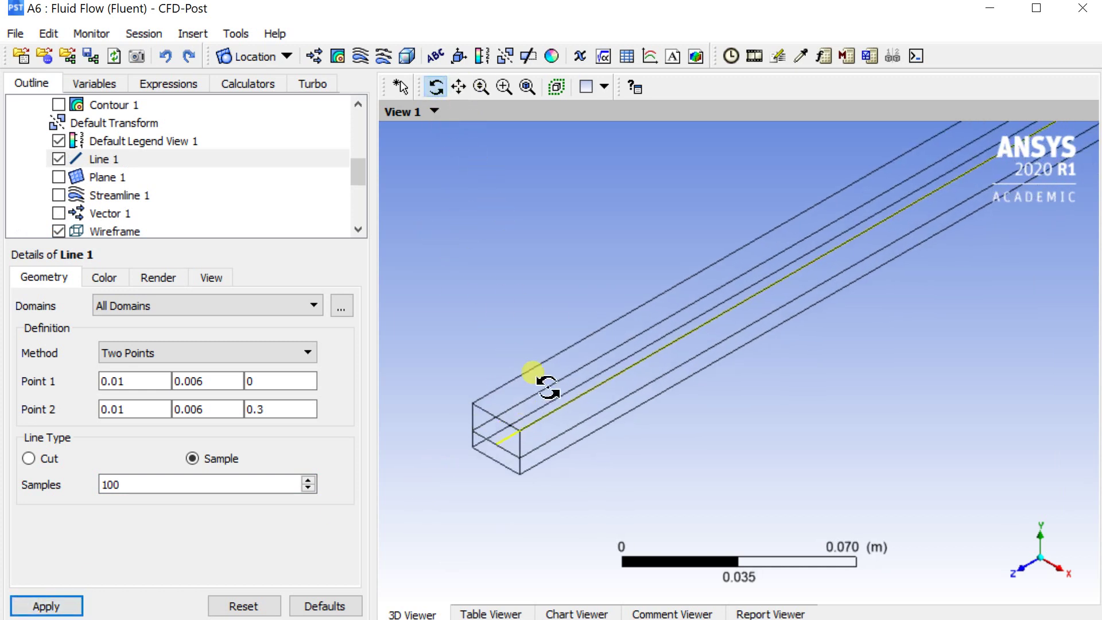
{"action": "mouse_move", "coordinate": [537, 379]}
{"action": "left_mouse_down"}
{"action": "mouse_move", "coordinate": [532, 344]}
{"action": "mouse_move", "coordinate": [568, 373]}
{"action": "mouse_move", "coordinate": [519, 357]}
{"action": "mouse_move", "coordinate": [560, 345]}
{"action": "left_mouse_up"}
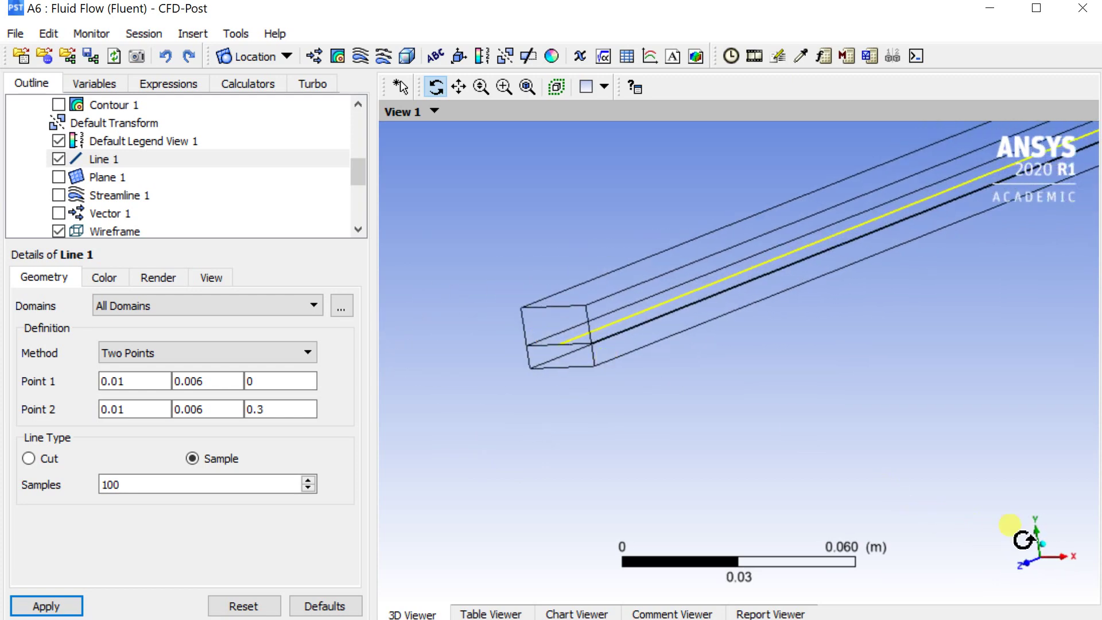
{"action": "left_click_drag", "start_coordinate": [968, 511], "coordinate": [980, 527]}
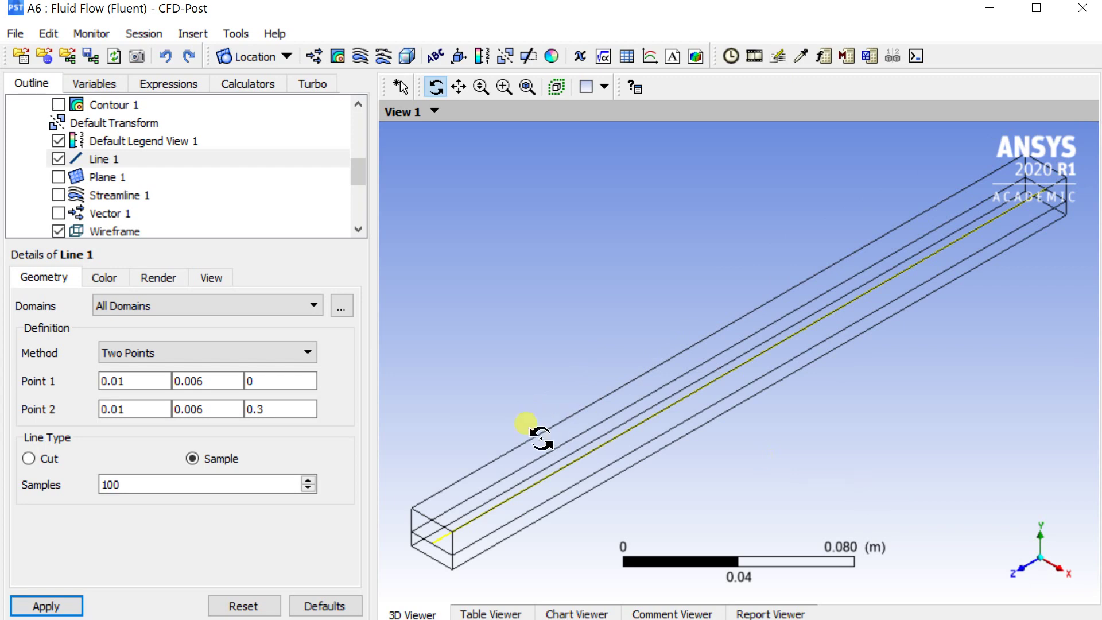
{"action": "left_click", "coordinate": [650, 56]}
Step: Create a chart sourcing data from Line 1 with Z on the X axis
{"action": "left_click", "coordinate": [695, 137]}
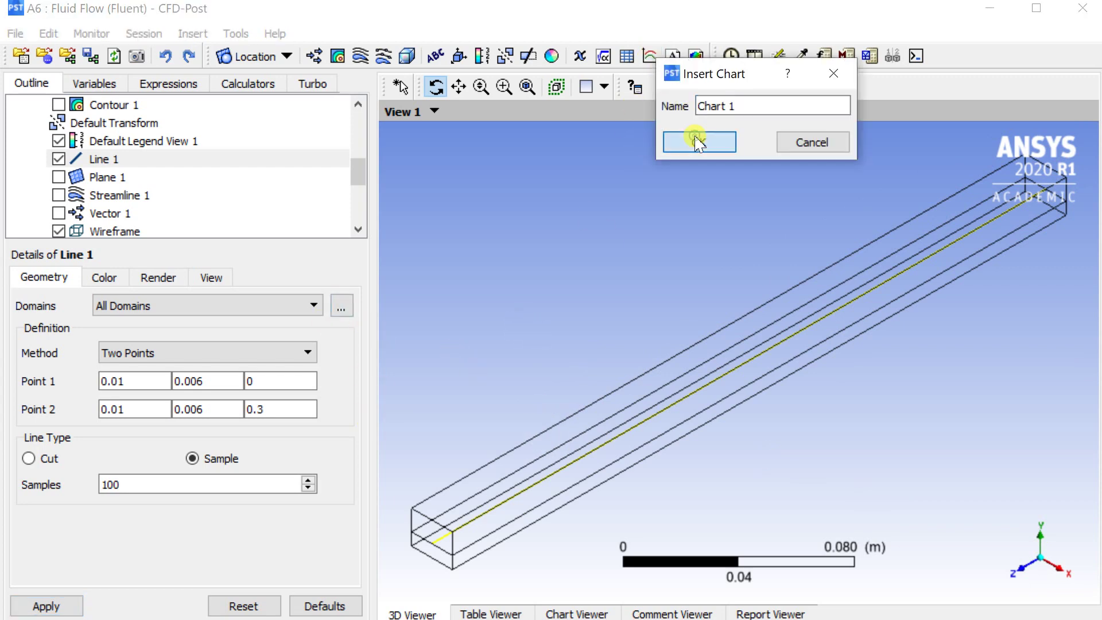
{"action": "left_click", "coordinate": [110, 278]}
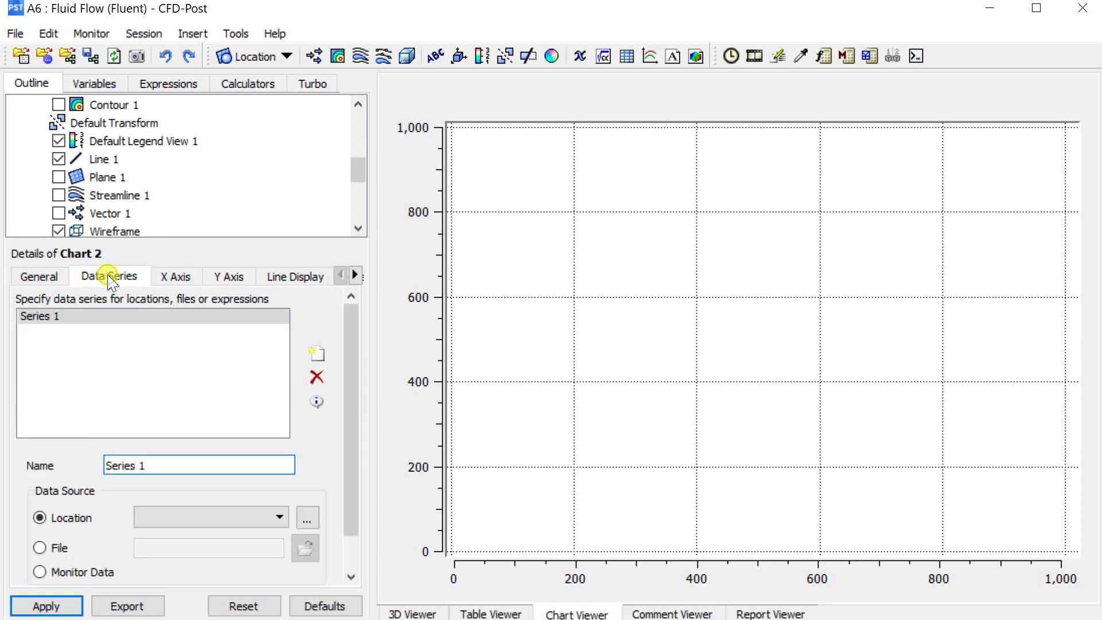
{"action": "left_click", "coordinate": [193, 519]}
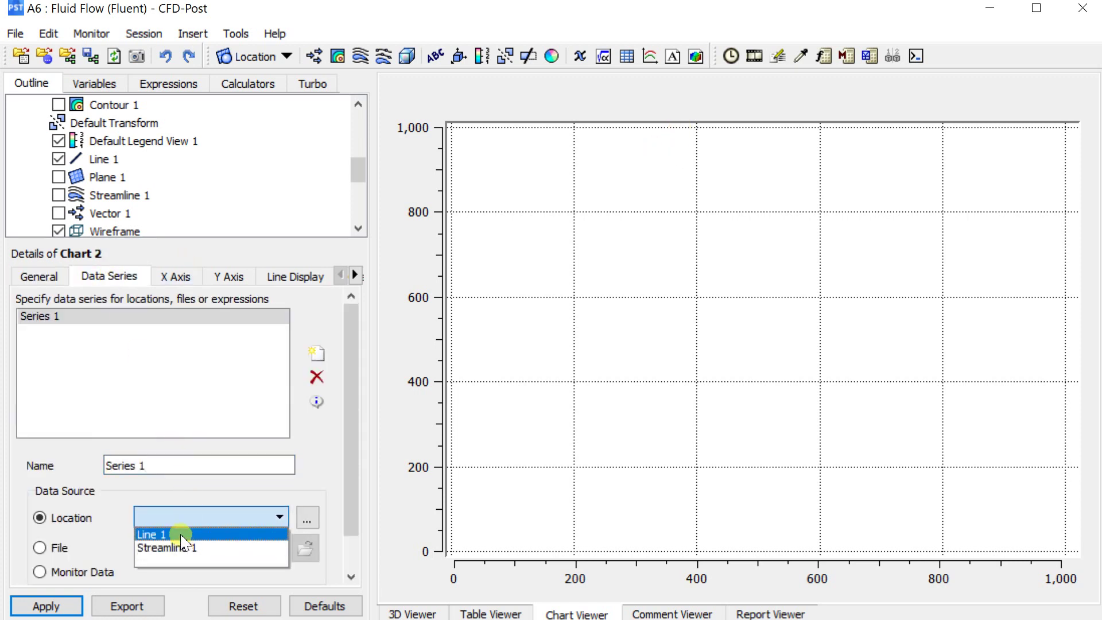
{"action": "left_click", "coordinate": [184, 531]}
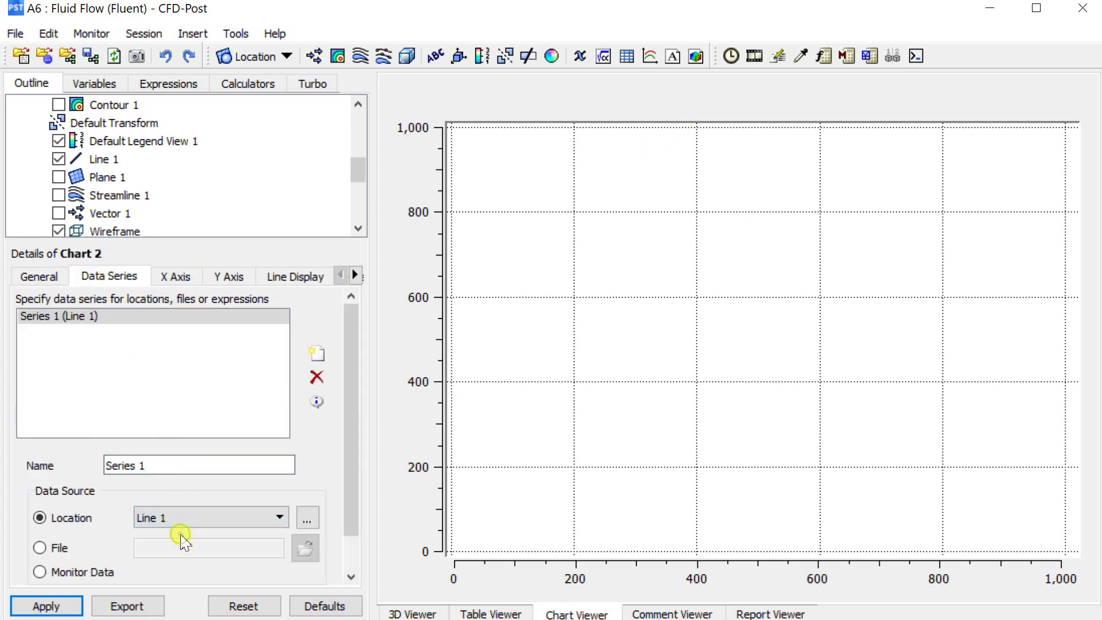
{"action": "left_click", "coordinate": [183, 284]}
{"action": "left_click", "coordinate": [170, 319]}
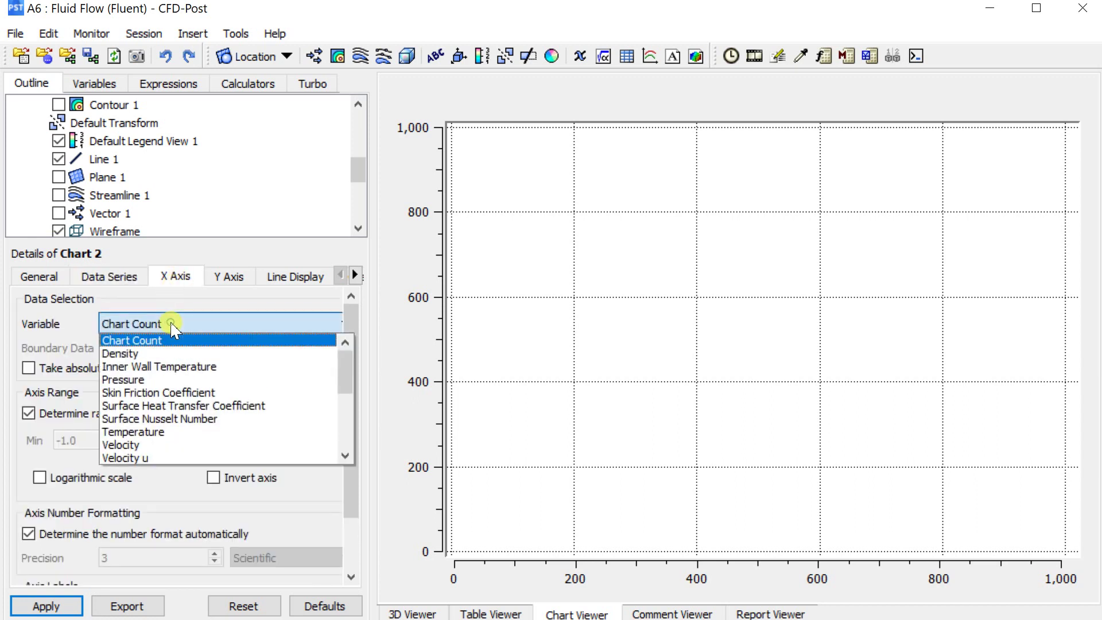
{"action": "scroll", "coordinate": [183, 421], "scroll_direction": "down", "scroll_amount": 5}
{"action": "left_click", "coordinate": [178, 458]}
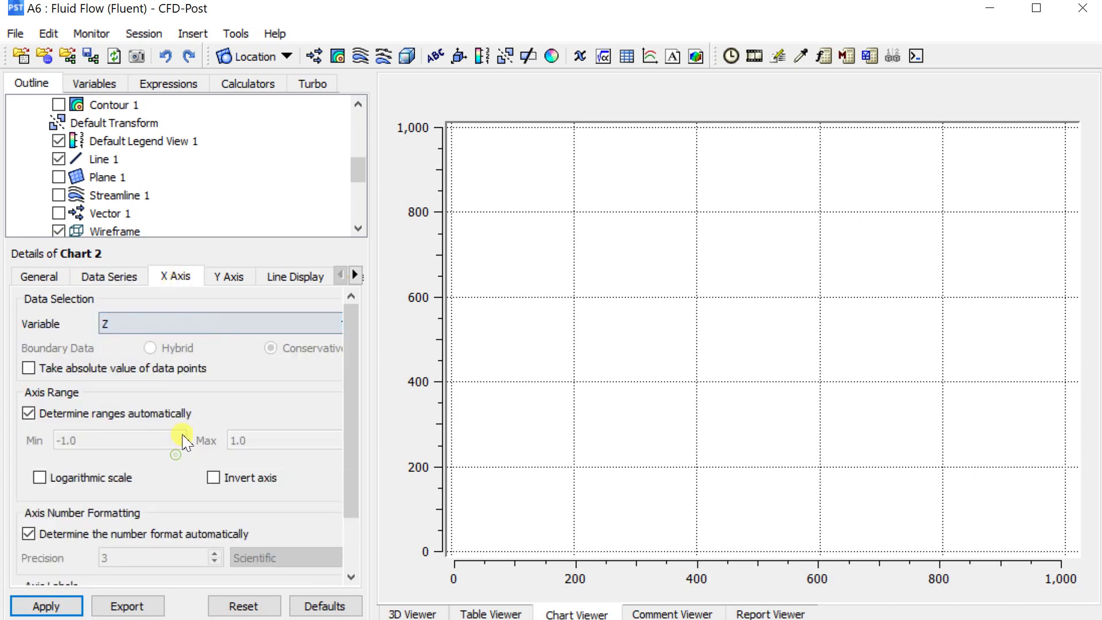
Step: Plot Surface Nusselt Number on the Y axis and apply the chart
{"action": "left_click", "coordinate": [225, 285]}
{"action": "left_click", "coordinate": [207, 323]}
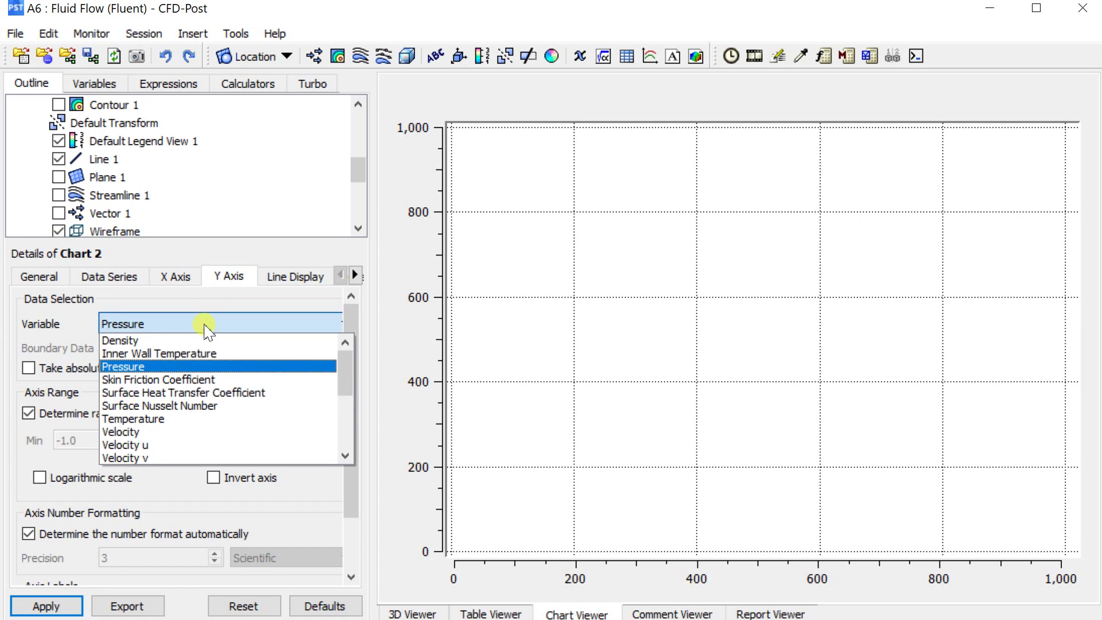
{"action": "left_click", "coordinate": [198, 406]}
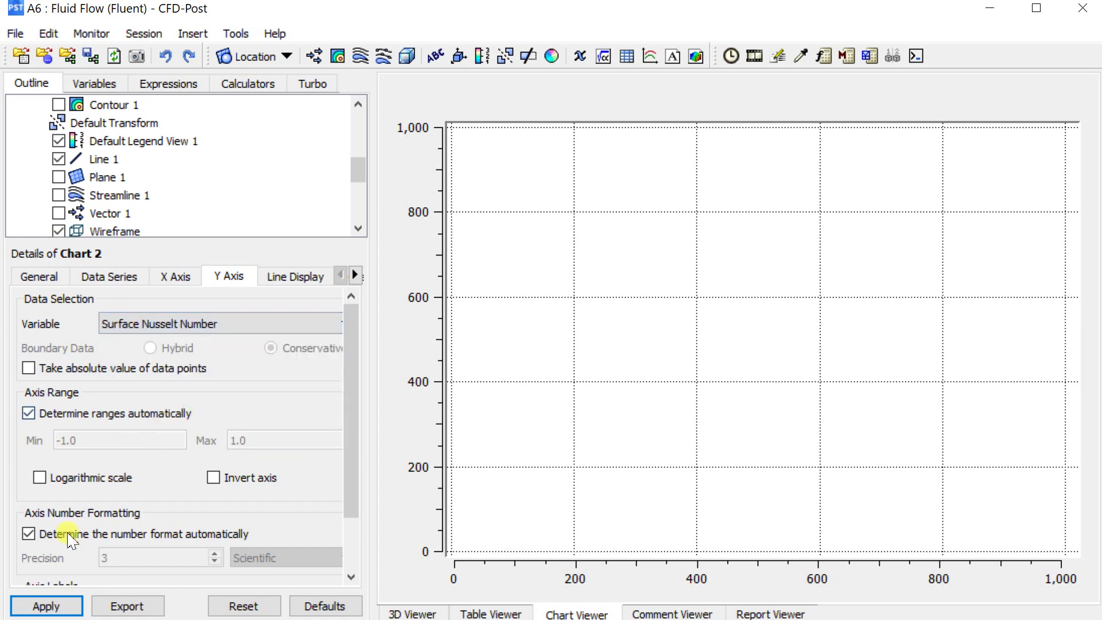
{"action": "left_click", "coordinate": [57, 606]}
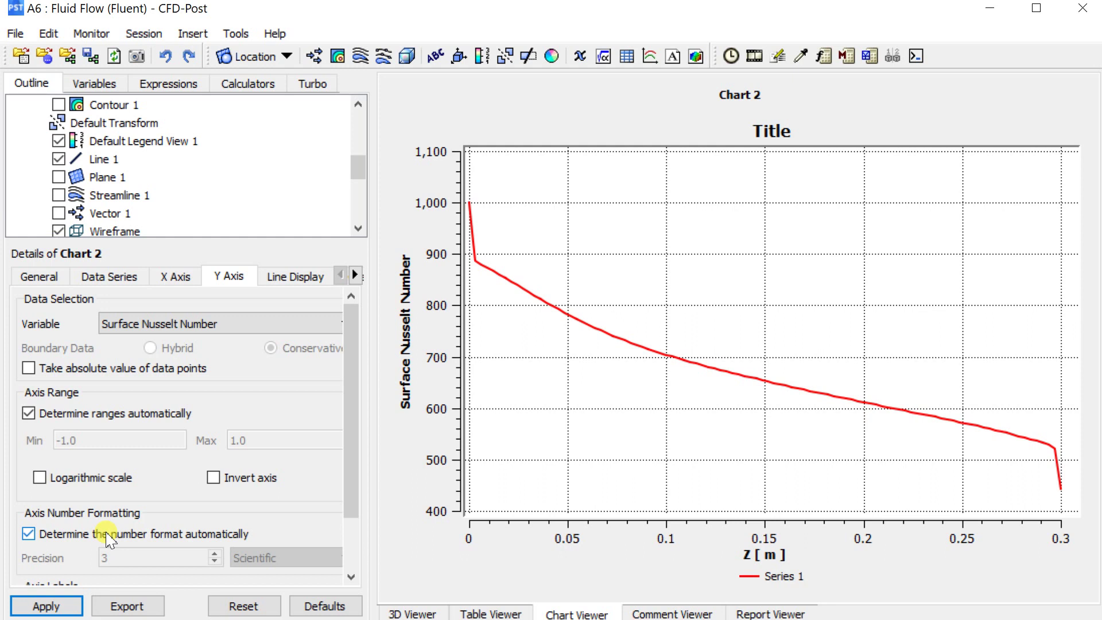
Step: Switch the Y axis variable to Skin Friction Coefficient and redraw
{"action": "left_click", "coordinate": [221, 323]}
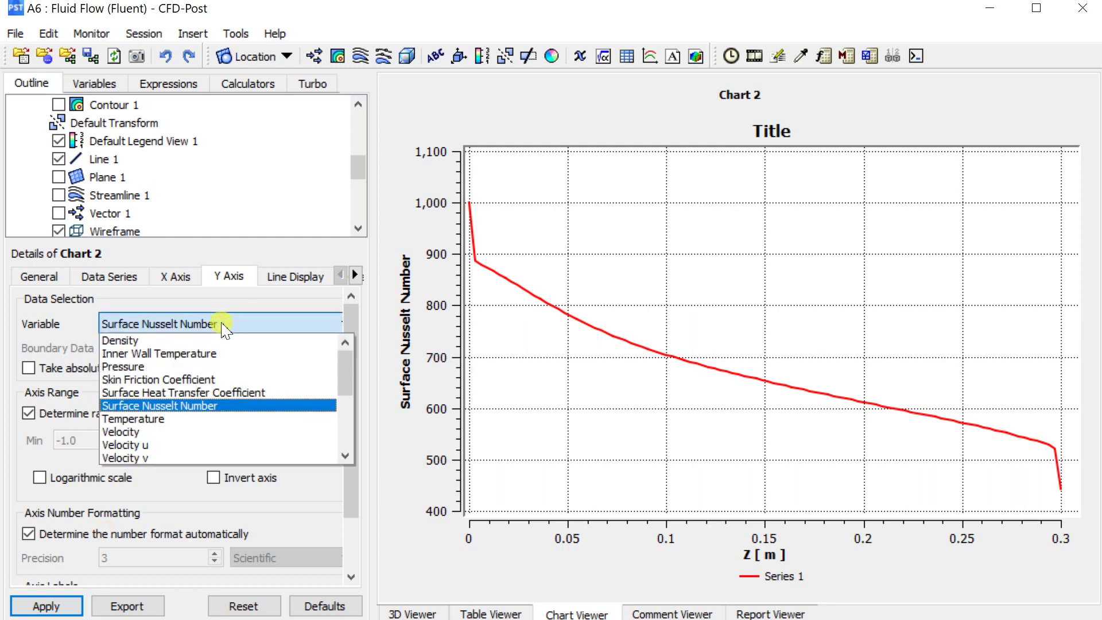
{"action": "left_click", "coordinate": [185, 379]}
{"action": "left_click", "coordinate": [60, 605]}
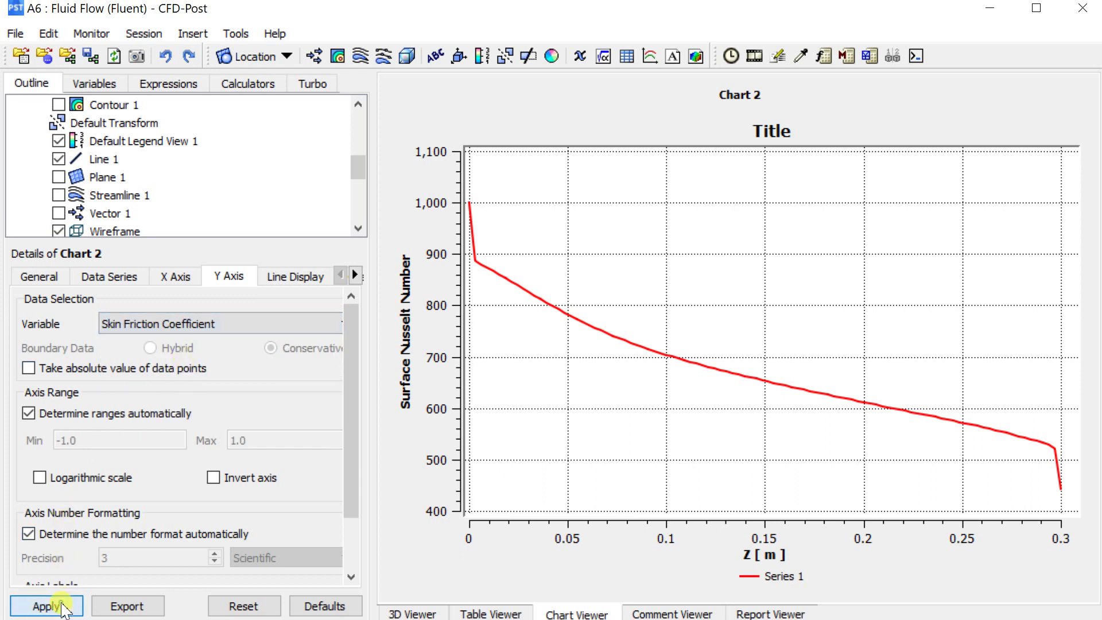